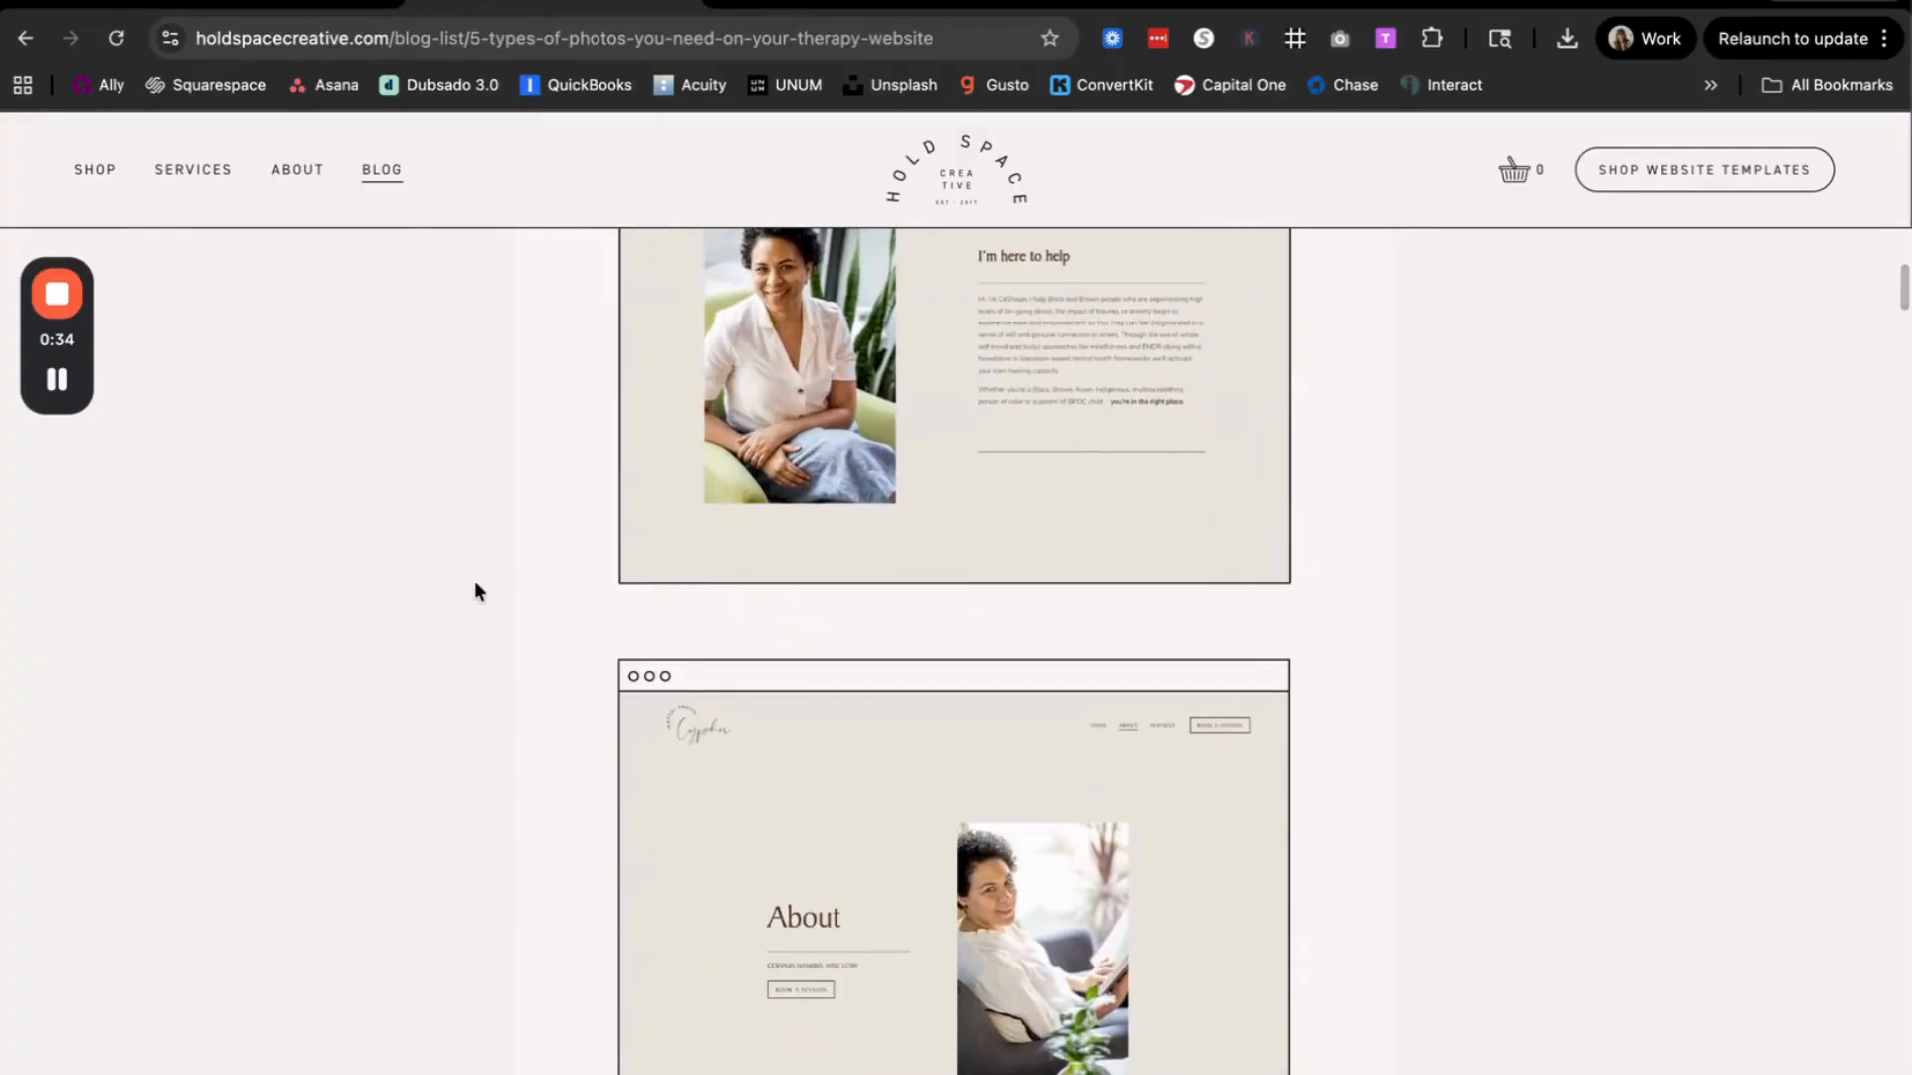
# Step: Read through the blog article's headshot tips and its Candid shots website examples
pyautogui.scroll(-10, 475, 585)
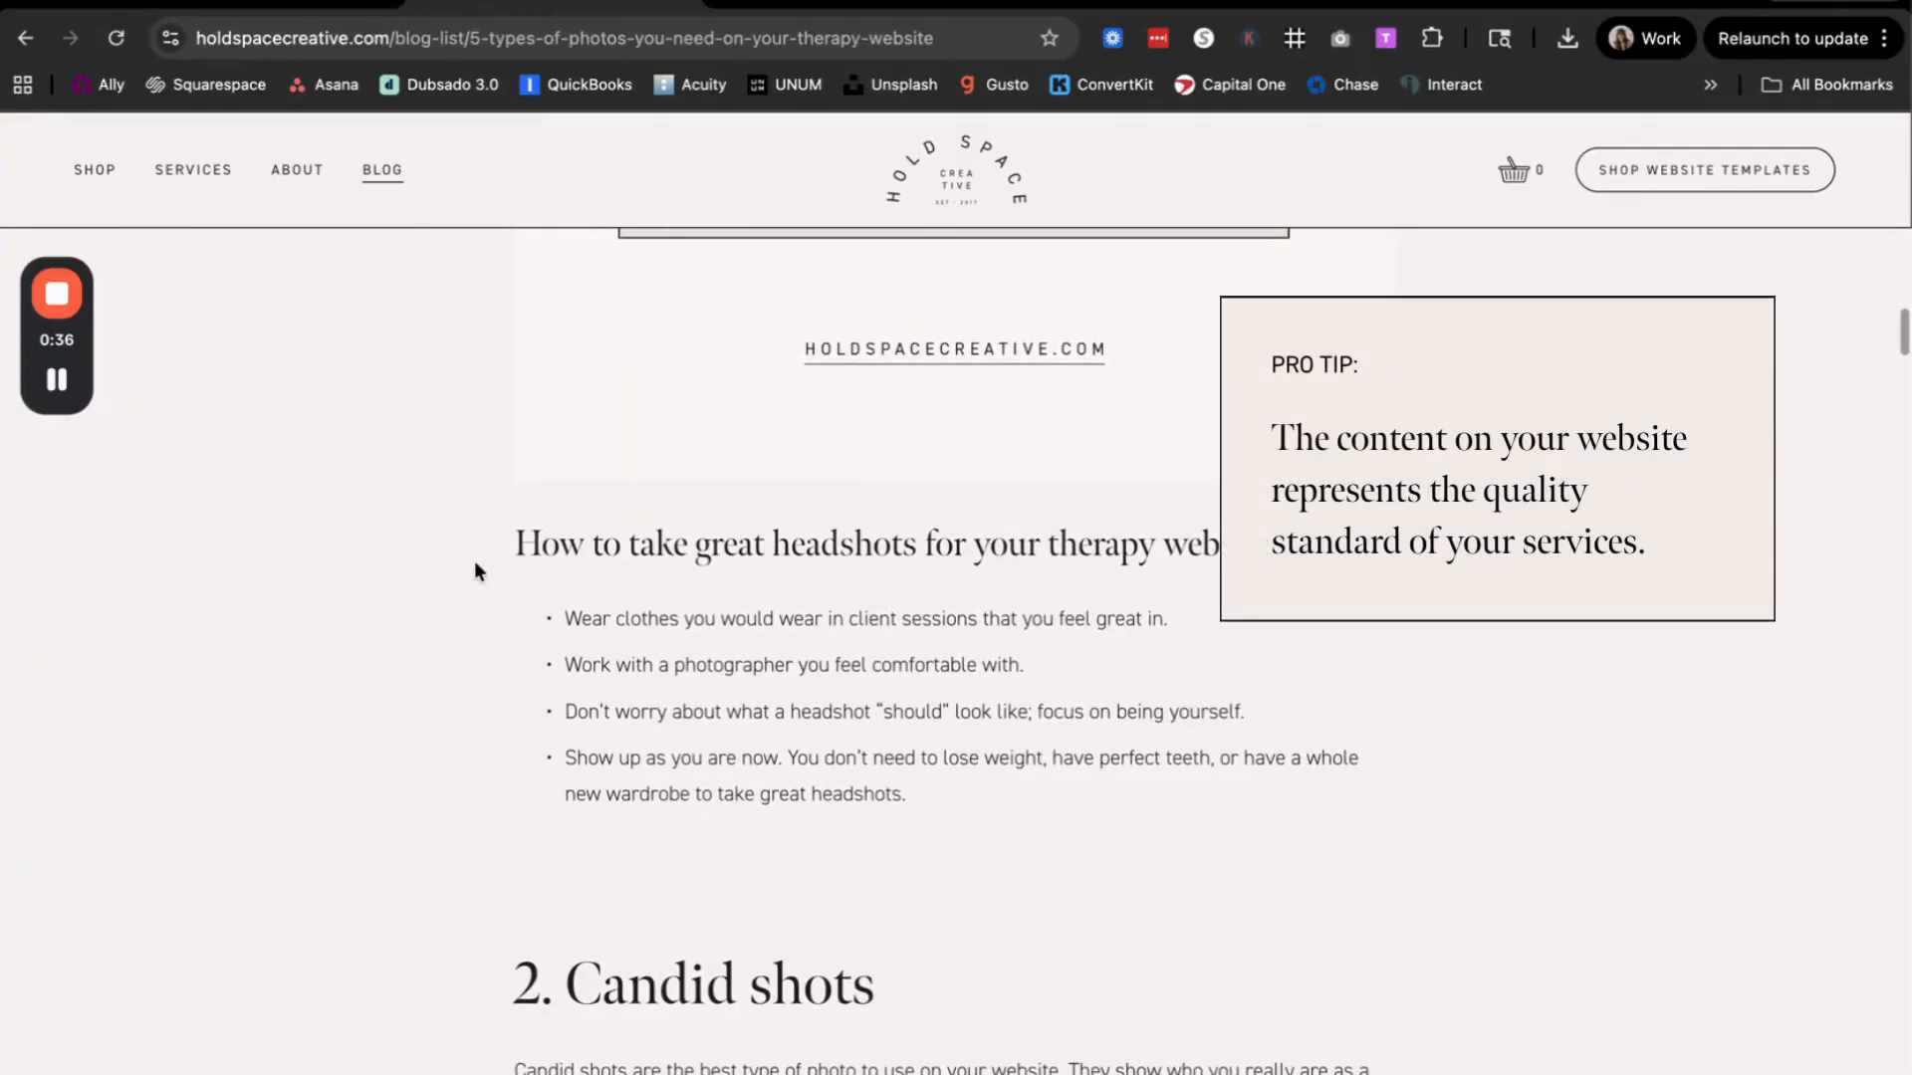
pyautogui.scroll(-5, 475, 563)
pyautogui.scroll(-7, 475, 565)
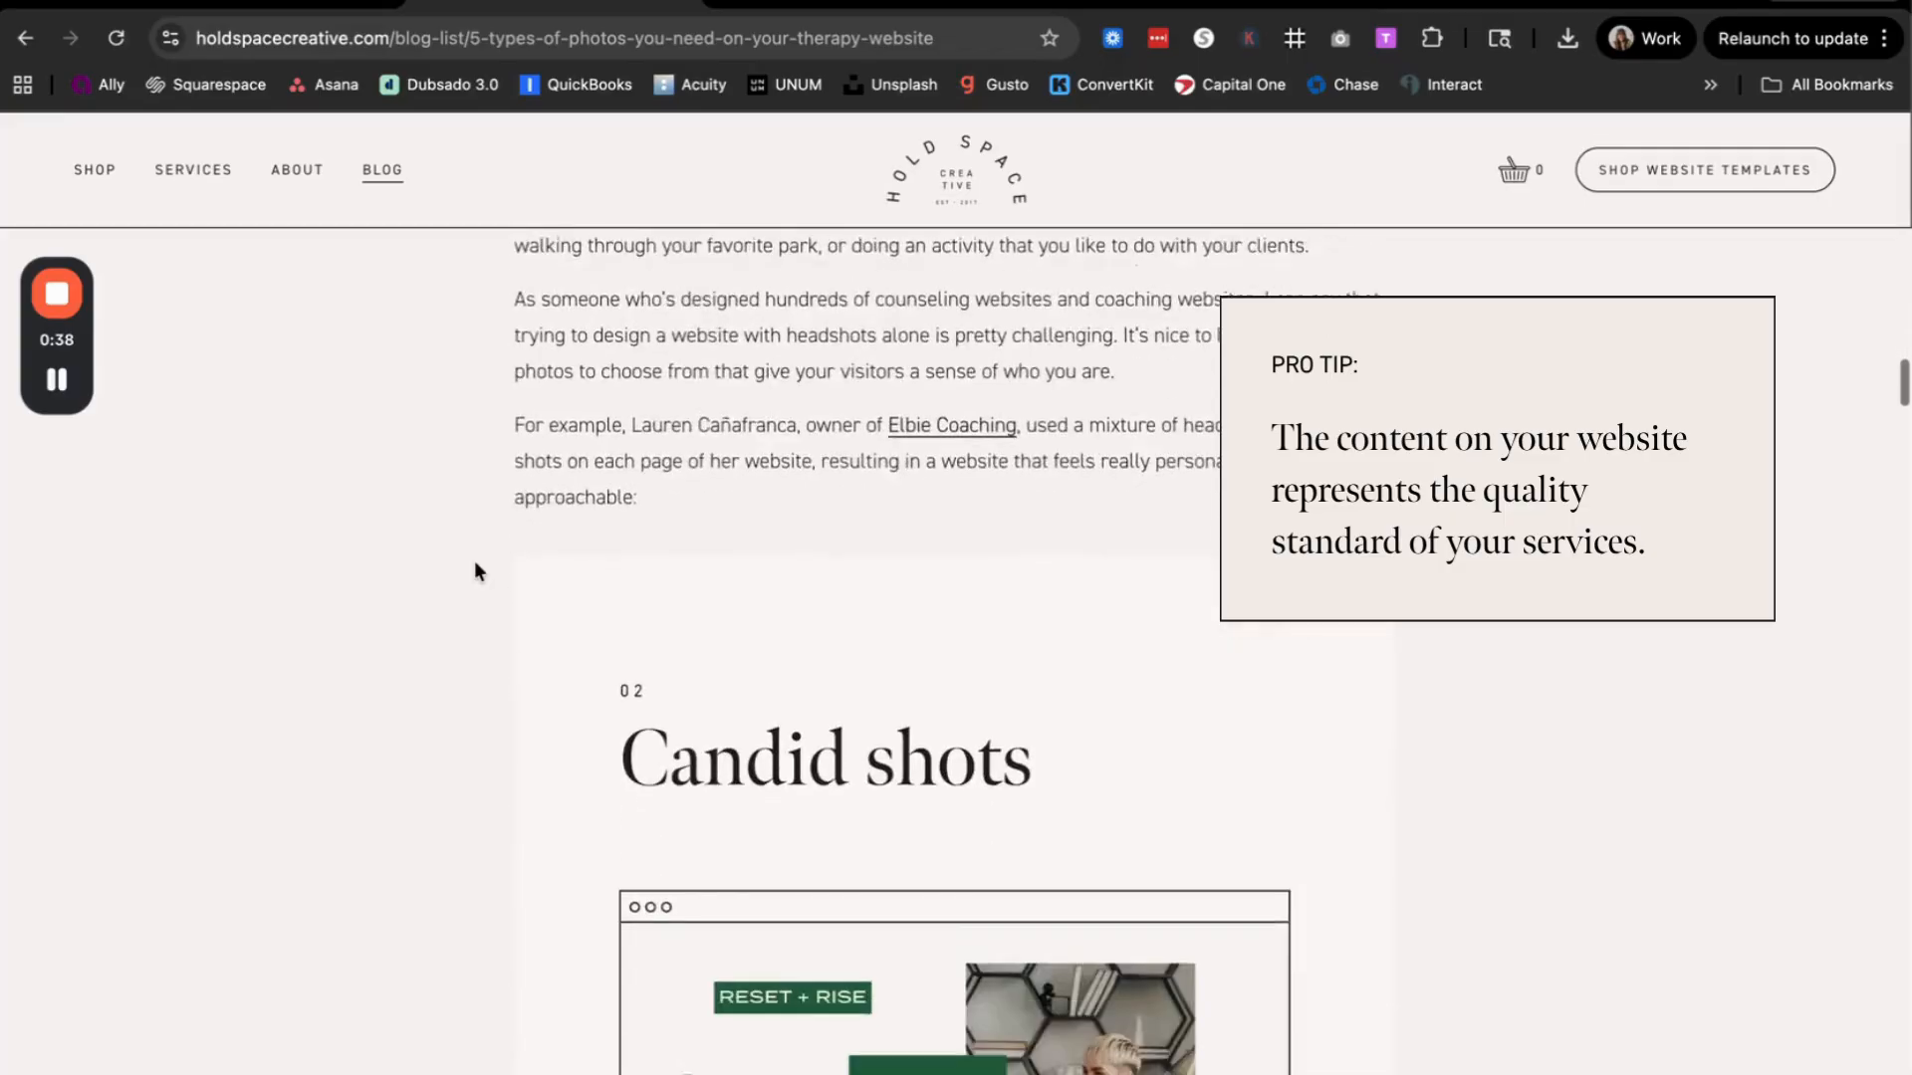
pyautogui.scroll(-2, 475, 570)
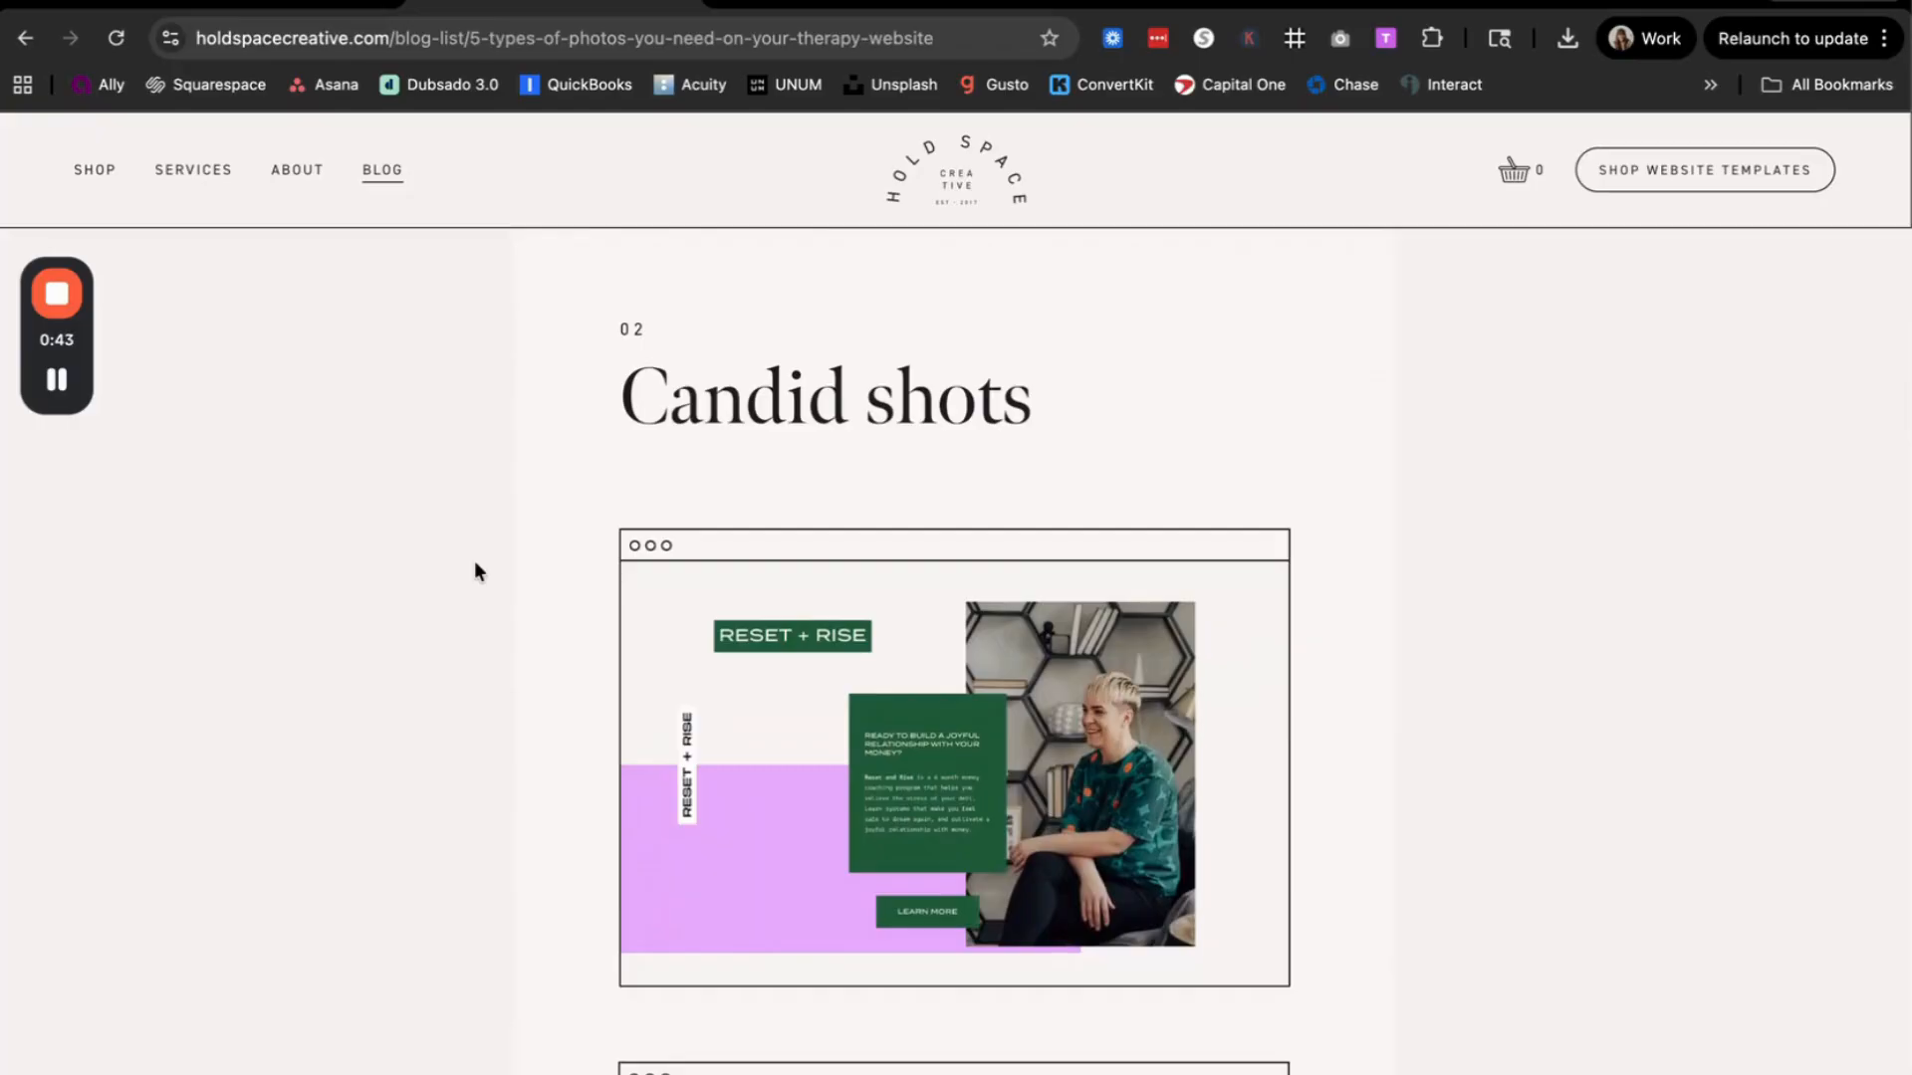
pyautogui.scroll(-6, 475, 565)
pyautogui.scroll(-6, 475, 570)
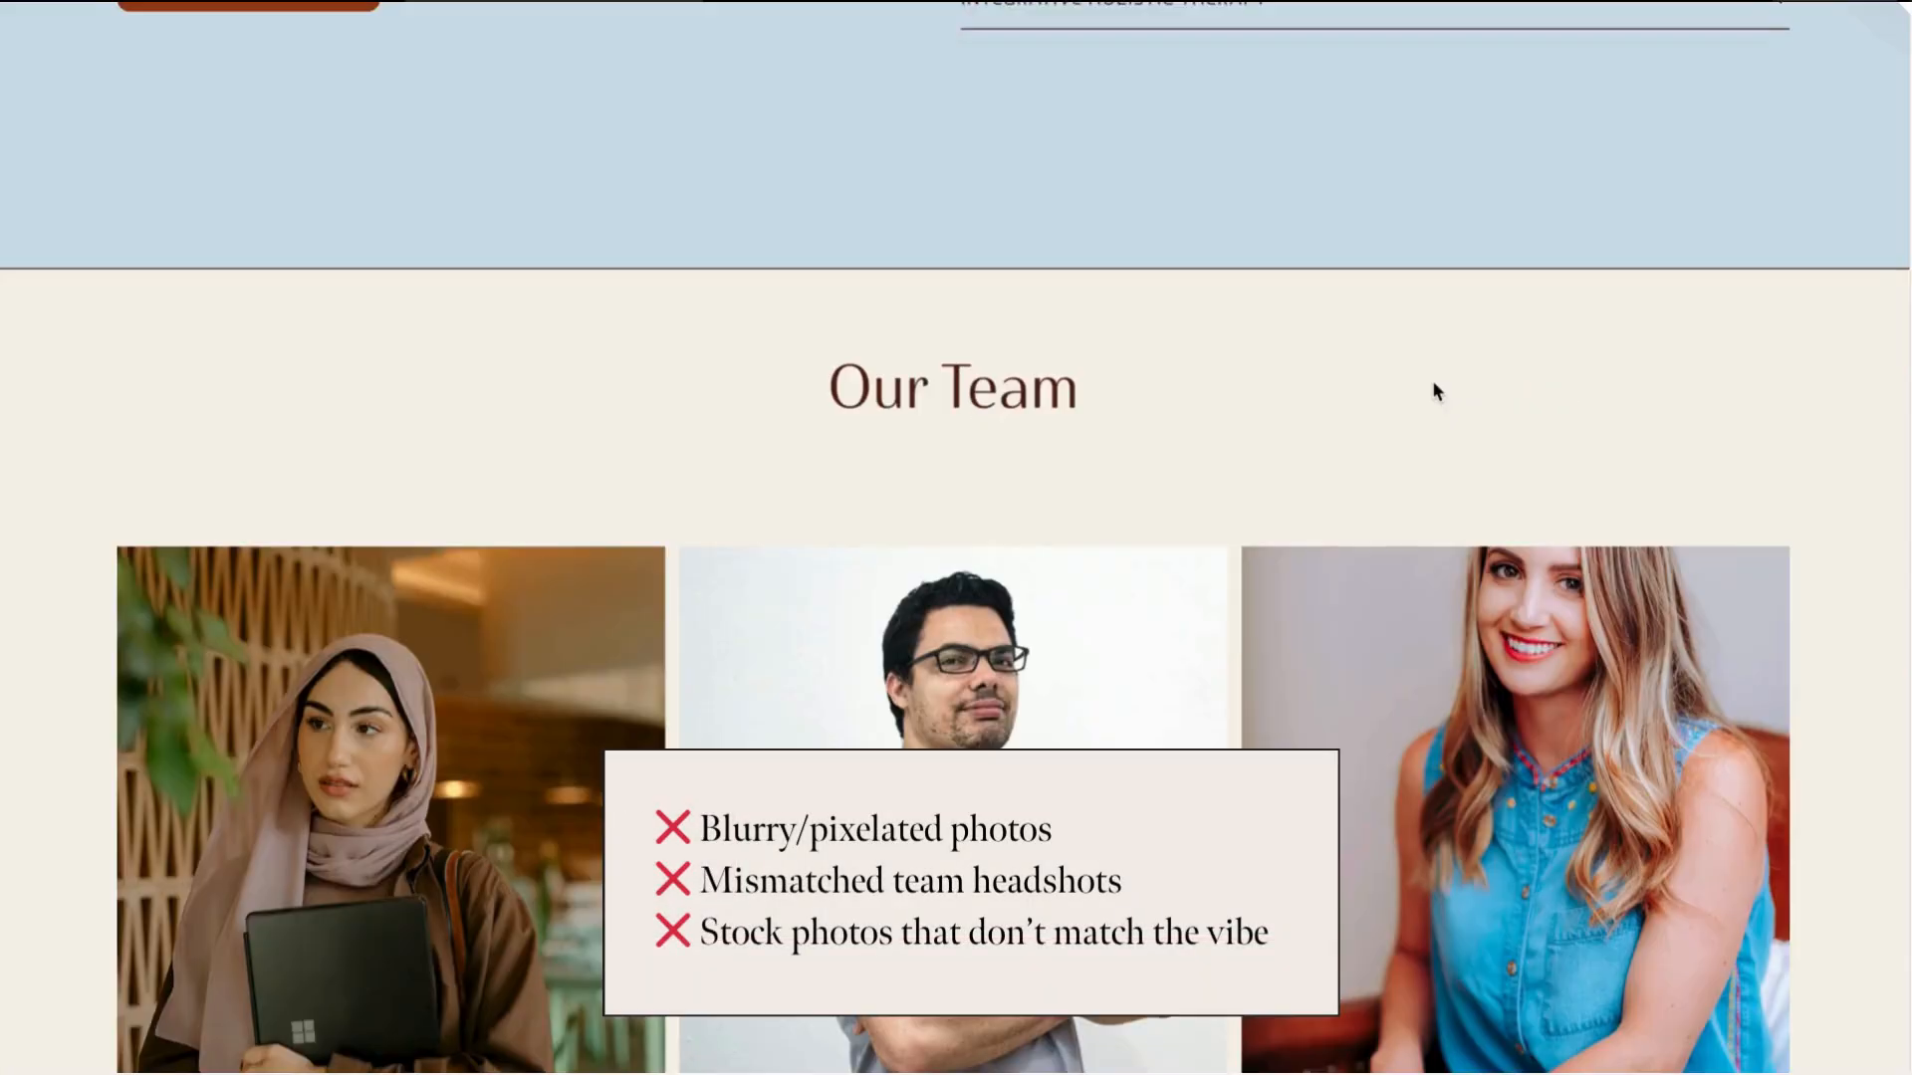
# Step: Examine the counseling website's hero photo and the headshots in its Our Team section
pyautogui.scroll(-3, 1432, 385)
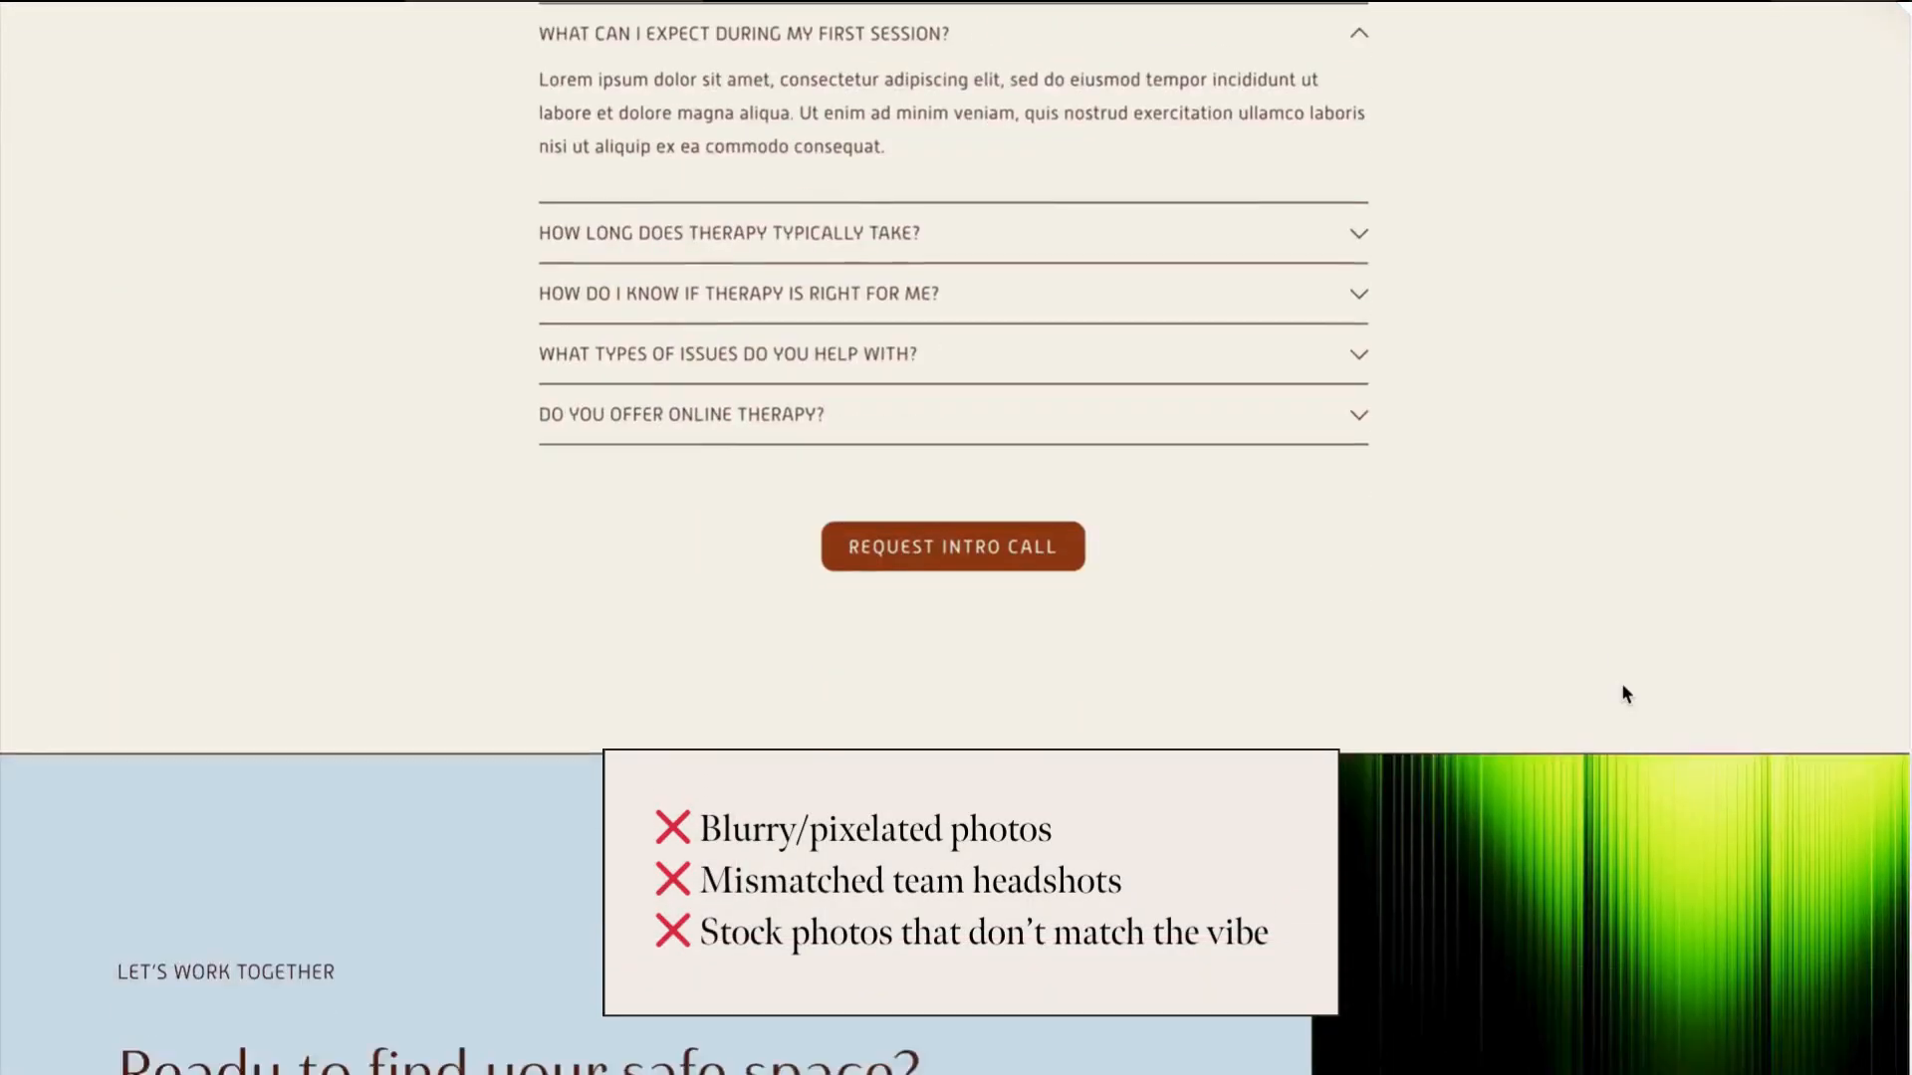
pyautogui.scroll(-5, 1621, 683)
pyautogui.scroll(-3, 1622, 685)
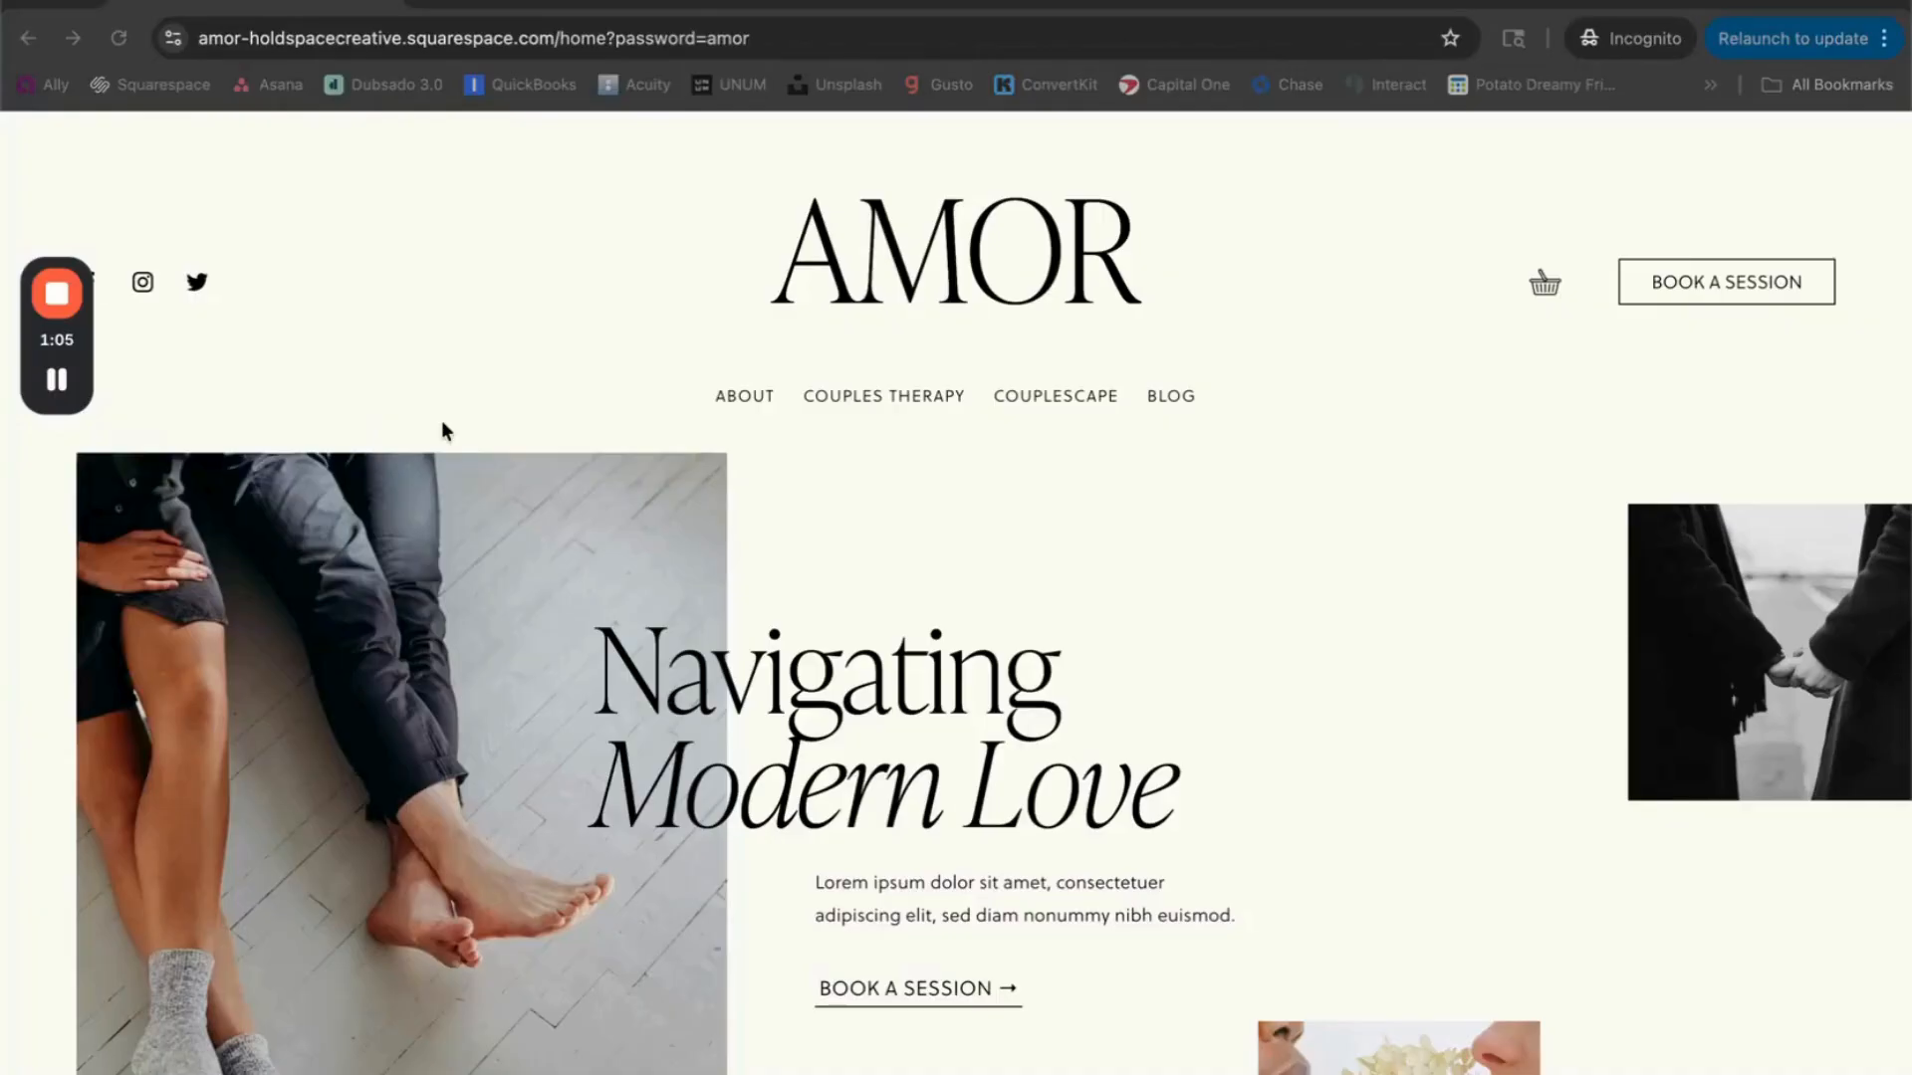
# Step: Review the photography on the AMOR template's home page, from the hero section down to Areas of Expertise
pyautogui.scroll(-10, 444, 430)
pyautogui.scroll(-8, 444, 430)
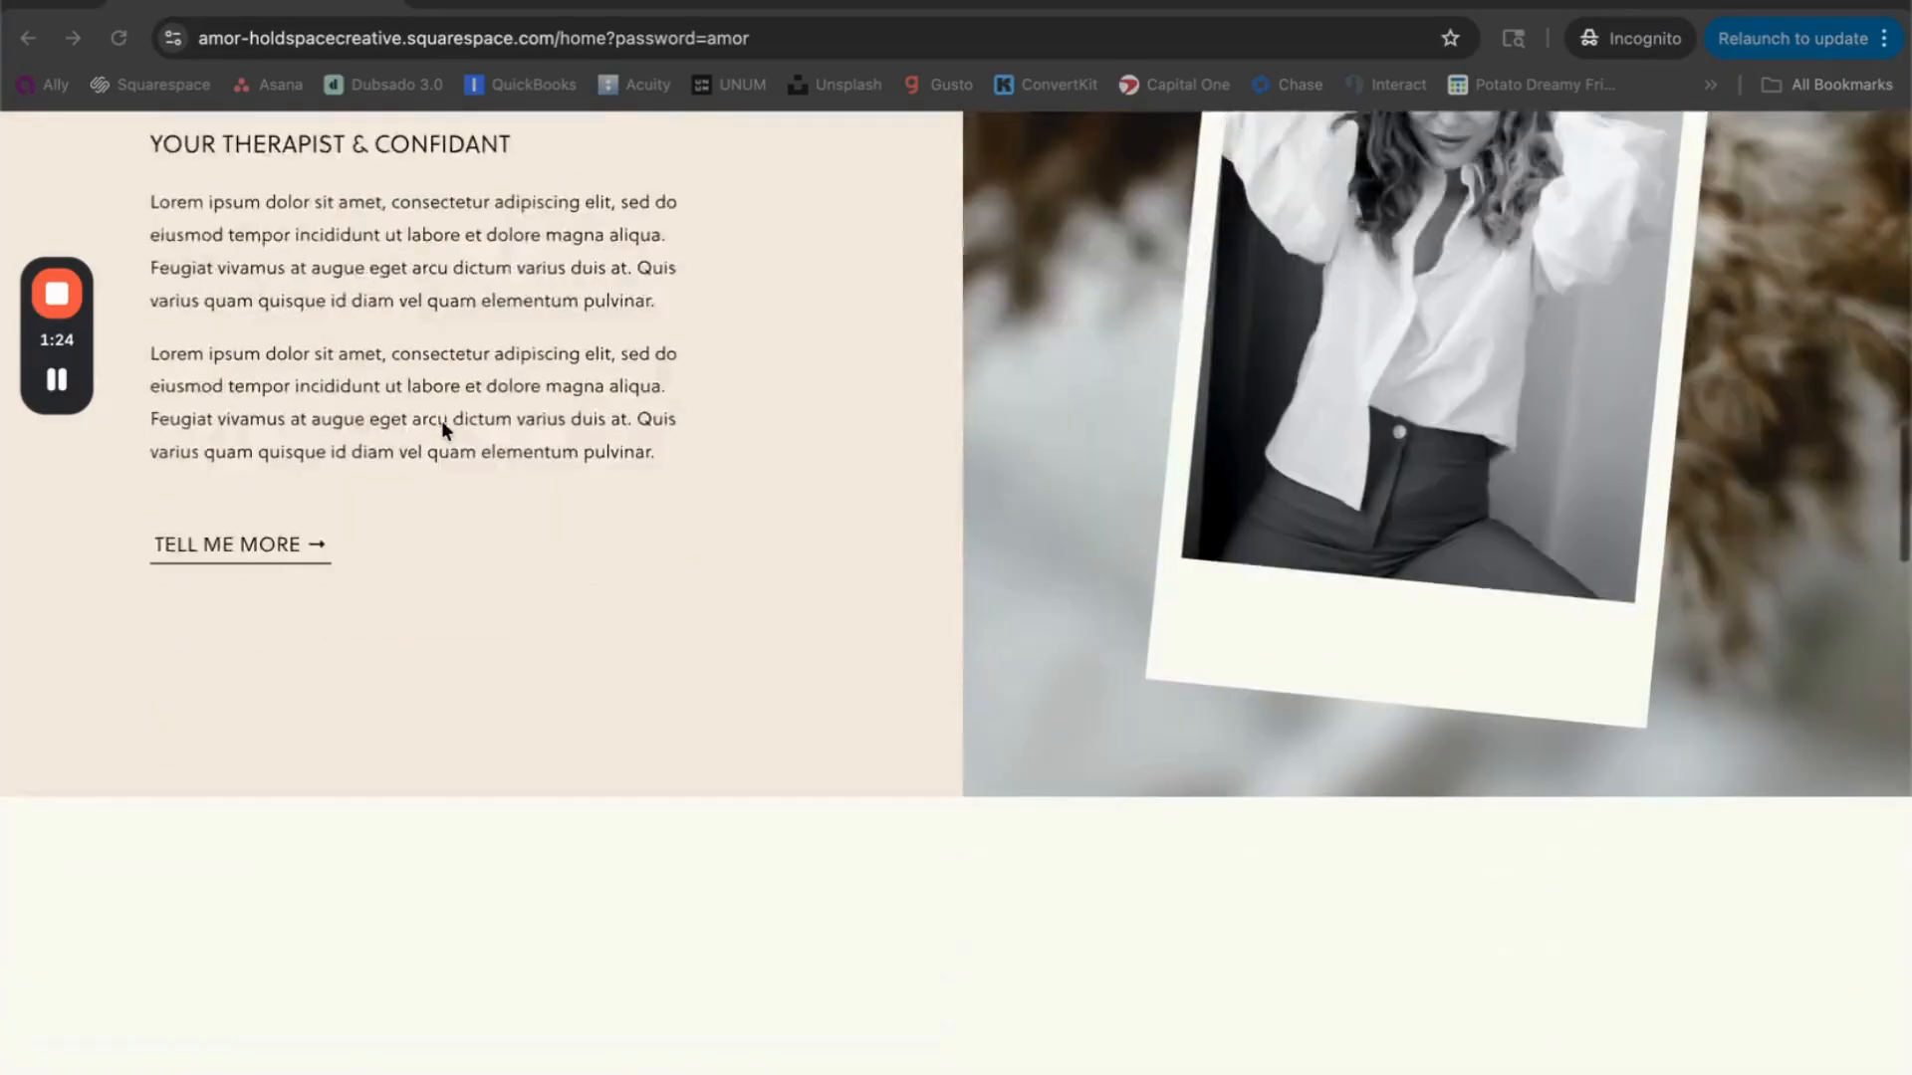
pyautogui.scroll(-8, 440, 420)
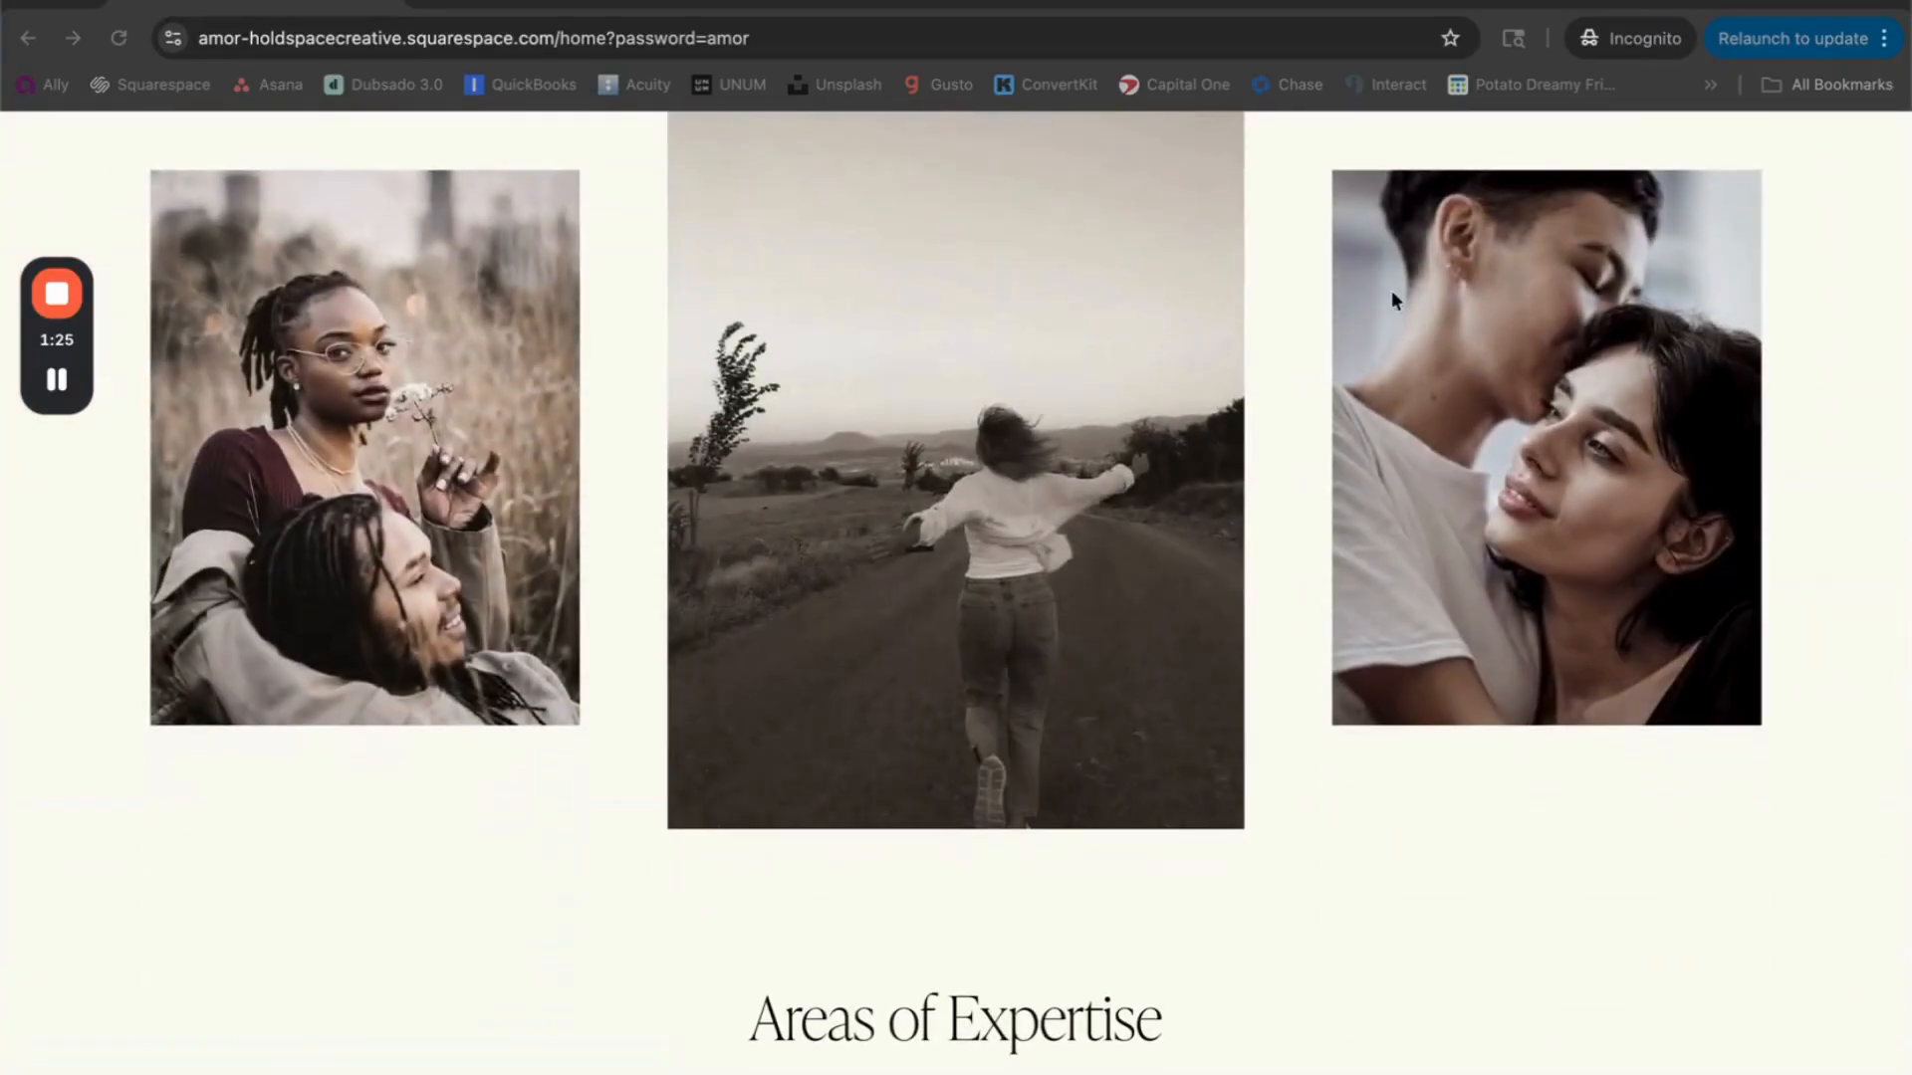
pyautogui.scroll(15, 1280, 480)
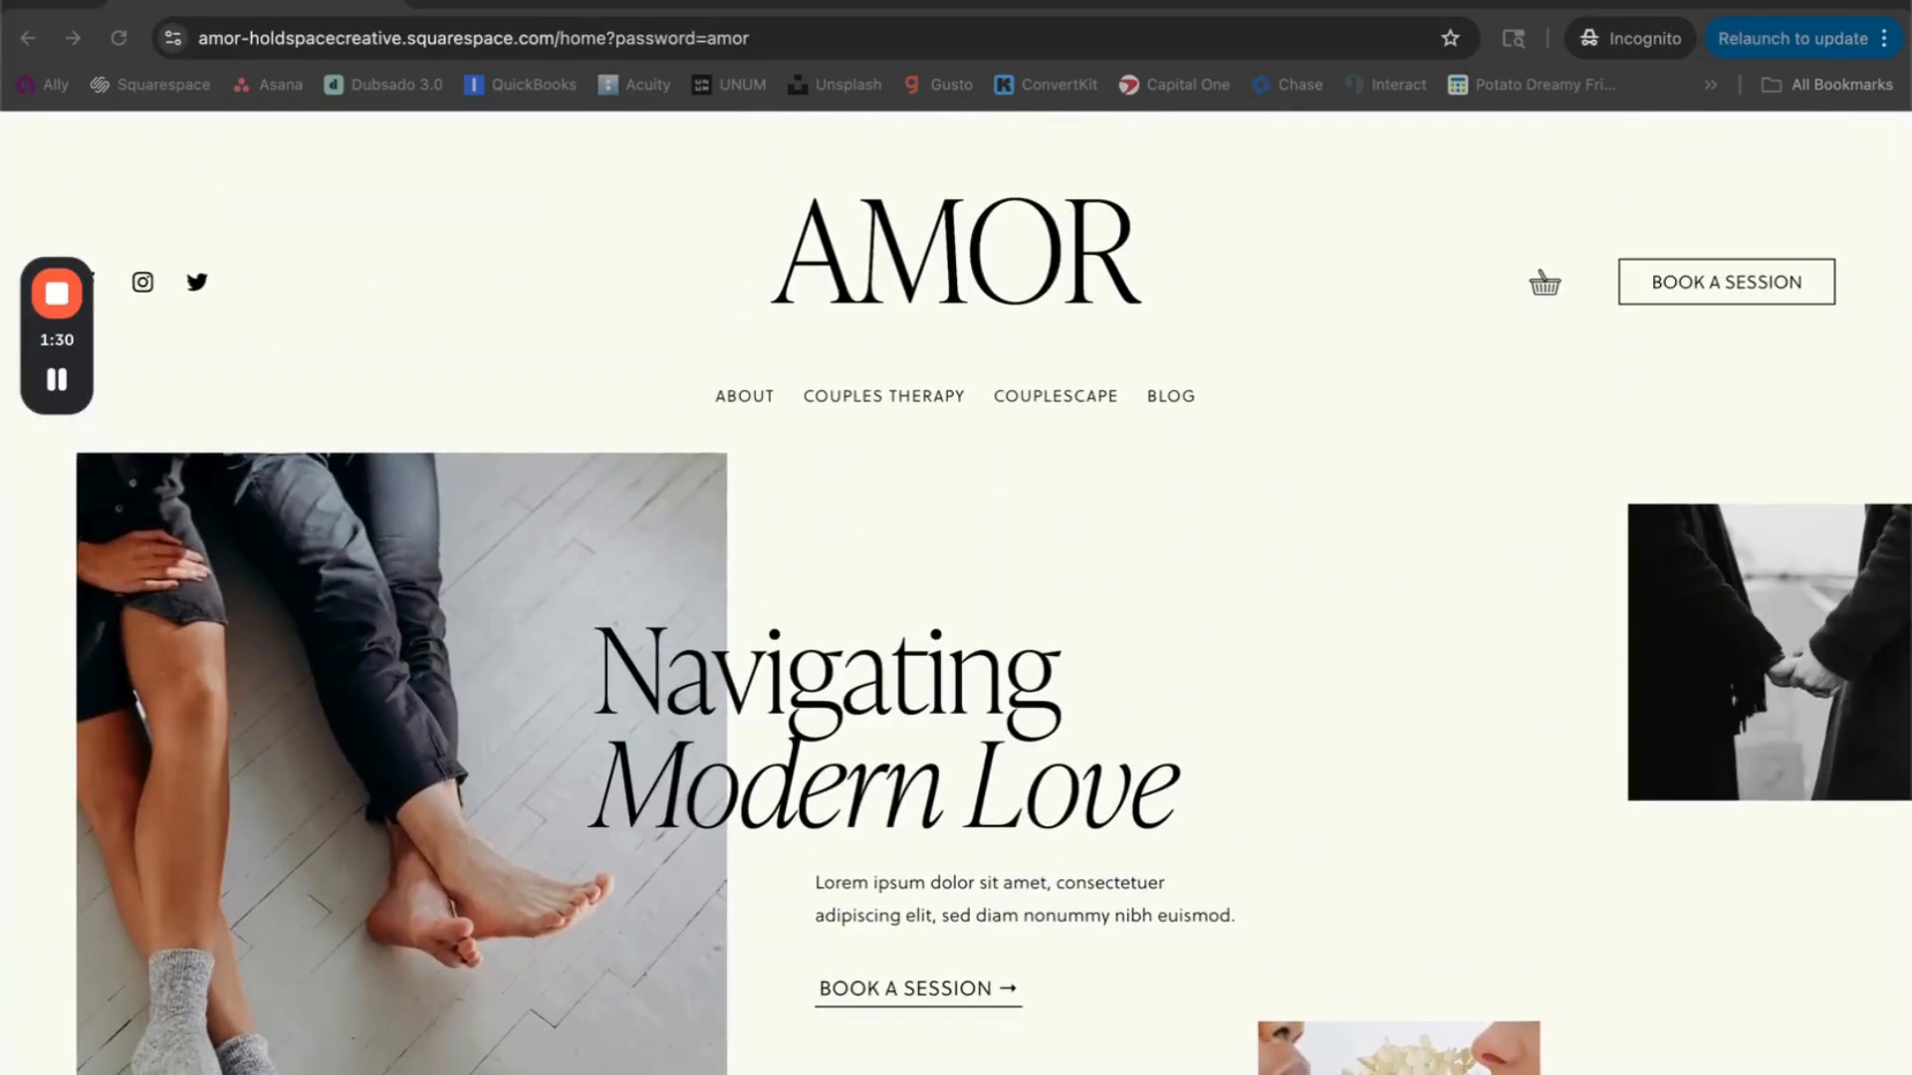
# Step: Switch to the Japandi collection on Pexels and look through its photos for a consistent style
pyautogui.hotkey('ctrl', 'Tab')
pyautogui.scroll(12, 970, 408)
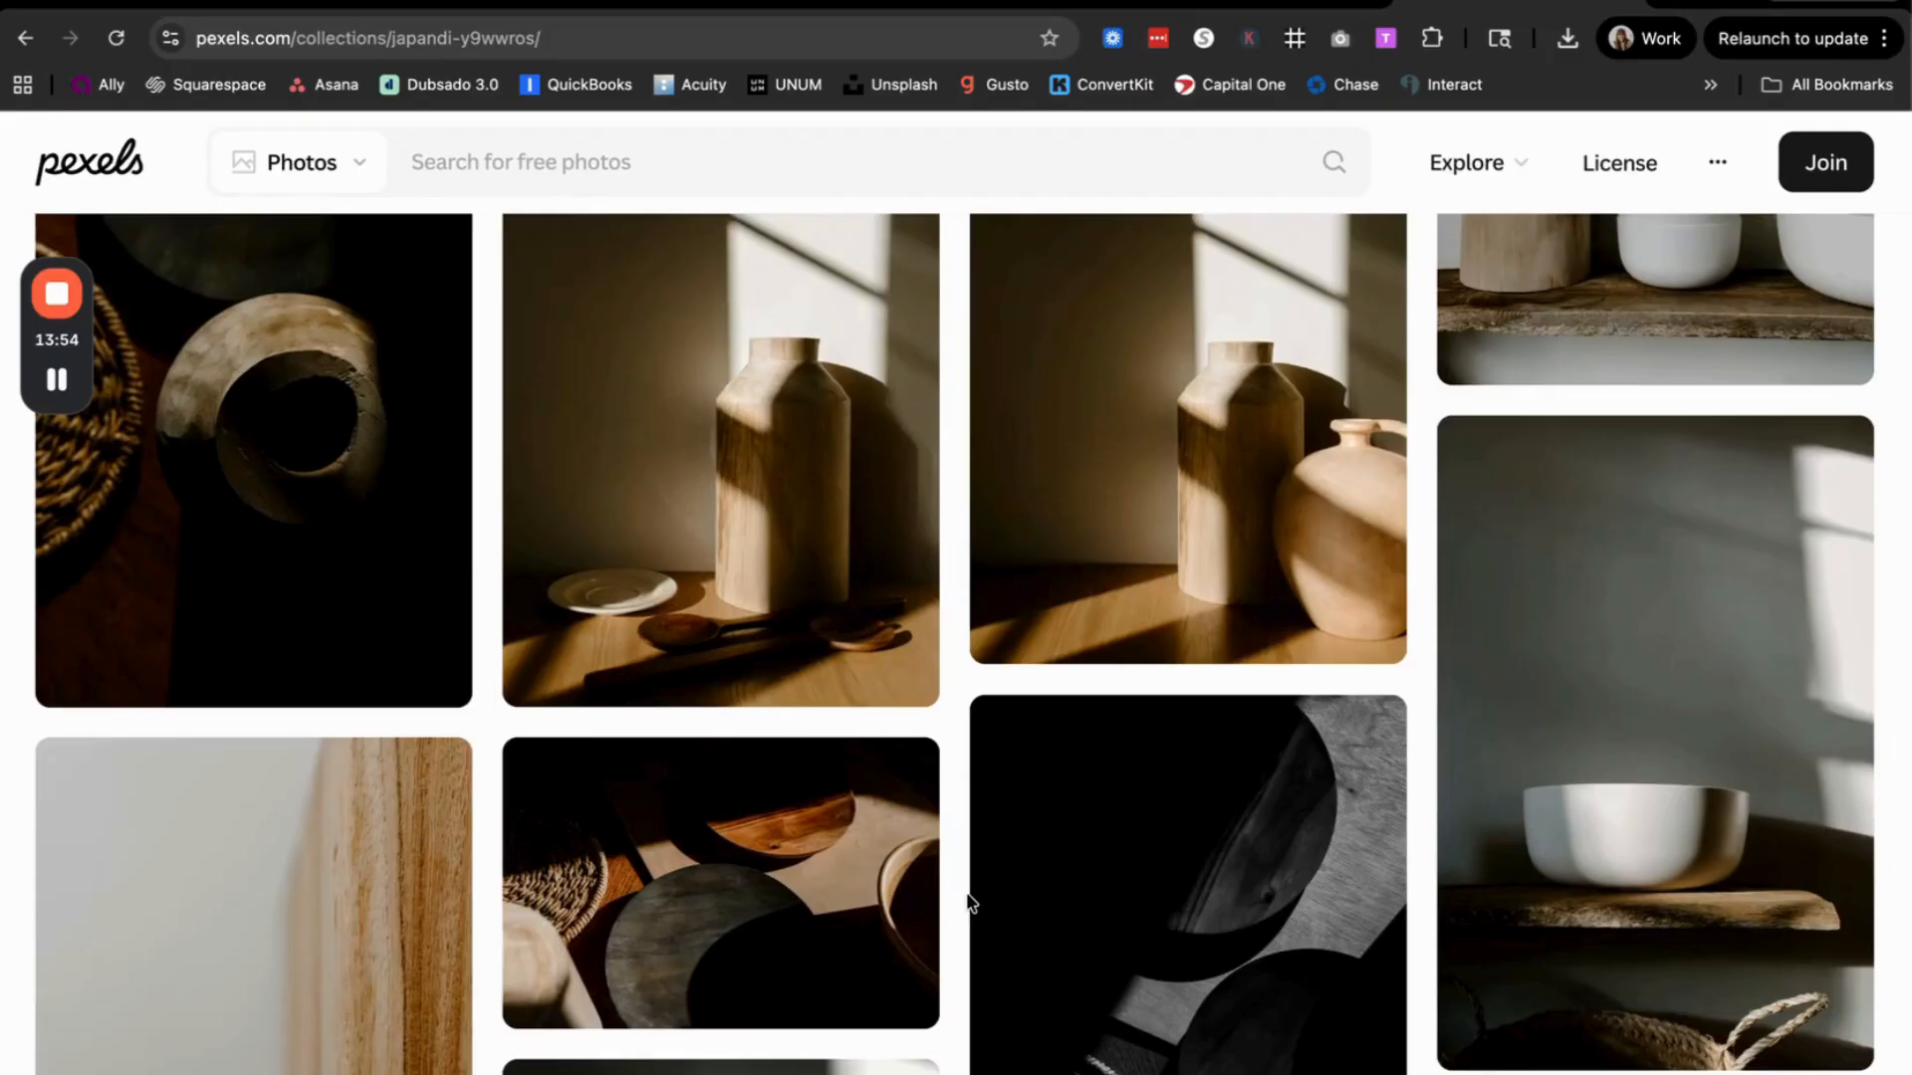
pyautogui.scroll(4, 970, 901)
pyautogui.scroll(5, 971, 901)
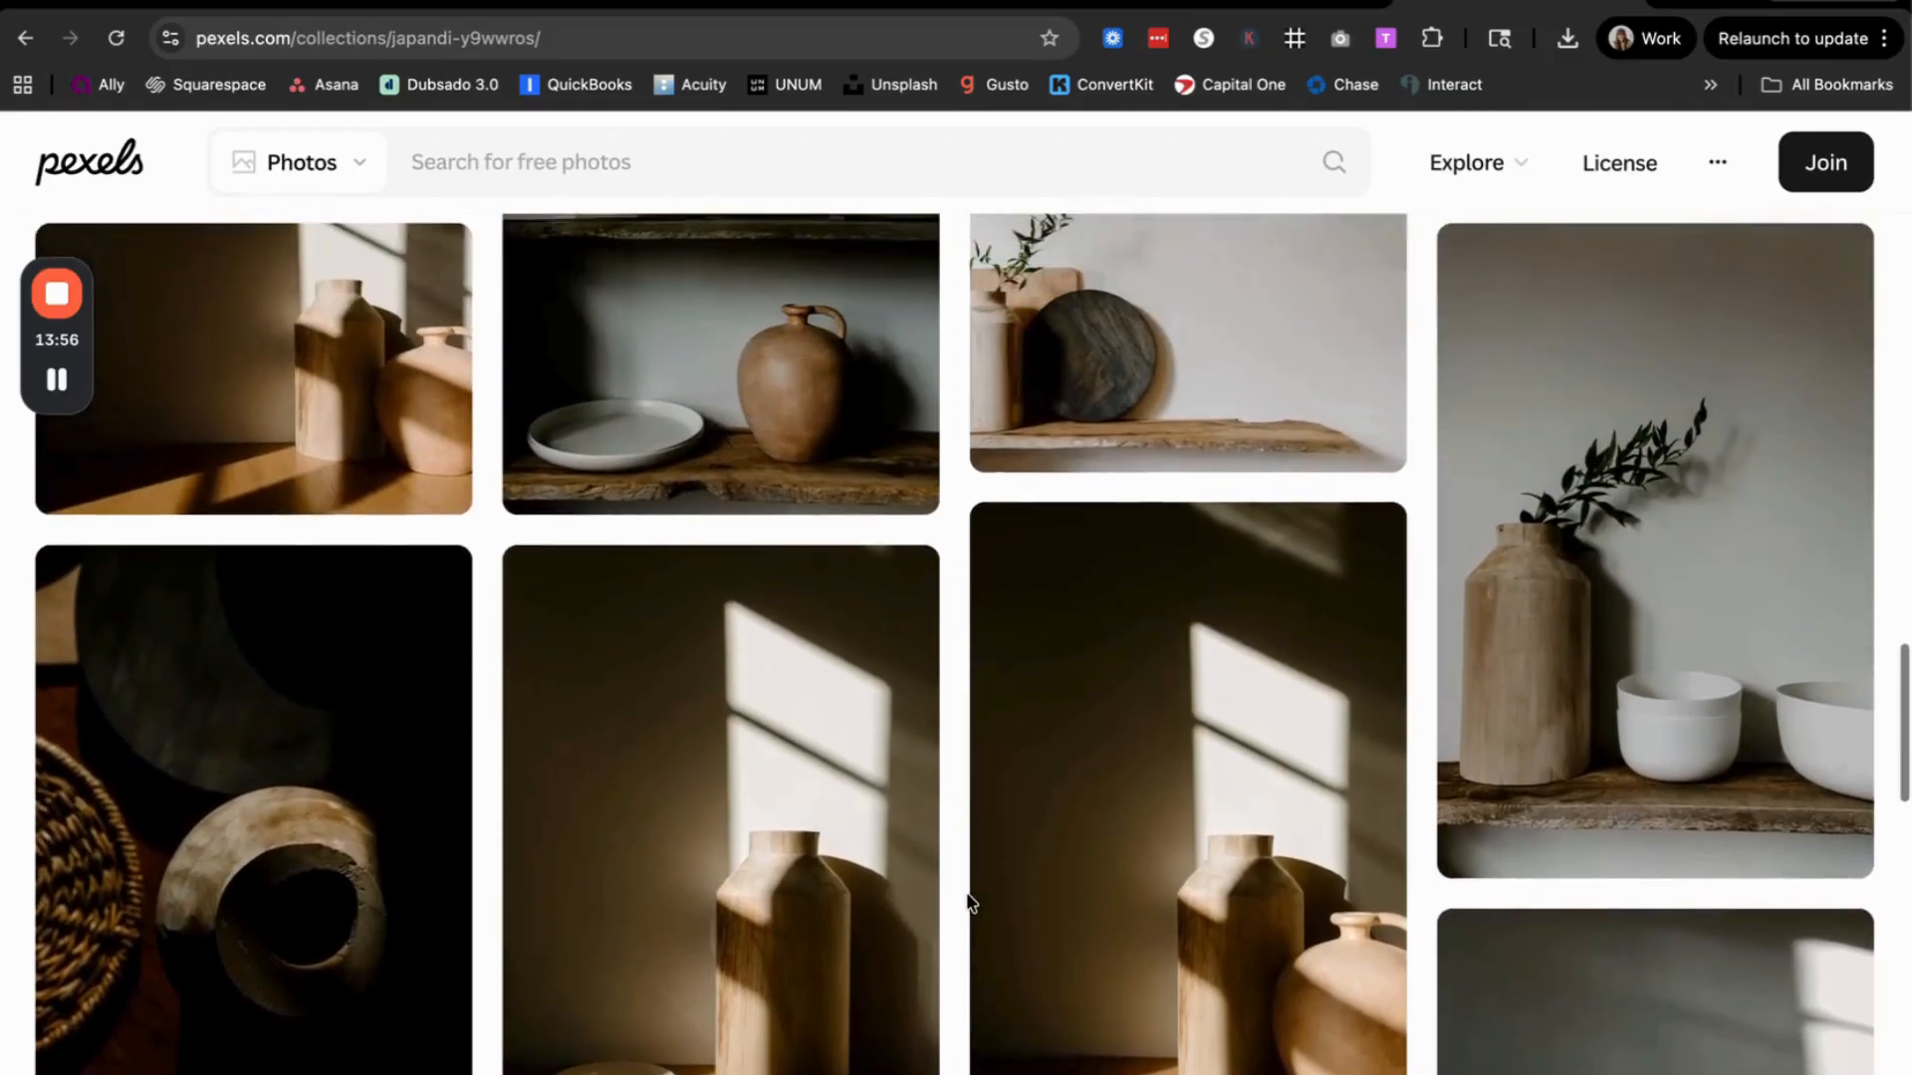
pyautogui.scroll(1, 965, 892)
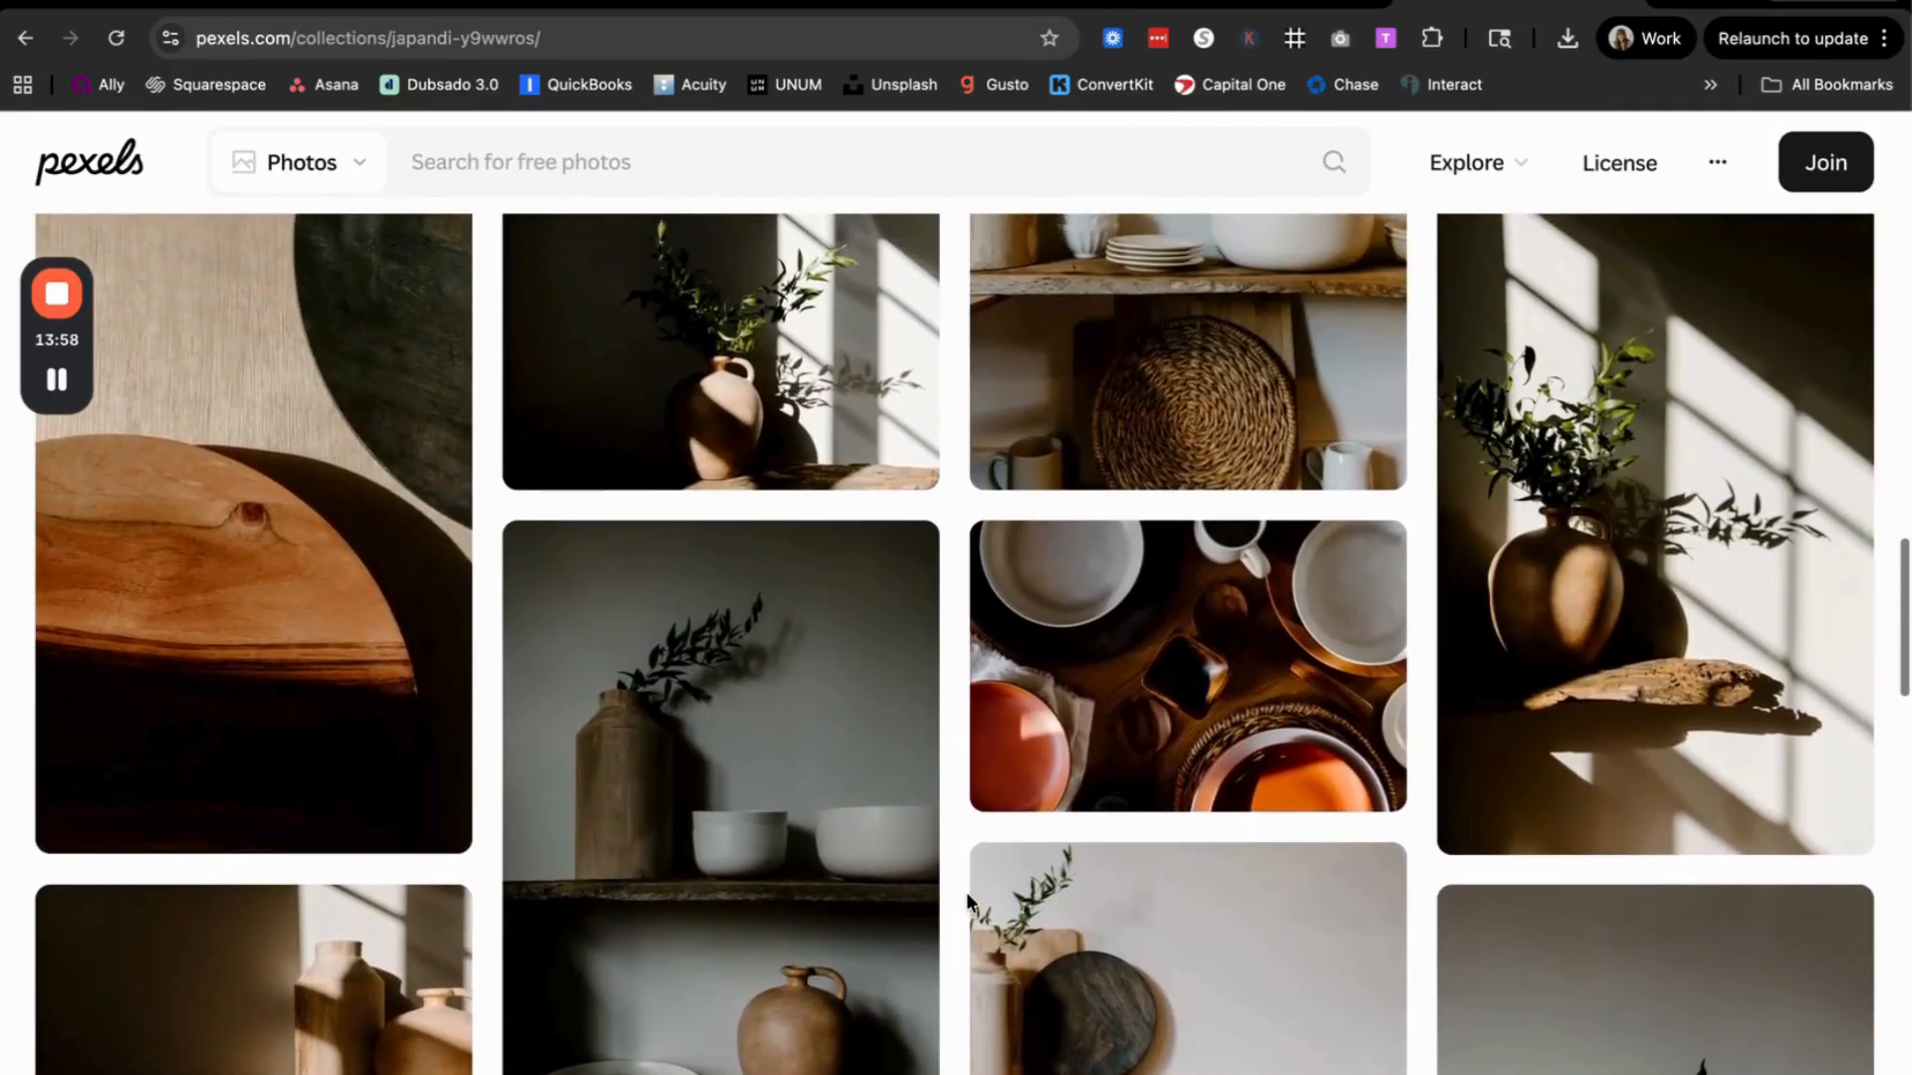
pyautogui.scroll(5, 966, 892)
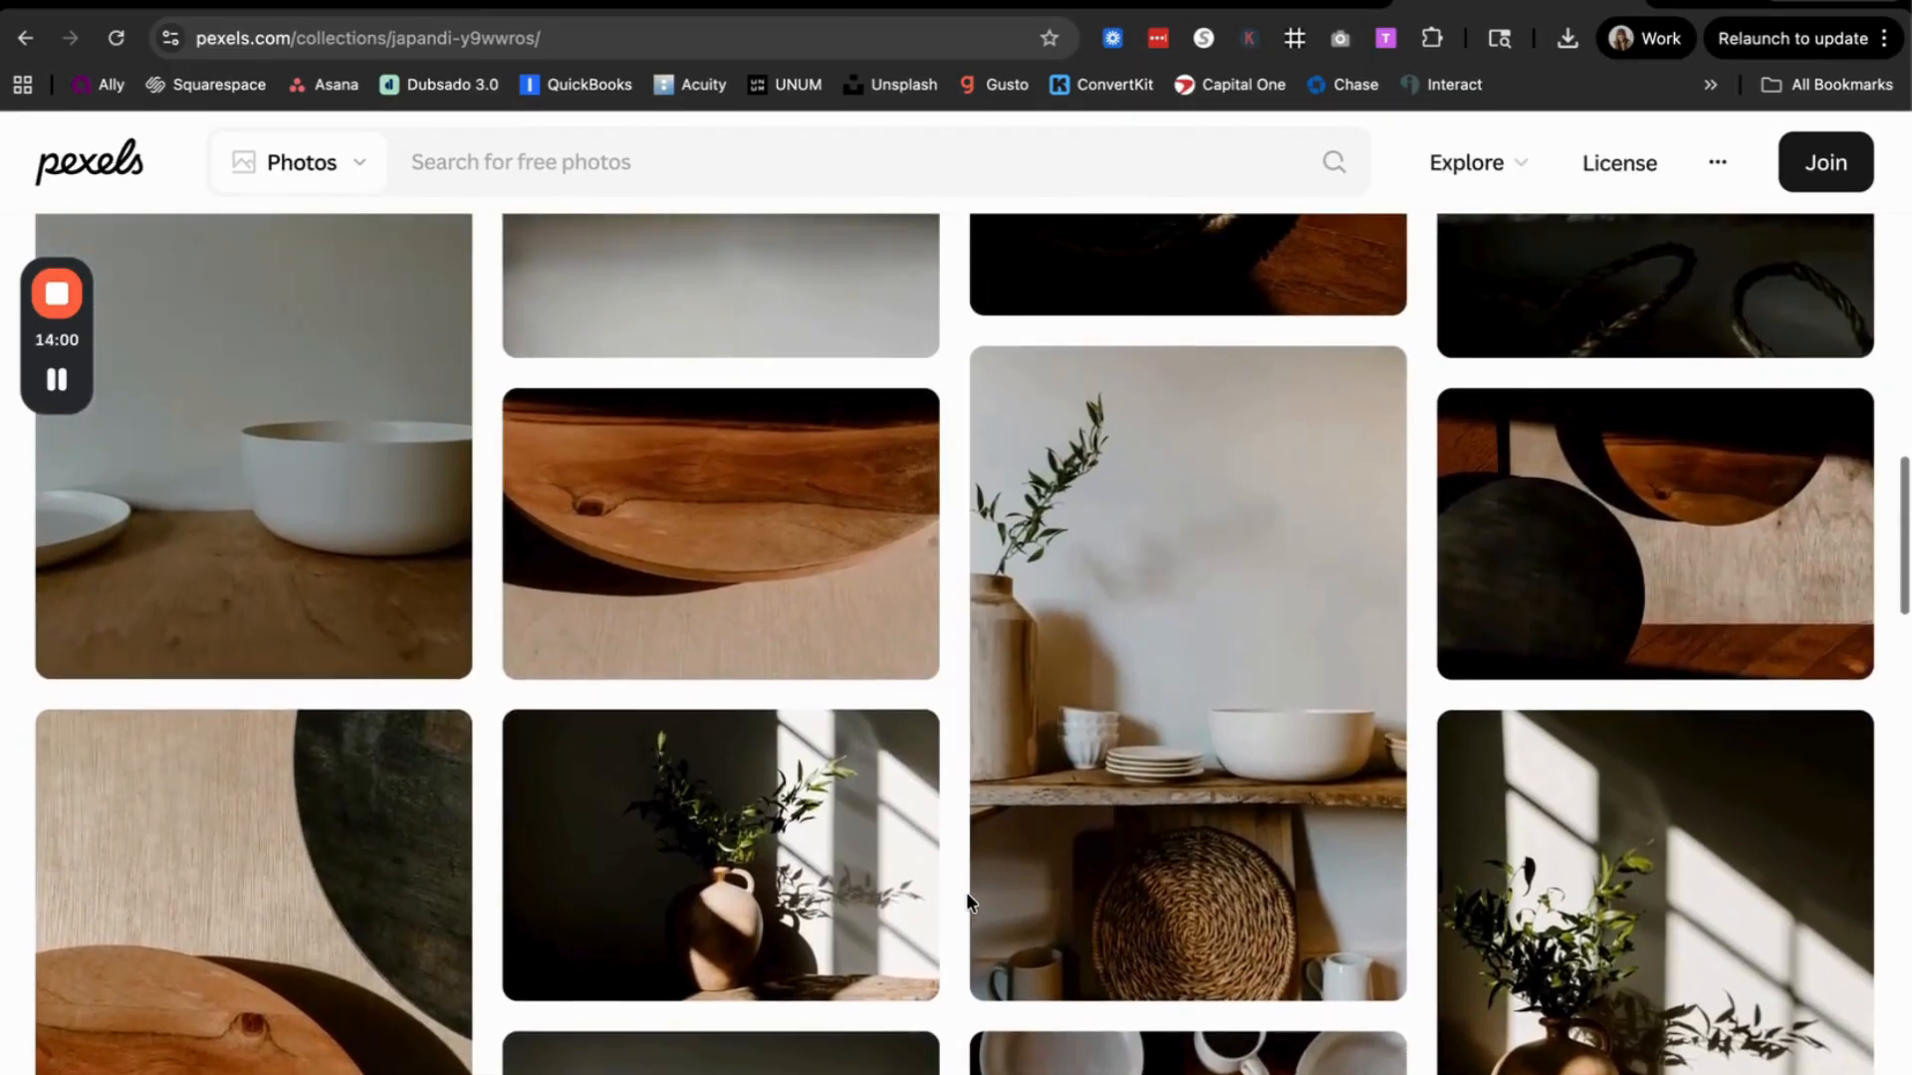
pyautogui.scroll(3, 952, 962)
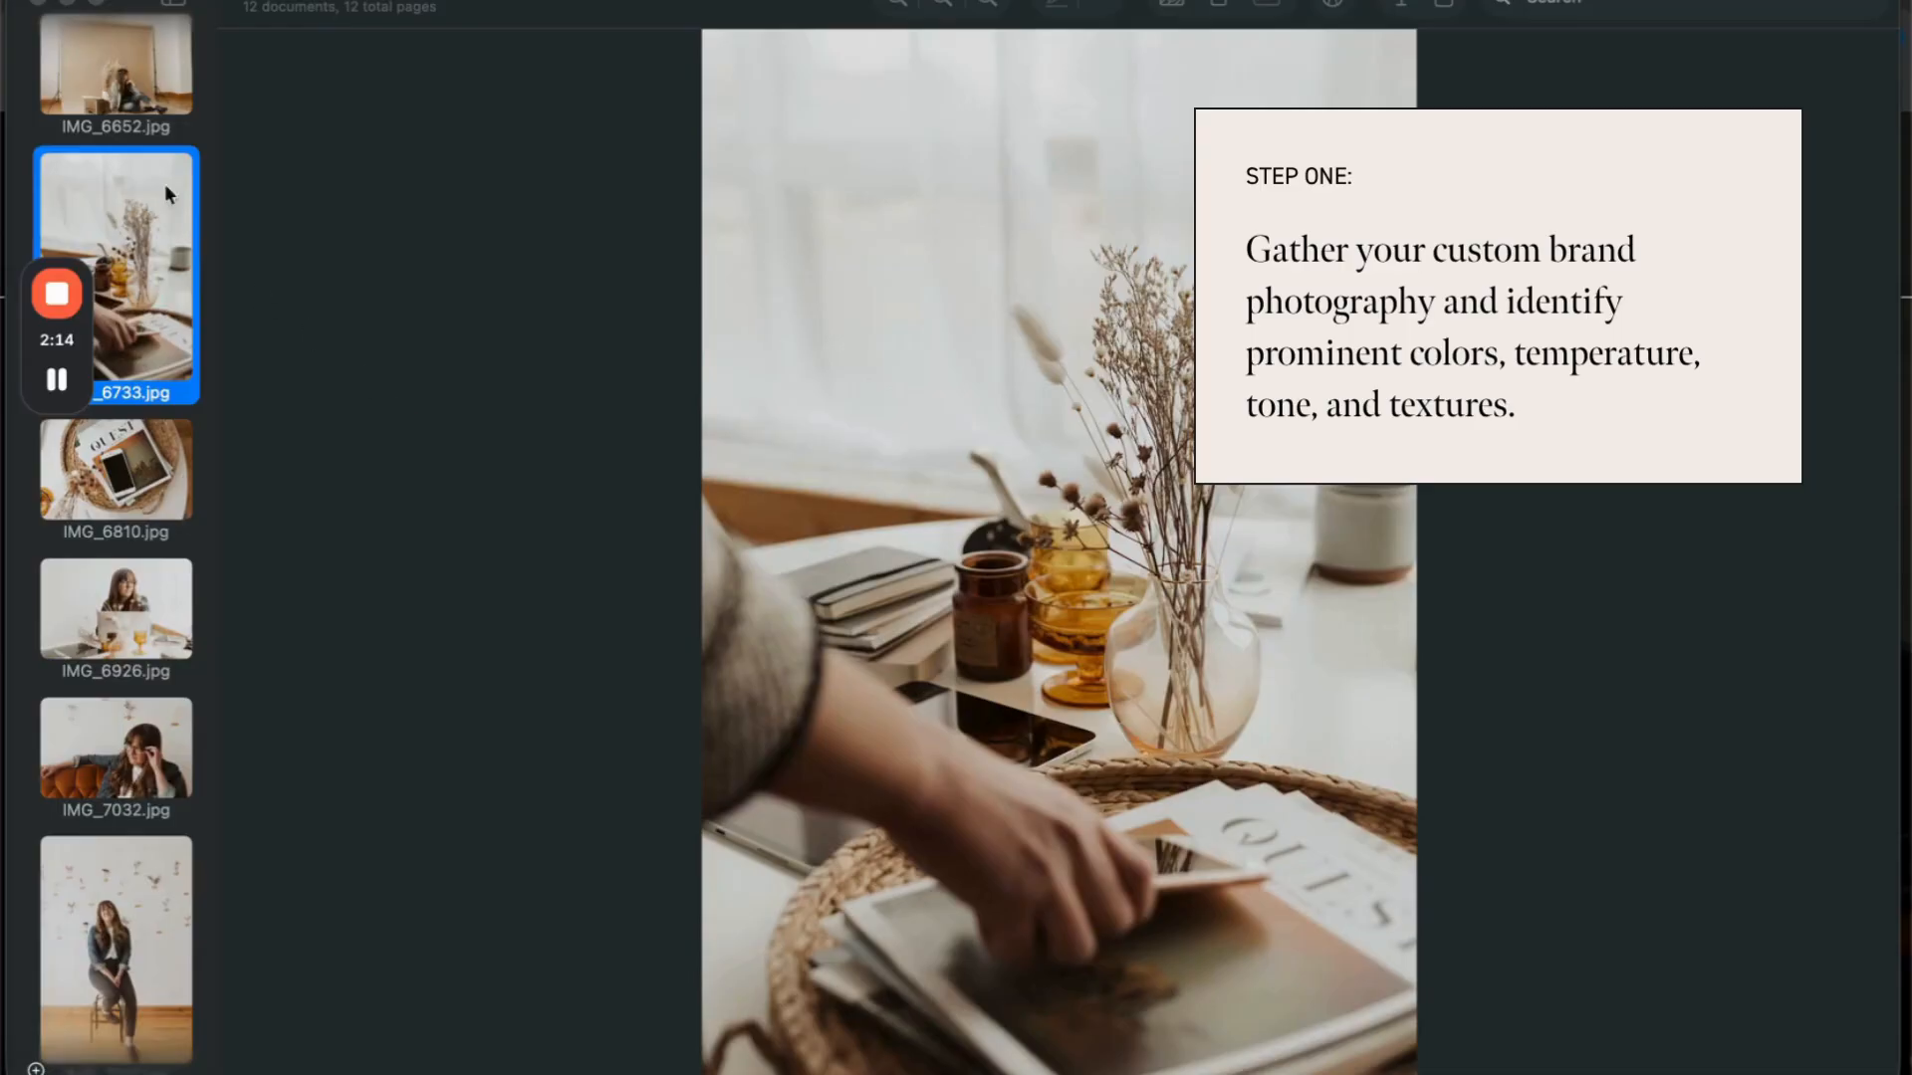
# Step: View the custom brand photos one by one from IMG_6810.jpg onward, examining their colors, temperature, tone and textures
pyautogui.click(160, 490)
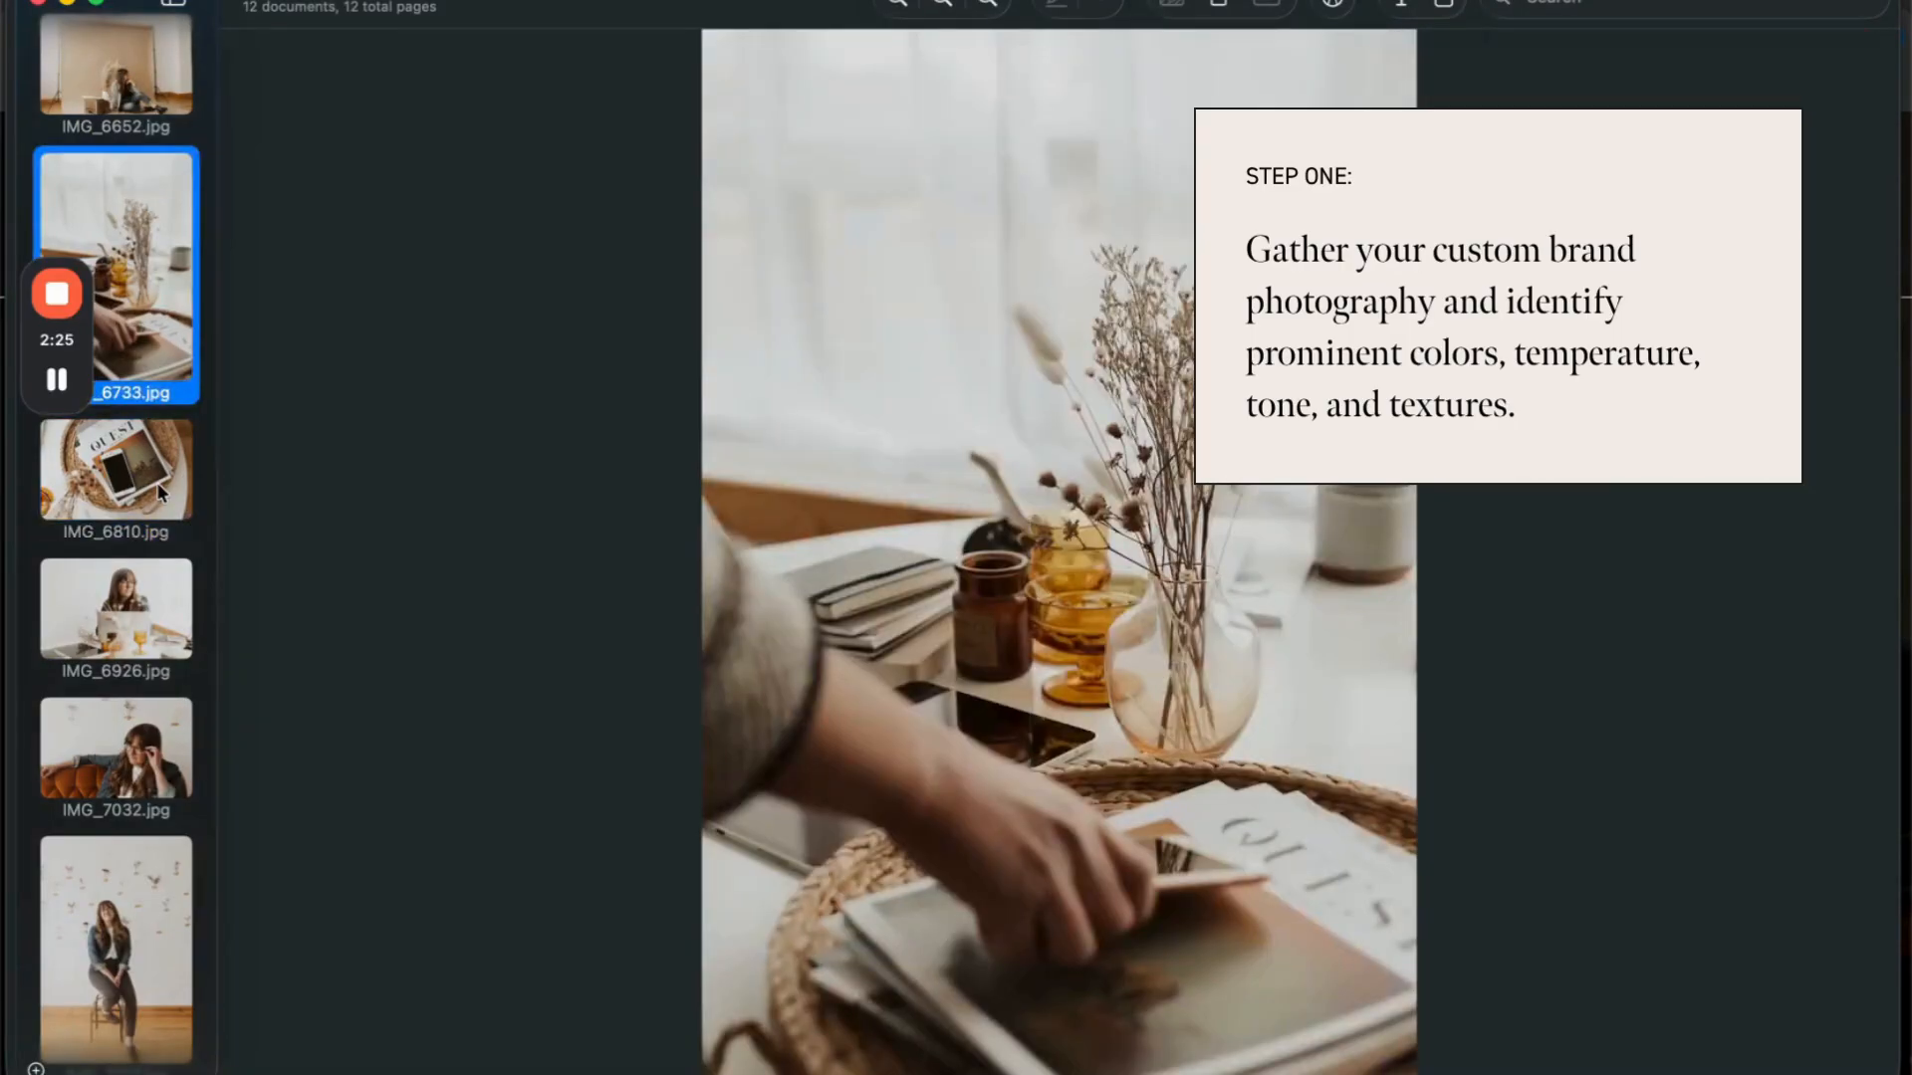
pyautogui.click(157, 482)
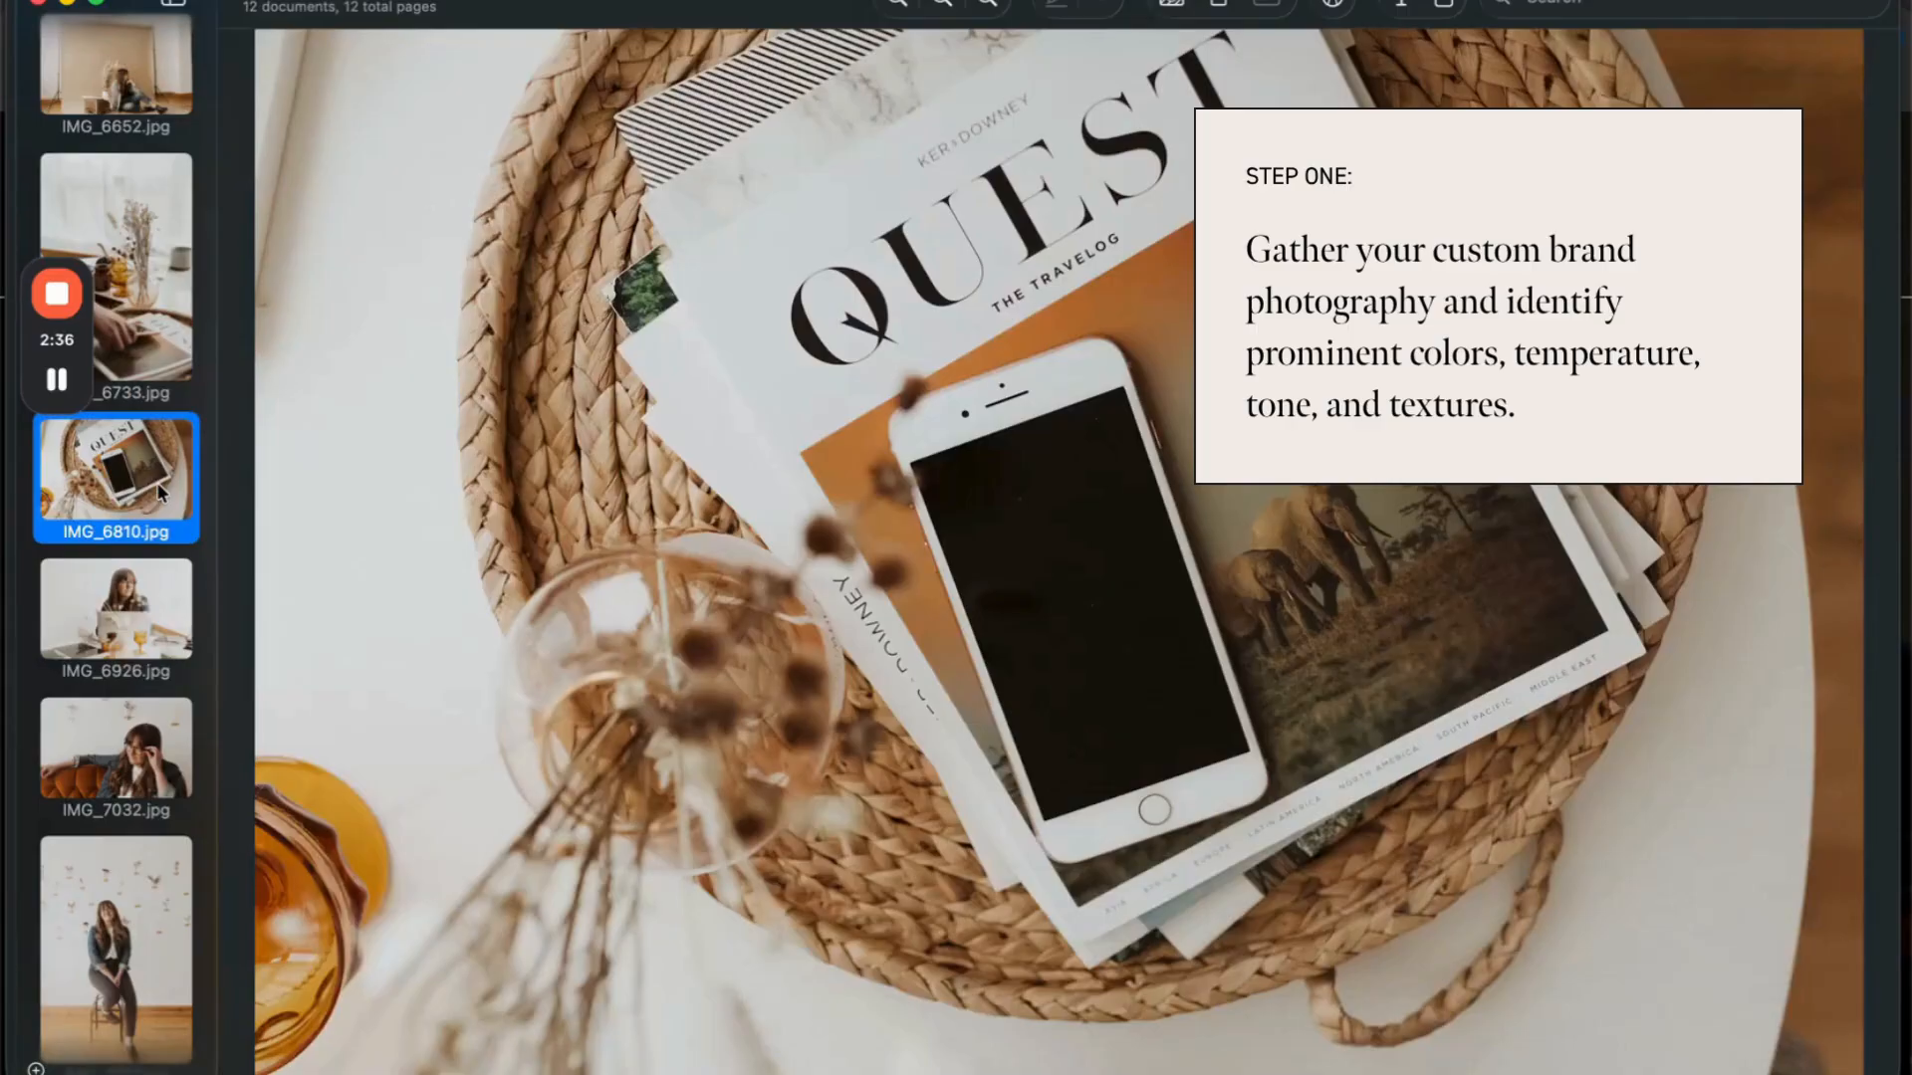
pyautogui.press('Down')
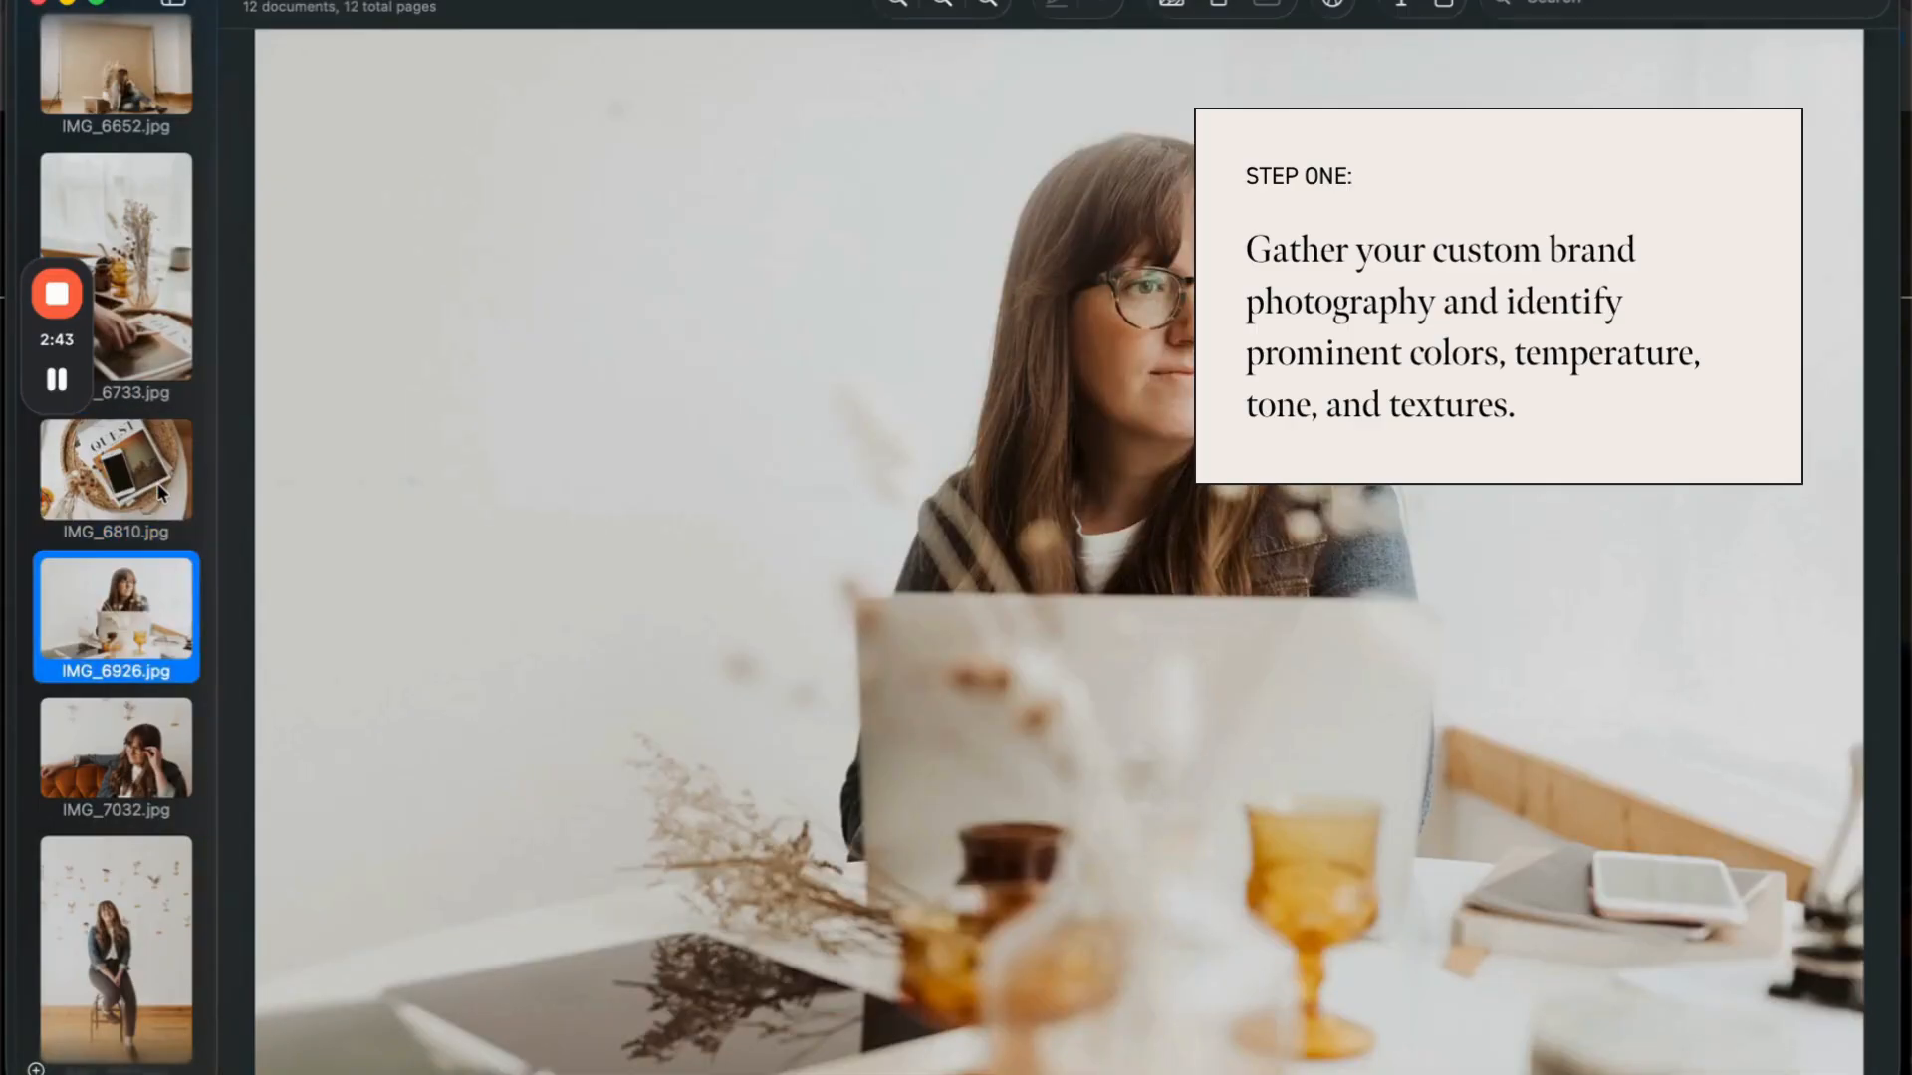
pyautogui.press('Down')
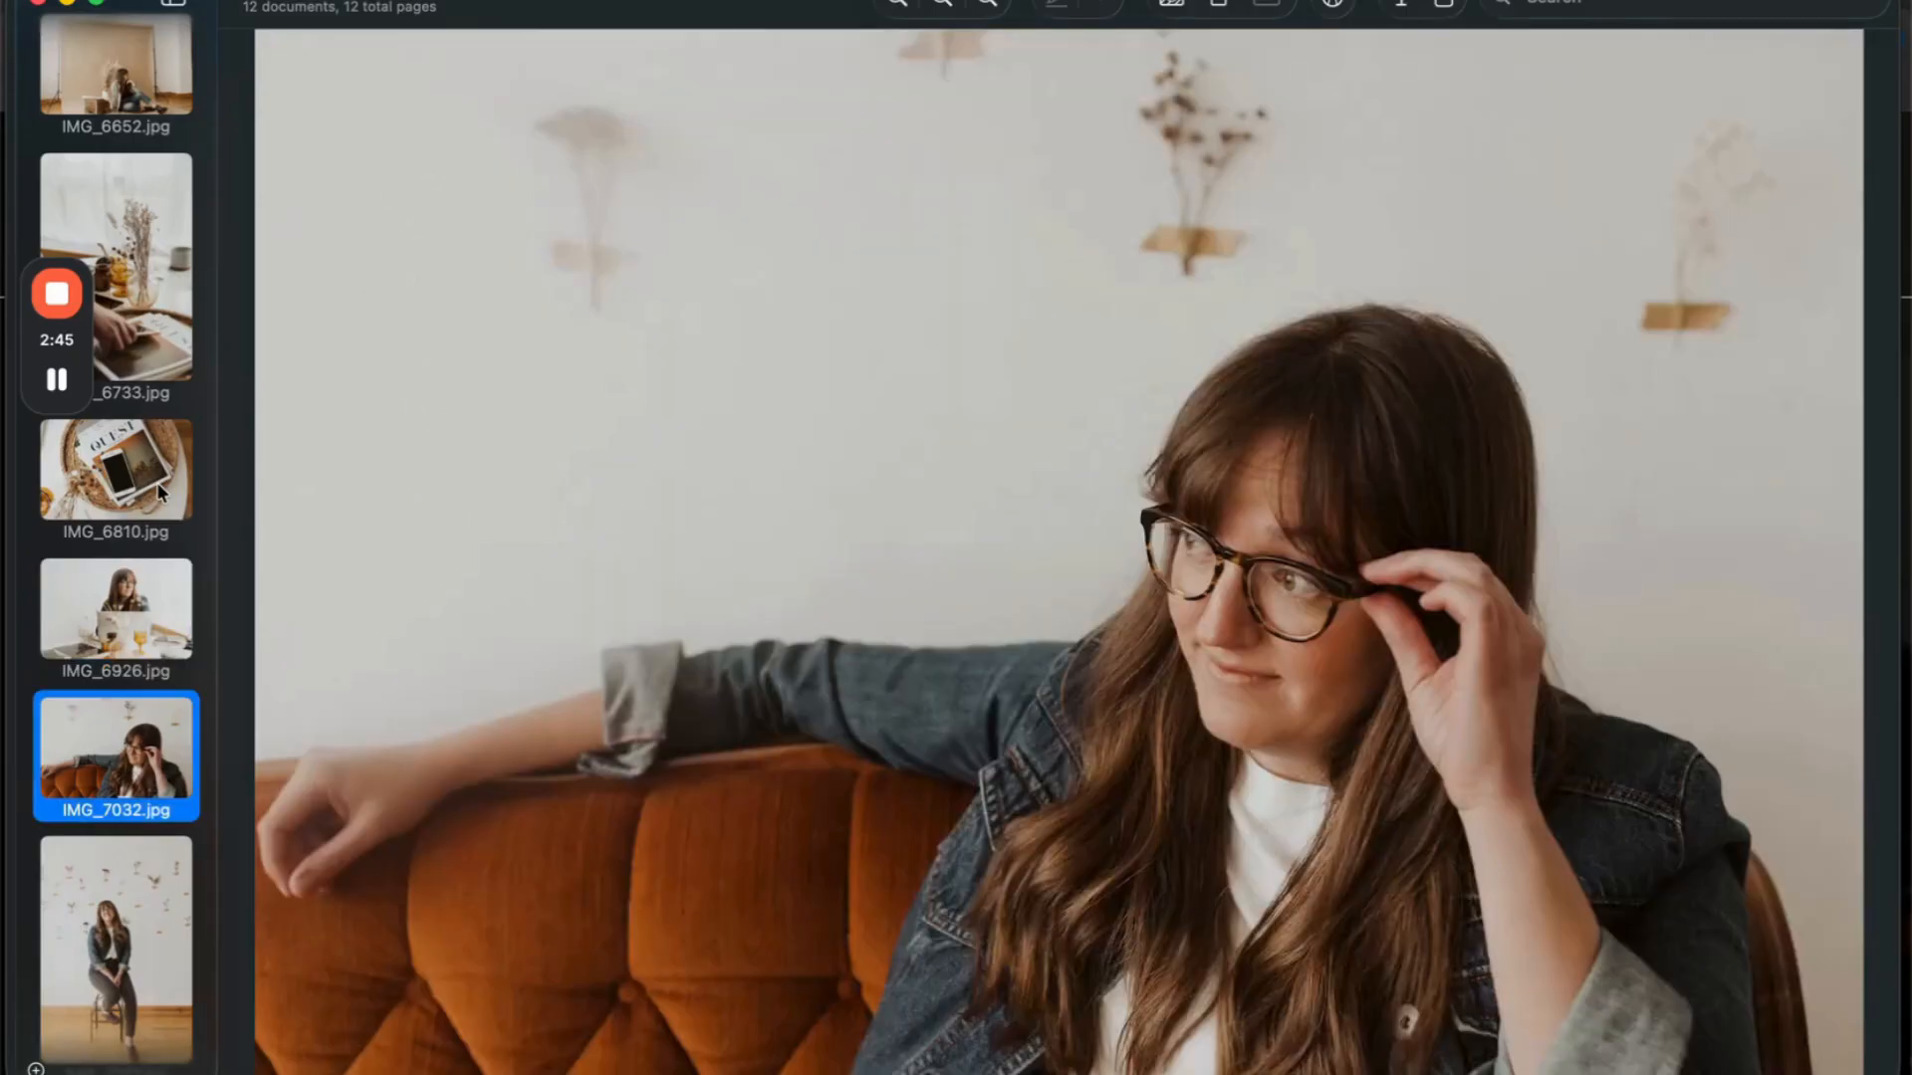
pyautogui.press('Down')
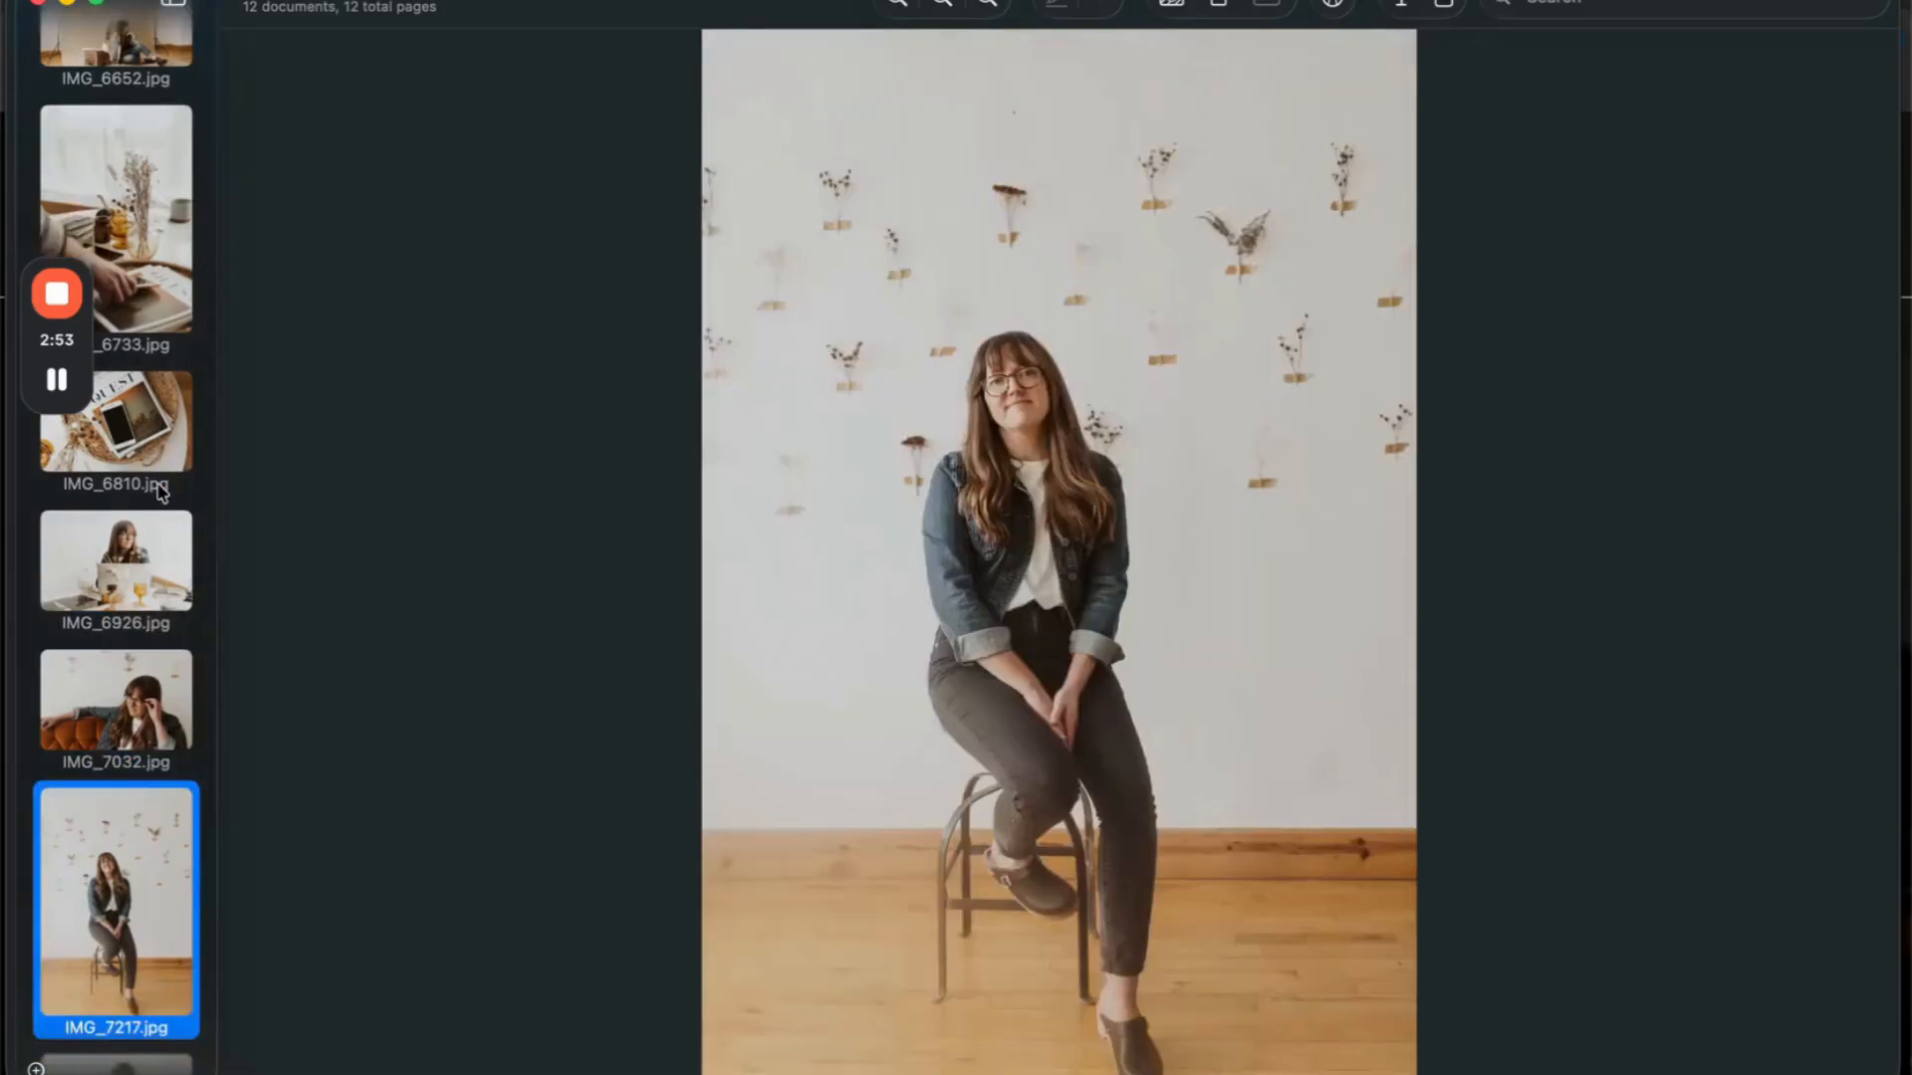
pyautogui.press('Down')
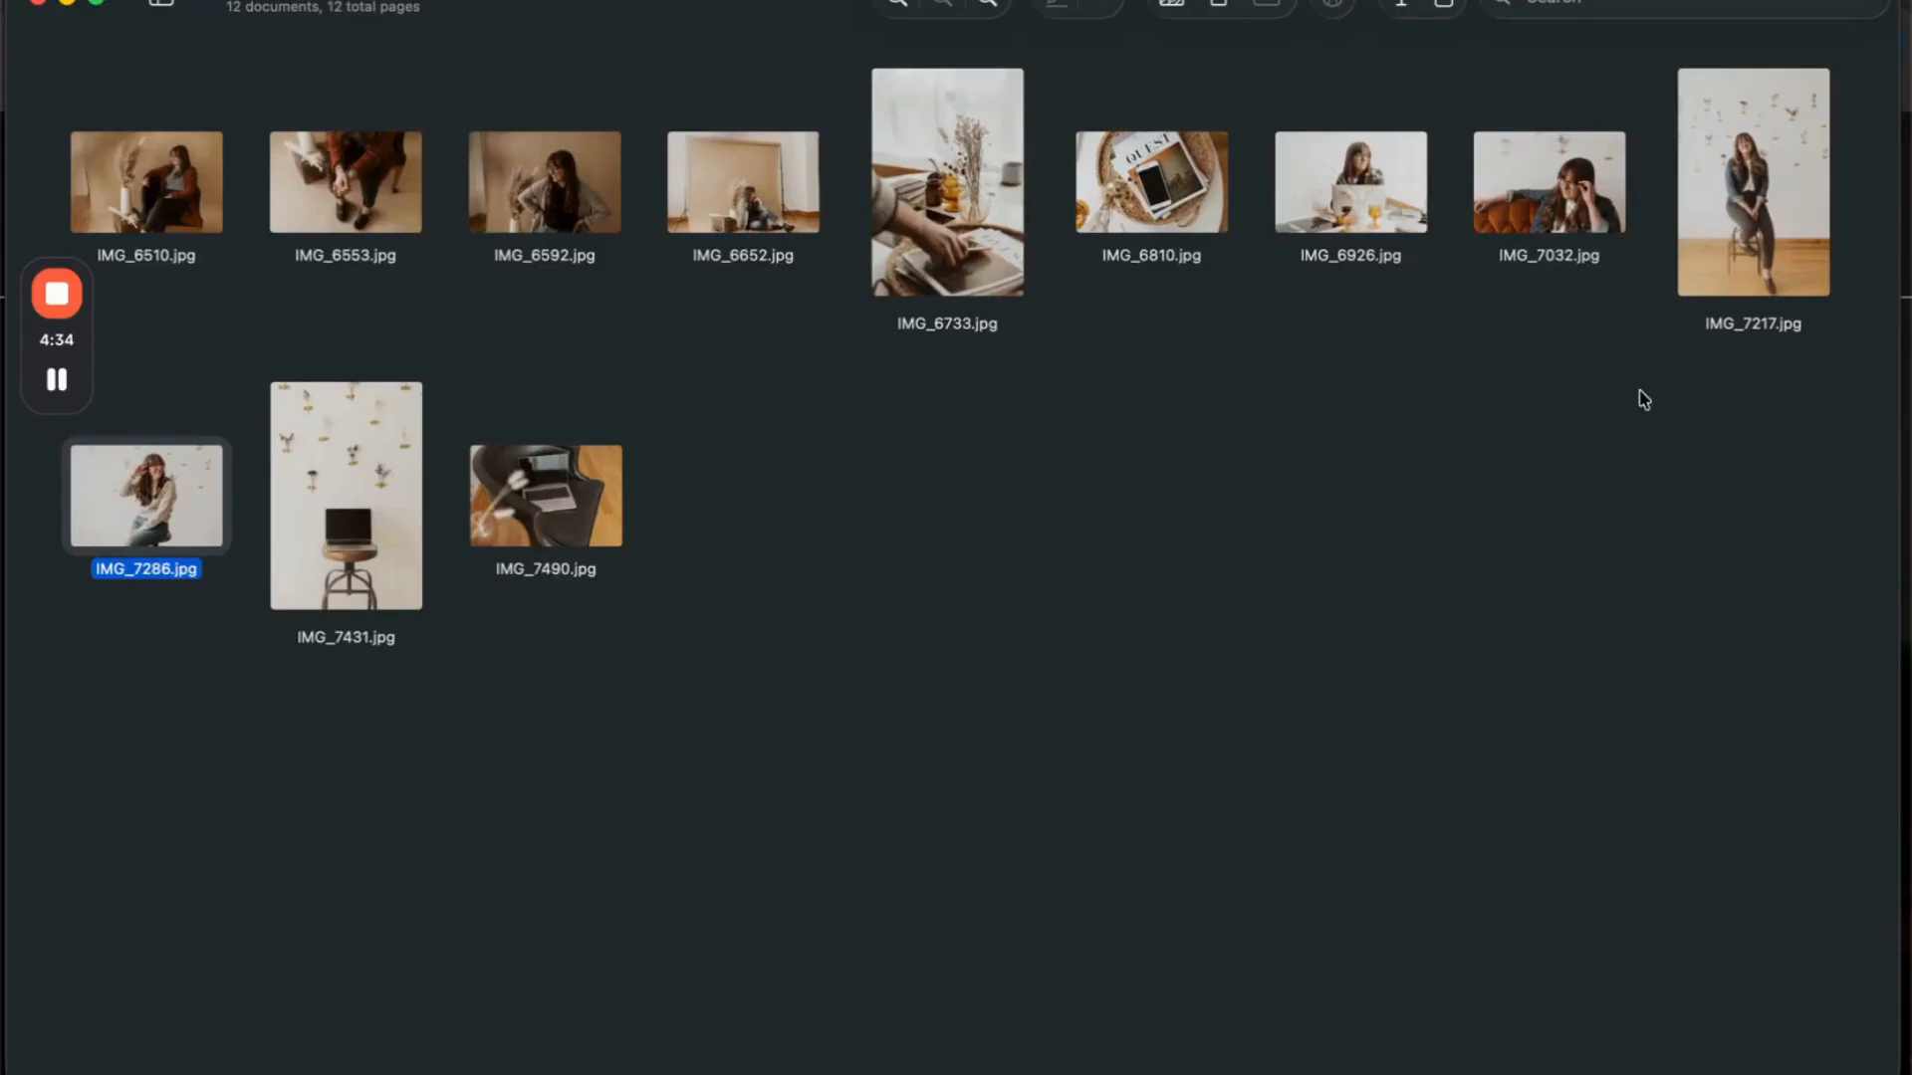
pyautogui.click(855, 397)
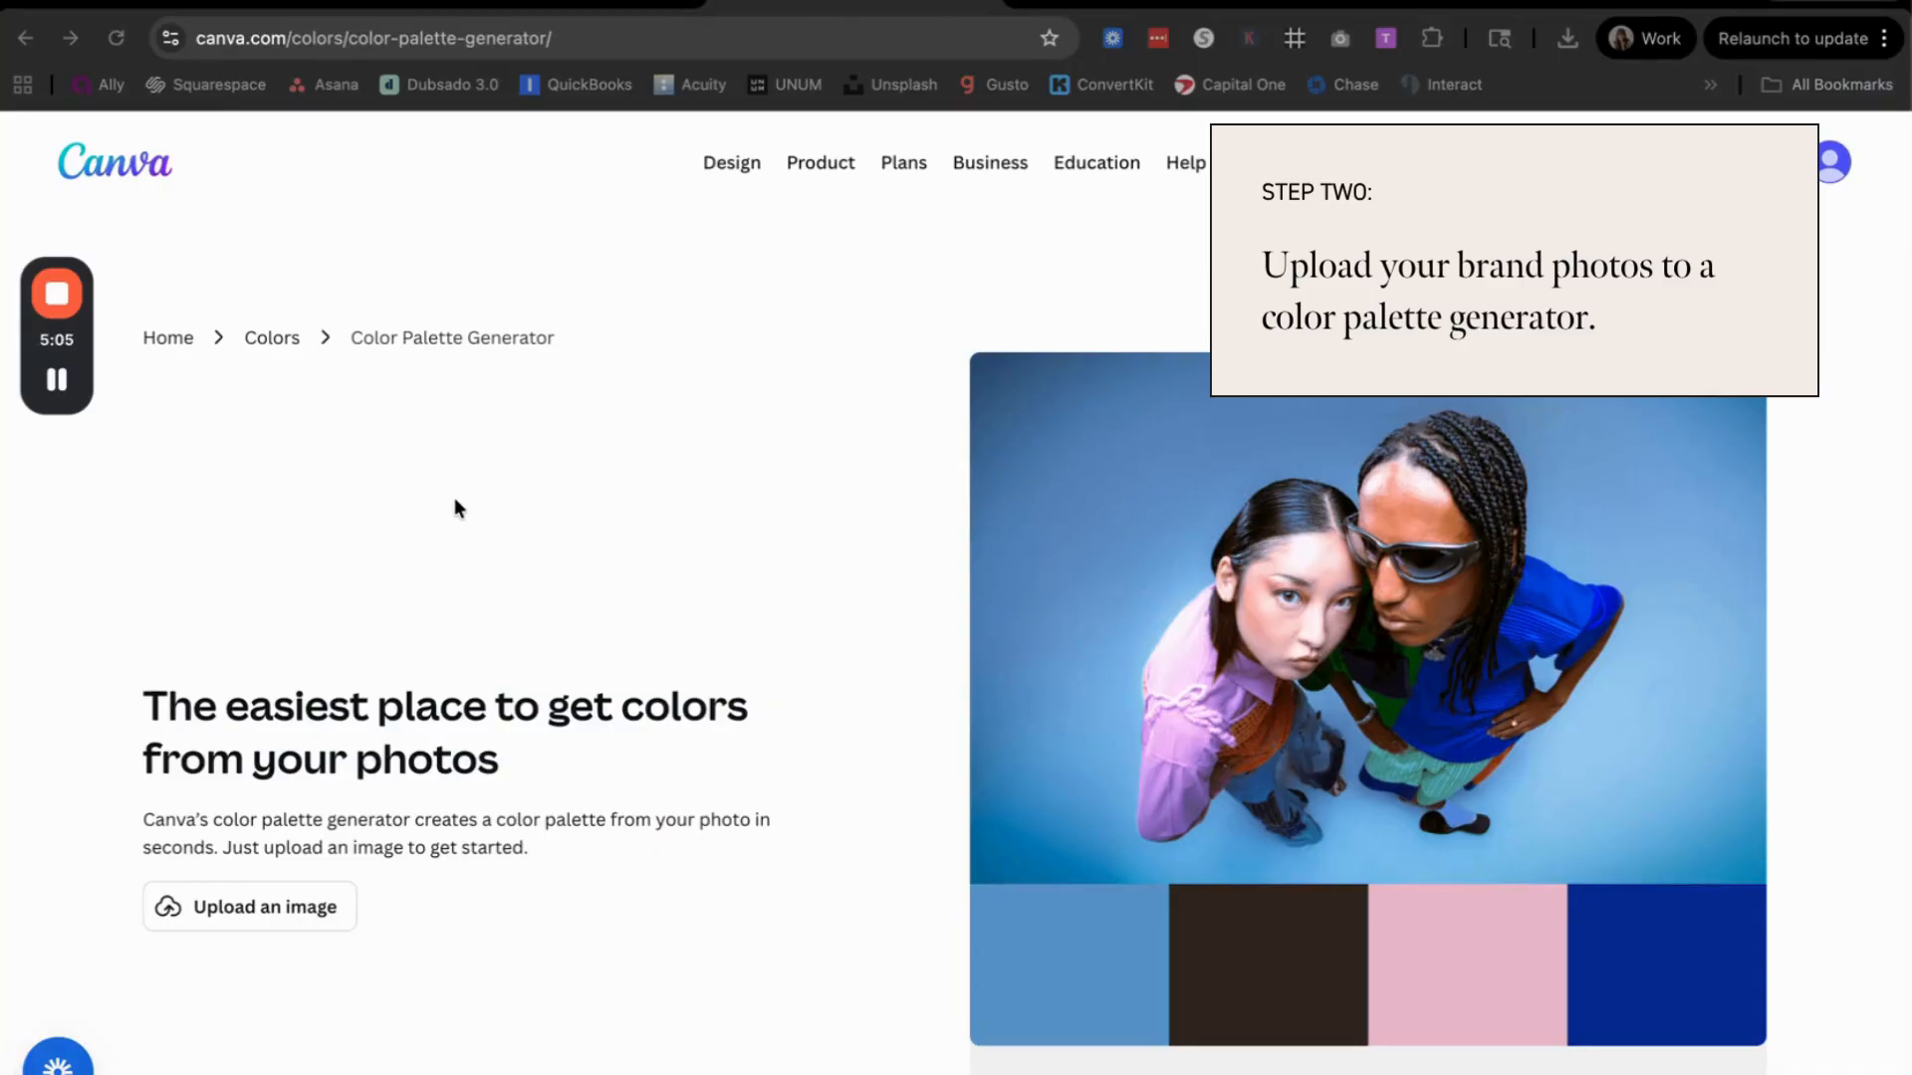
# Step: Review Canva's Color Palette Generator page and switch to the brown and beige palette on Coolors
pyautogui.scroll(-1, 454, 508)
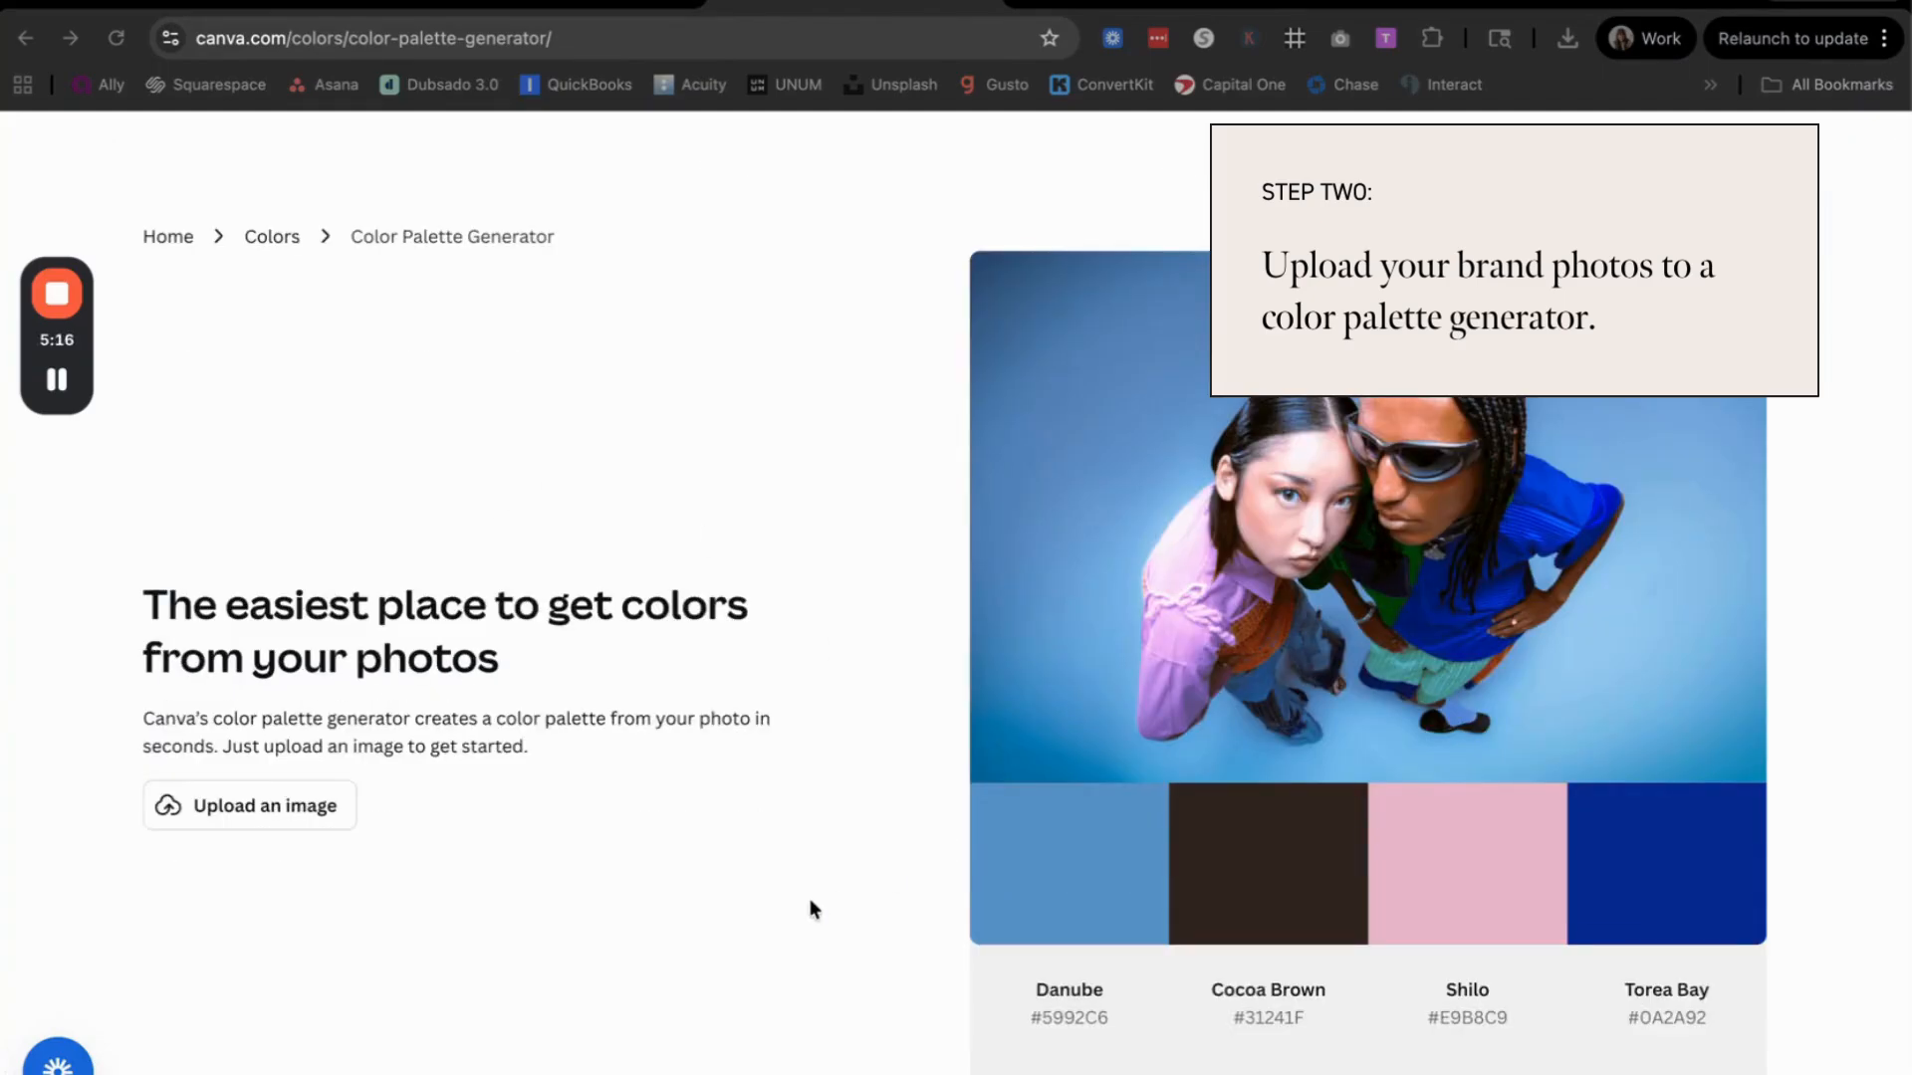
pyautogui.scroll(1, 812, 896)
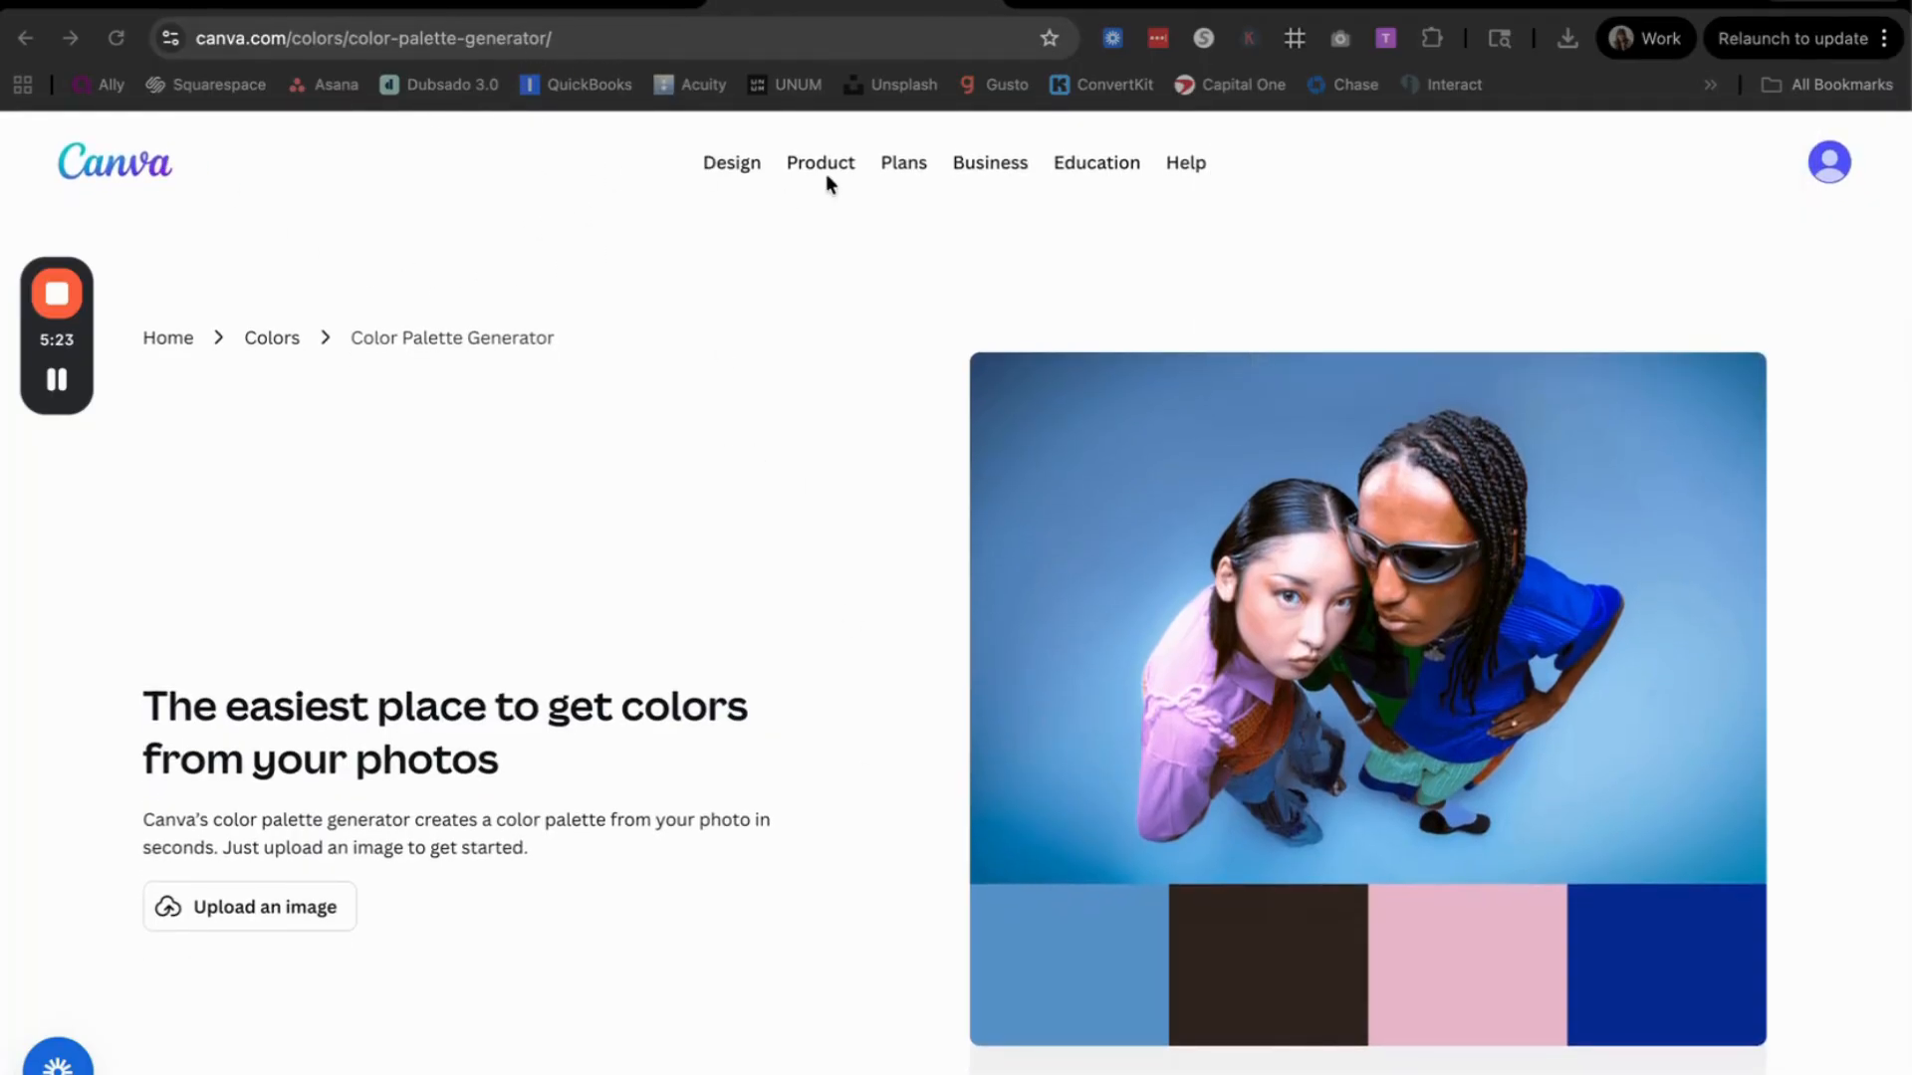
pyautogui.click(1159, 8)
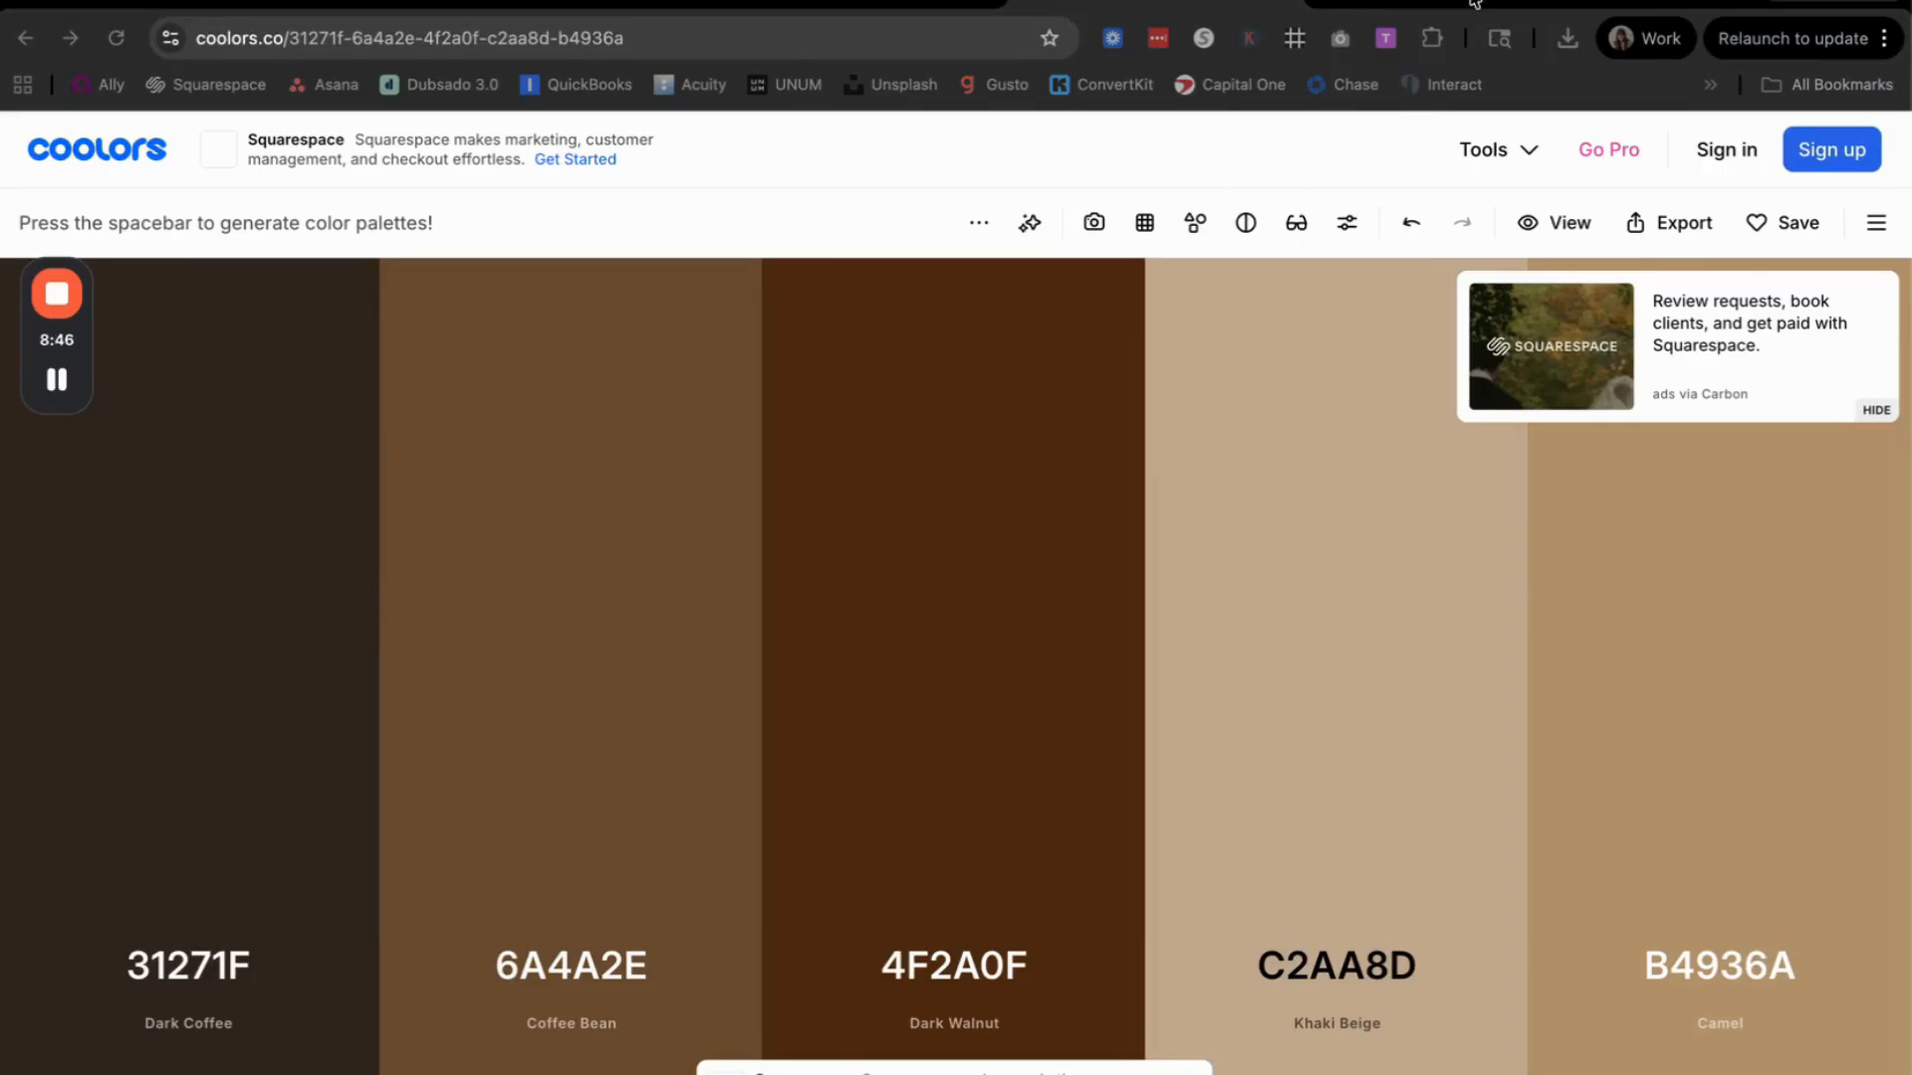
# Step: Browse the stock photo offerings on Creative Market and in Canva's photo library
pyautogui.click(1474, 3)
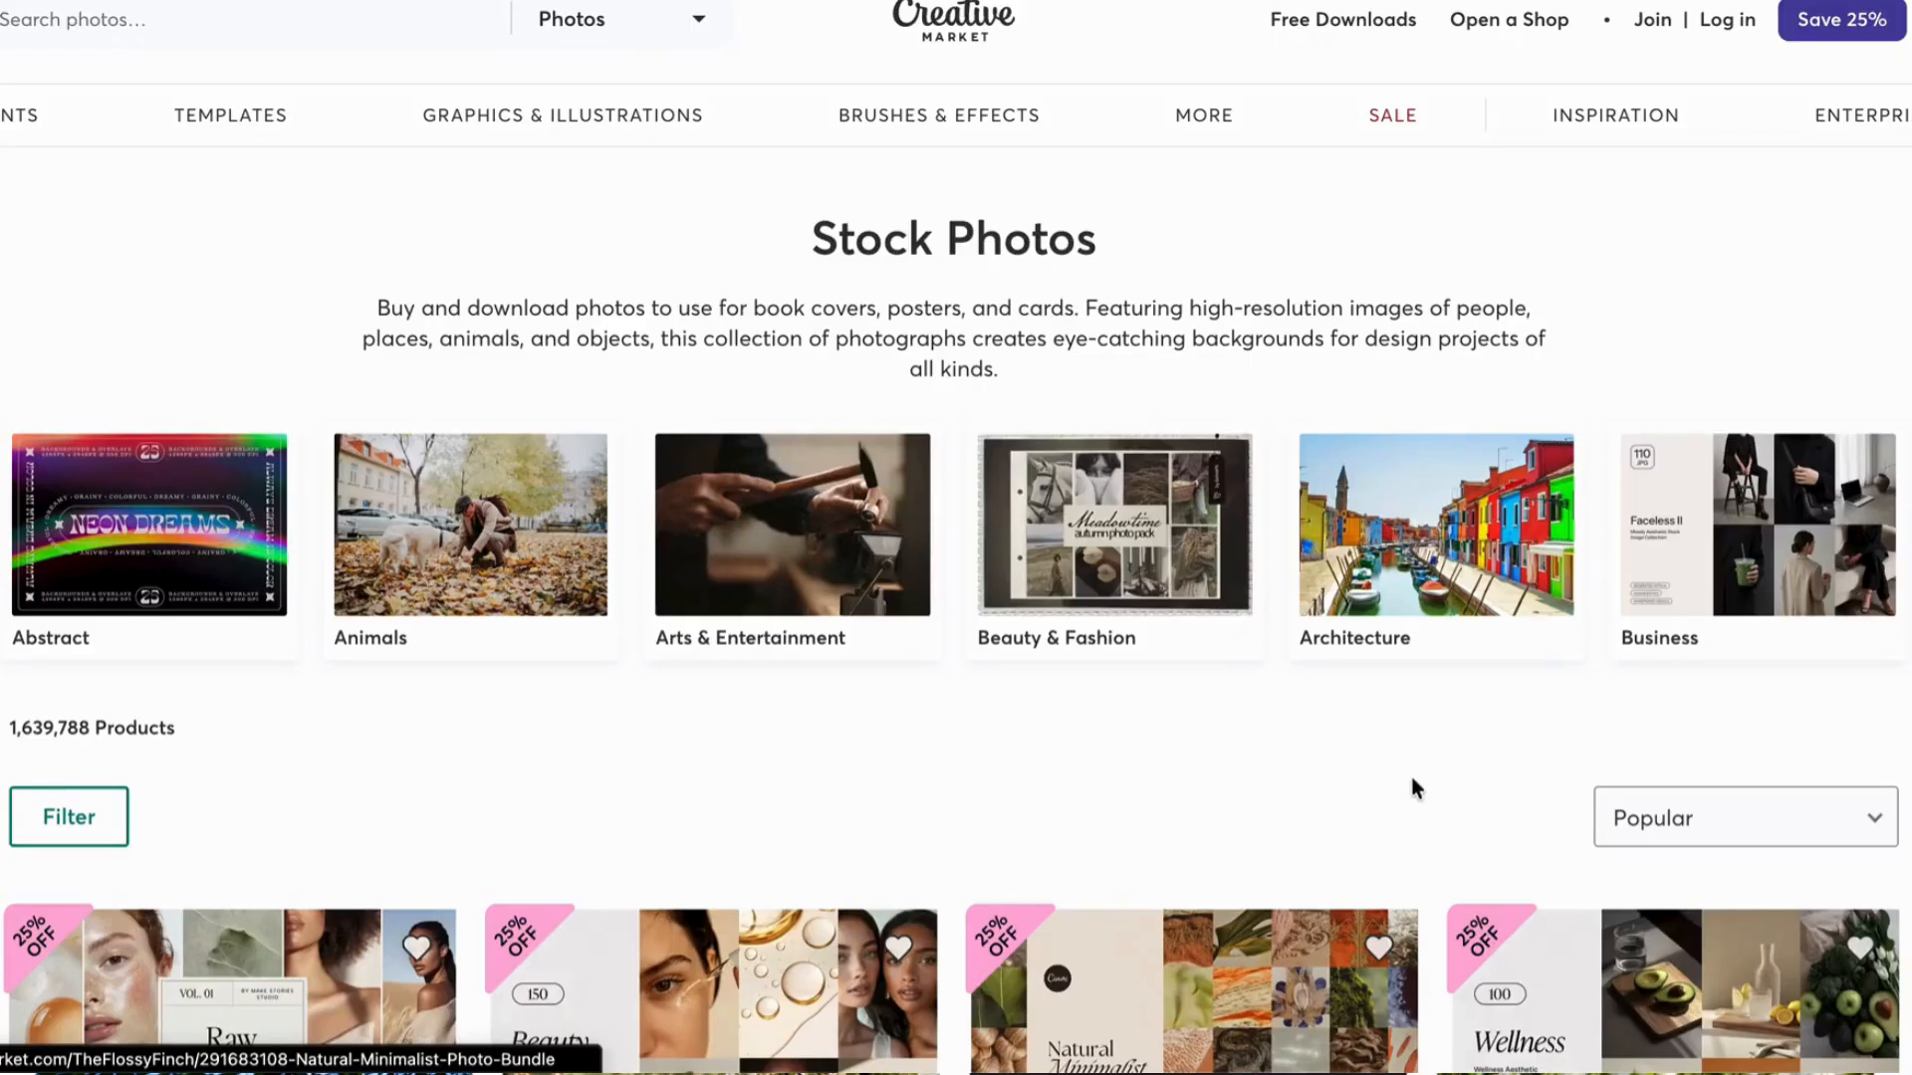
pyautogui.scroll(-15, 1409, 784)
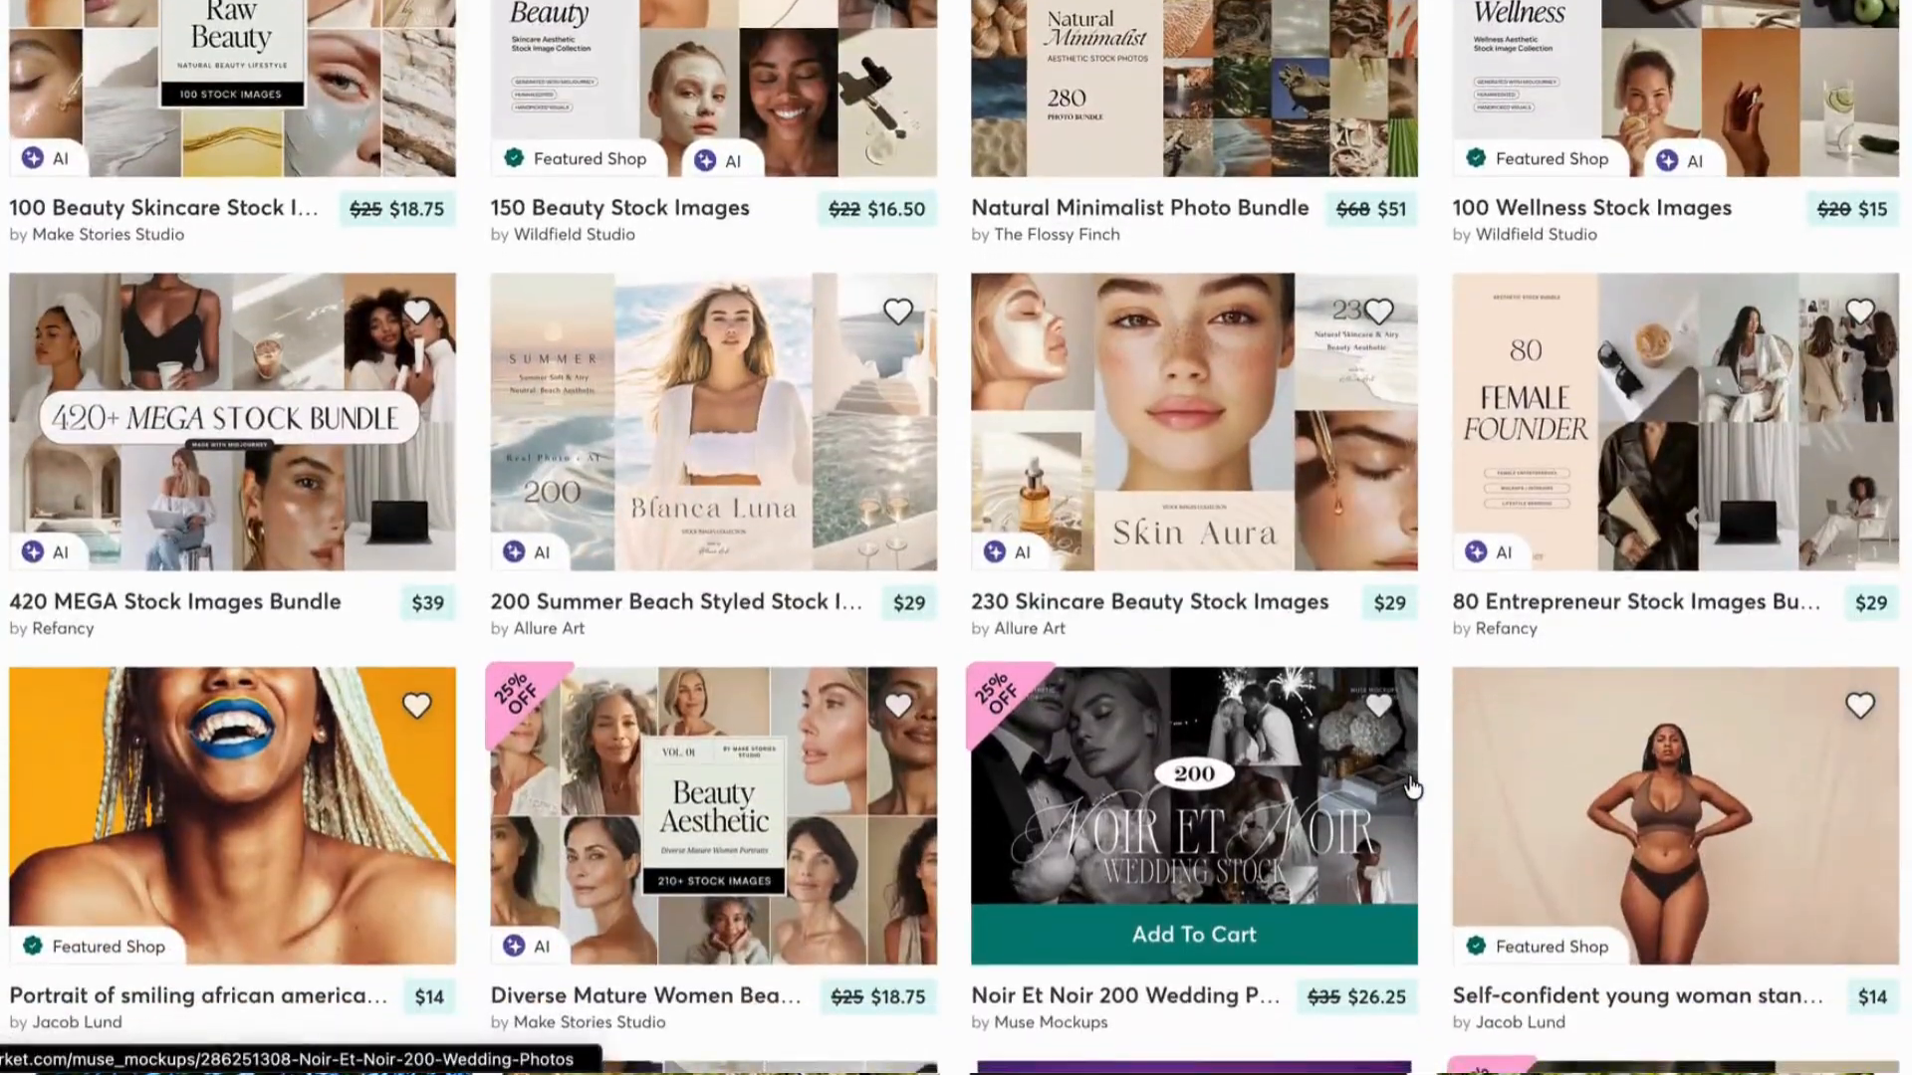
pyautogui.scroll(-5, 1412, 788)
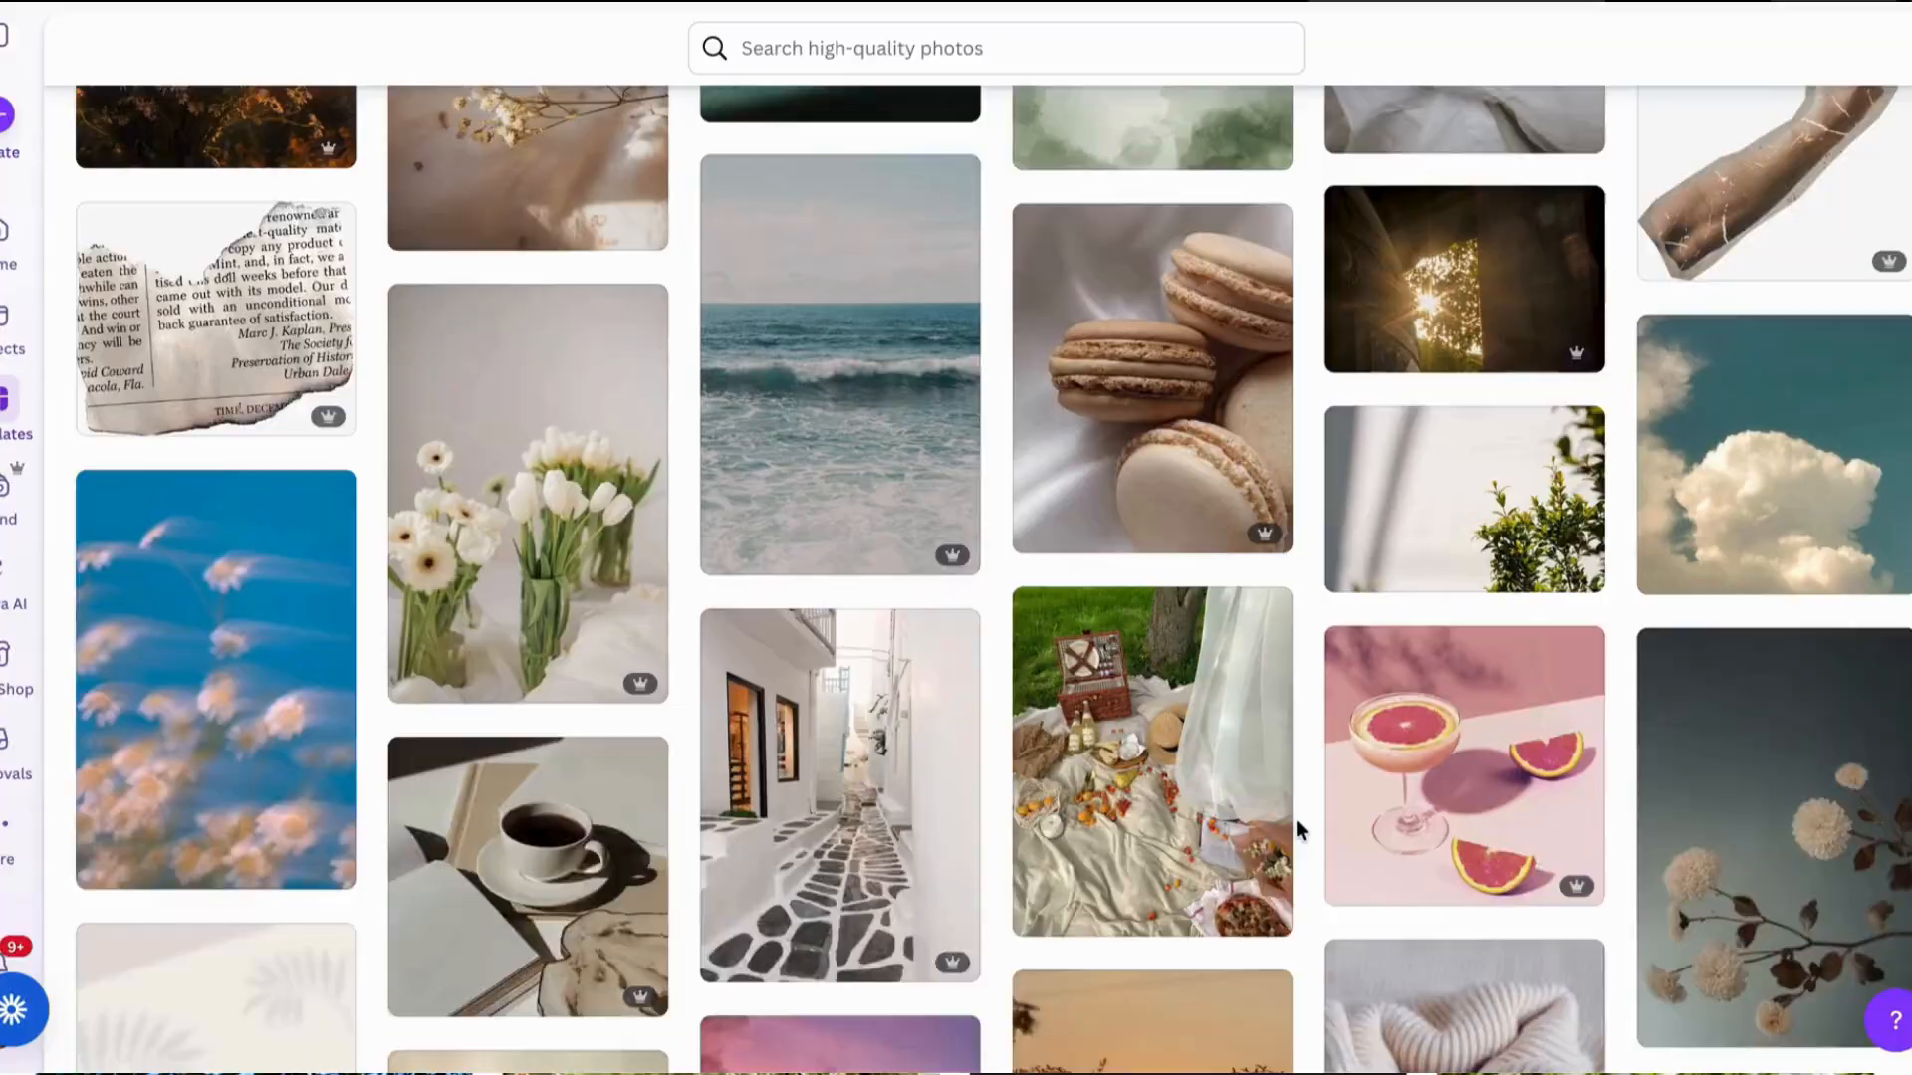
pyautogui.scroll(4, 1298, 829)
pyautogui.scroll(15, 1294, 820)
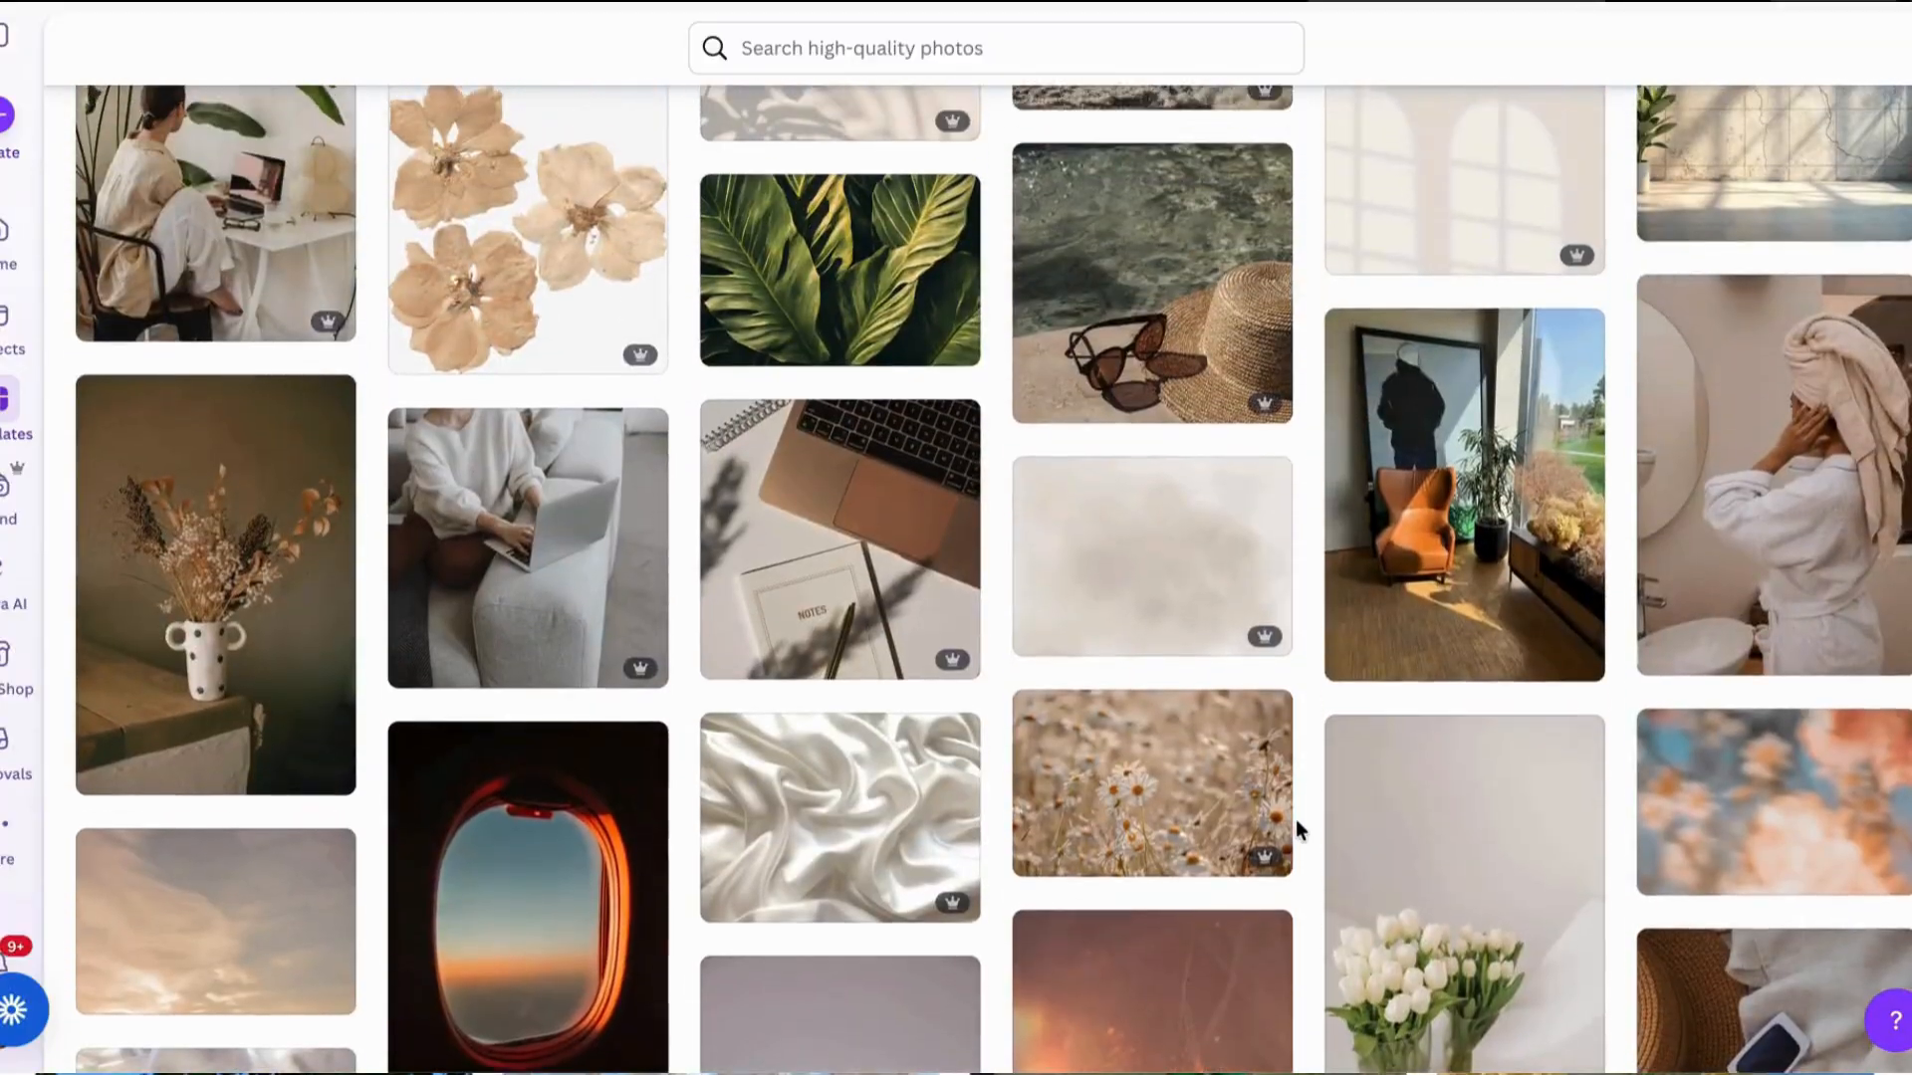
pyautogui.scroll(10, 1297, 826)
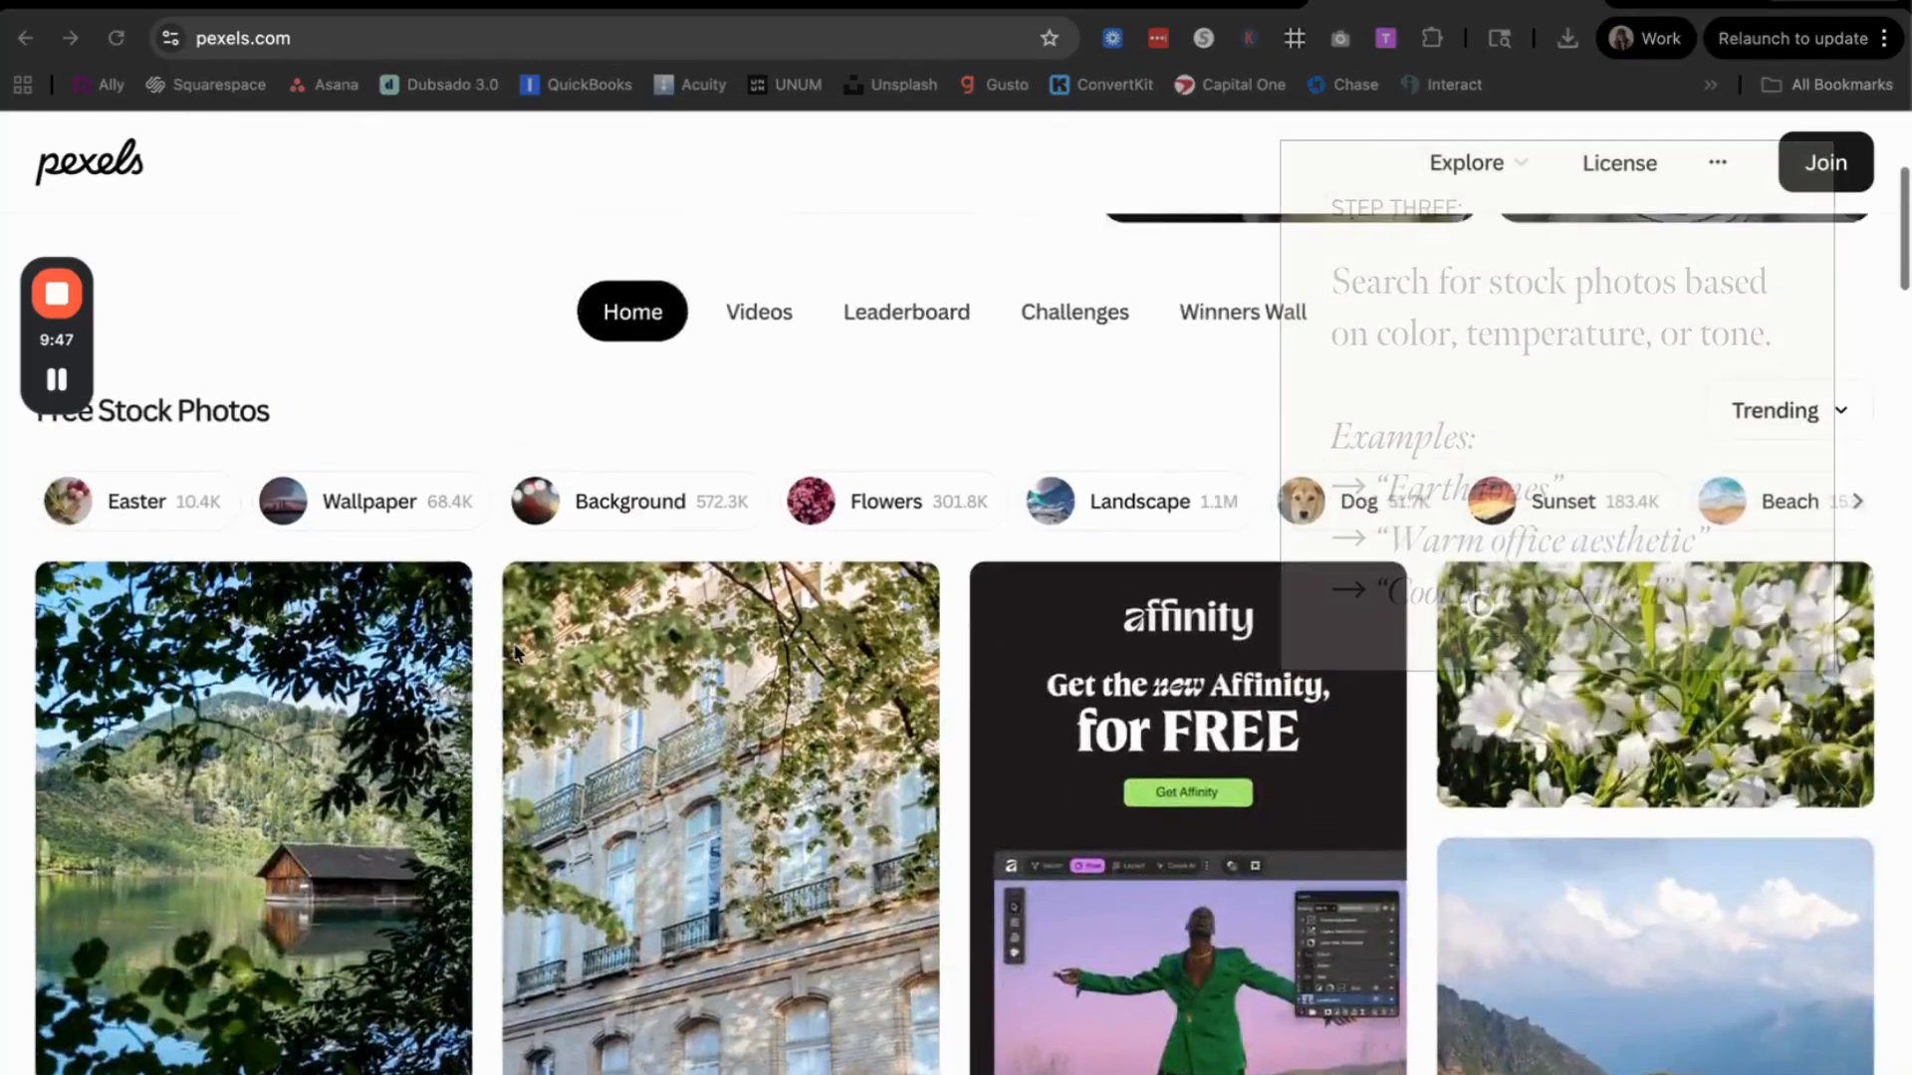
# Step: Search Pexels for "warm minimal" photos and look through the results for matches to the brand photography
pyautogui.scroll(4, 516, 654)
pyautogui.click(511, 558)
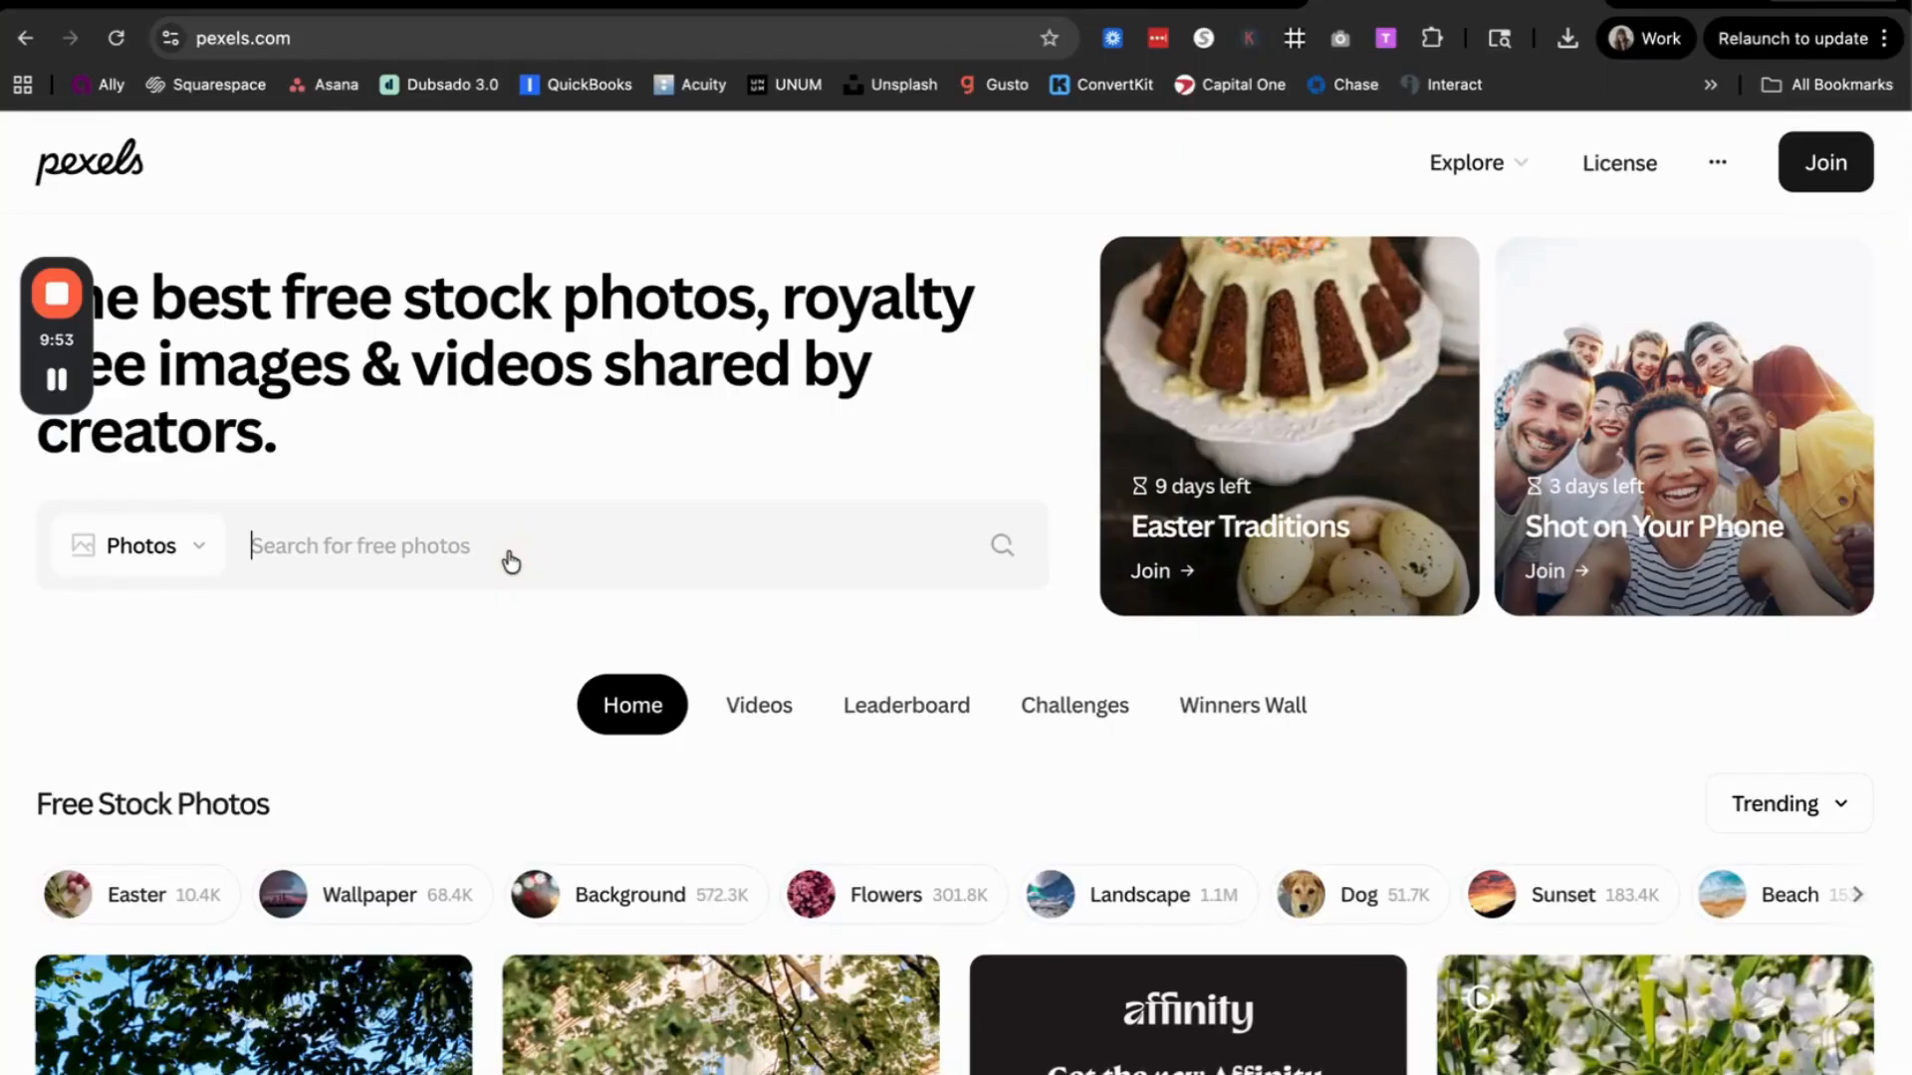
pyautogui.write('warm')
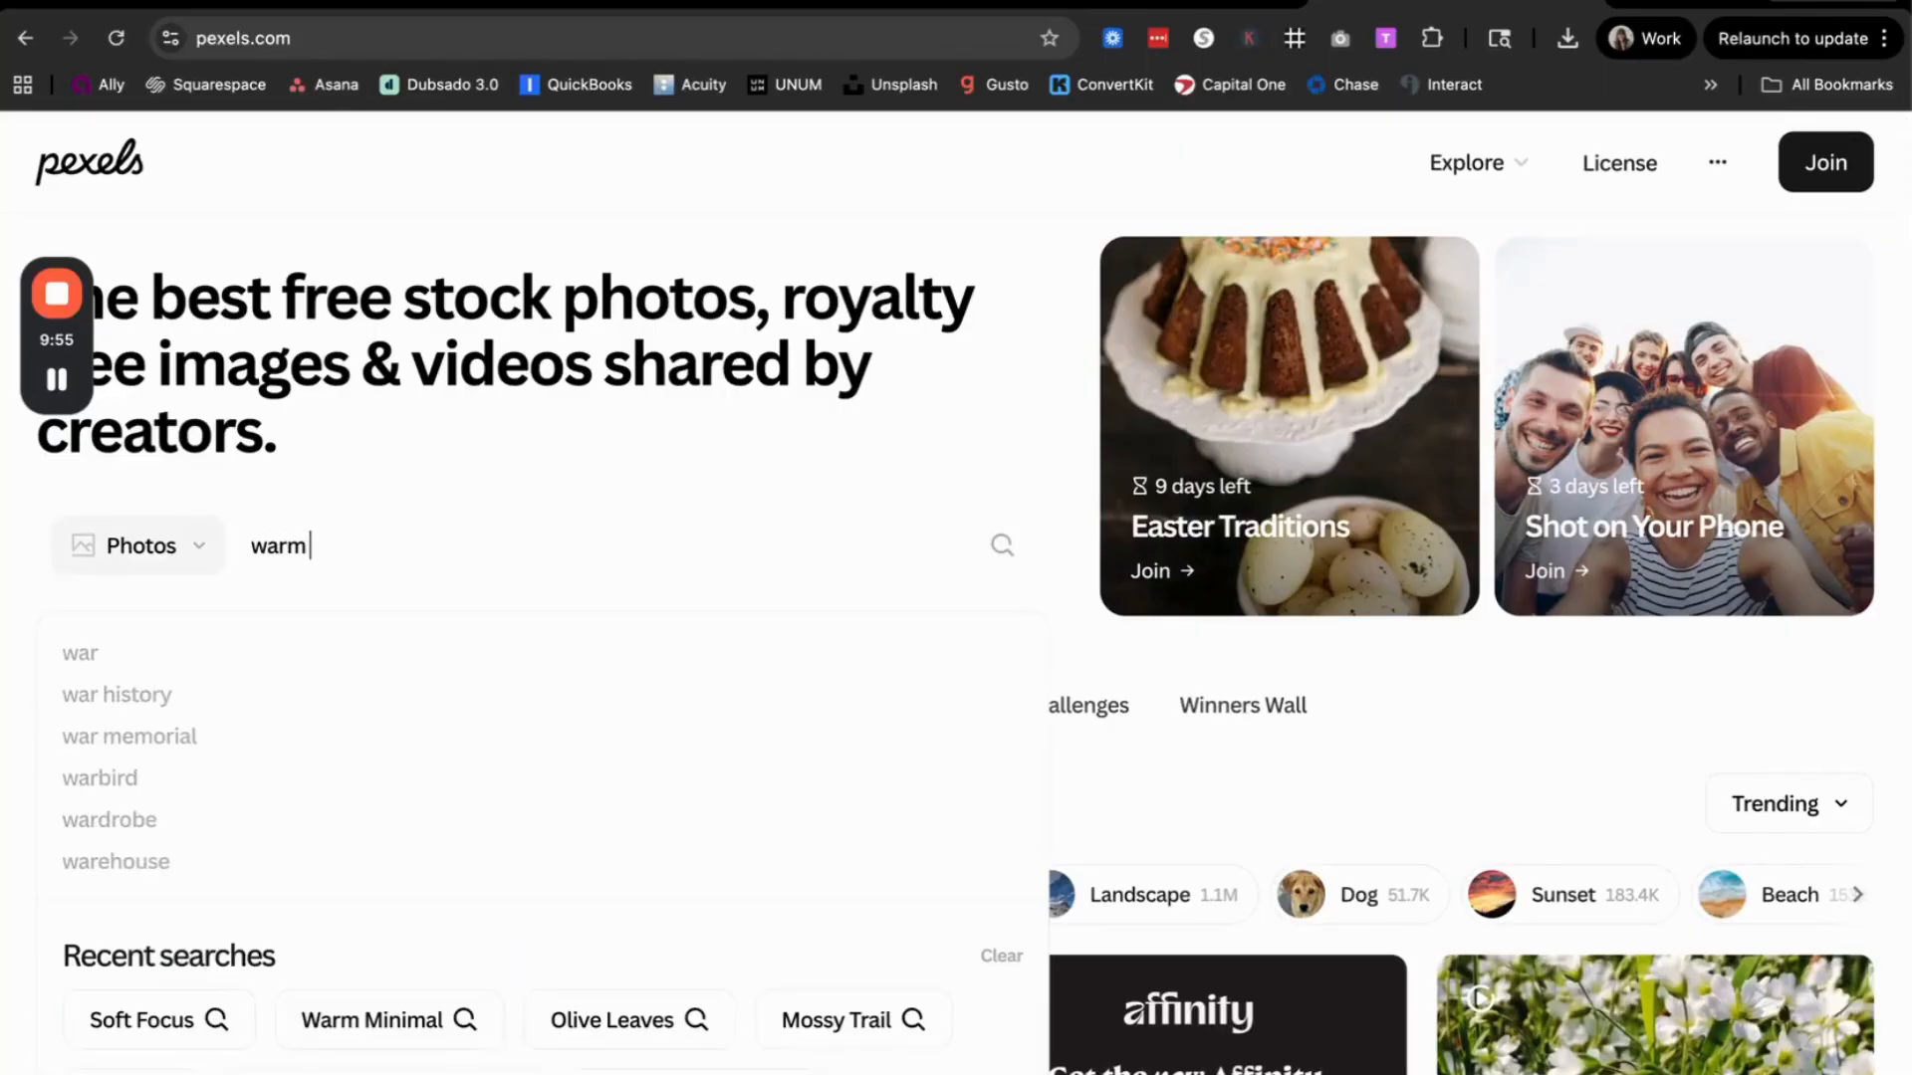
pyautogui.write(' minimal')
pyautogui.press('Return')
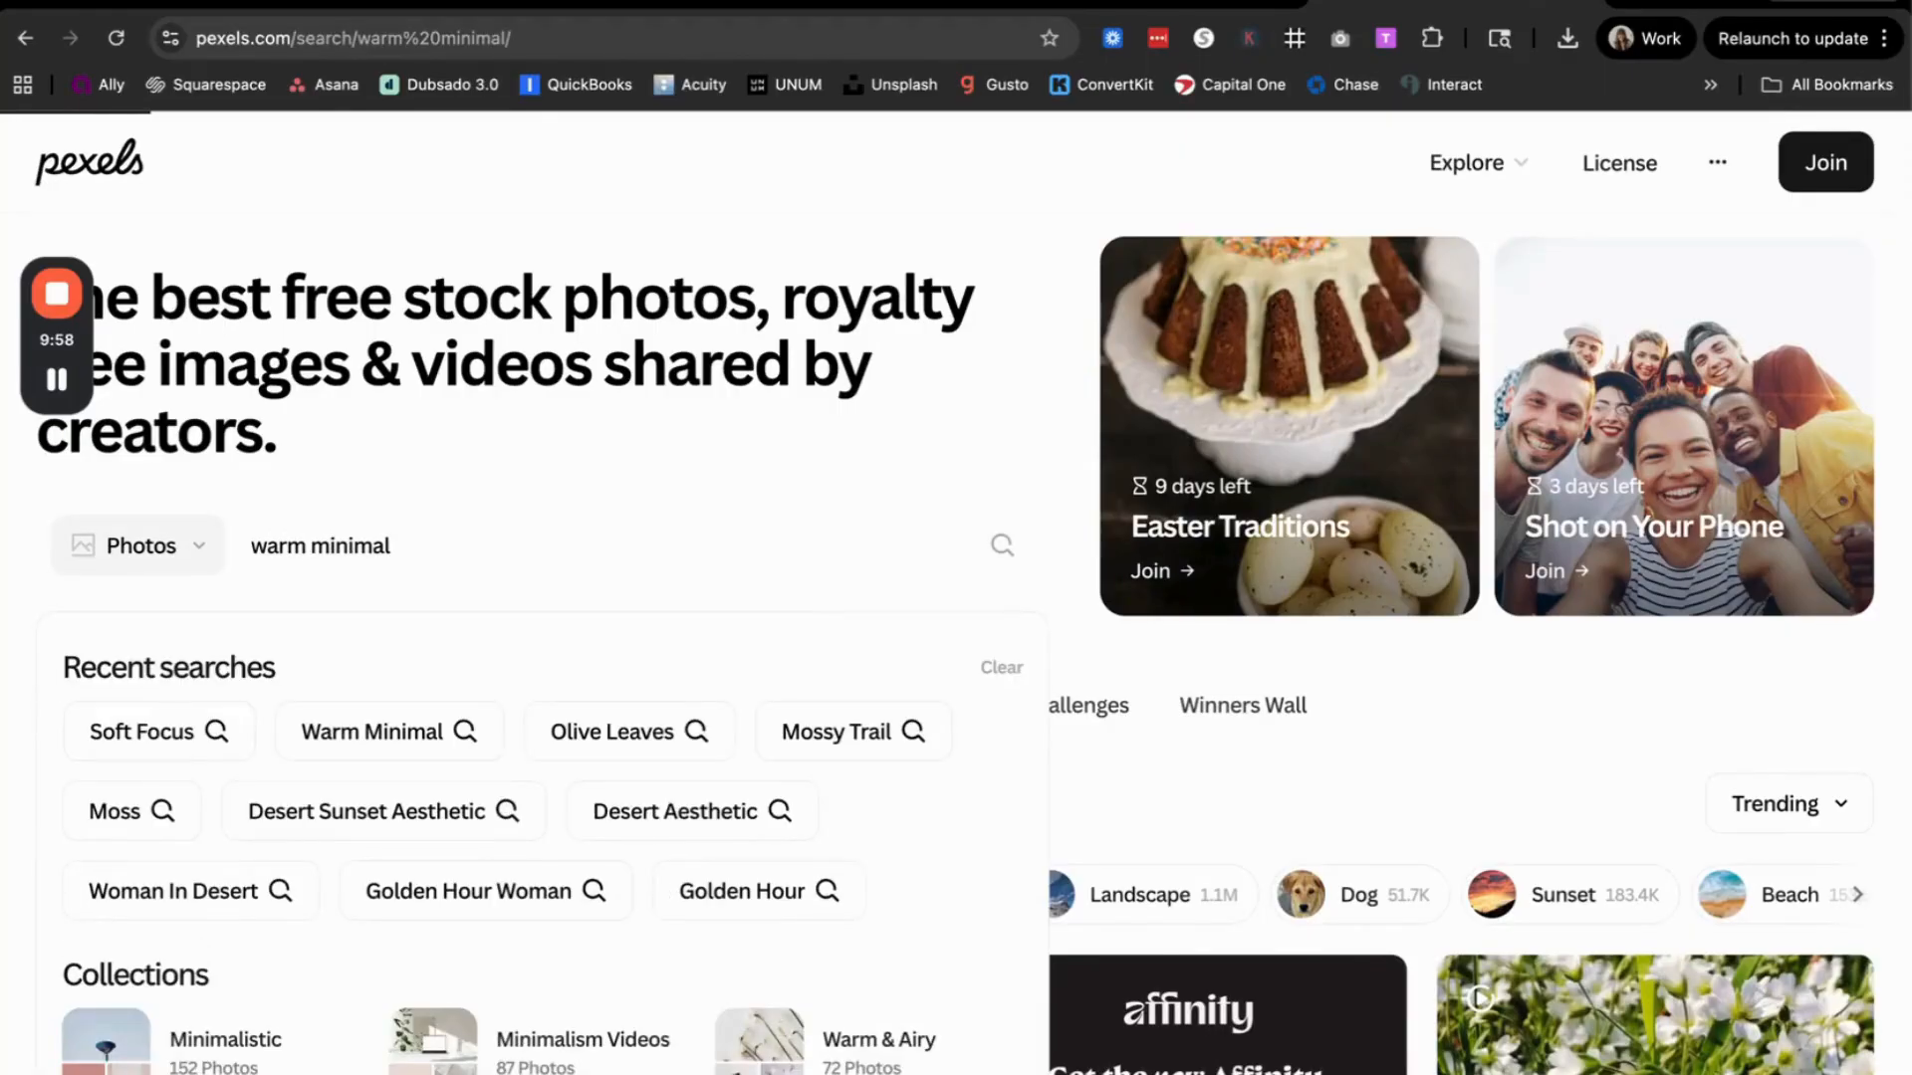
pyautogui.scroll(-15, 946, 416)
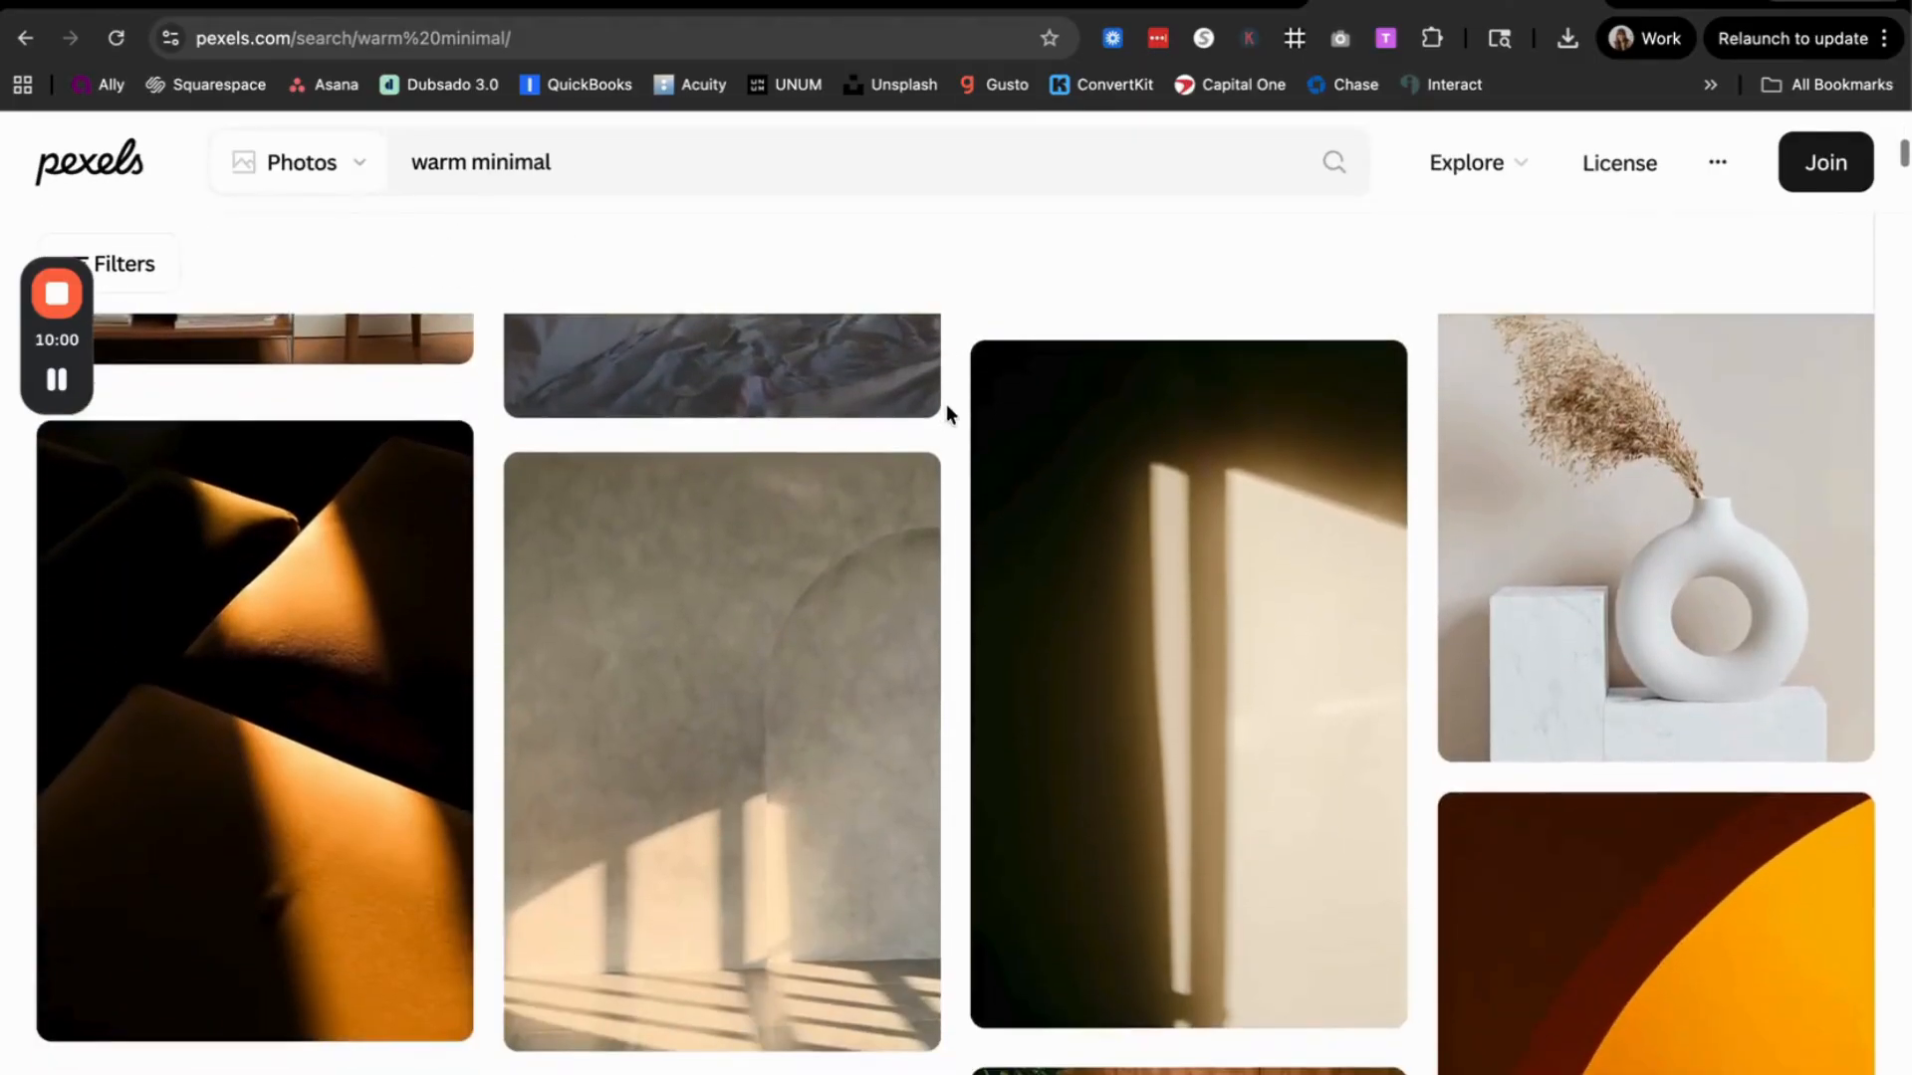
pyautogui.scroll(-15, 939, 616)
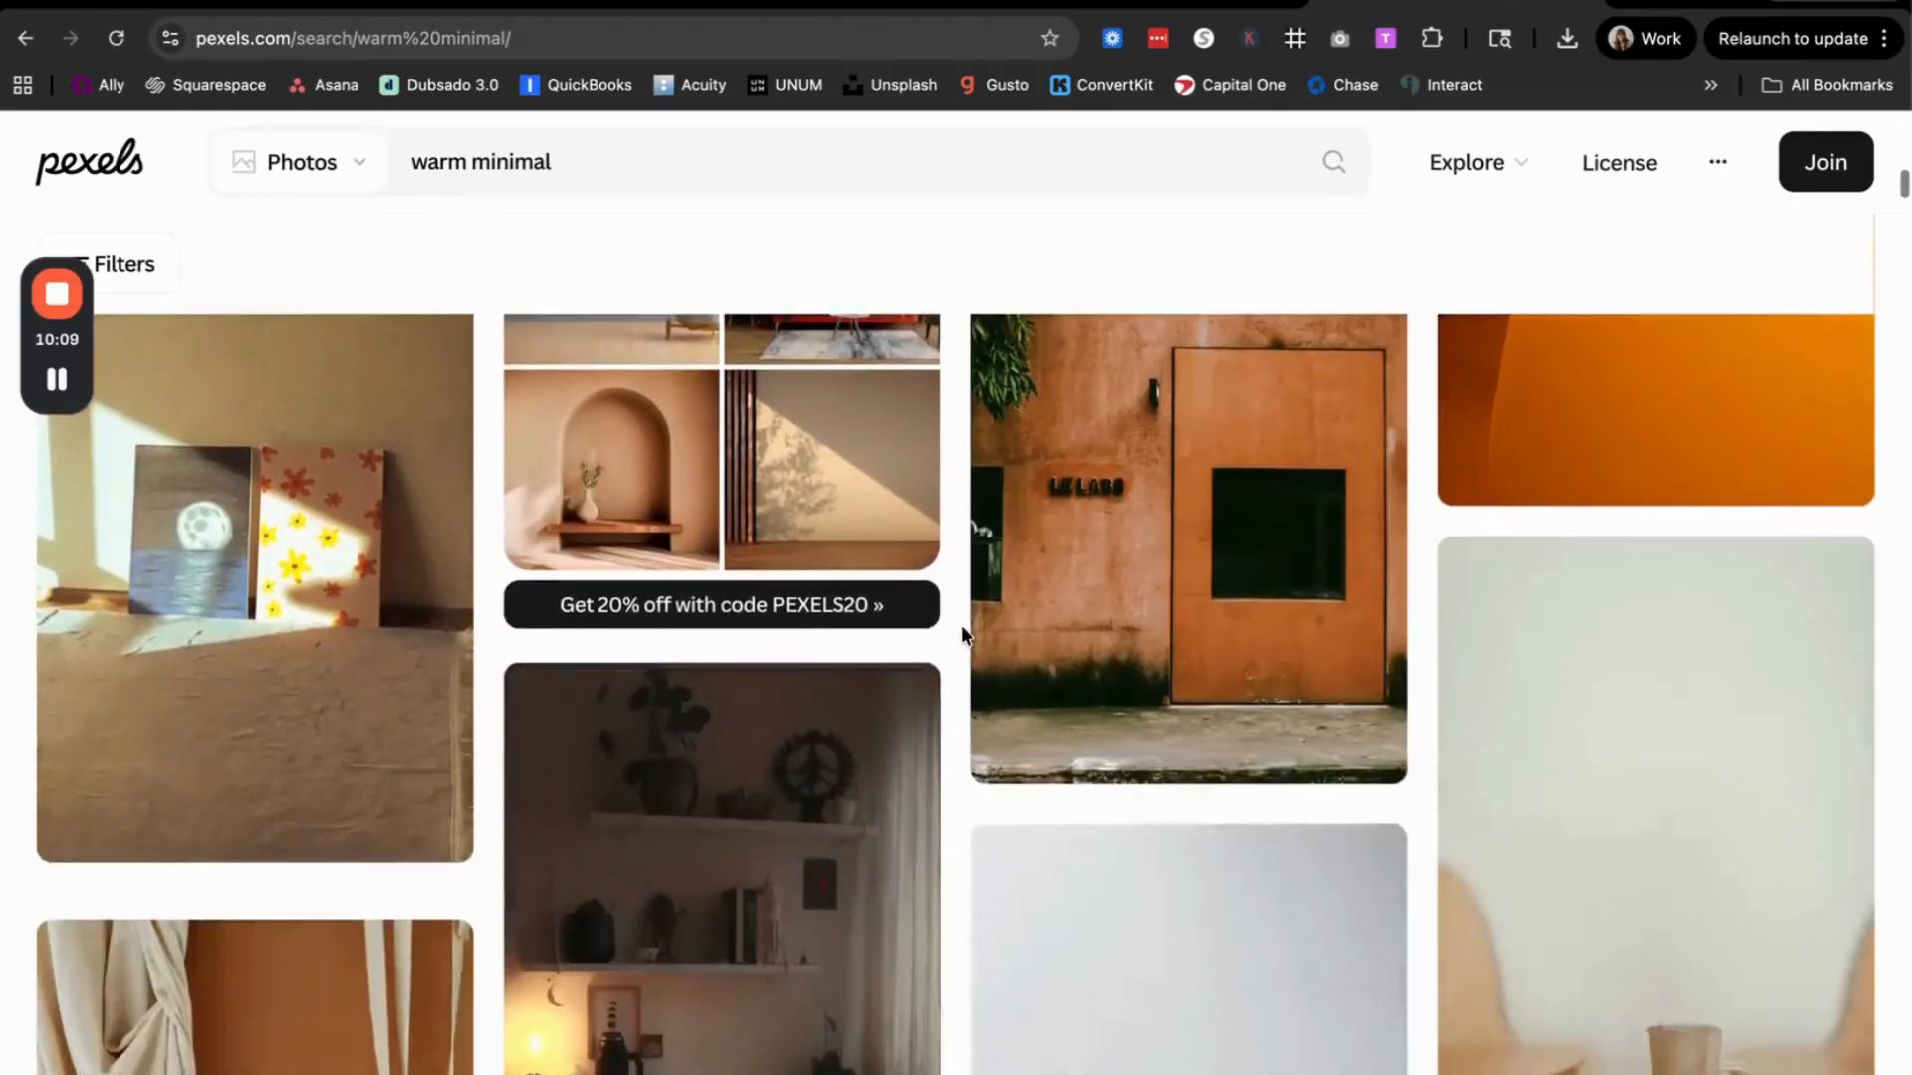
pyautogui.scroll(-2, 960, 625)
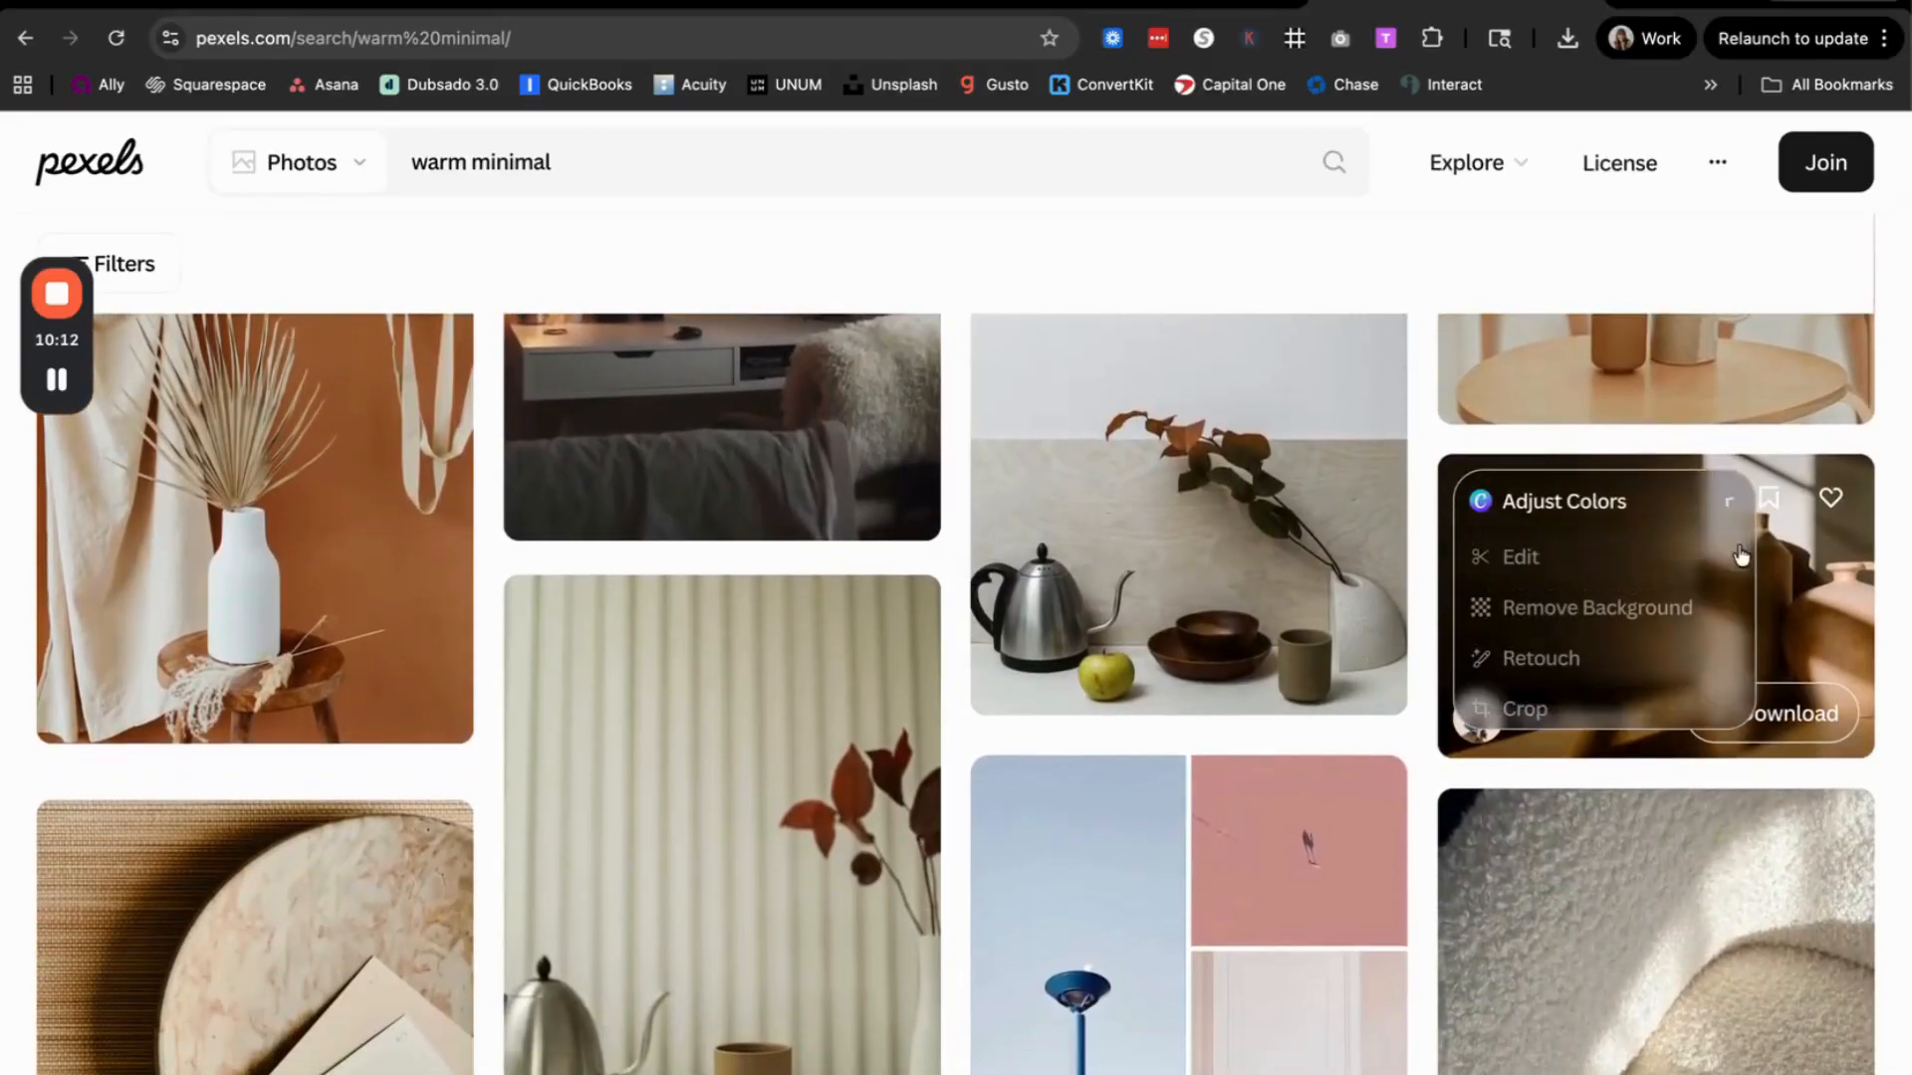
# Step: Look through the "warm minimal" photos on Pexels and compare their colors with the brown and beige palette on Coolors
pyautogui.scroll(-5, 1434, 713)
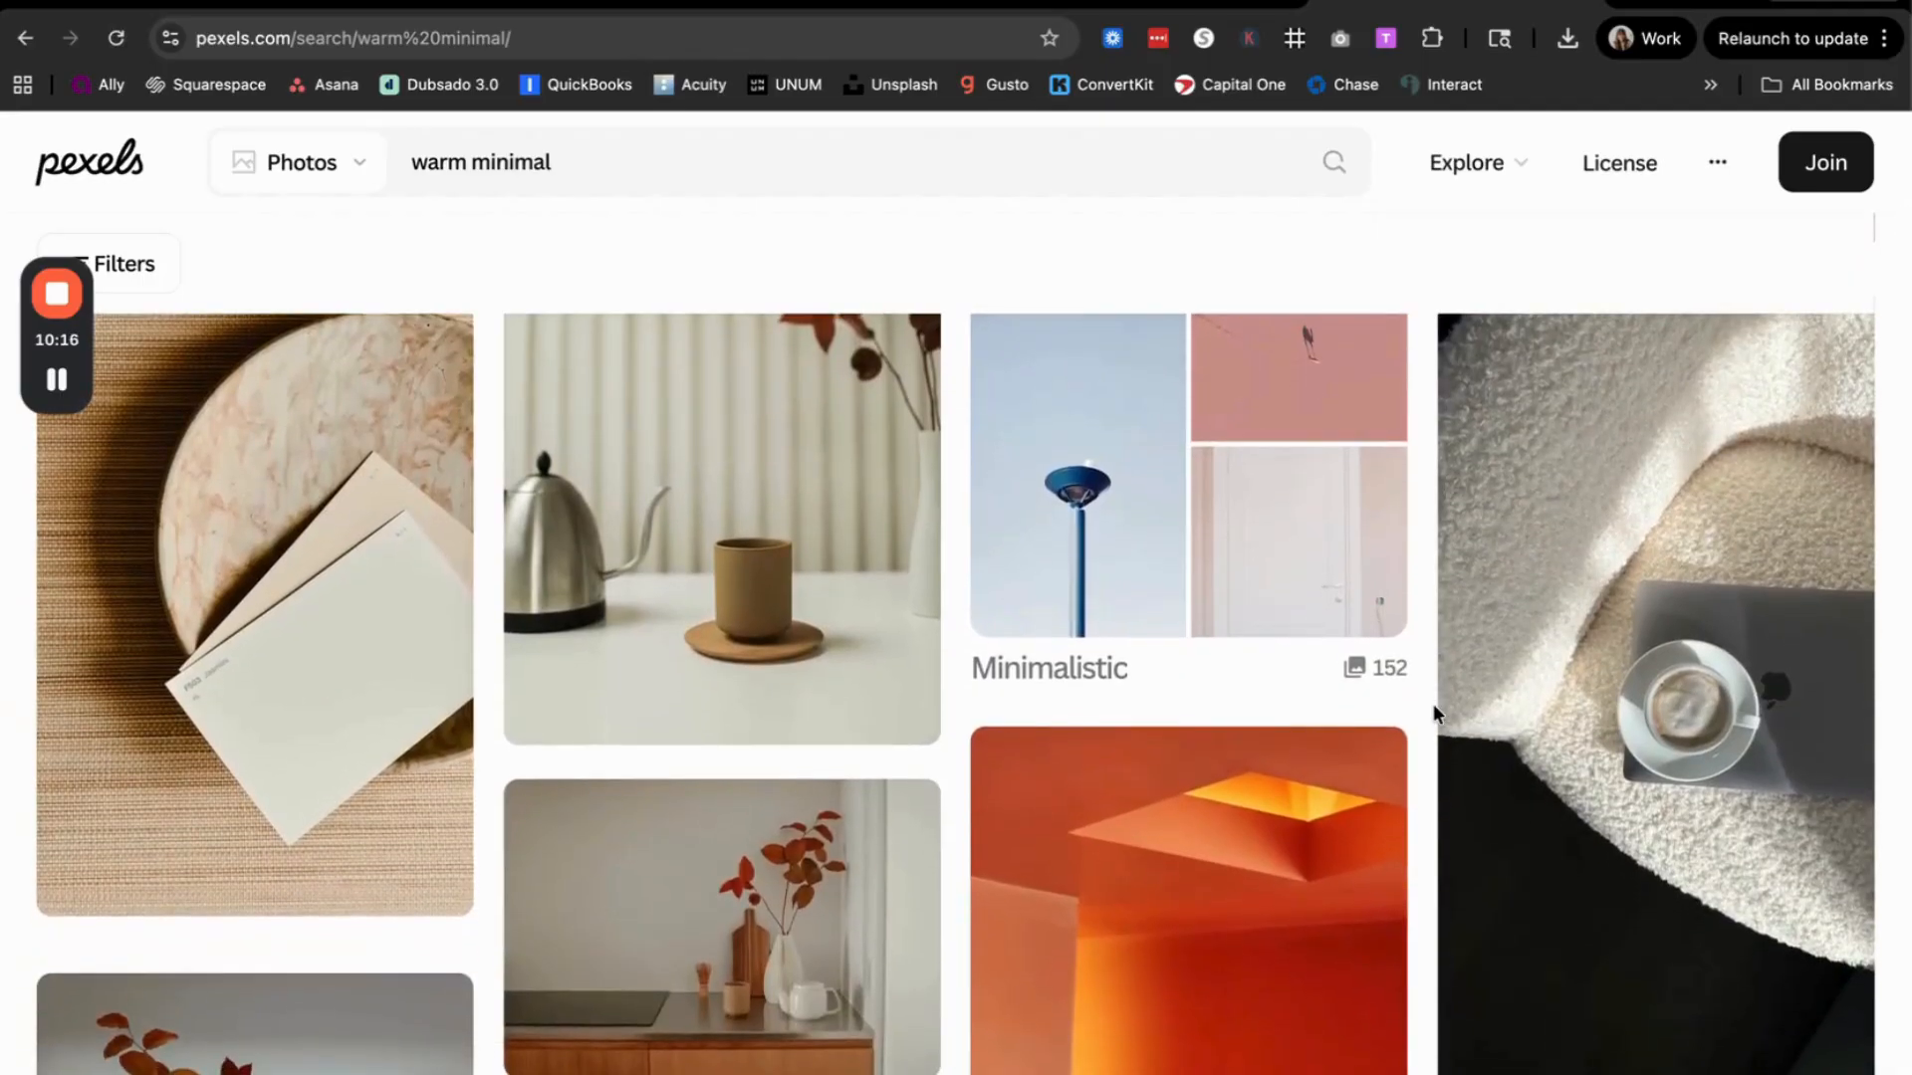
pyautogui.scroll(-5, 1434, 713)
pyautogui.scroll(-2, 1434, 713)
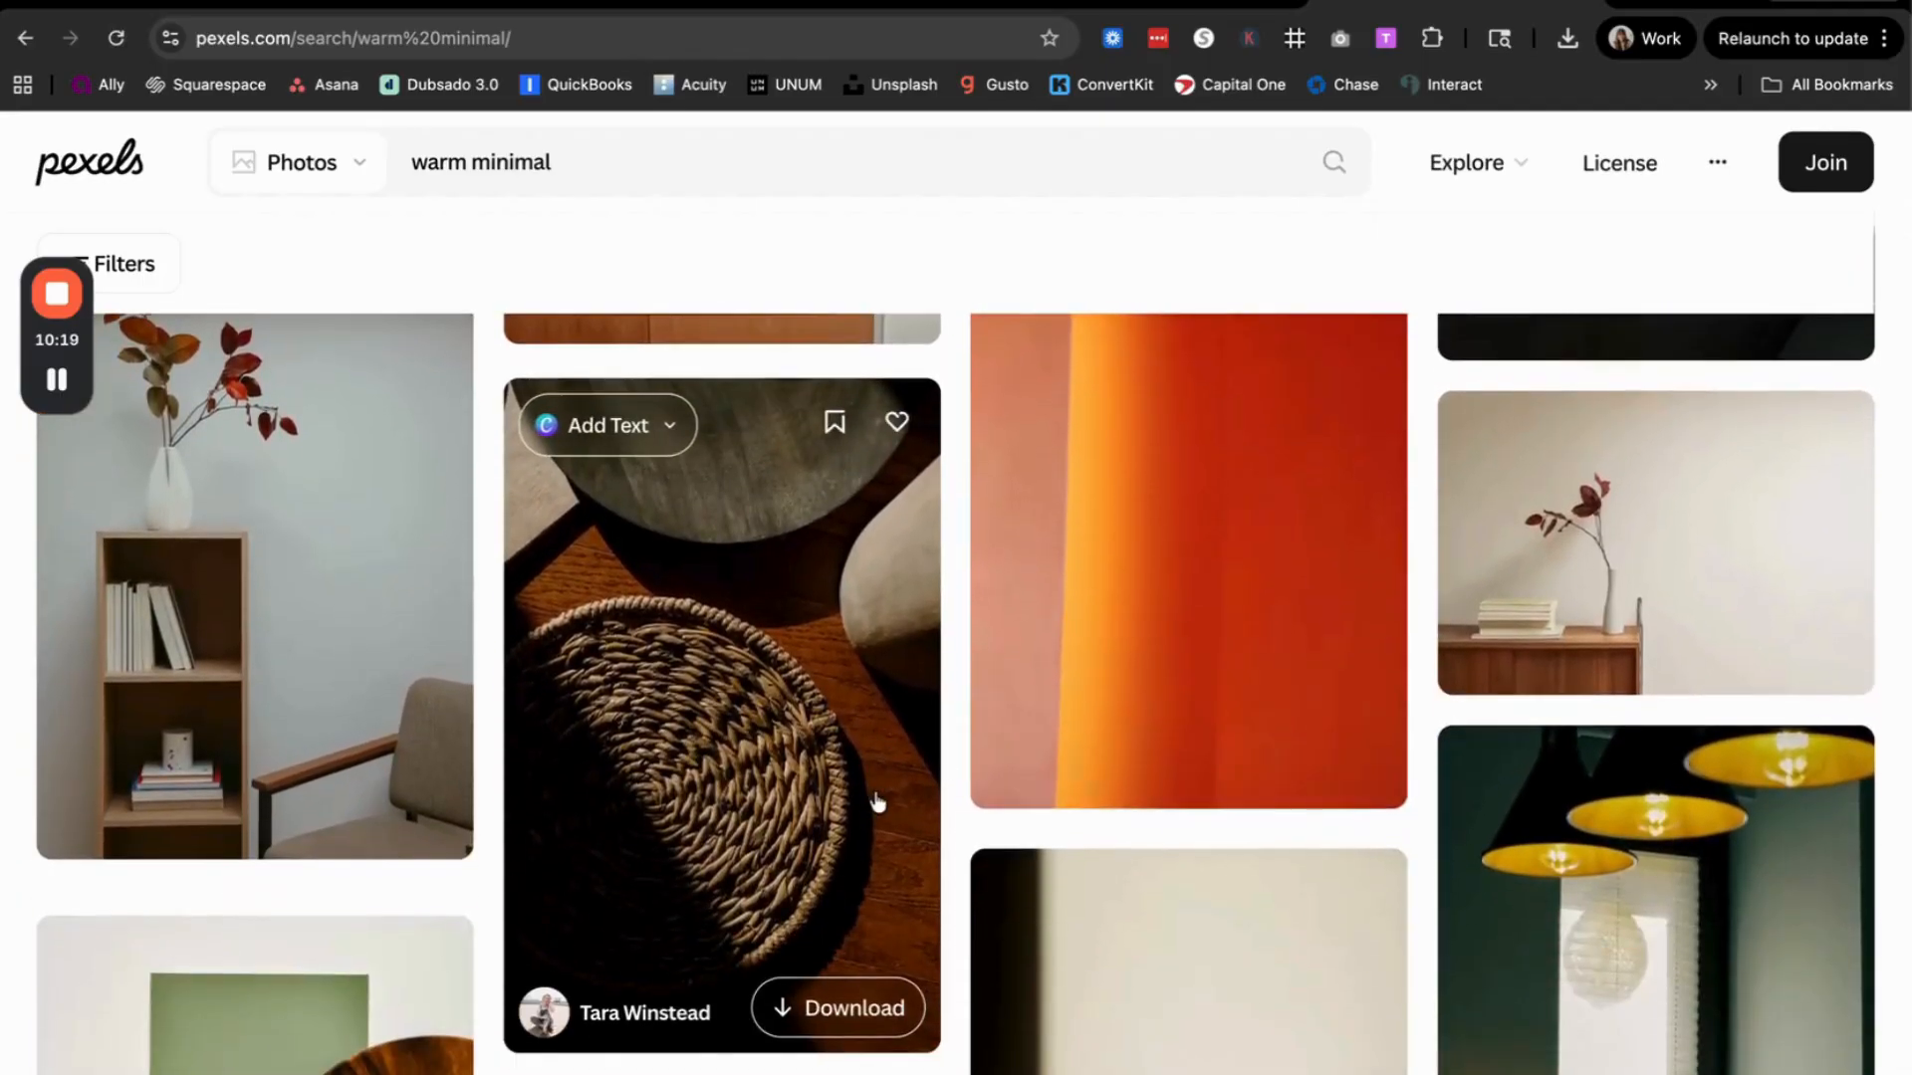
pyautogui.click(1130, 12)
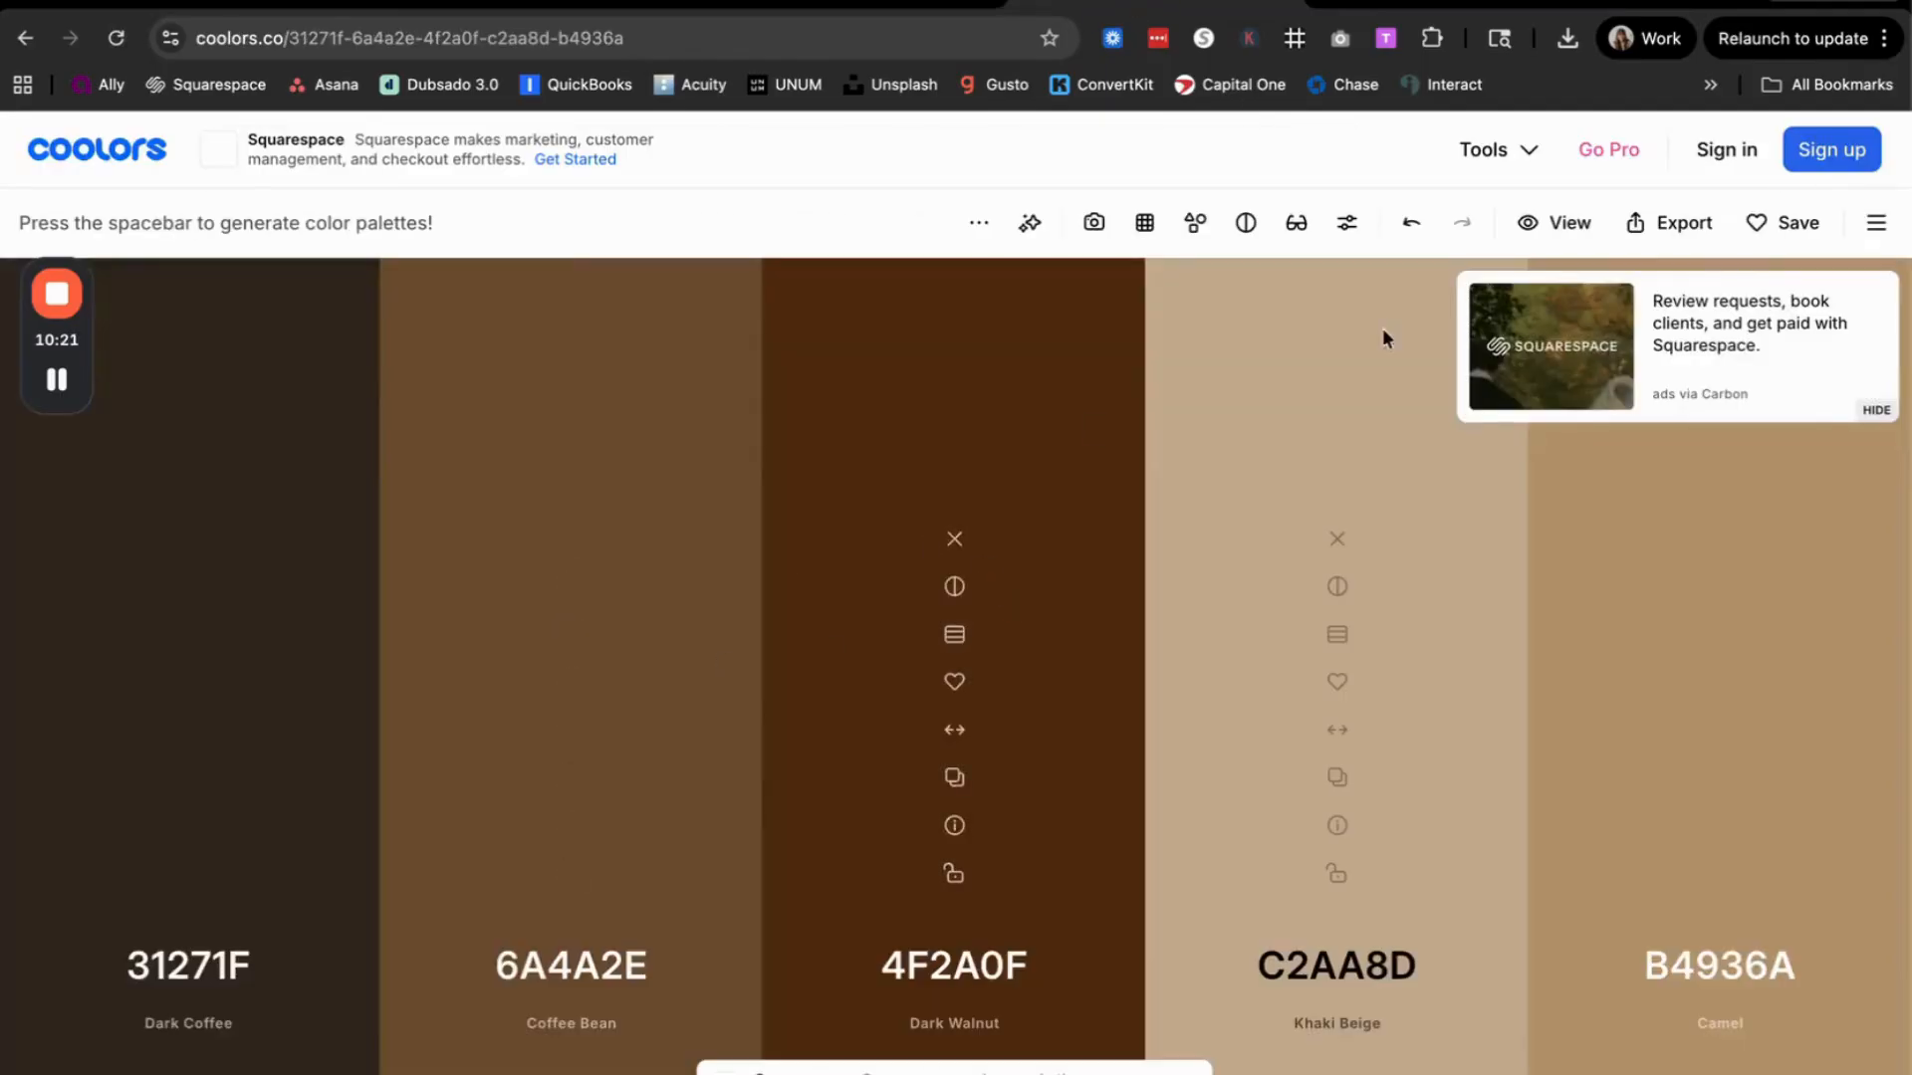
pyautogui.click(1454, 5)
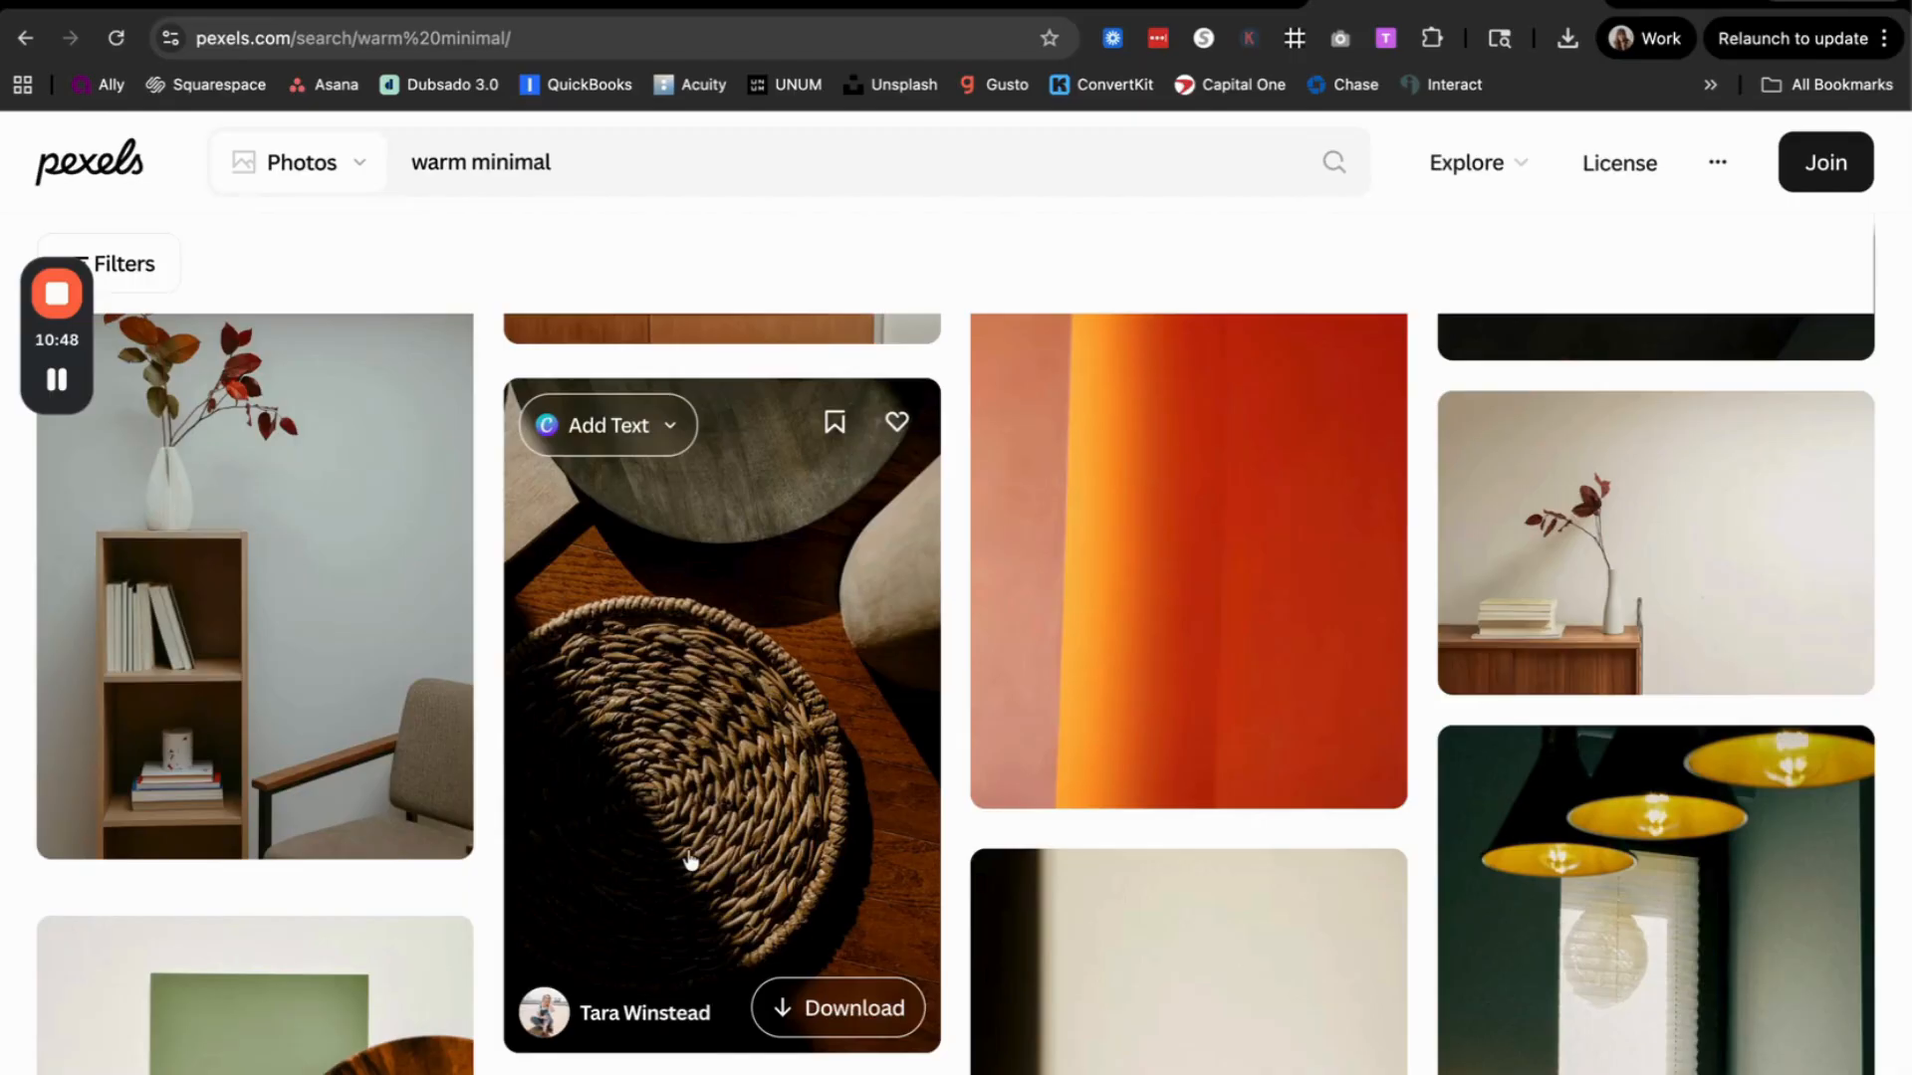
# Step: Examine further "warm minimal" results for color, light and texture, returning to the dark braided placemat photo
pyautogui.scroll(-6, 1296, 732)
pyautogui.scroll(-12, 1295, 732)
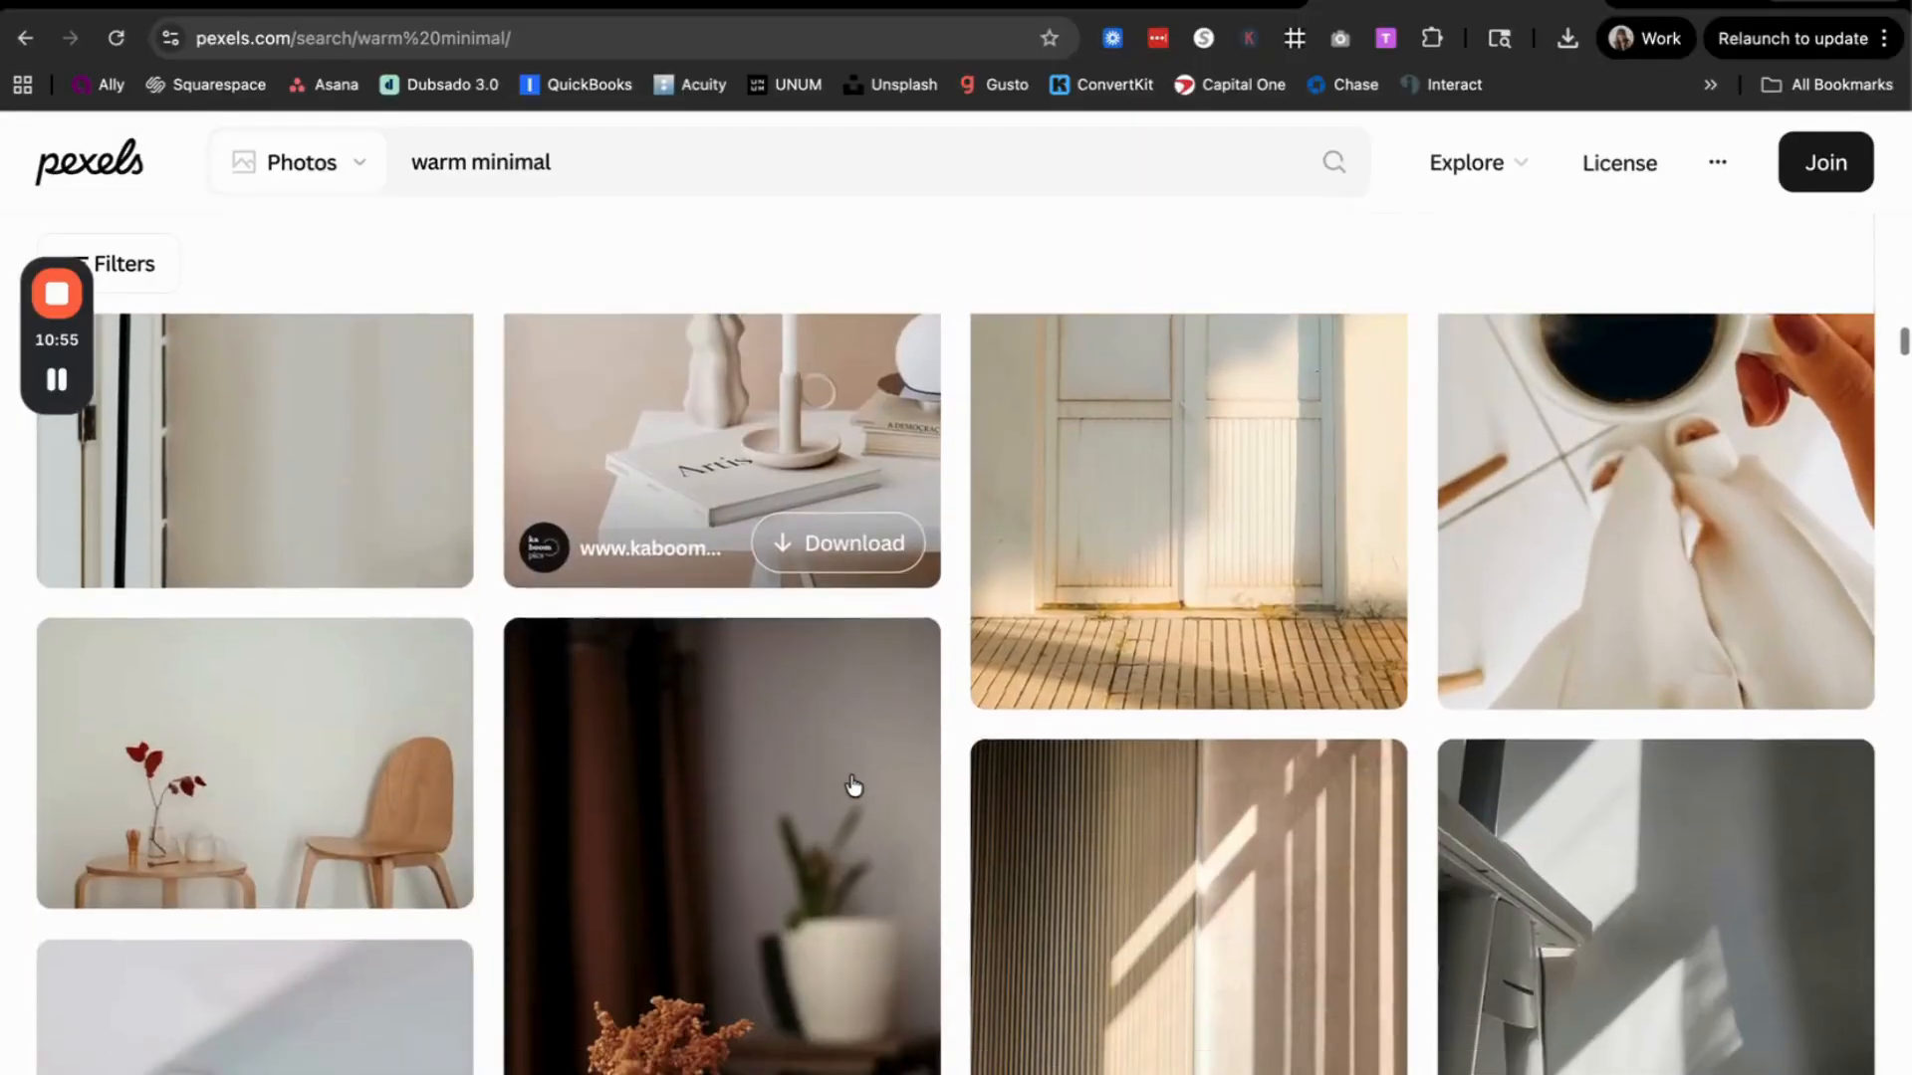
pyautogui.scroll(-5, 939, 750)
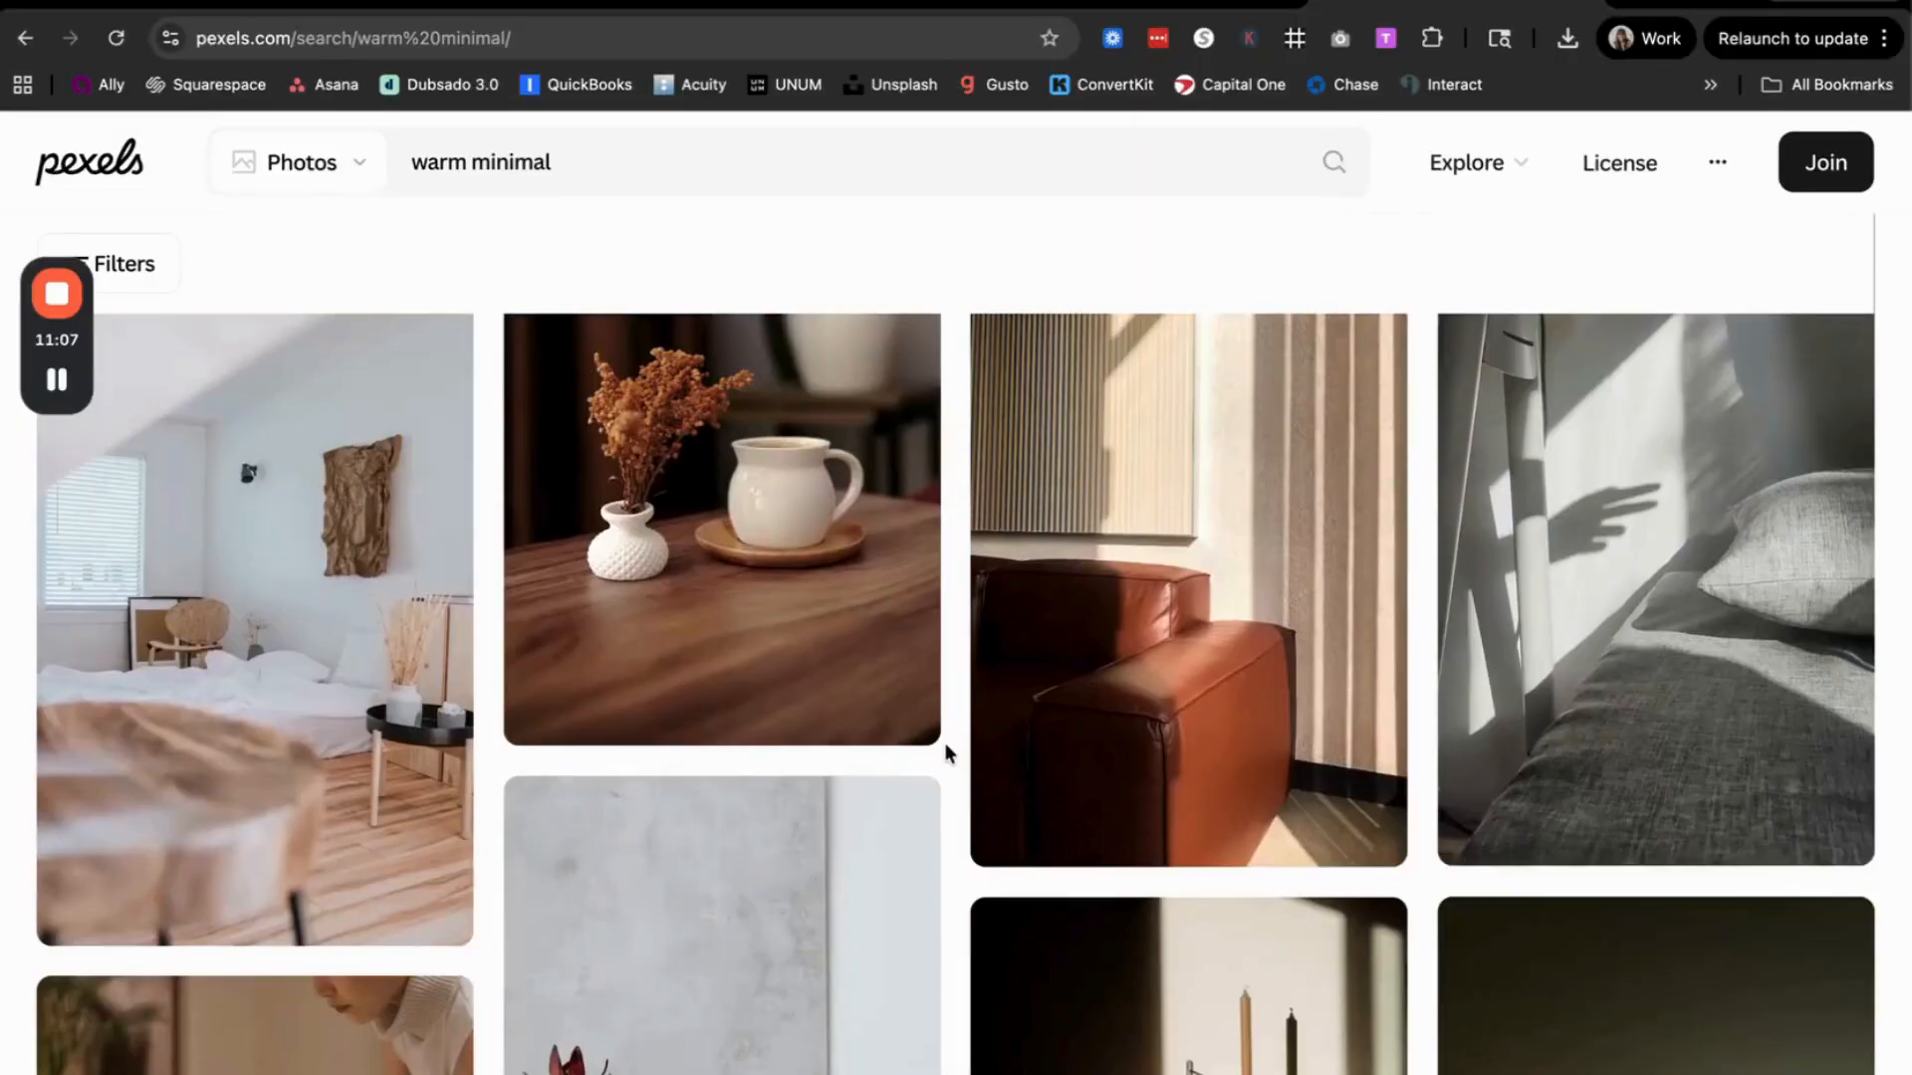
pyautogui.scroll(-2, 946, 743)
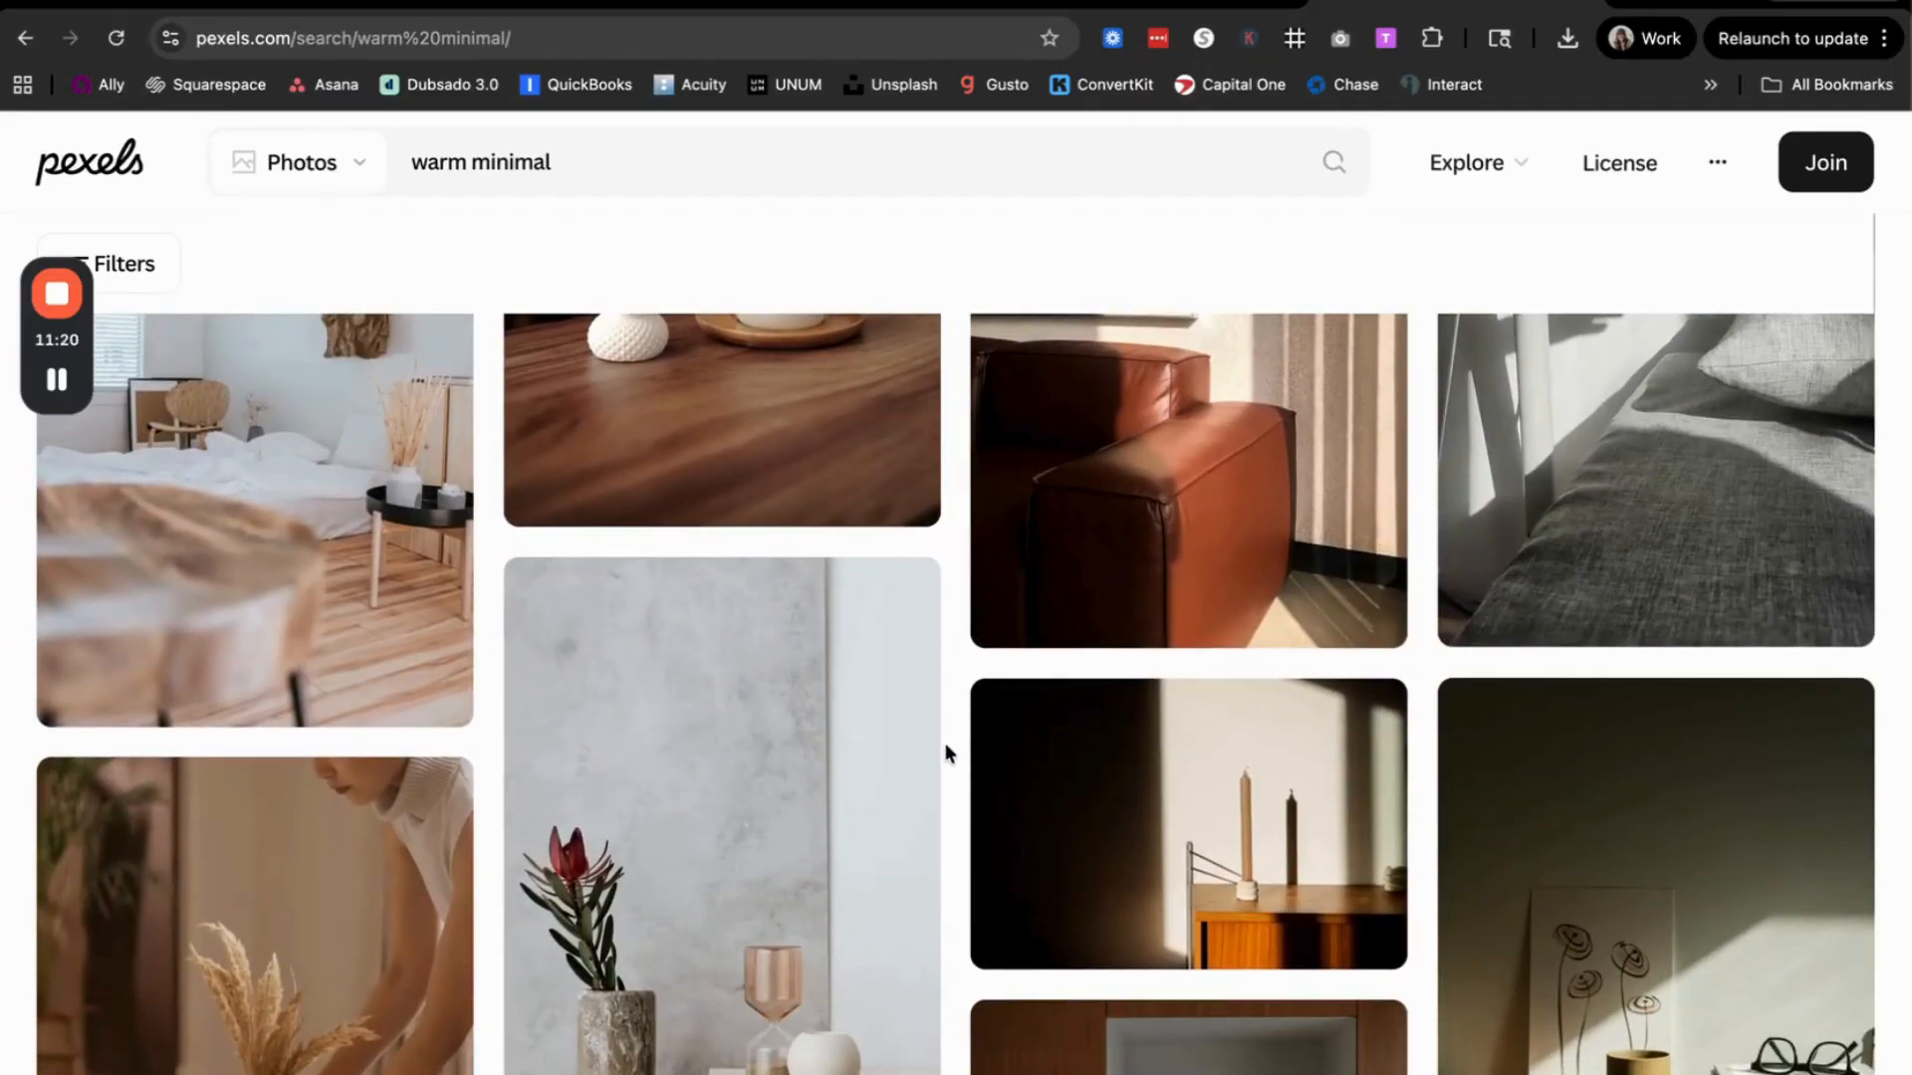
pyautogui.scroll(4, 946, 743)
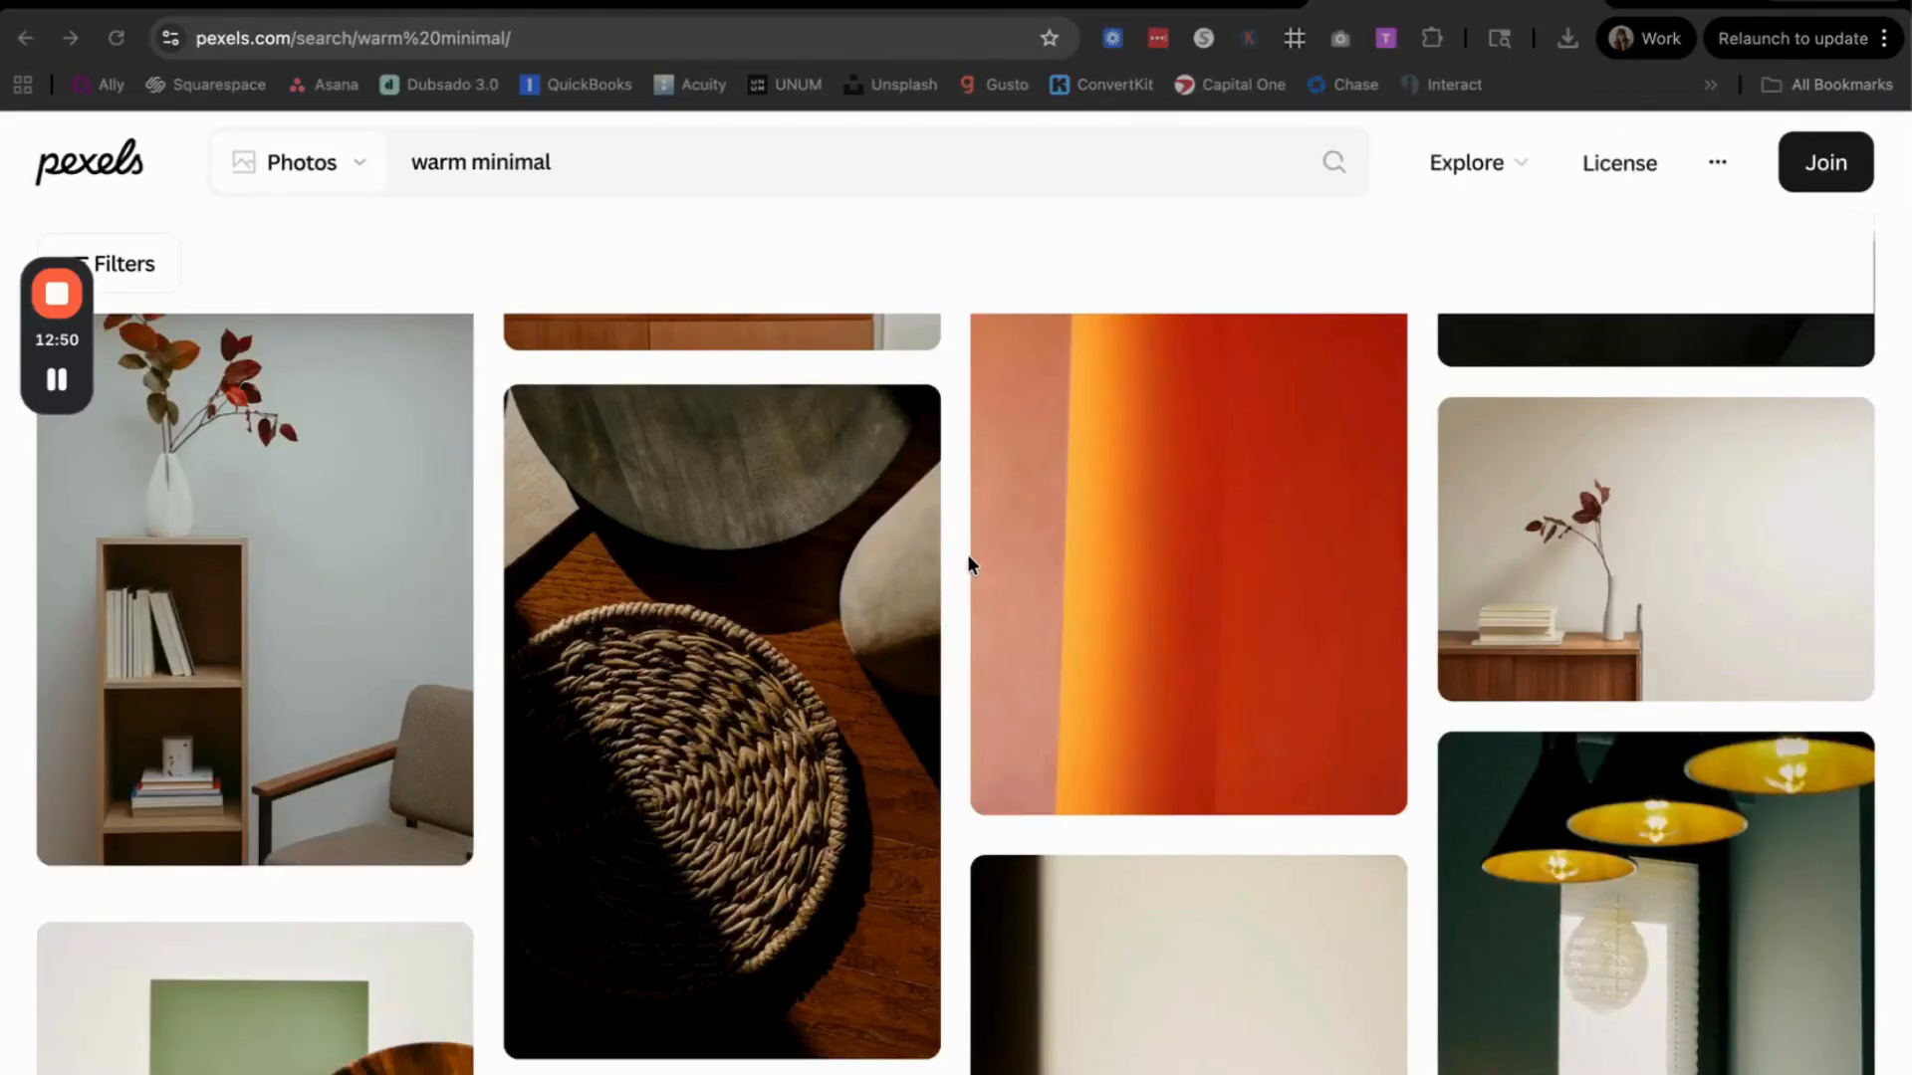
# Step: View the braided placemat photo, then go to its photographer's collections and open the Japandi collection
pyautogui.click(842, 650)
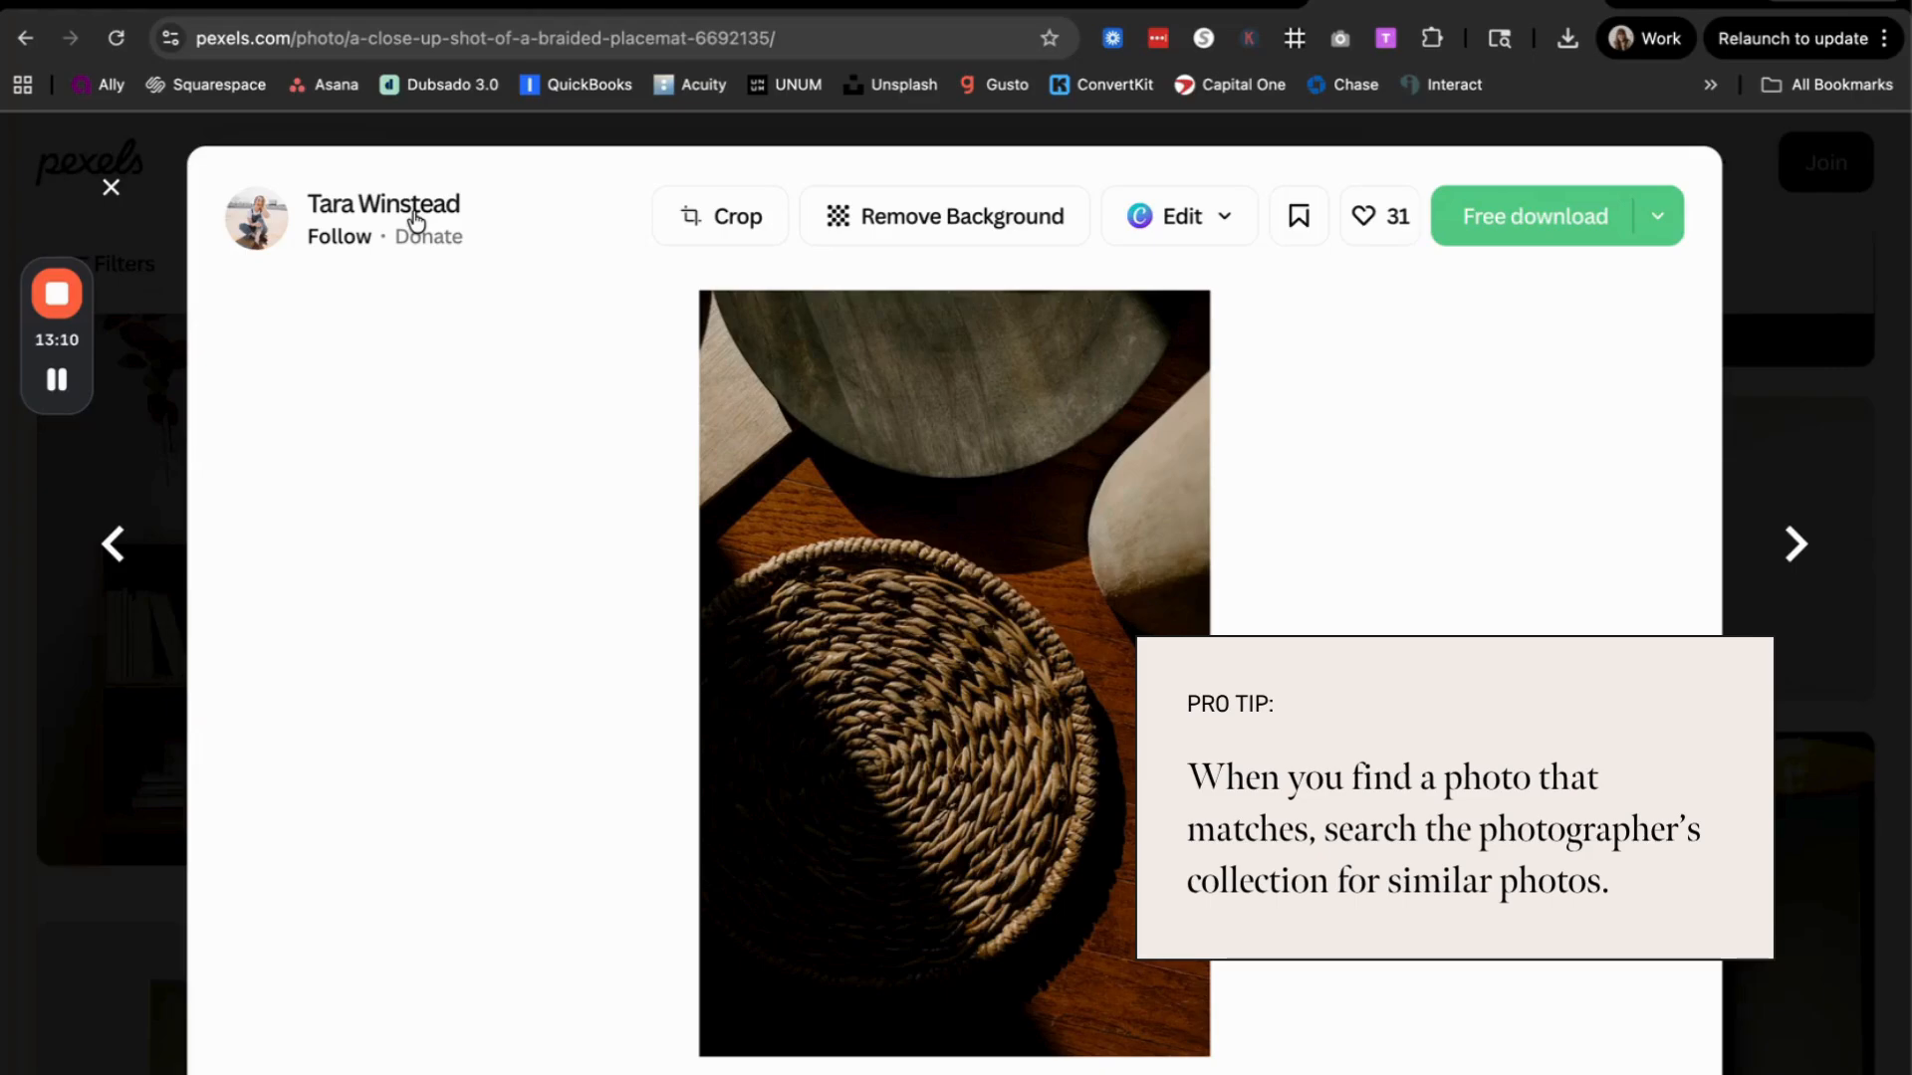
pyautogui.rightClick(421, 205)
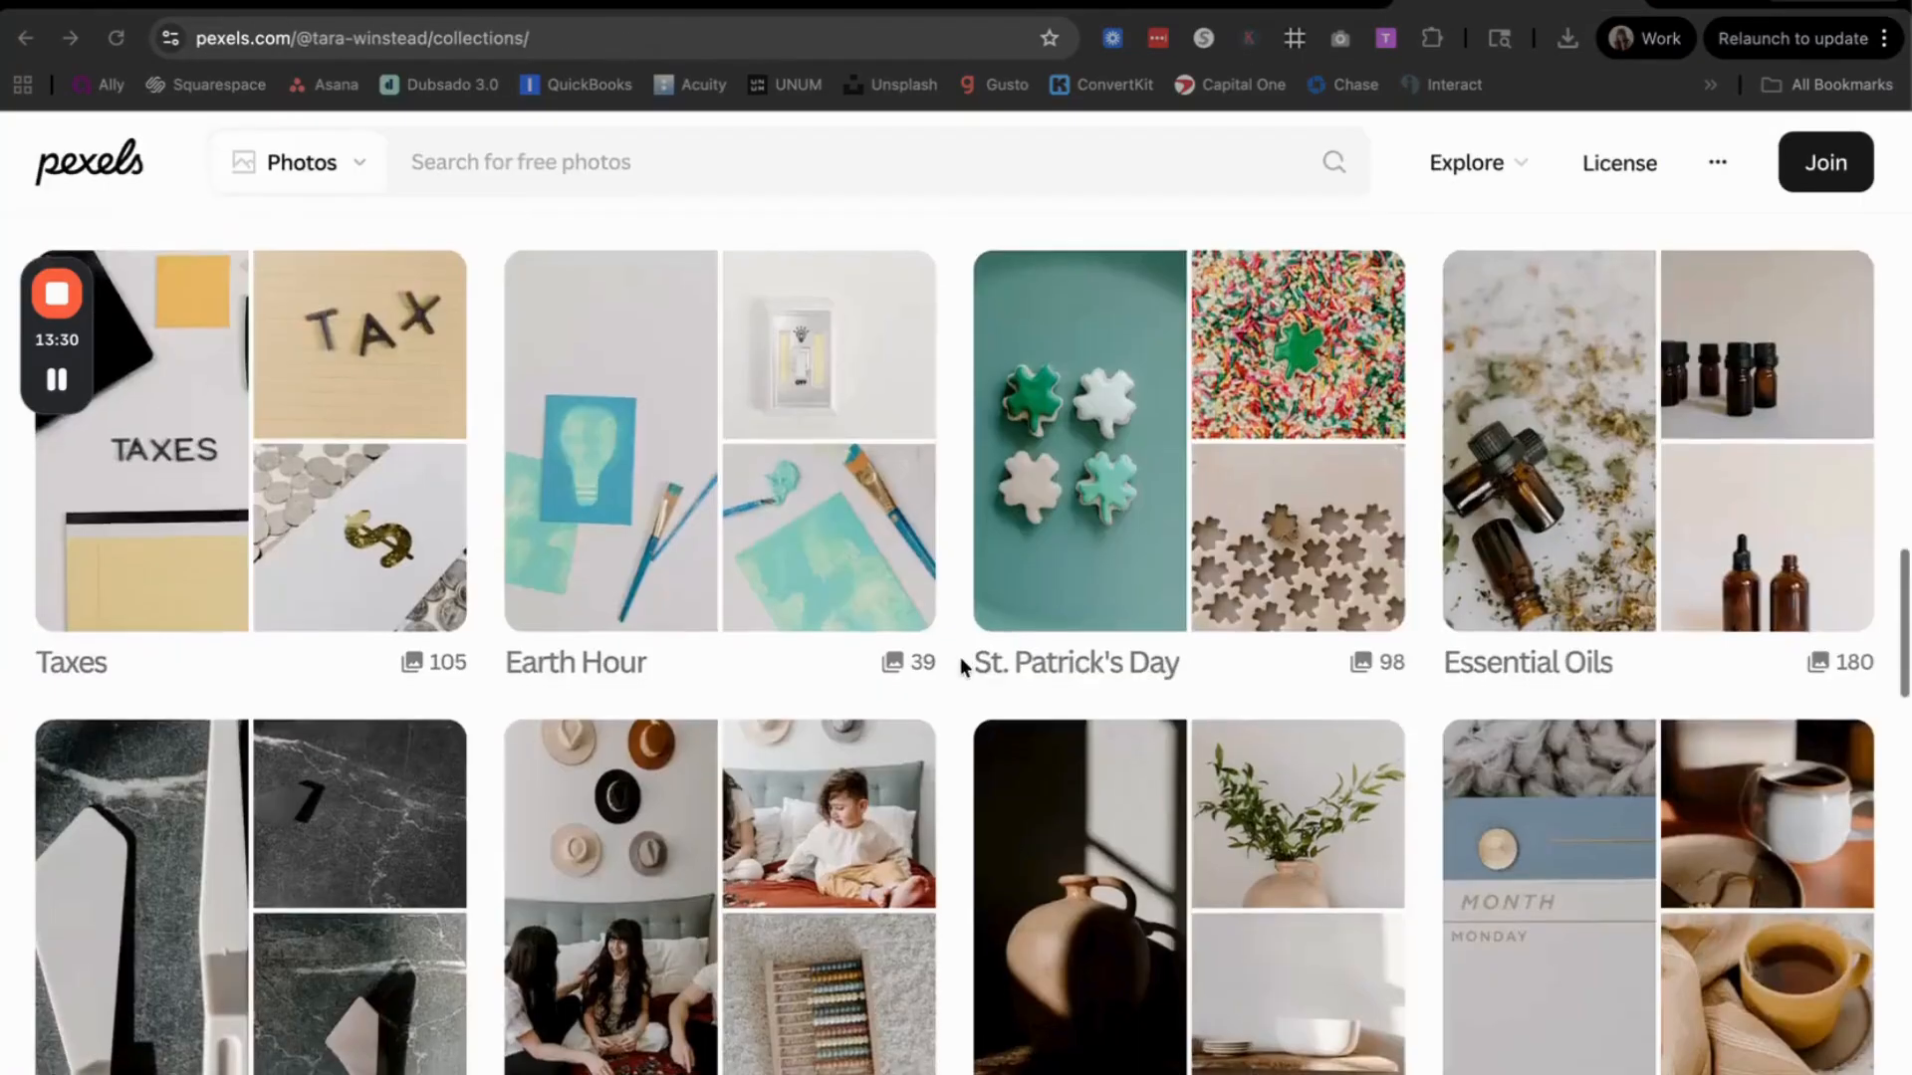
pyautogui.scroll(-3, 962, 665)
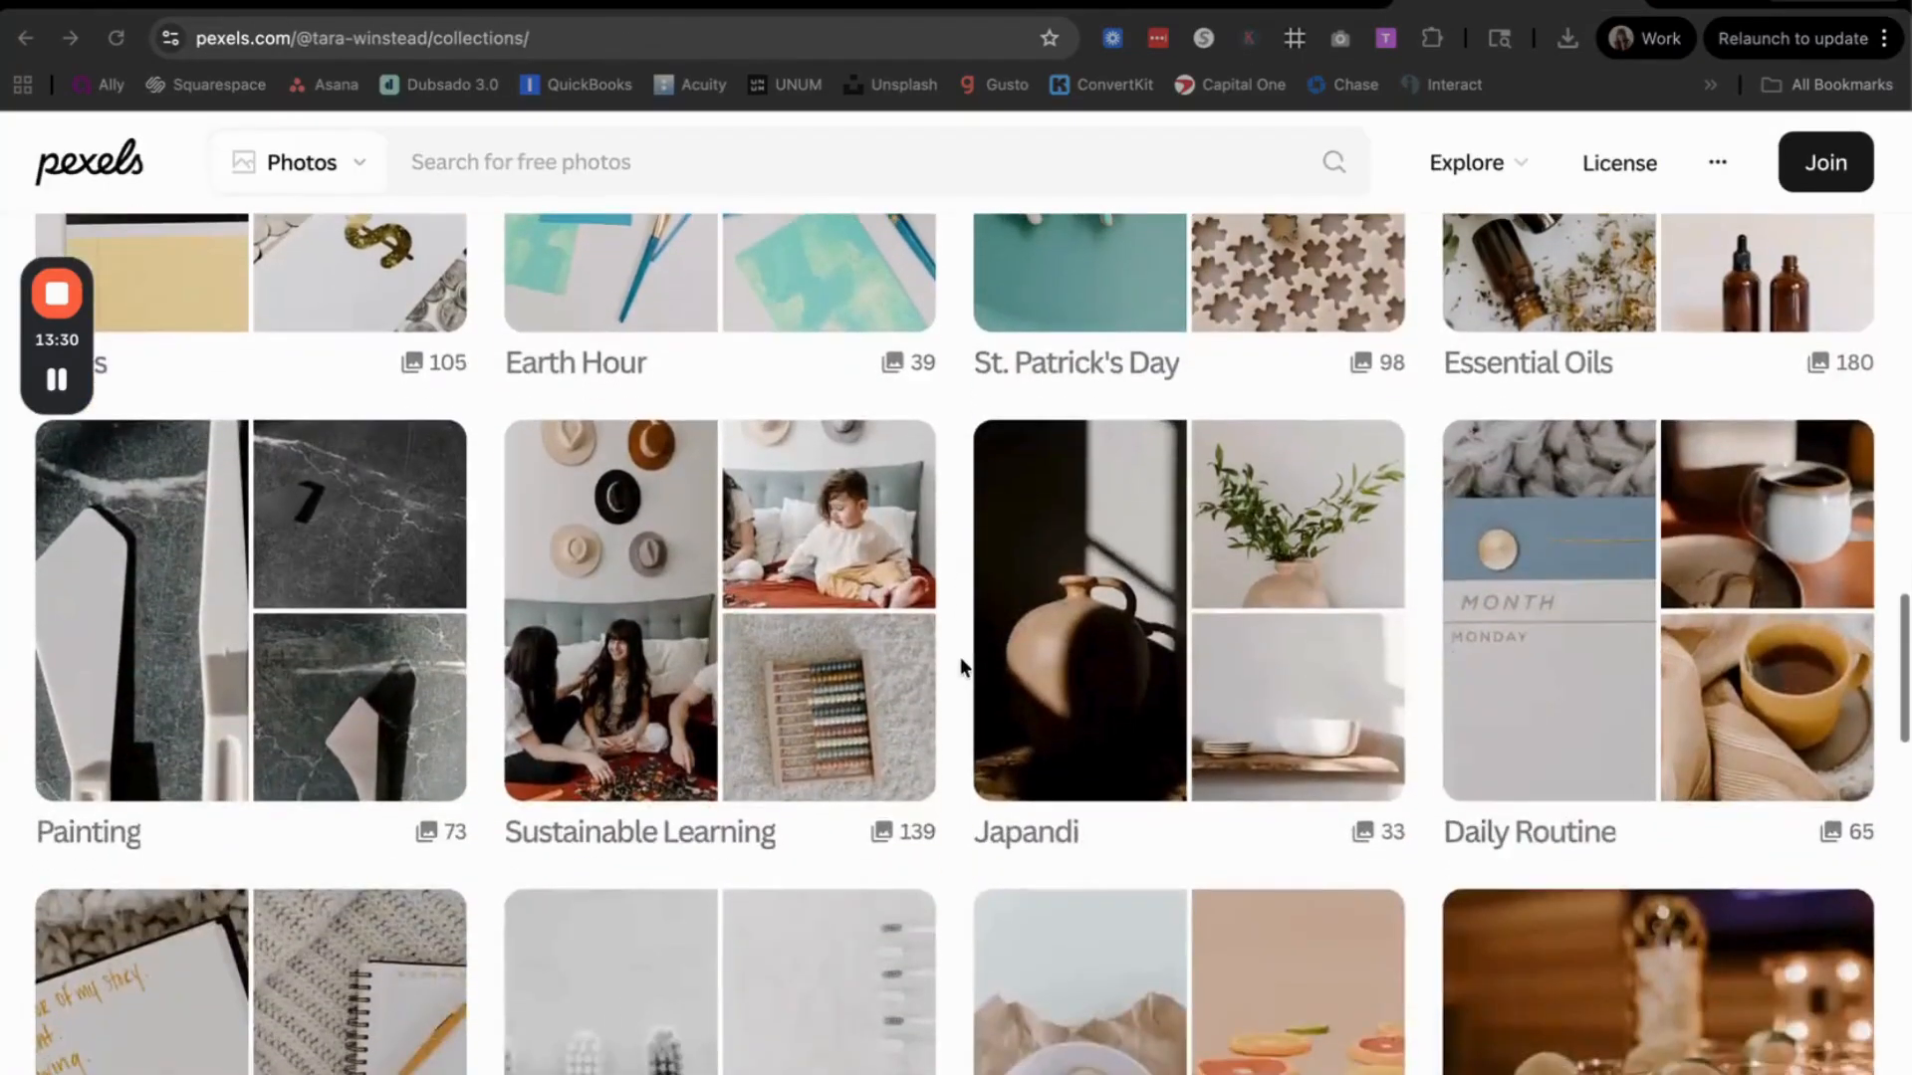
pyautogui.click(1116, 677)
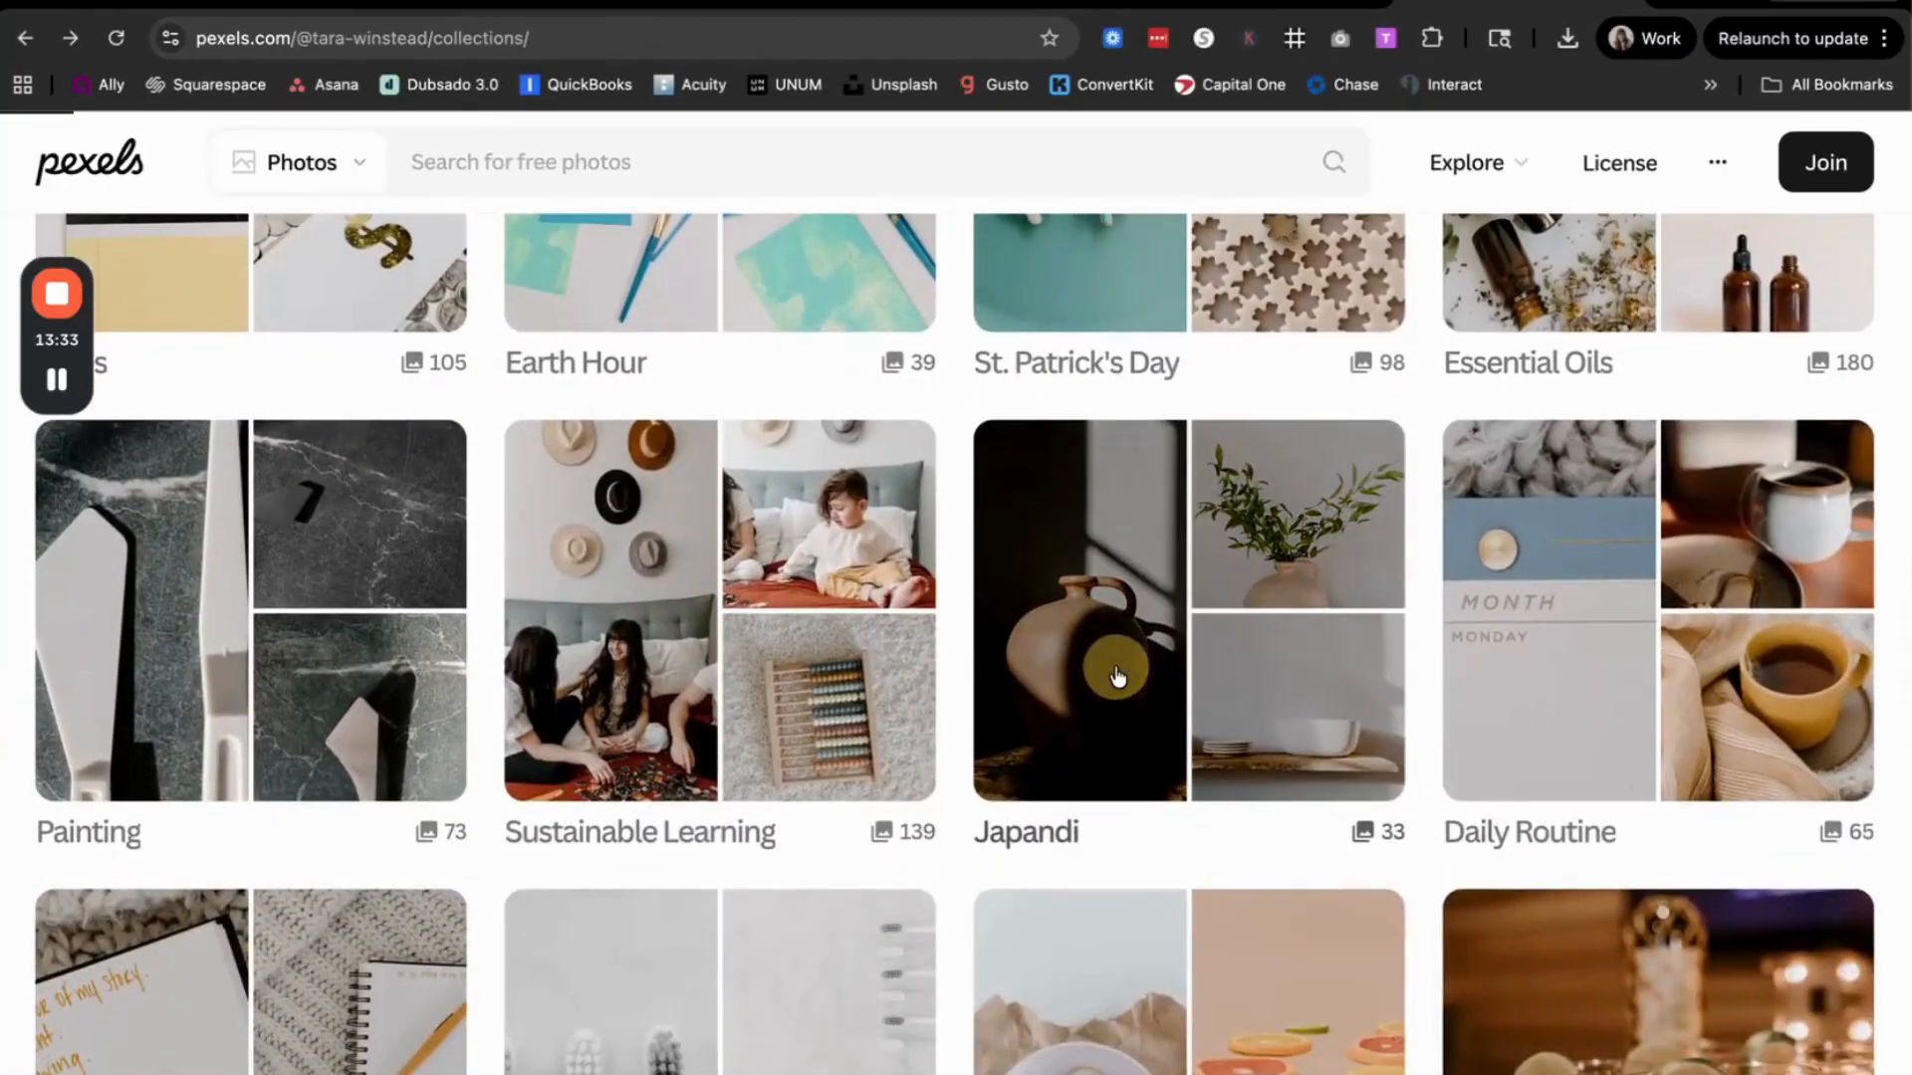
# Step: Look through the whole Japandi collection for photos that match the brand's warm tones, shadows and wood textures
pyautogui.scroll(-10, 1061, 653)
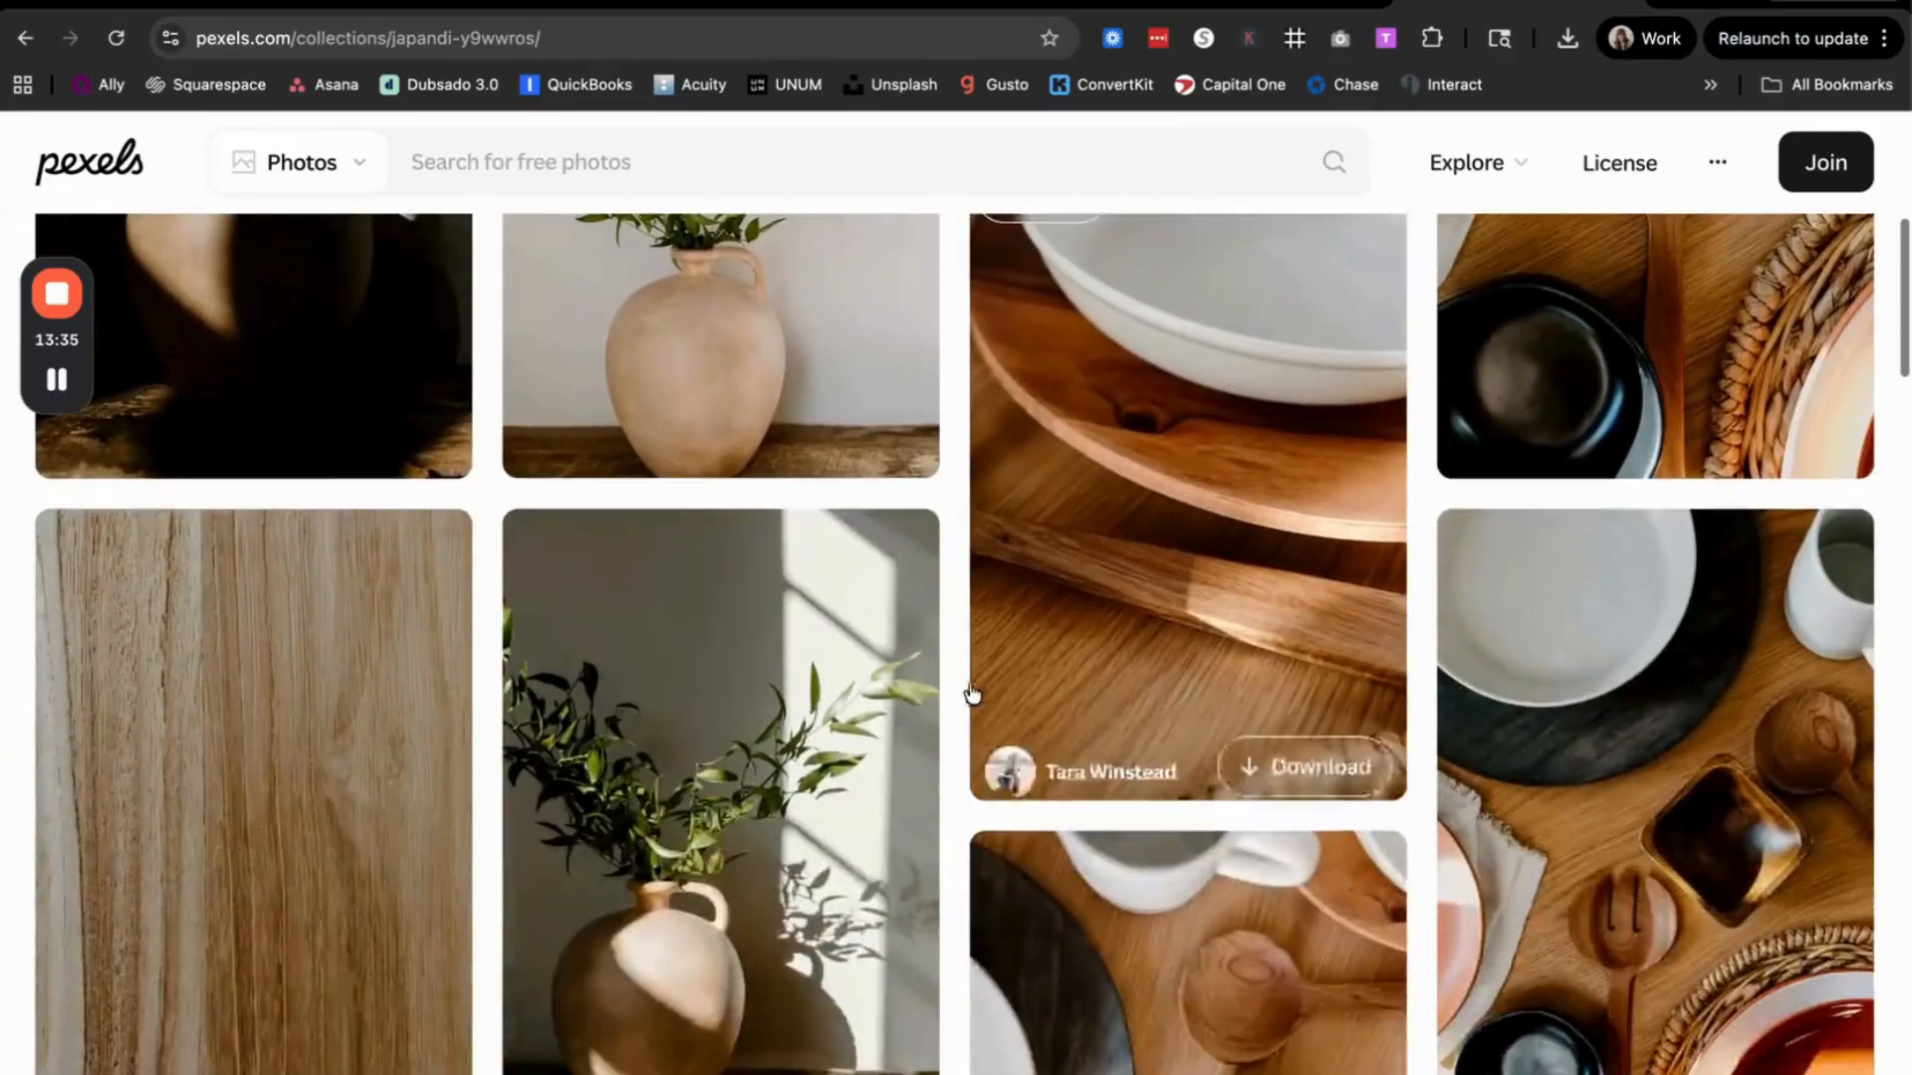
pyautogui.scroll(-6, 940, 721)
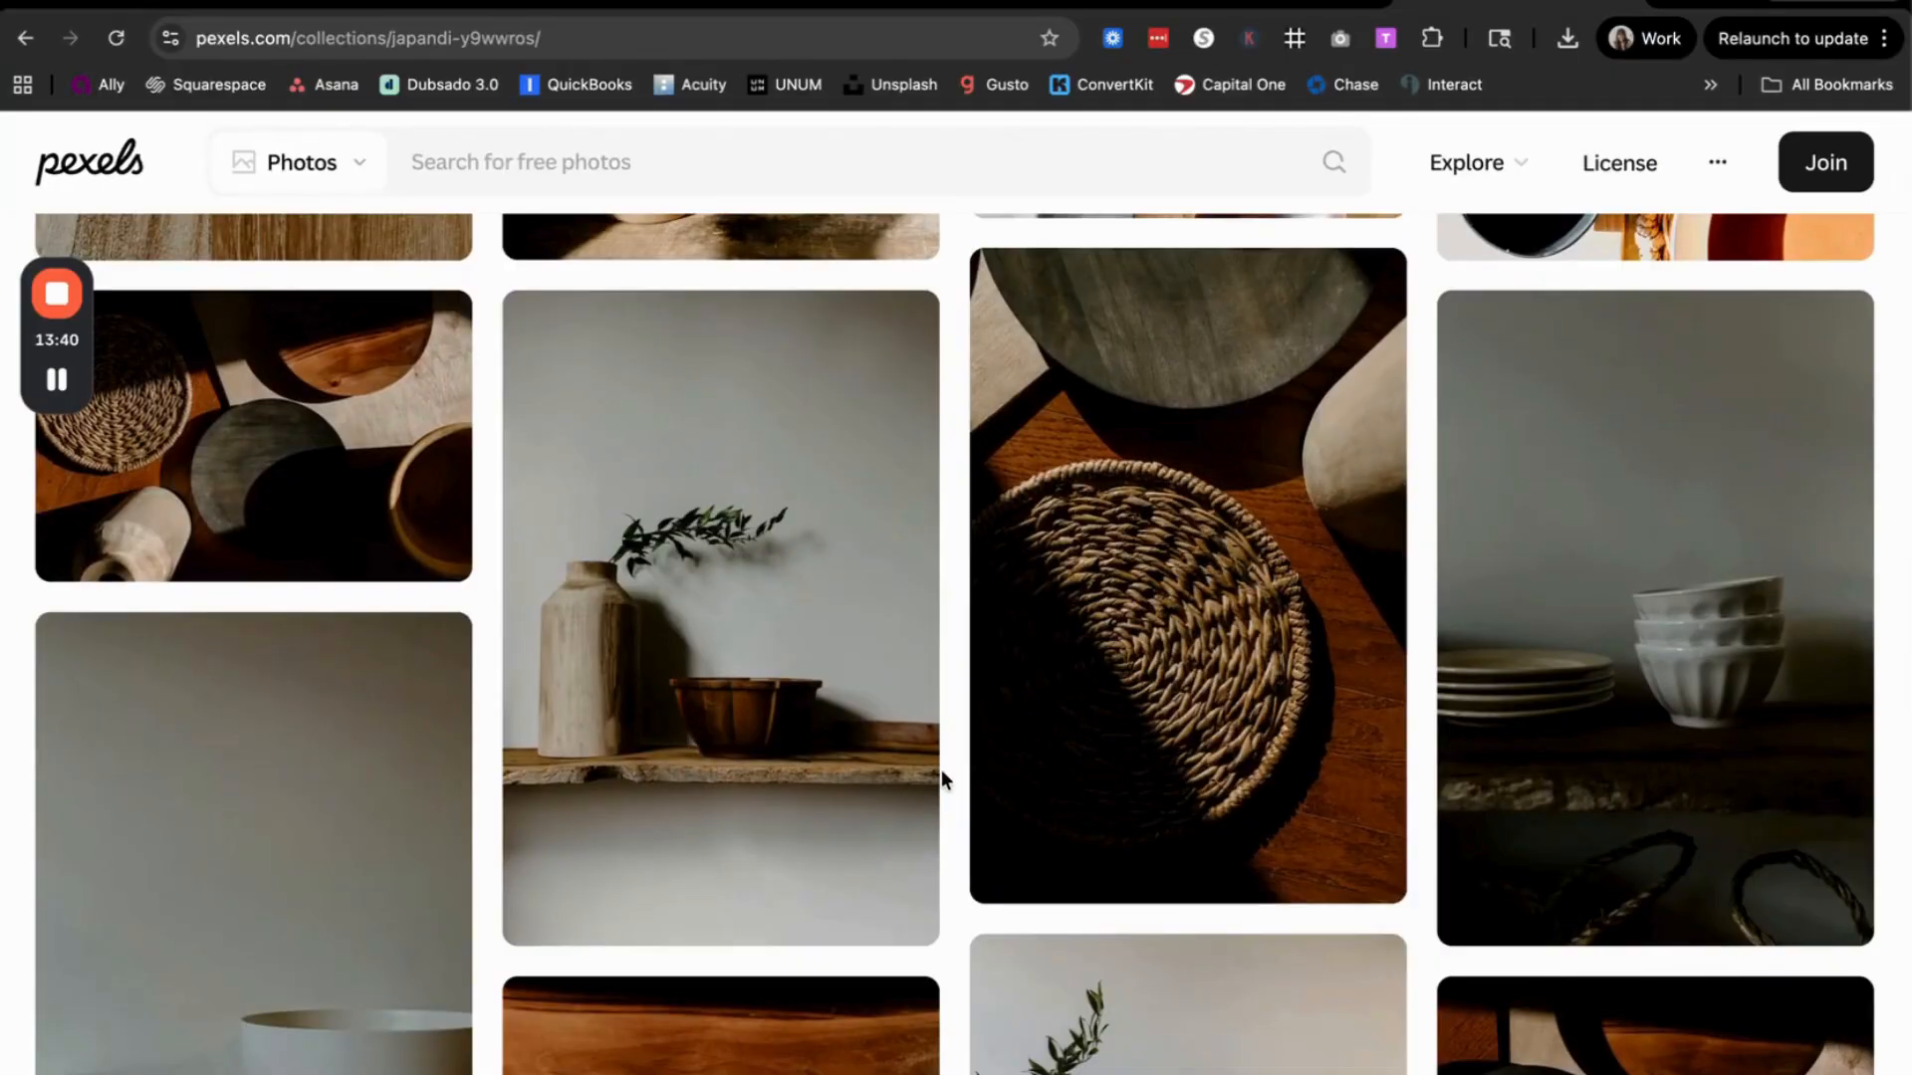
pyautogui.scroll(-10, 941, 769)
pyautogui.scroll(-10, 941, 769)
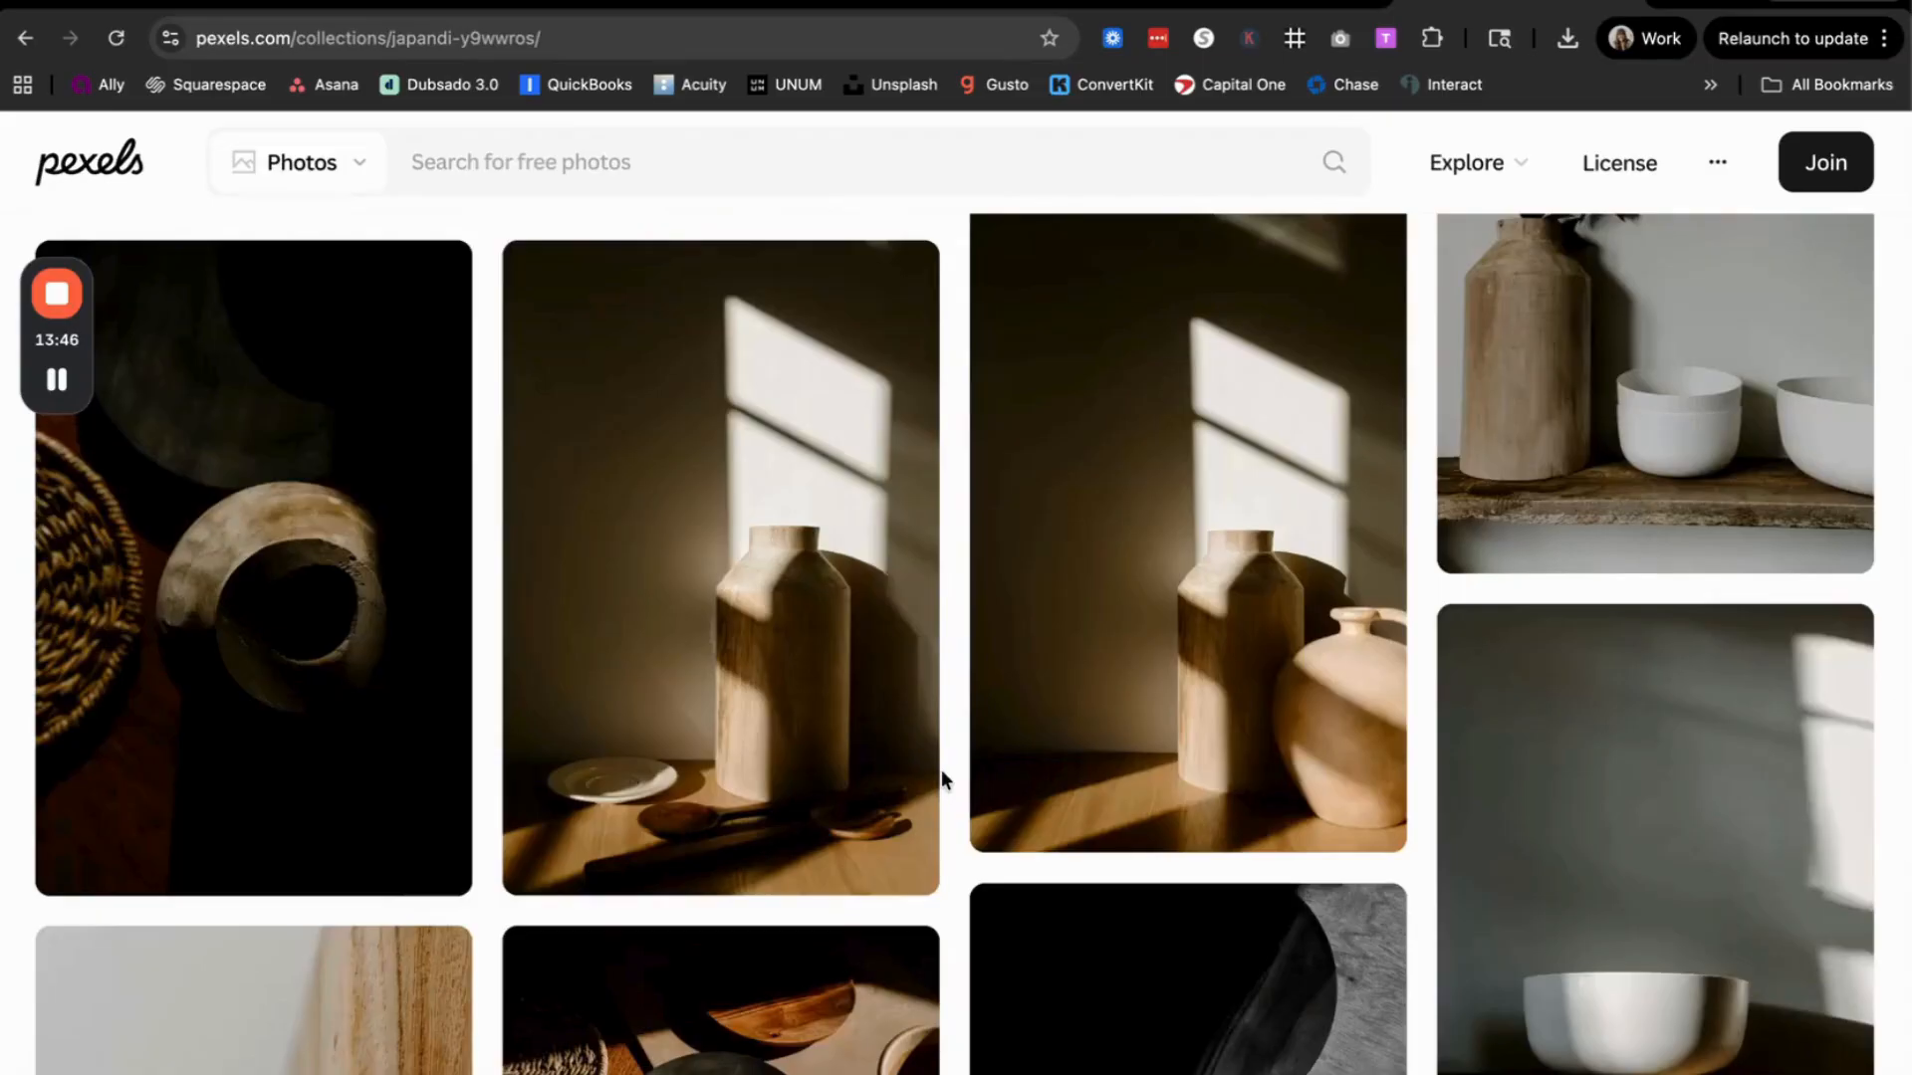
pyautogui.scroll(-5, 941, 769)
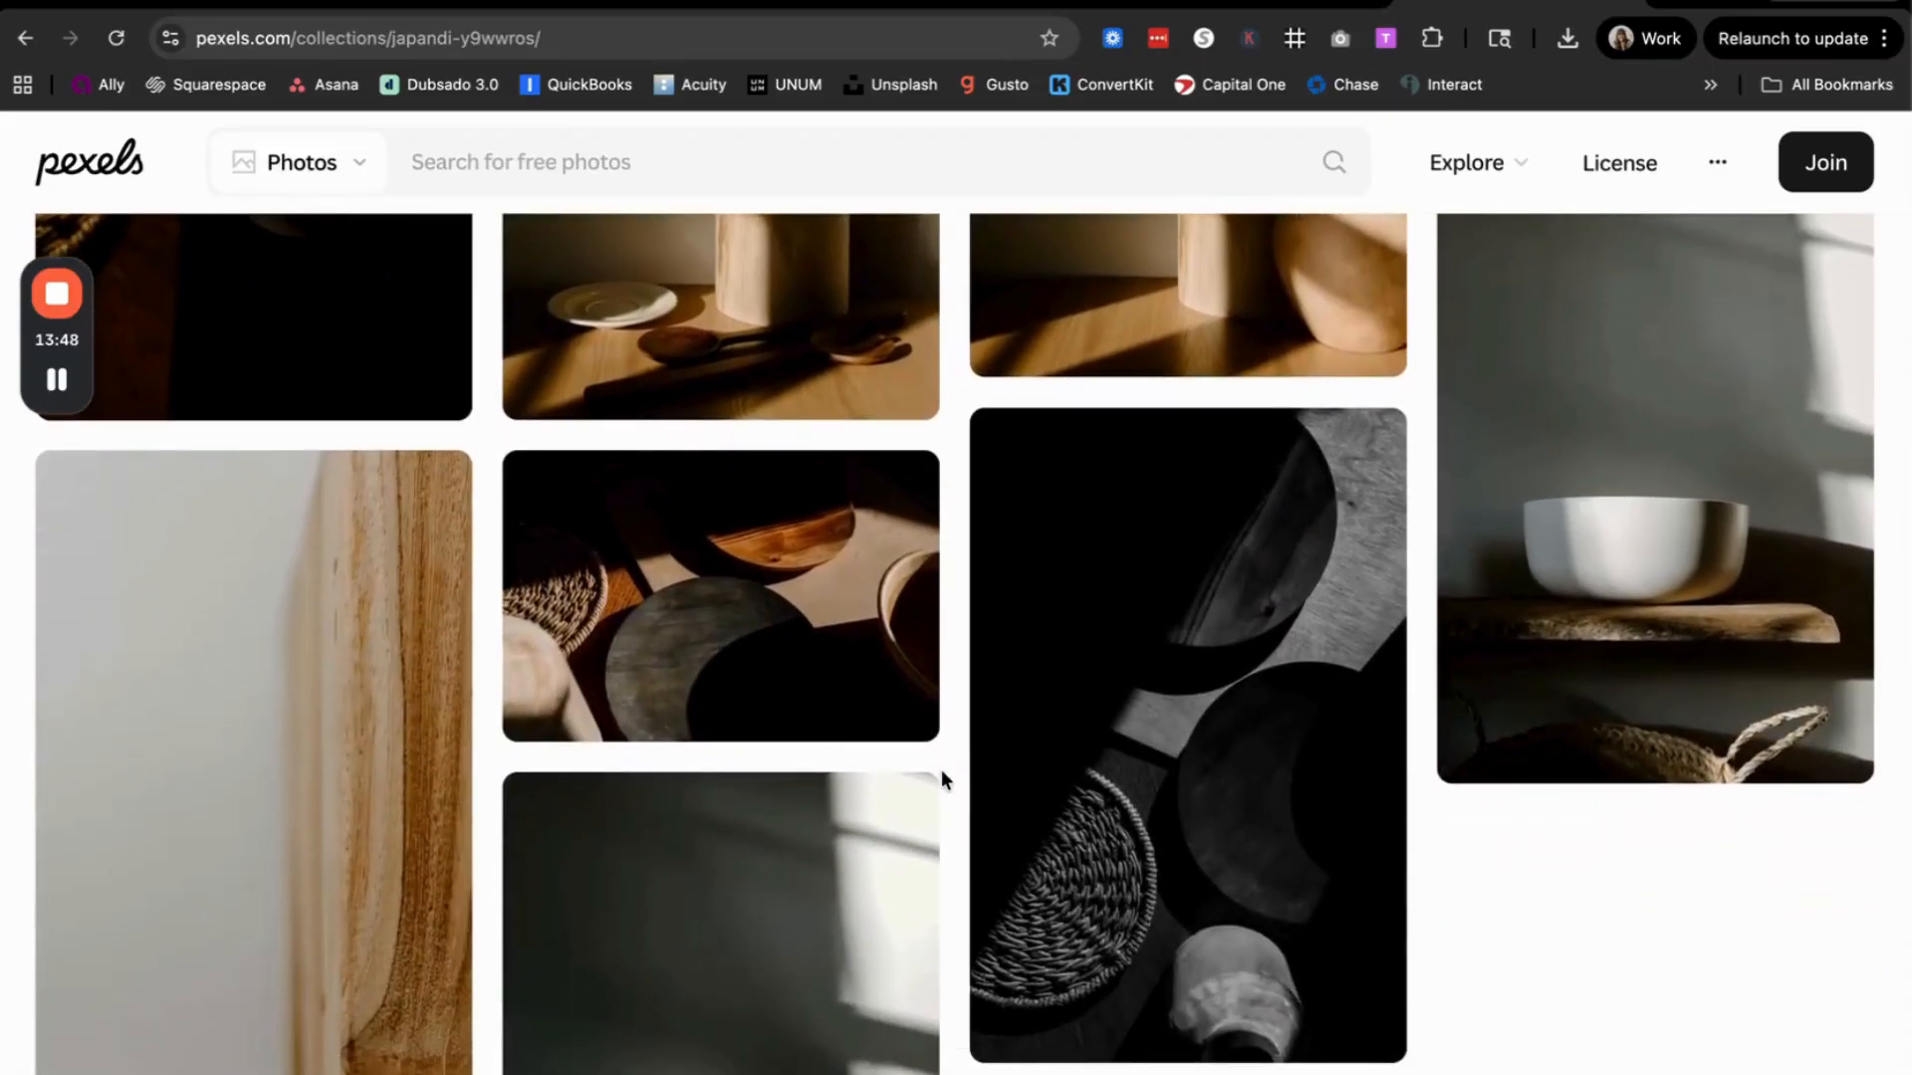
pyautogui.scroll(-3, 941, 769)
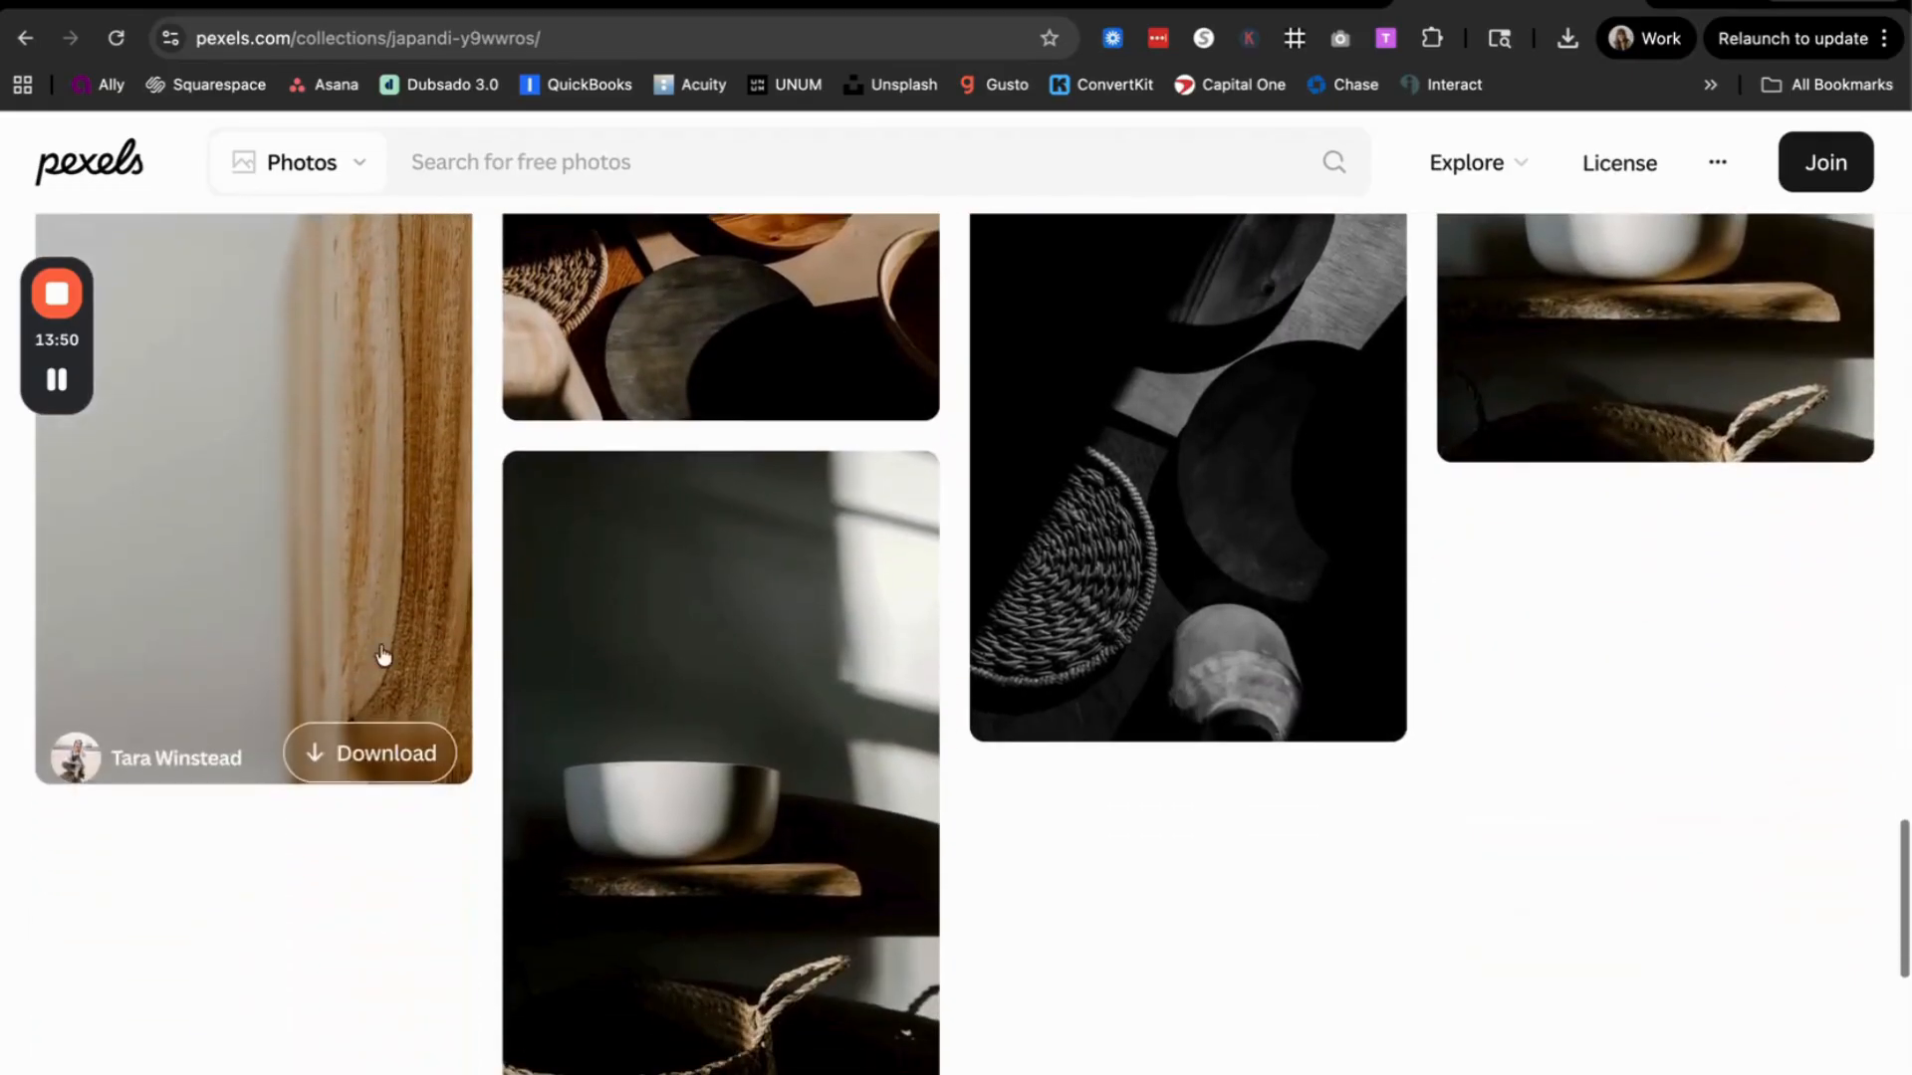
pyautogui.scroll(6, 482, 953)
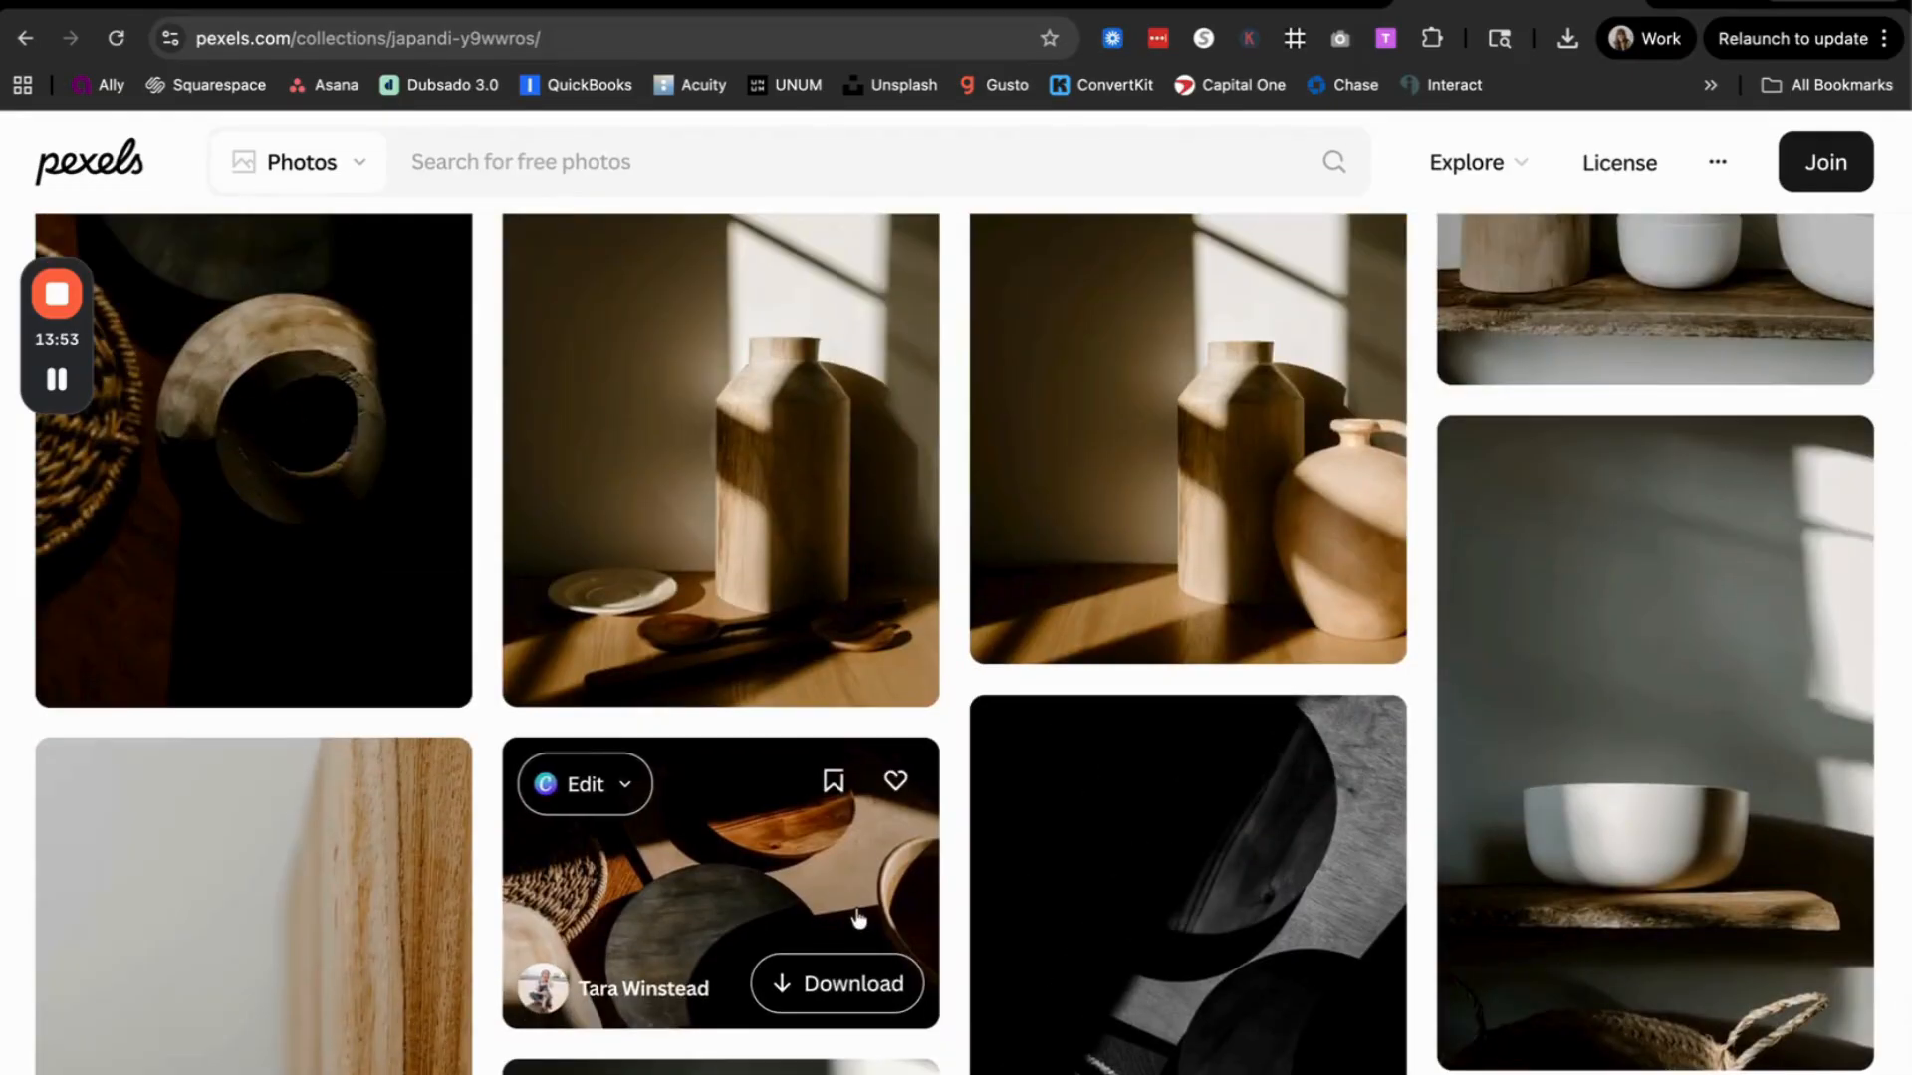
pyautogui.scroll(3, 968, 902)
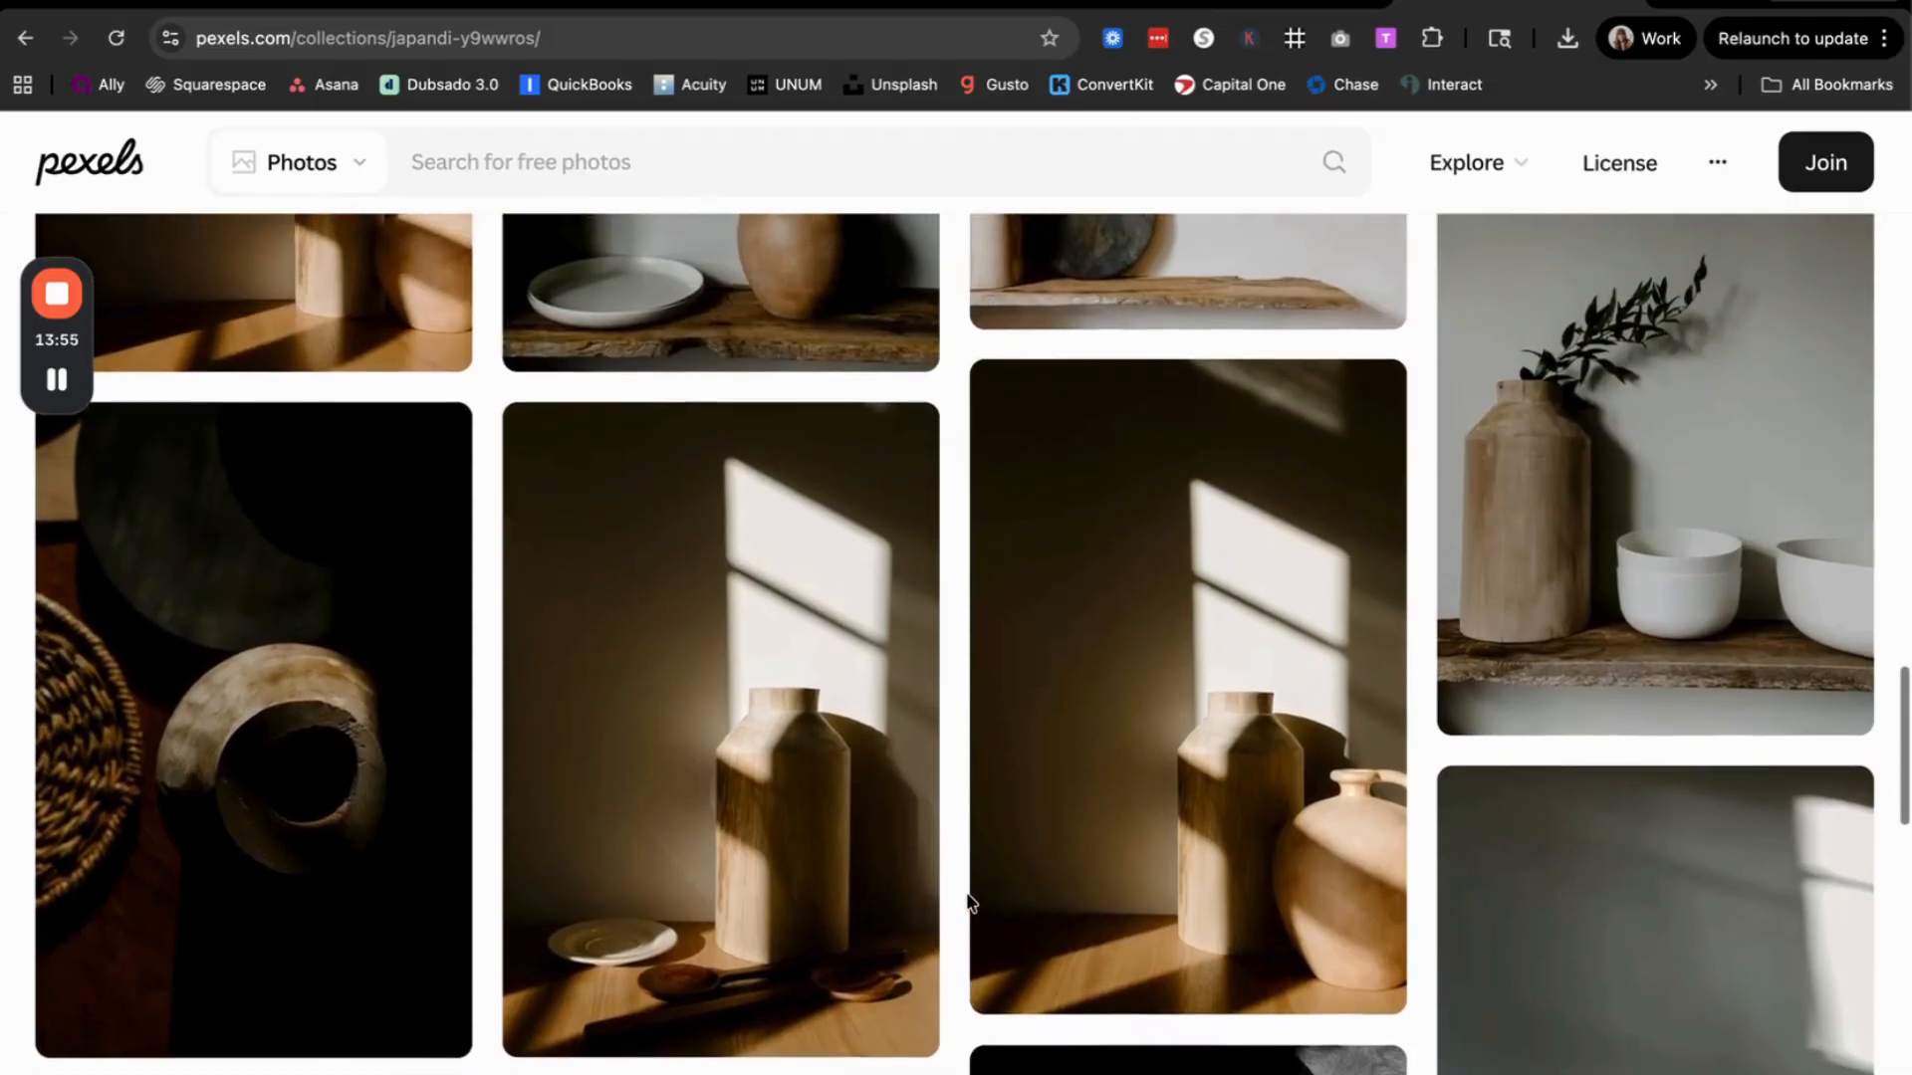
pyautogui.scroll(2, 968, 902)
pyautogui.scroll(6, 968, 901)
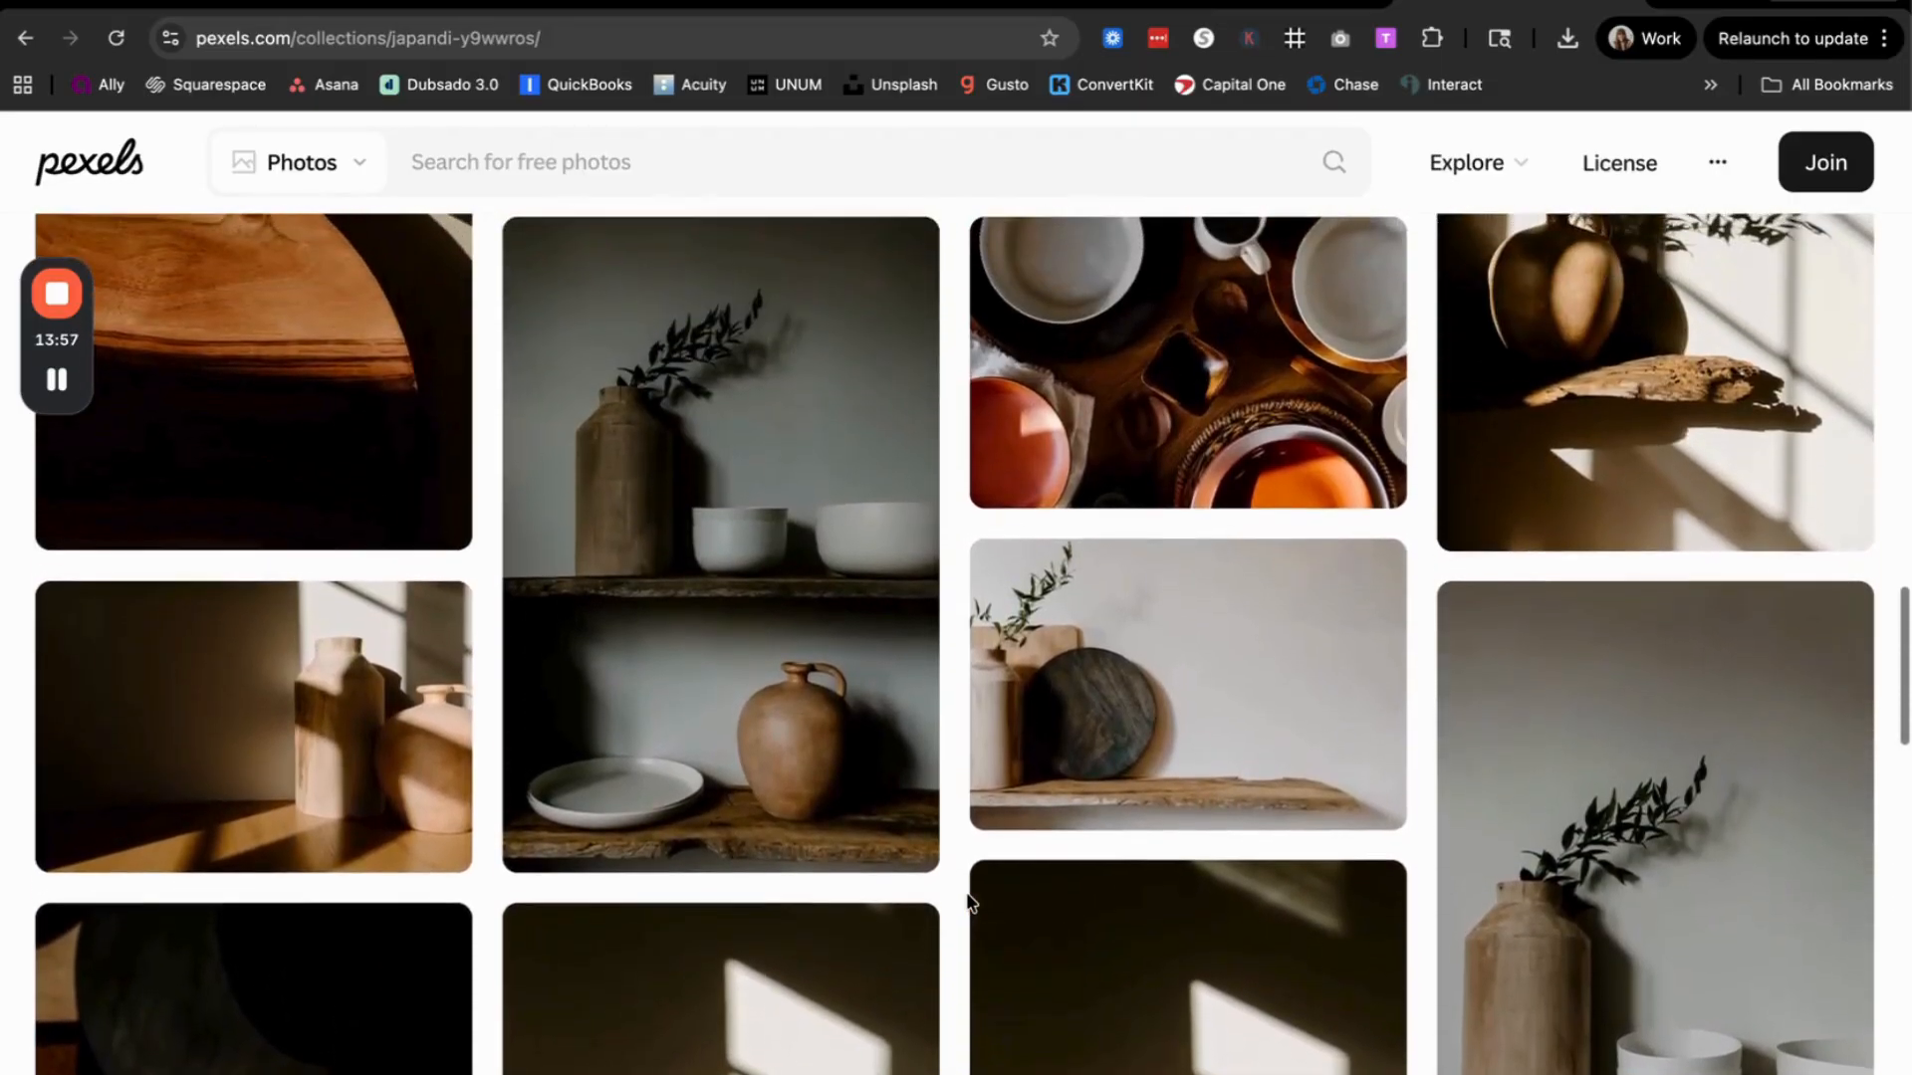
pyautogui.scroll(5, 966, 897)
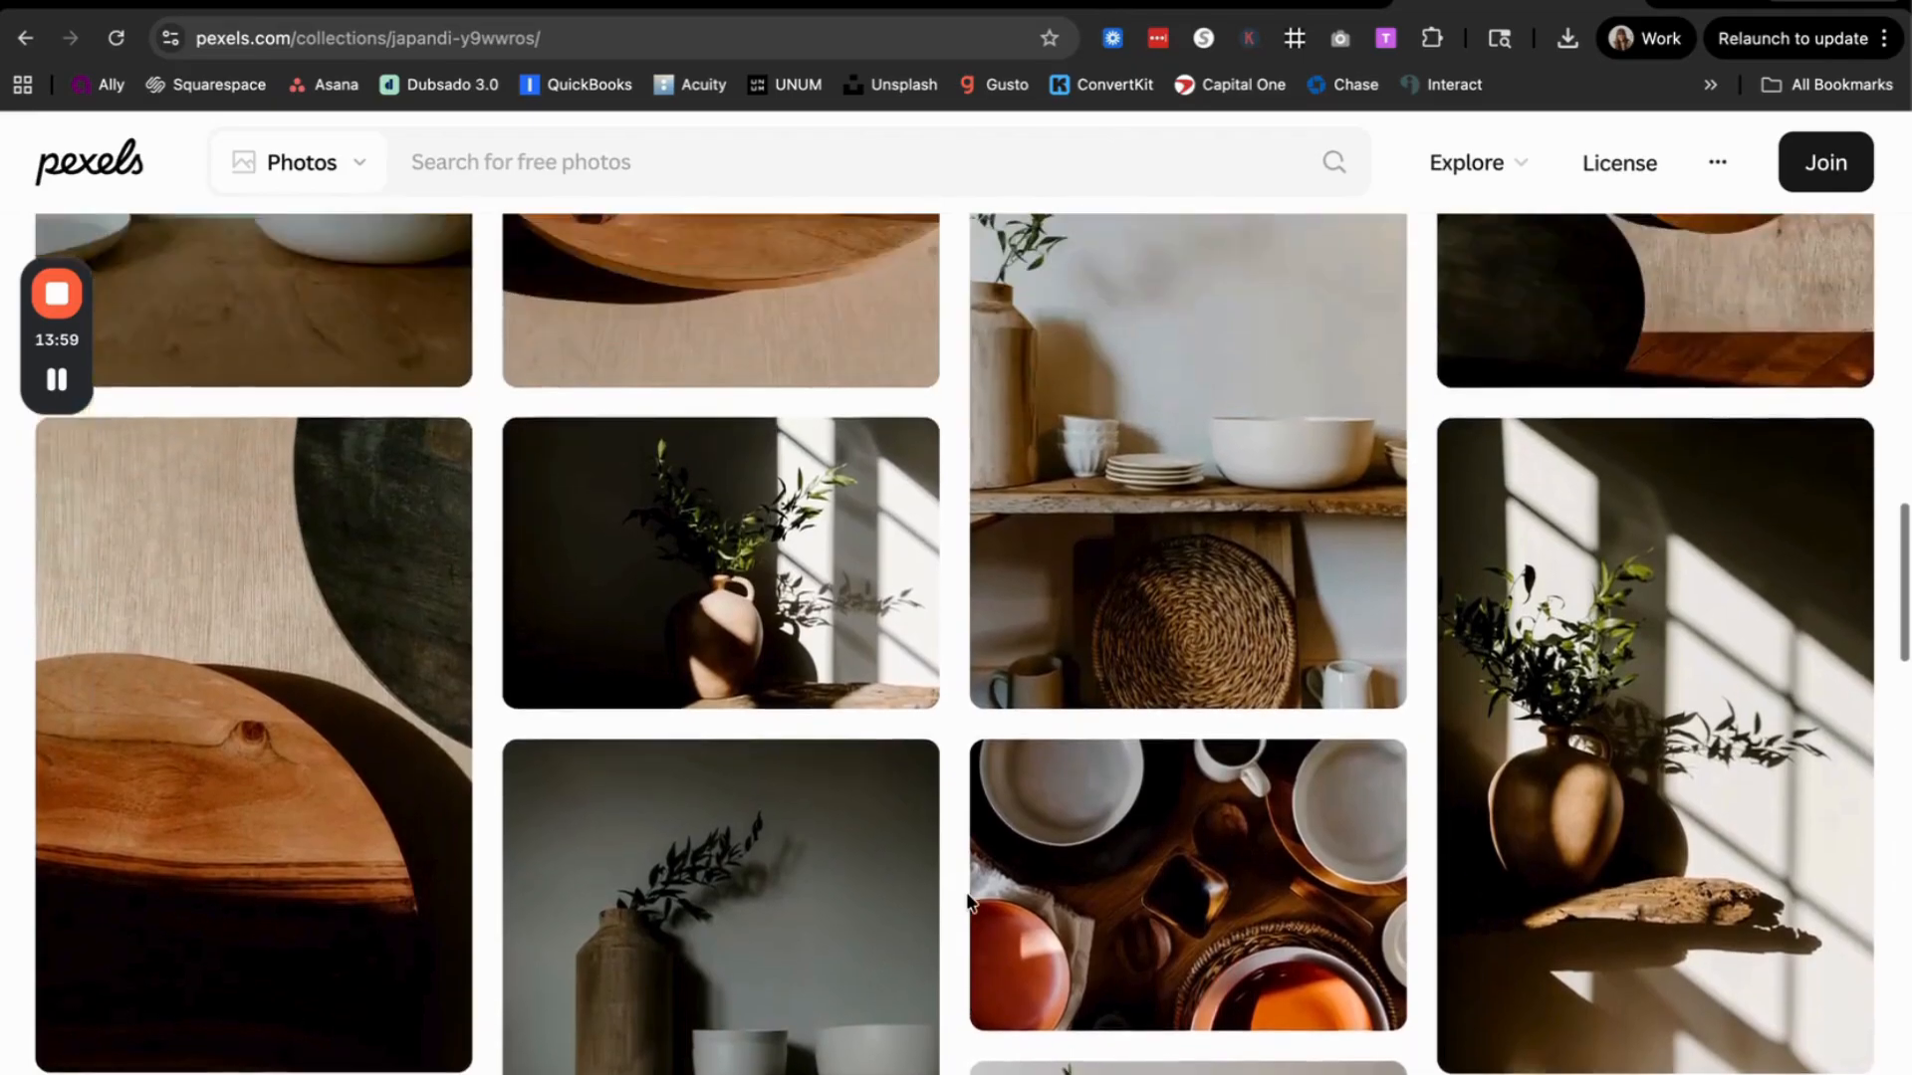
pyautogui.scroll(3, 954, 971)
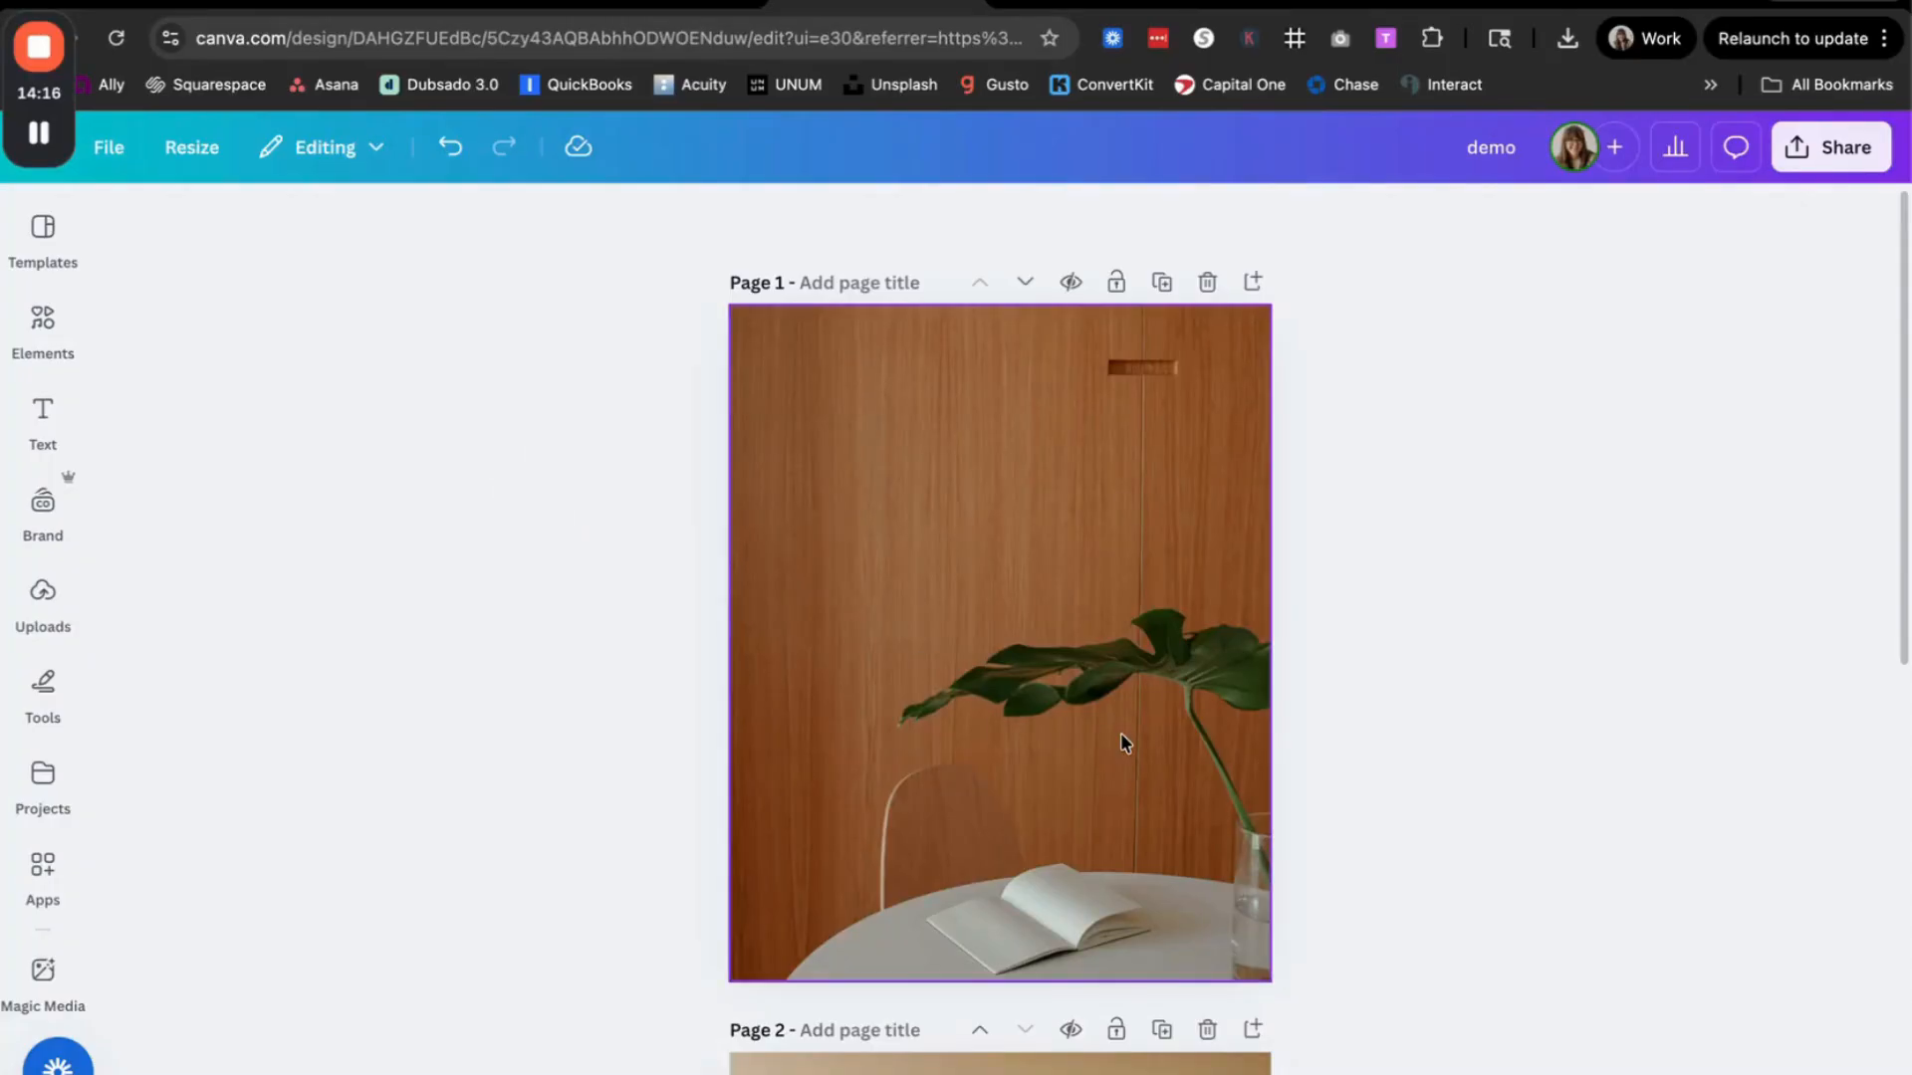
# Step: Compare the two photos in the Canva demo design and open the image editing options for the page 1 photo
pyautogui.scroll(-7, 1120, 733)
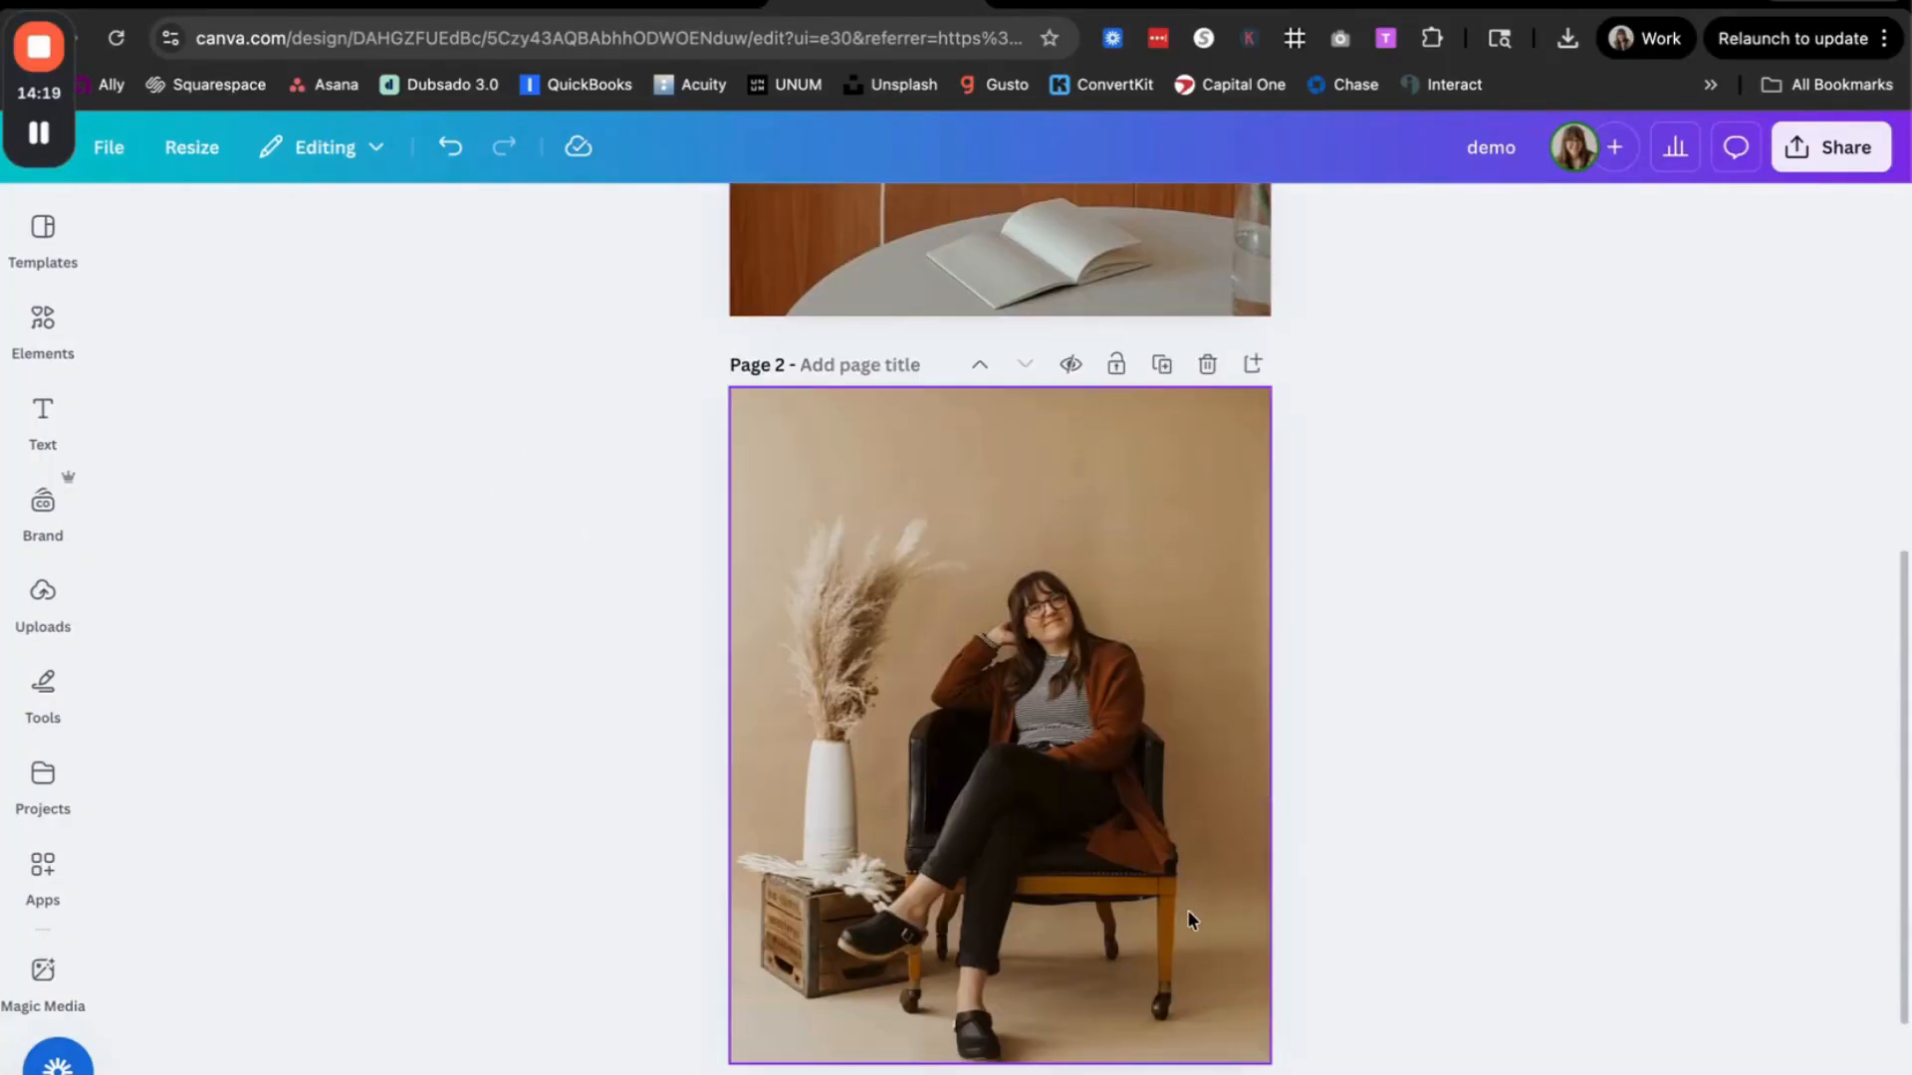
pyautogui.scroll(7, 1188, 914)
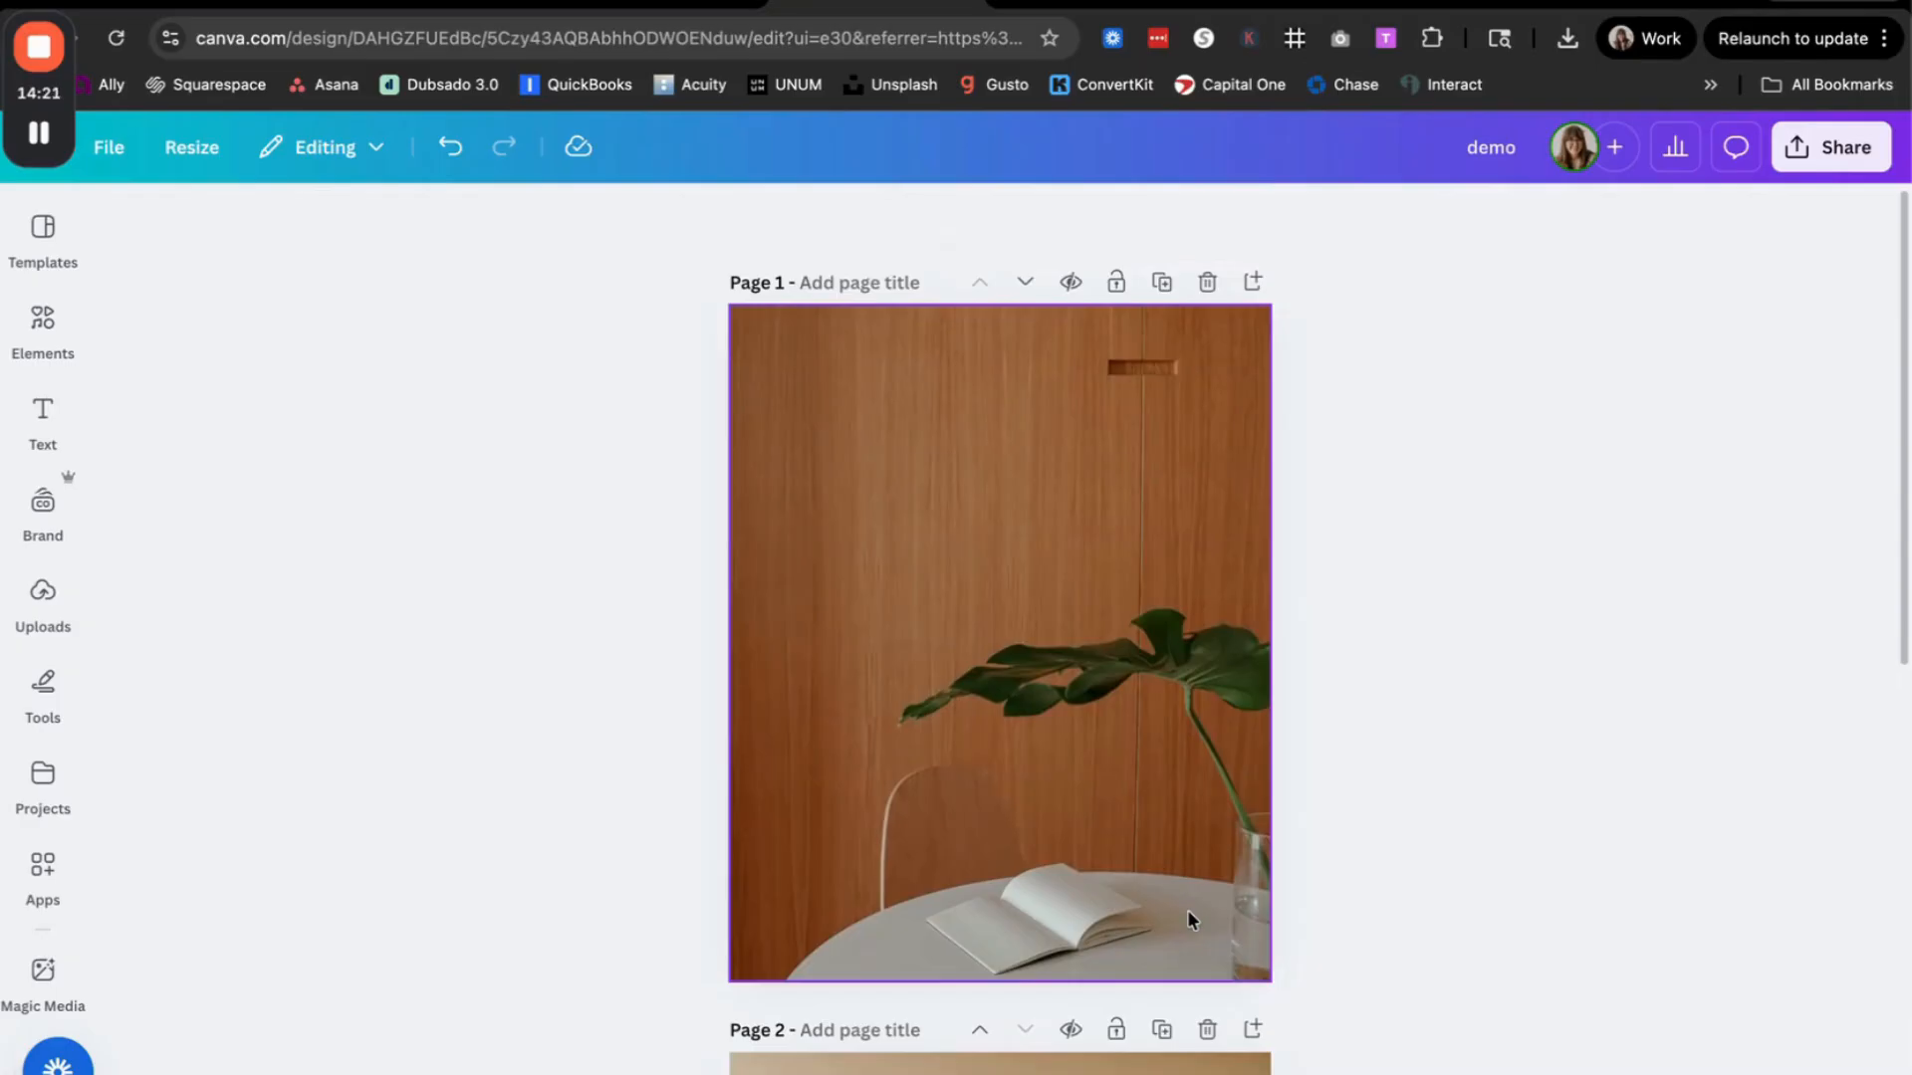
pyautogui.click(1158, 741)
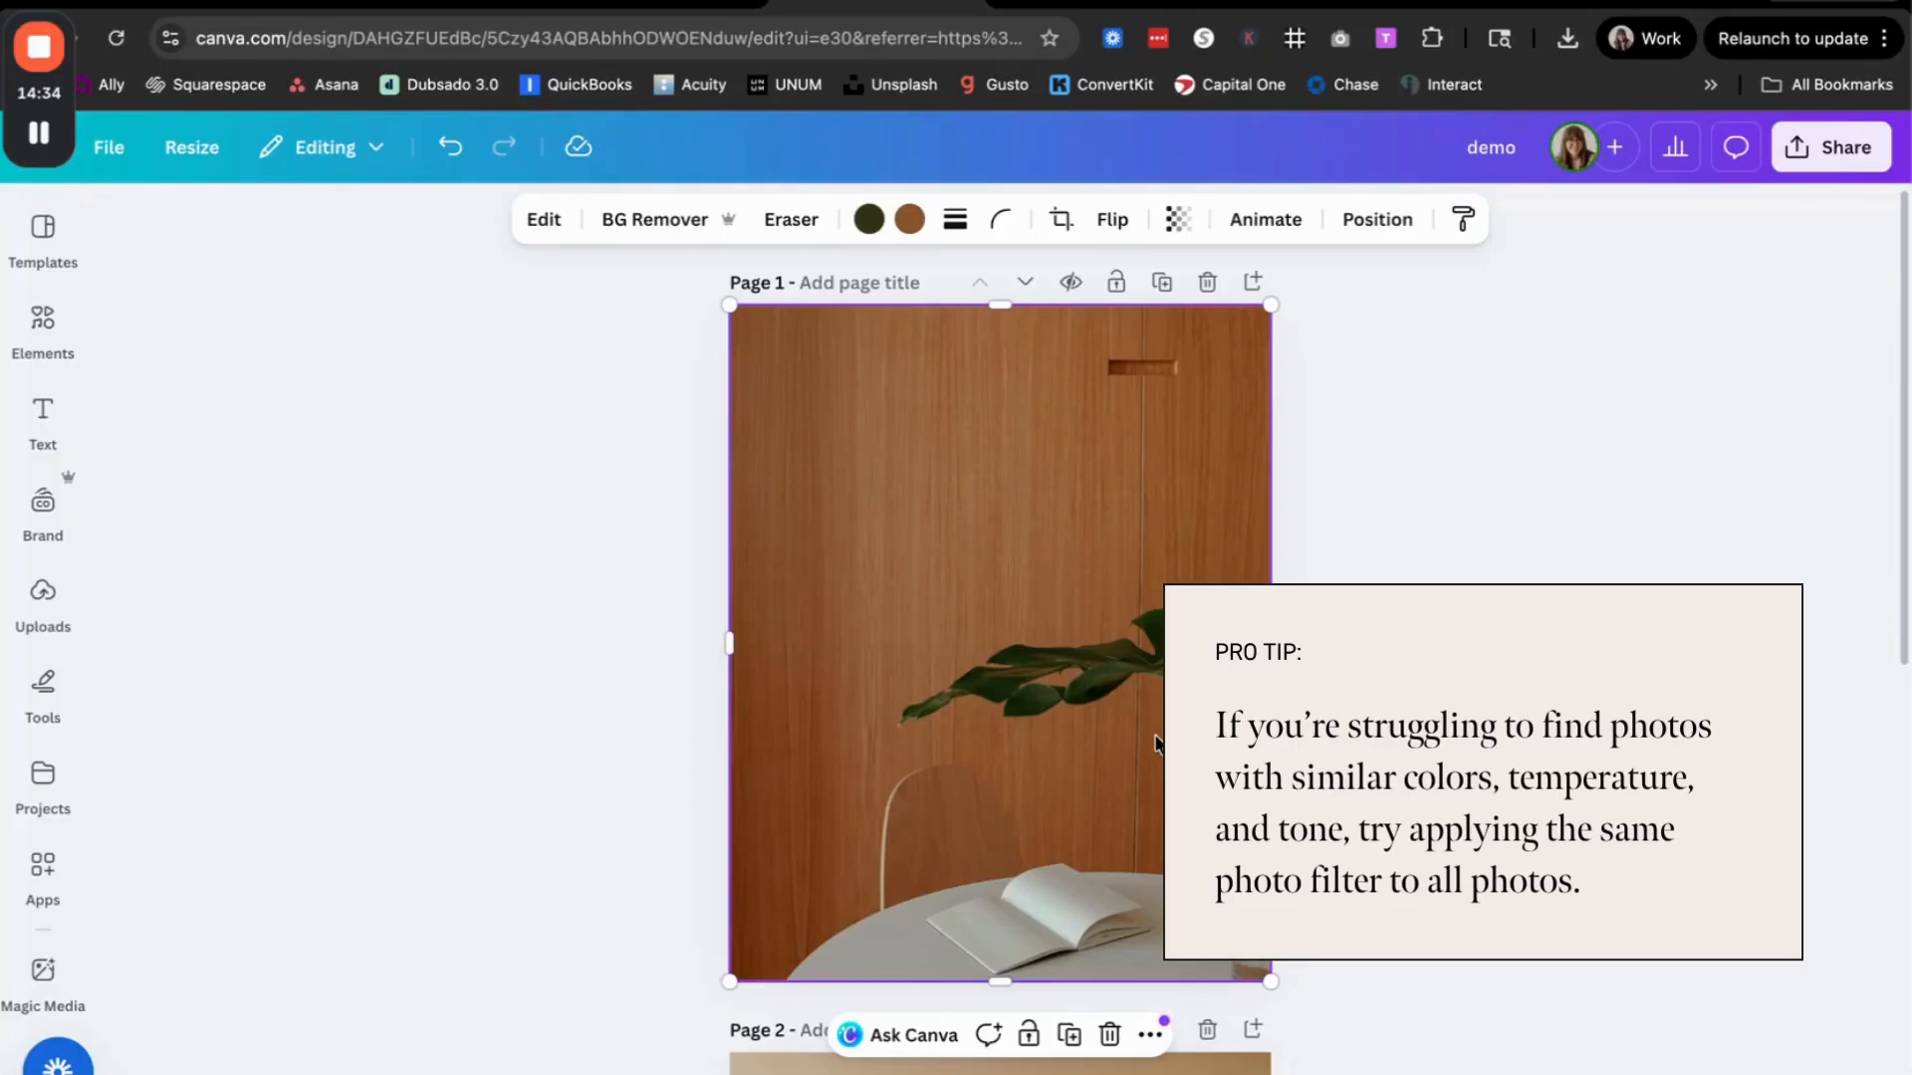
pyautogui.click(543, 219)
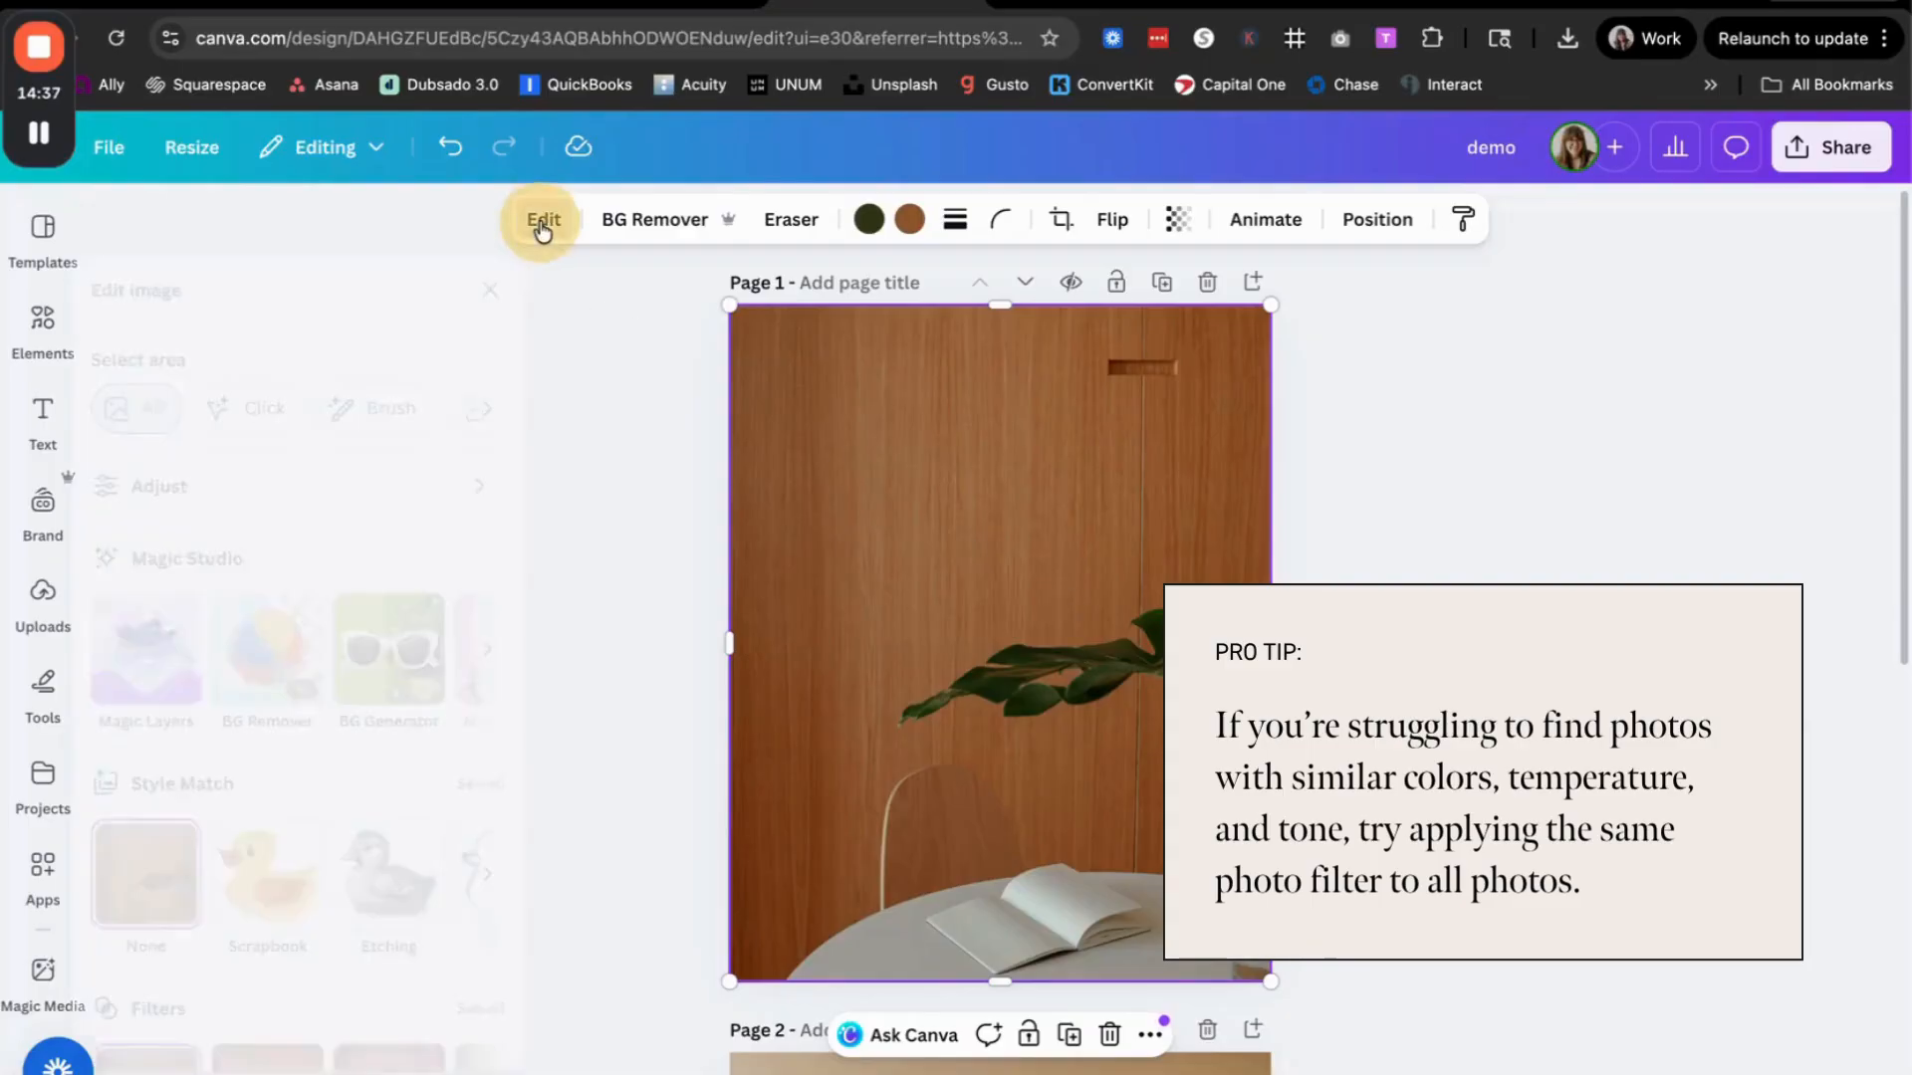
# Step: Try the Fresco, Belvedere and Flint filters on the page 1 photo and compare it with the page 2 portrait
pyautogui.scroll(-3, 257, 803)
pyautogui.click(296, 833)
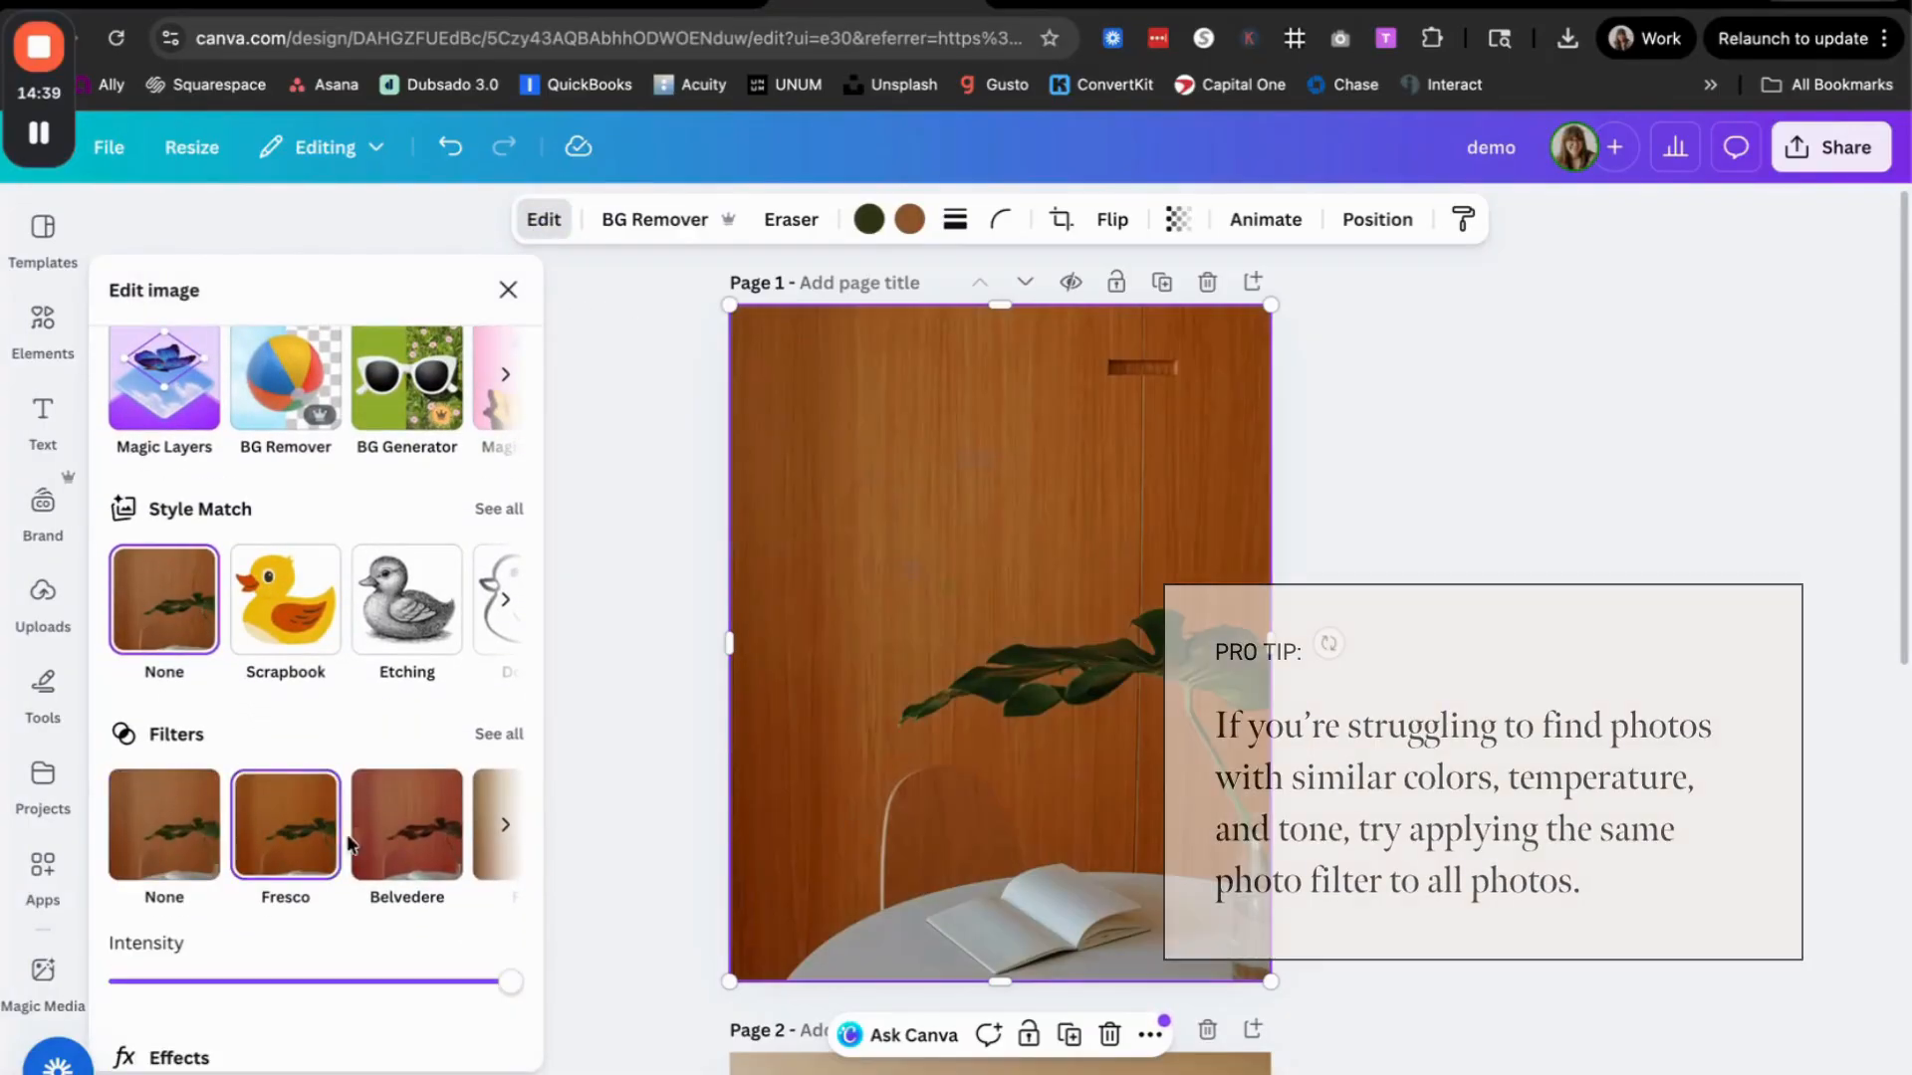
pyautogui.click(374, 847)
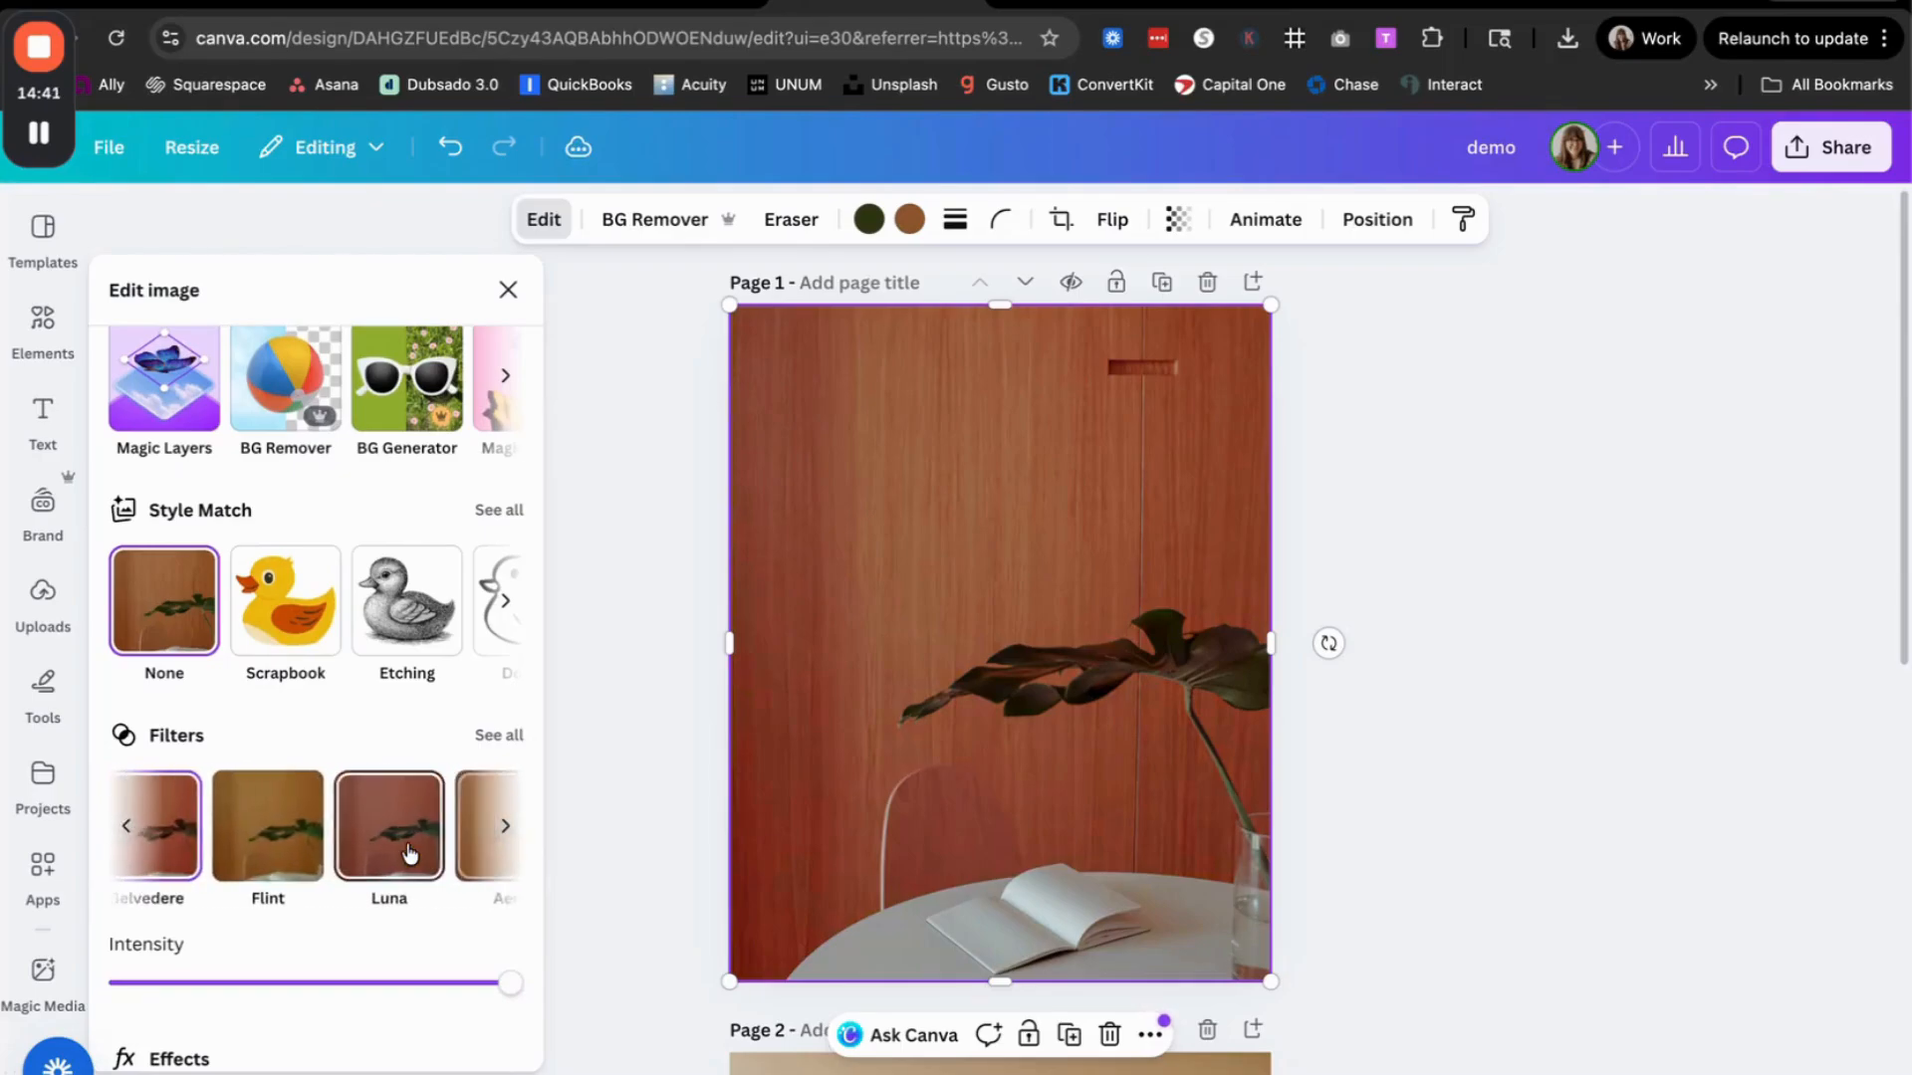
pyautogui.click(329, 835)
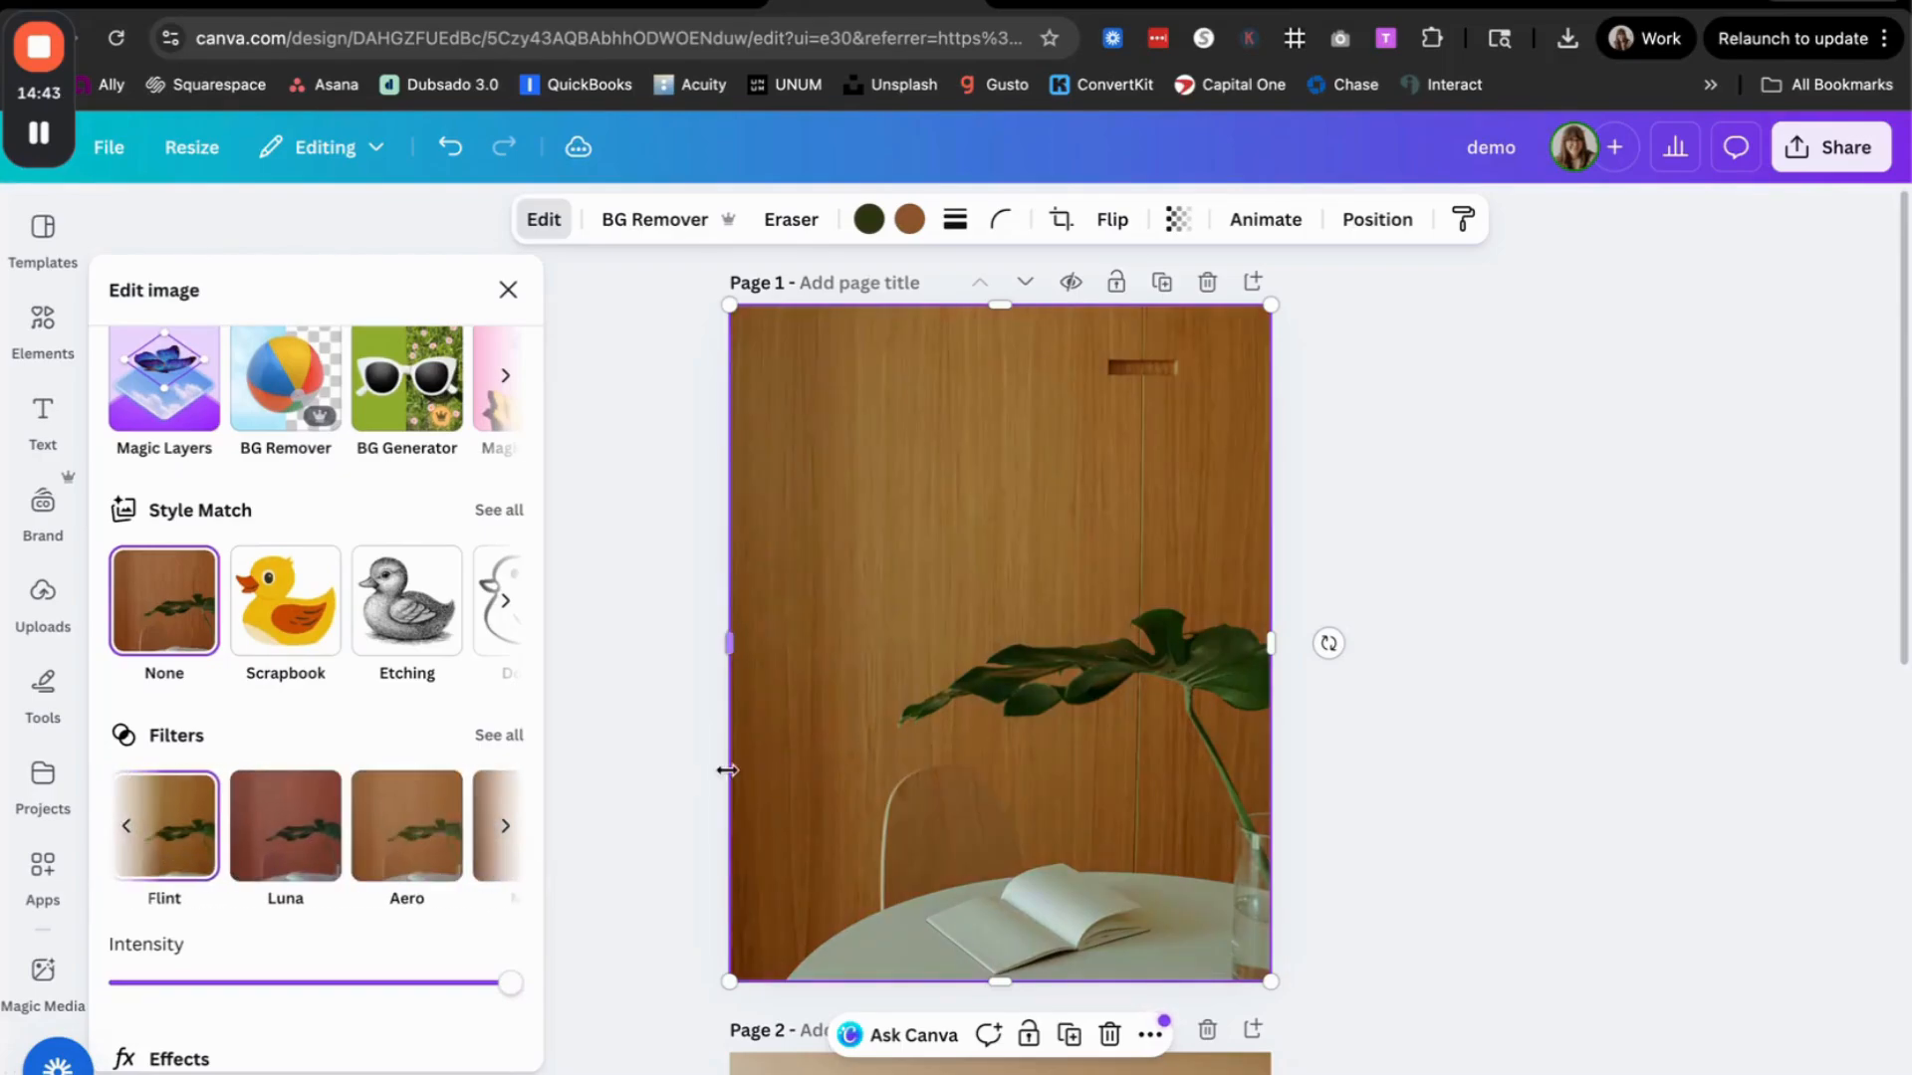
pyautogui.scroll(-4, 726, 768)
pyautogui.scroll(1, 726, 768)
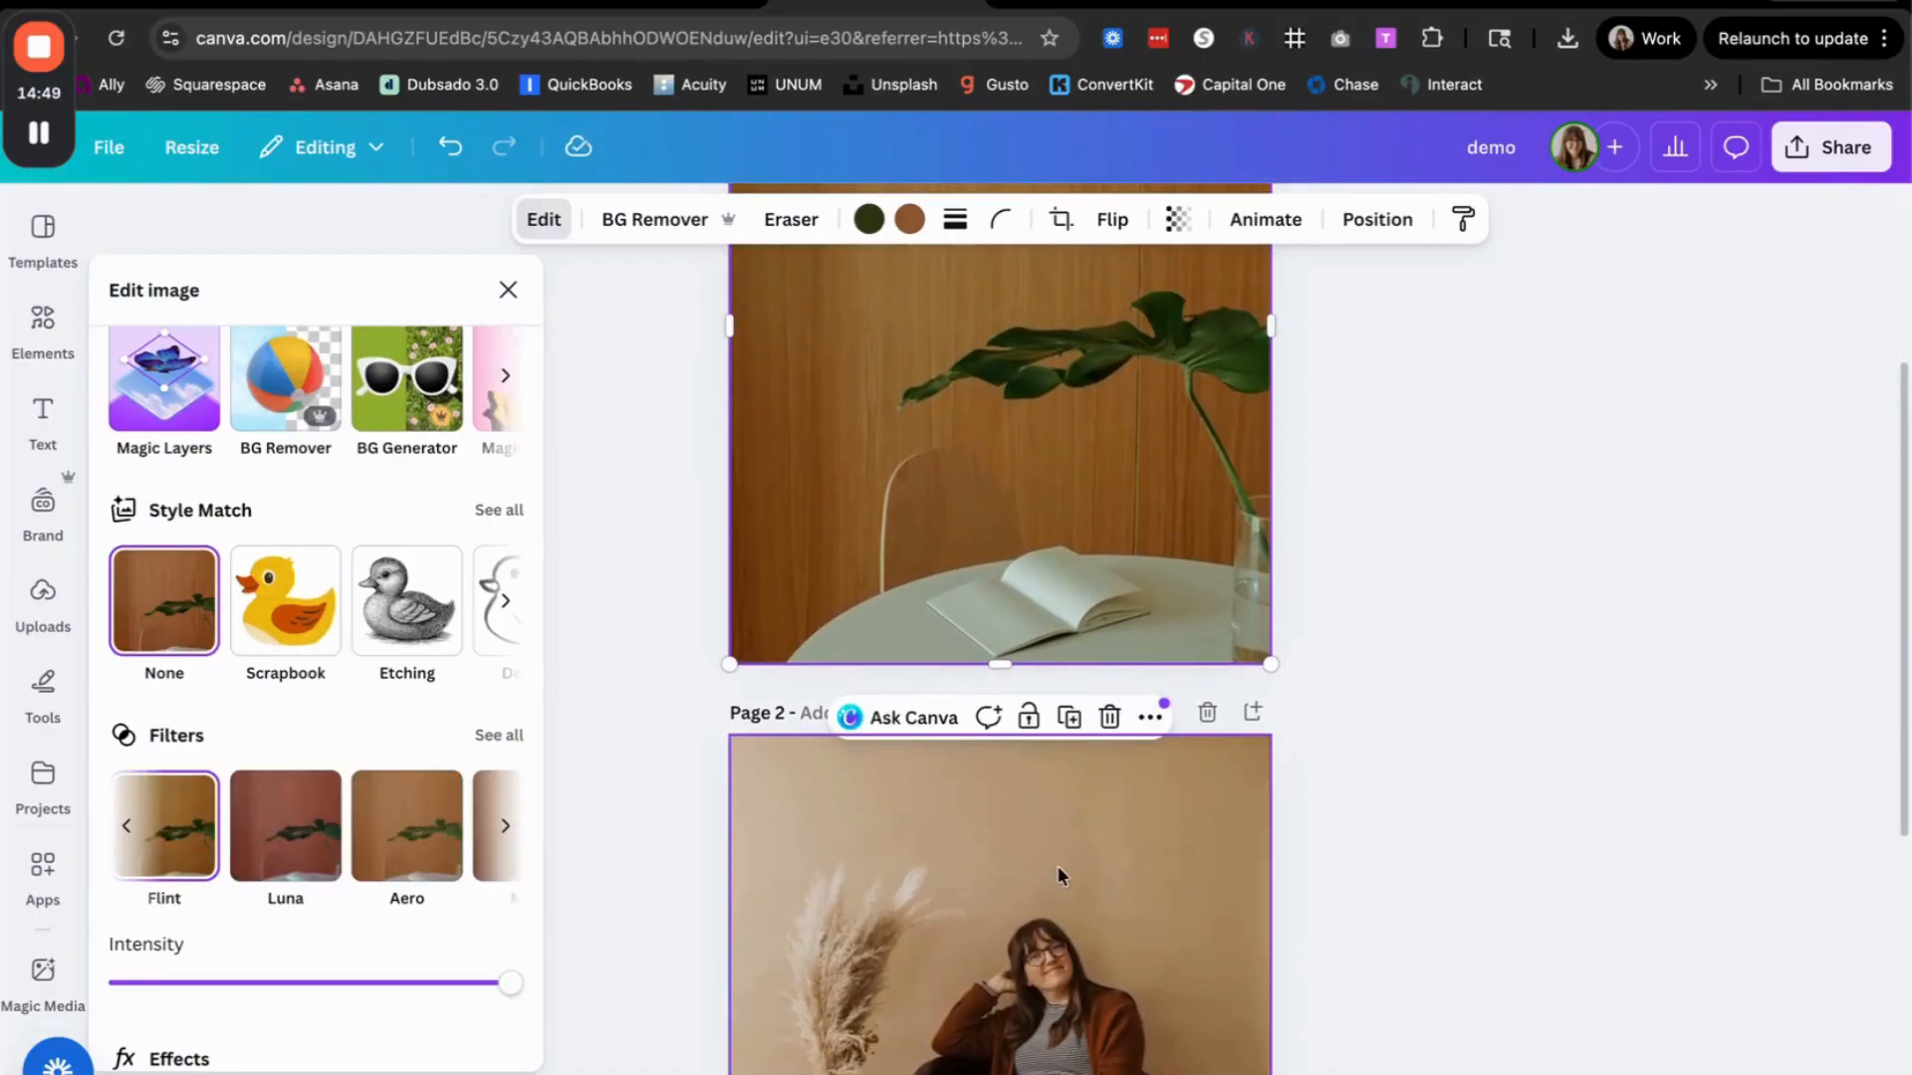
# Step: Try the Bali filter on the page 1 wood-panel photo
pyautogui.hscroll(4, 398, 831)
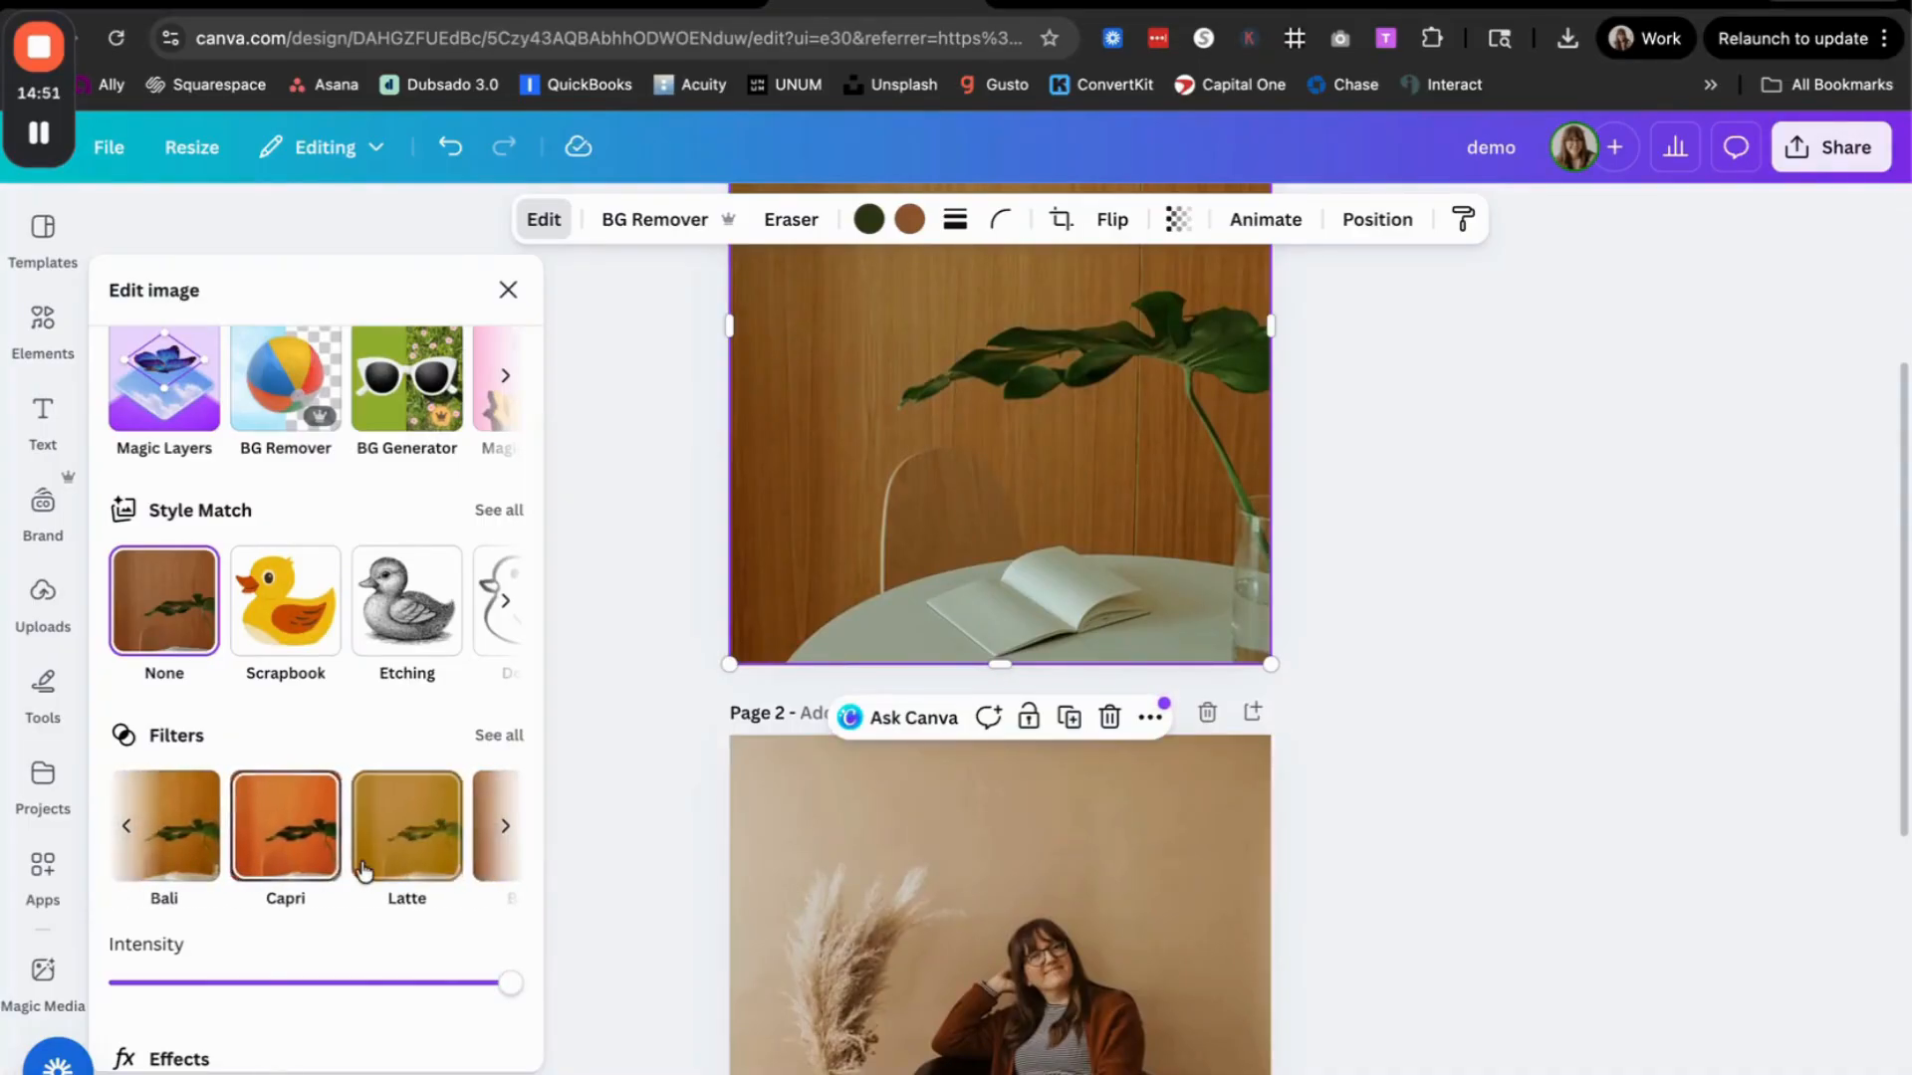
pyautogui.hscroll(2, 364, 870)
pyautogui.scroll(1, 392, 874)
pyautogui.hscroll(-3, 392, 887)
pyautogui.click(394, 896)
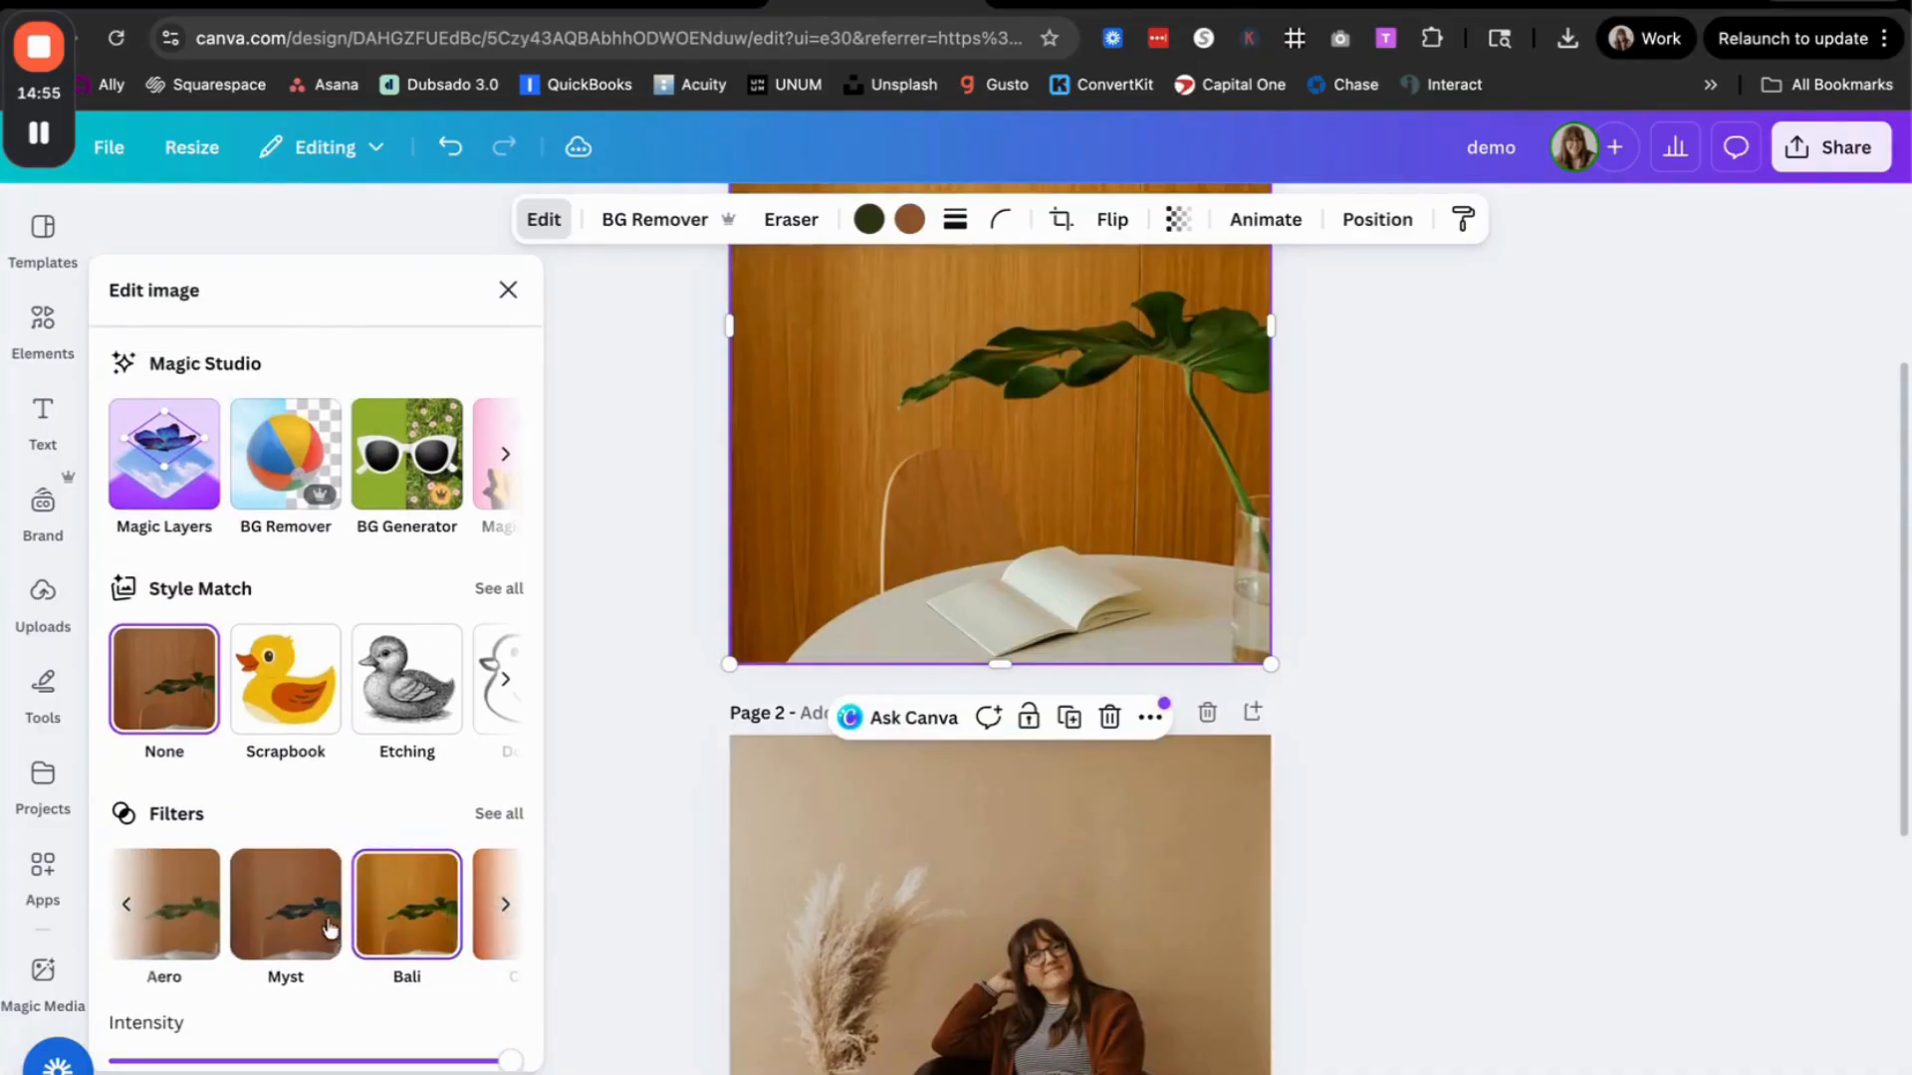
# Step: Apply the Aero filter to the page 1 photo, compare it with the page 2 portrait, and browse the remaining filters
pyautogui.hscroll(-2, 307, 904)
pyautogui.click(388, 901)
pyautogui.scroll(2, 749, 722)
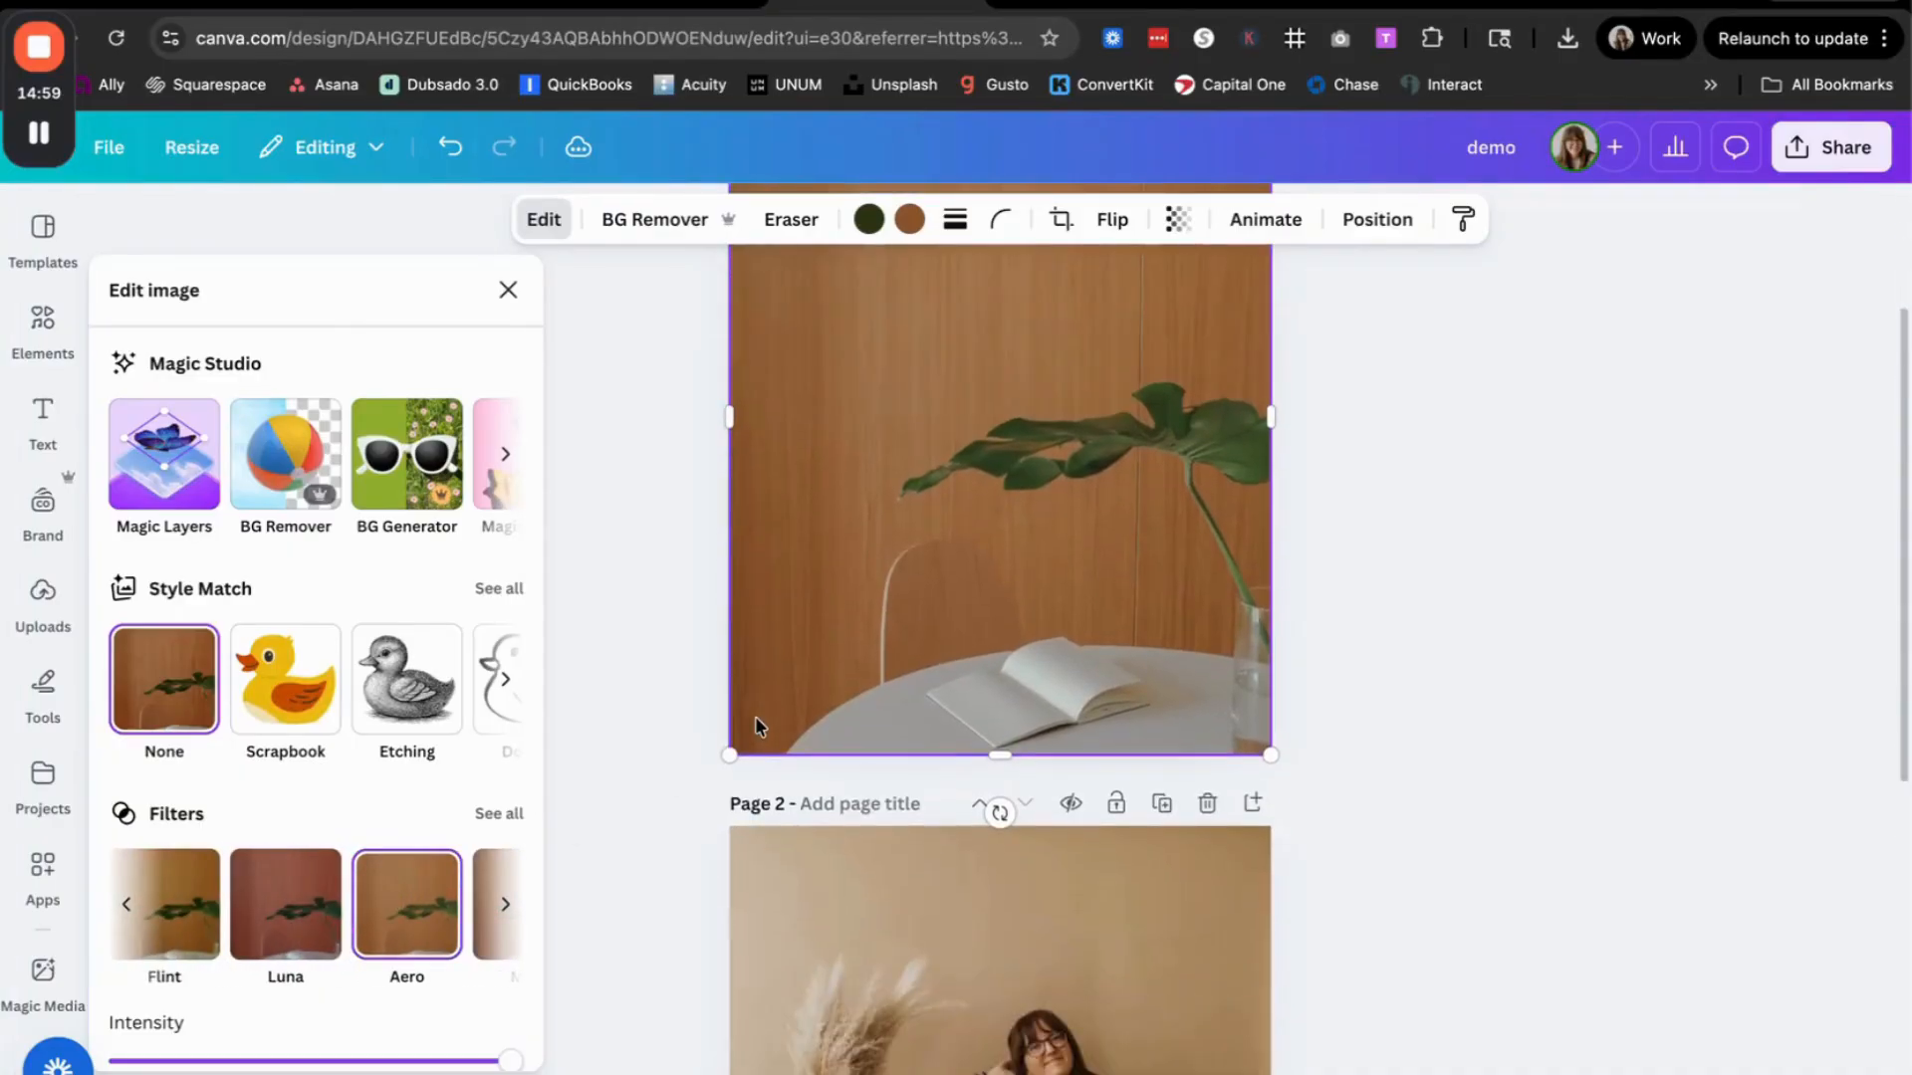
pyautogui.scroll(-3, 754, 715)
pyautogui.scroll(2, 755, 715)
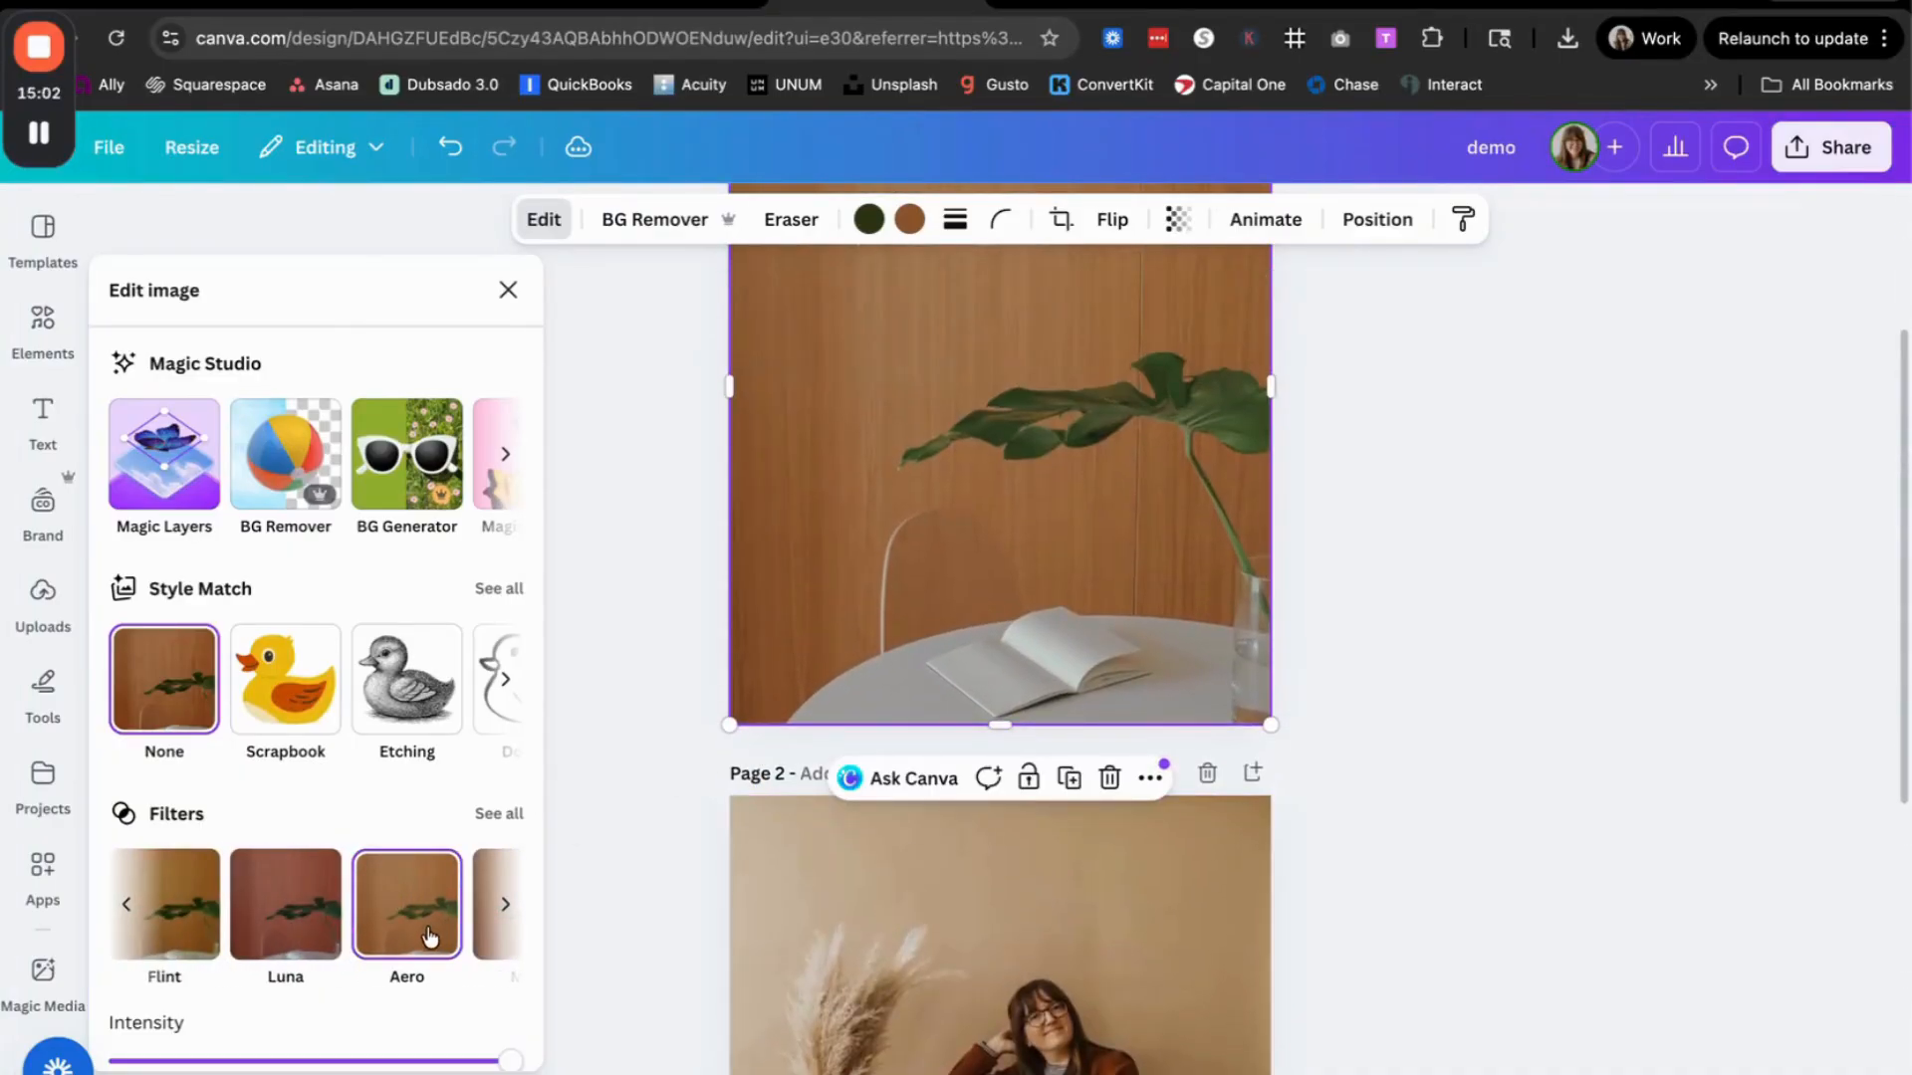
pyautogui.hscroll(5, 428, 905)
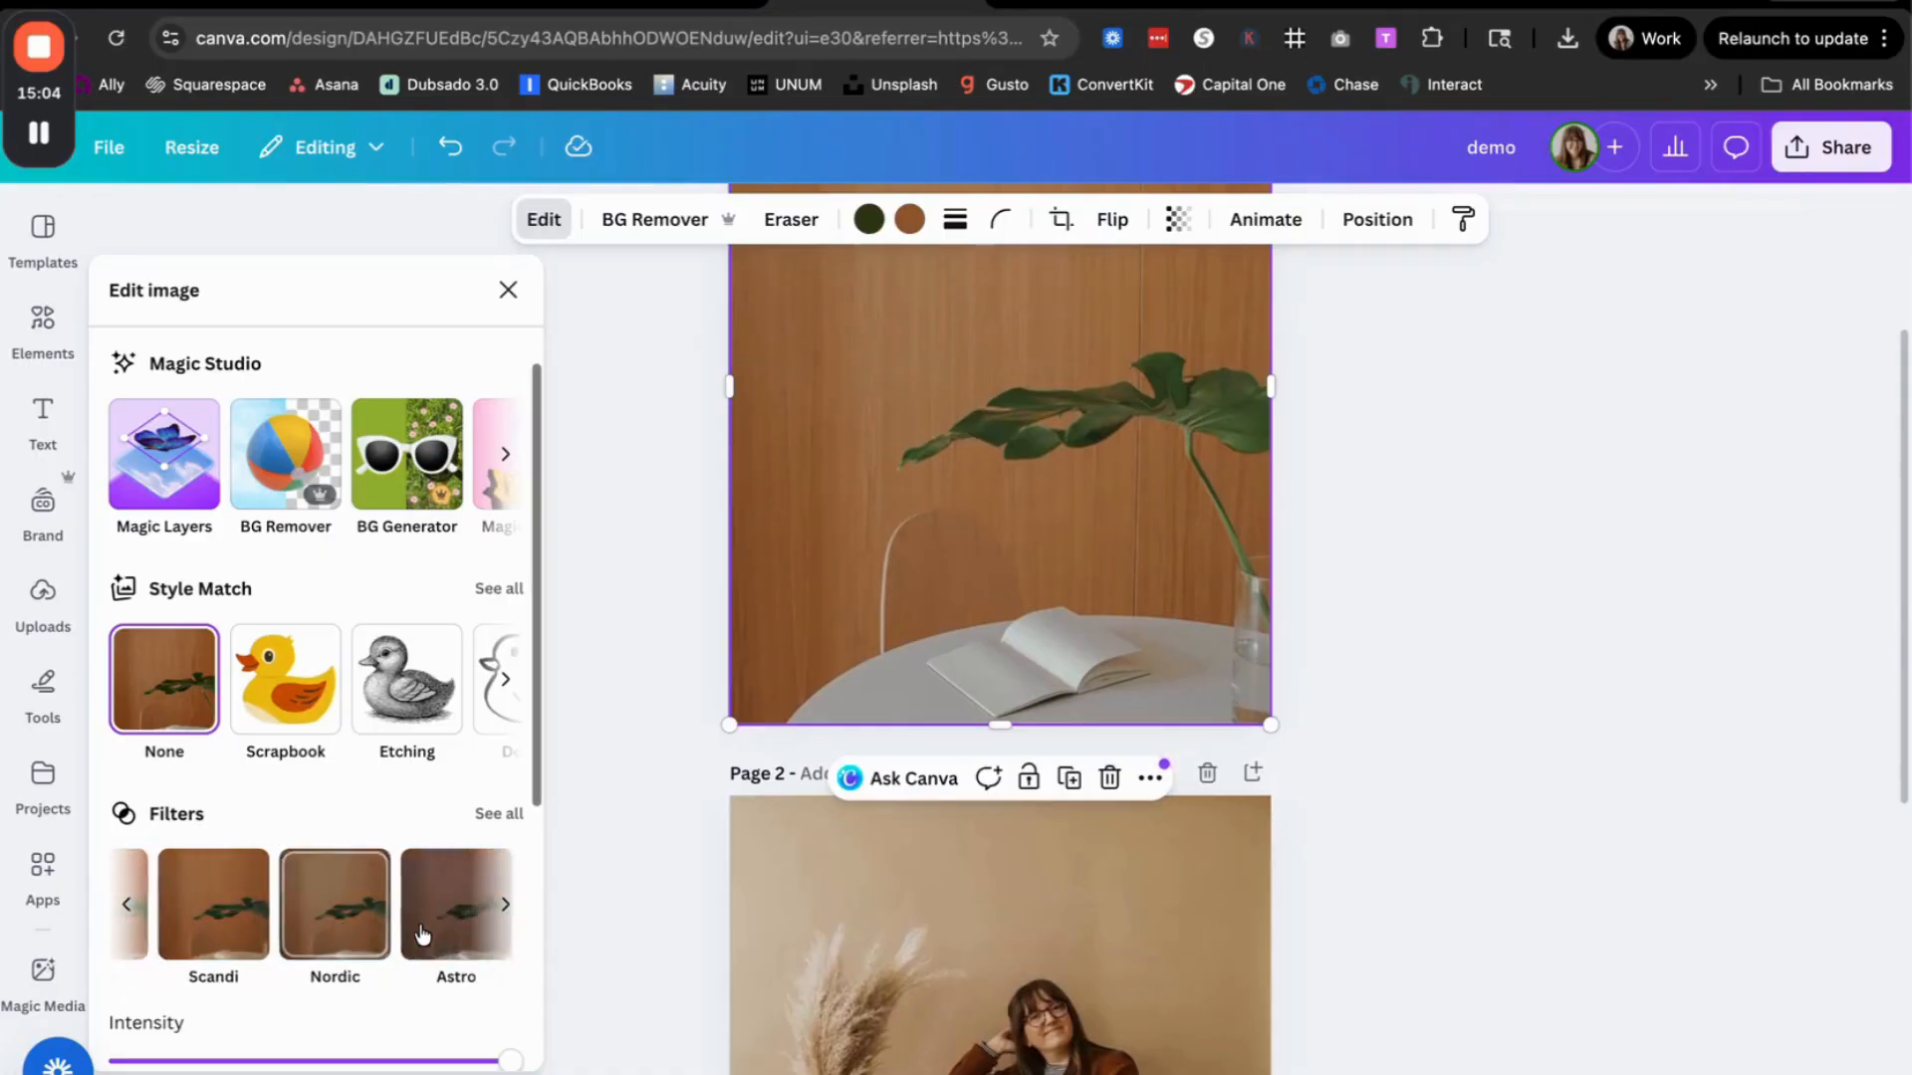
# Step: Apply the Nordic filter to the page 1 wood-panel photo, compare it with the page 2 portrait, and close the image editing options
pyautogui.click(286, 903)
pyautogui.scroll(3, 707, 697)
pyautogui.scroll(-3, 754, 539)
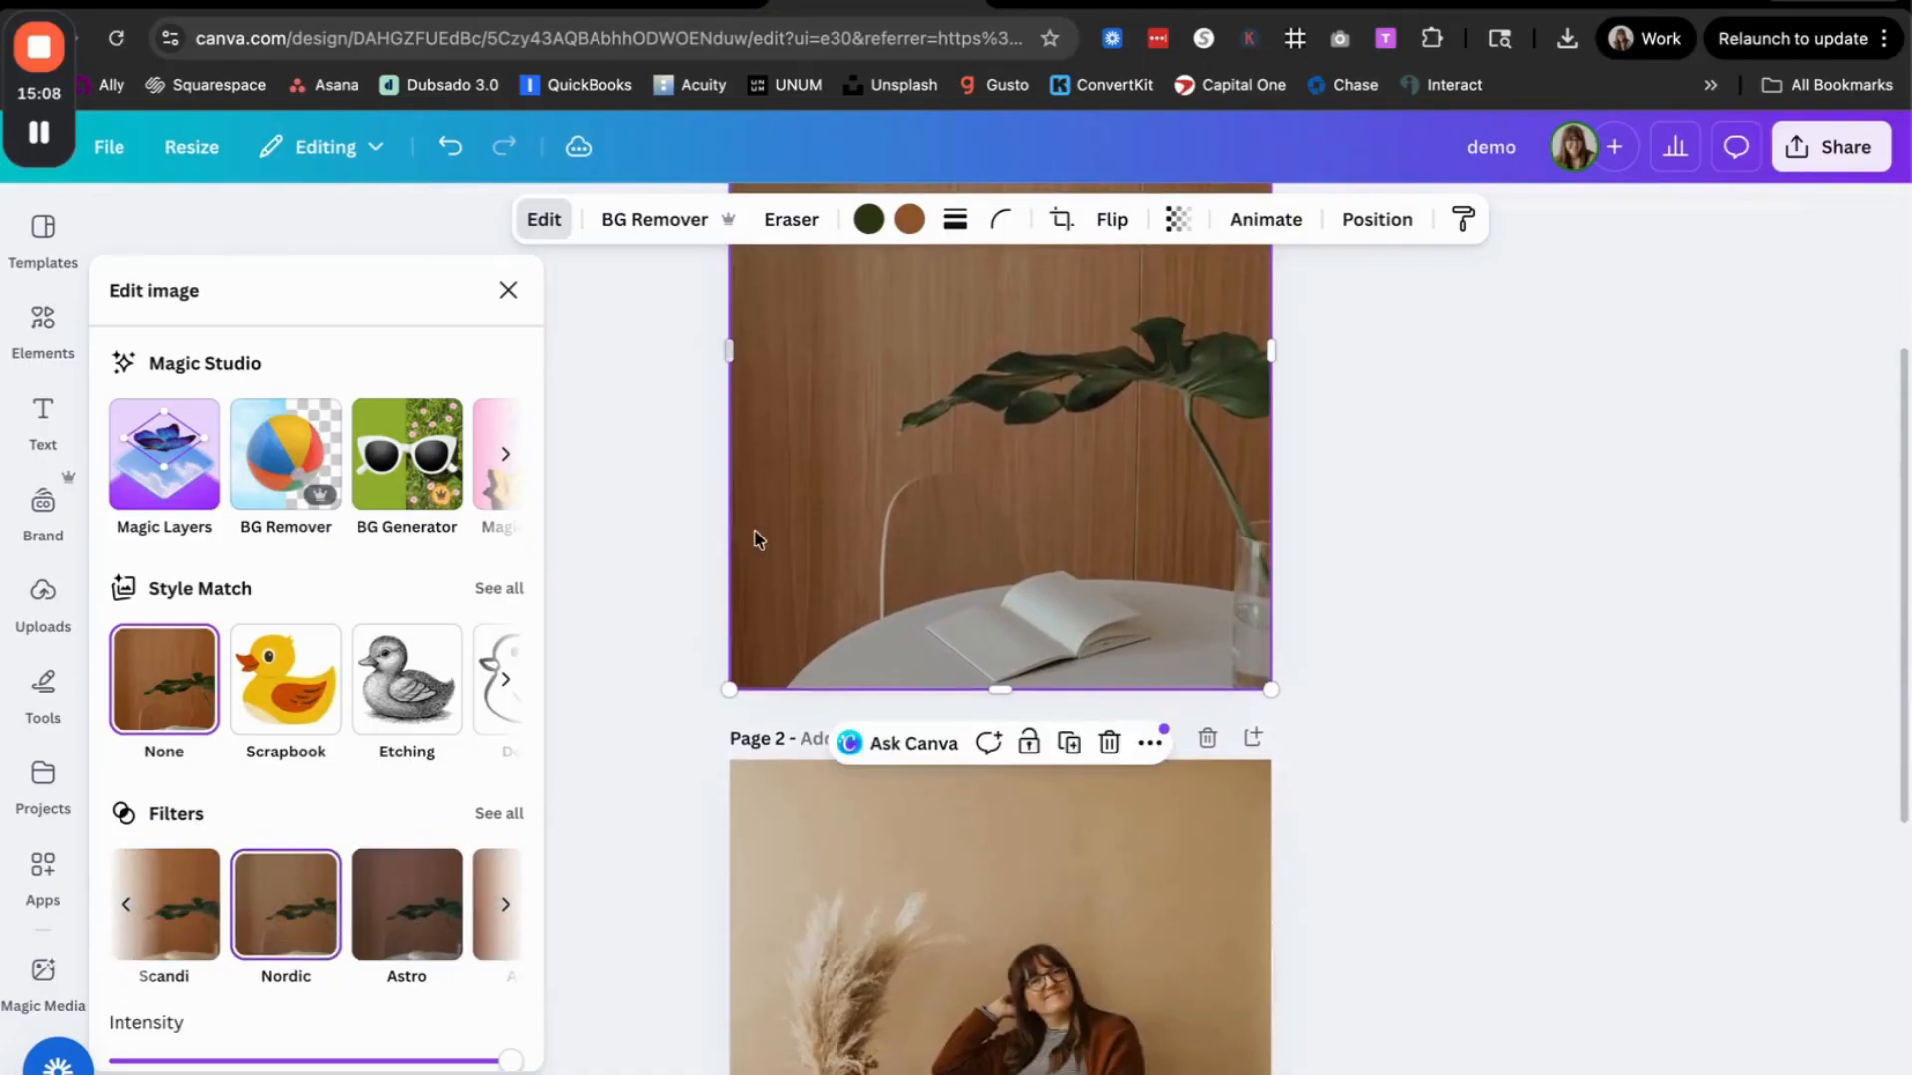
pyautogui.hscroll(2, 428, 927)
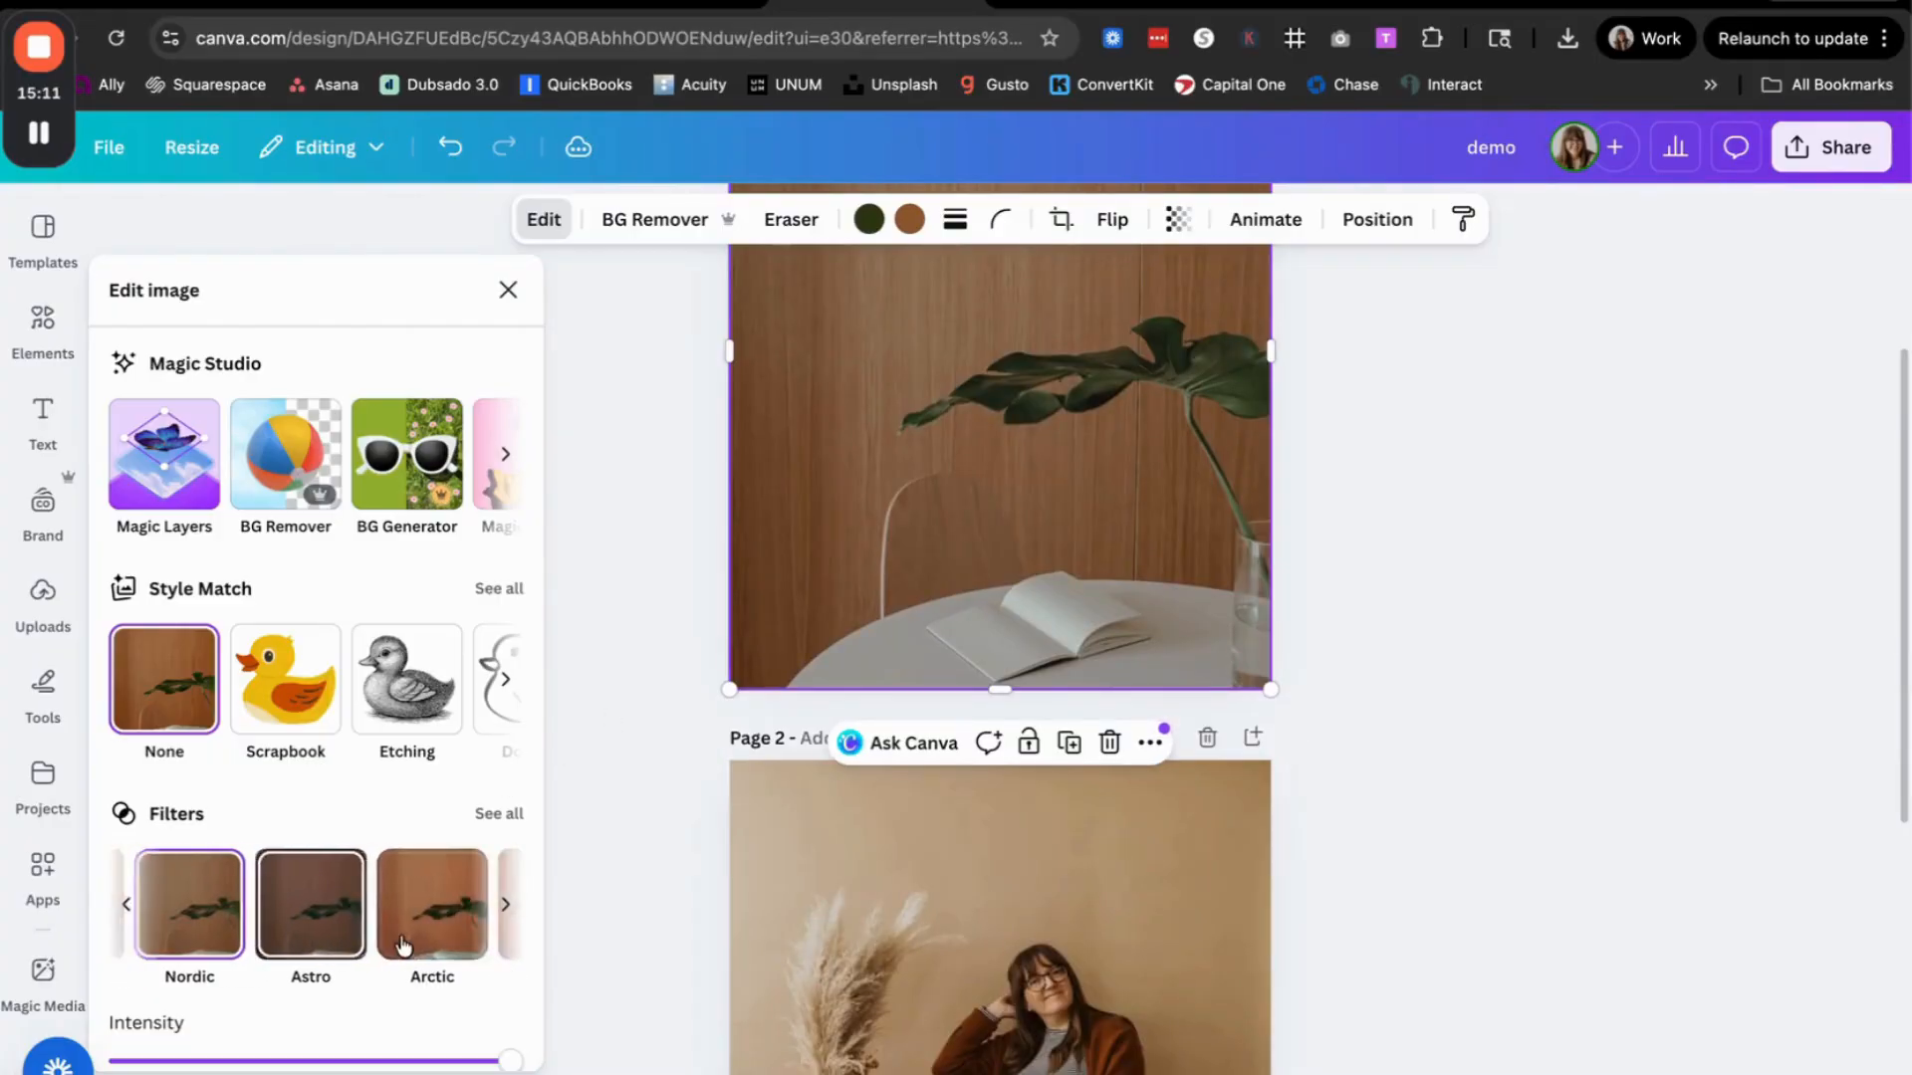
pyautogui.hscroll(2, 404, 941)
pyautogui.scroll(2, 834, 583)
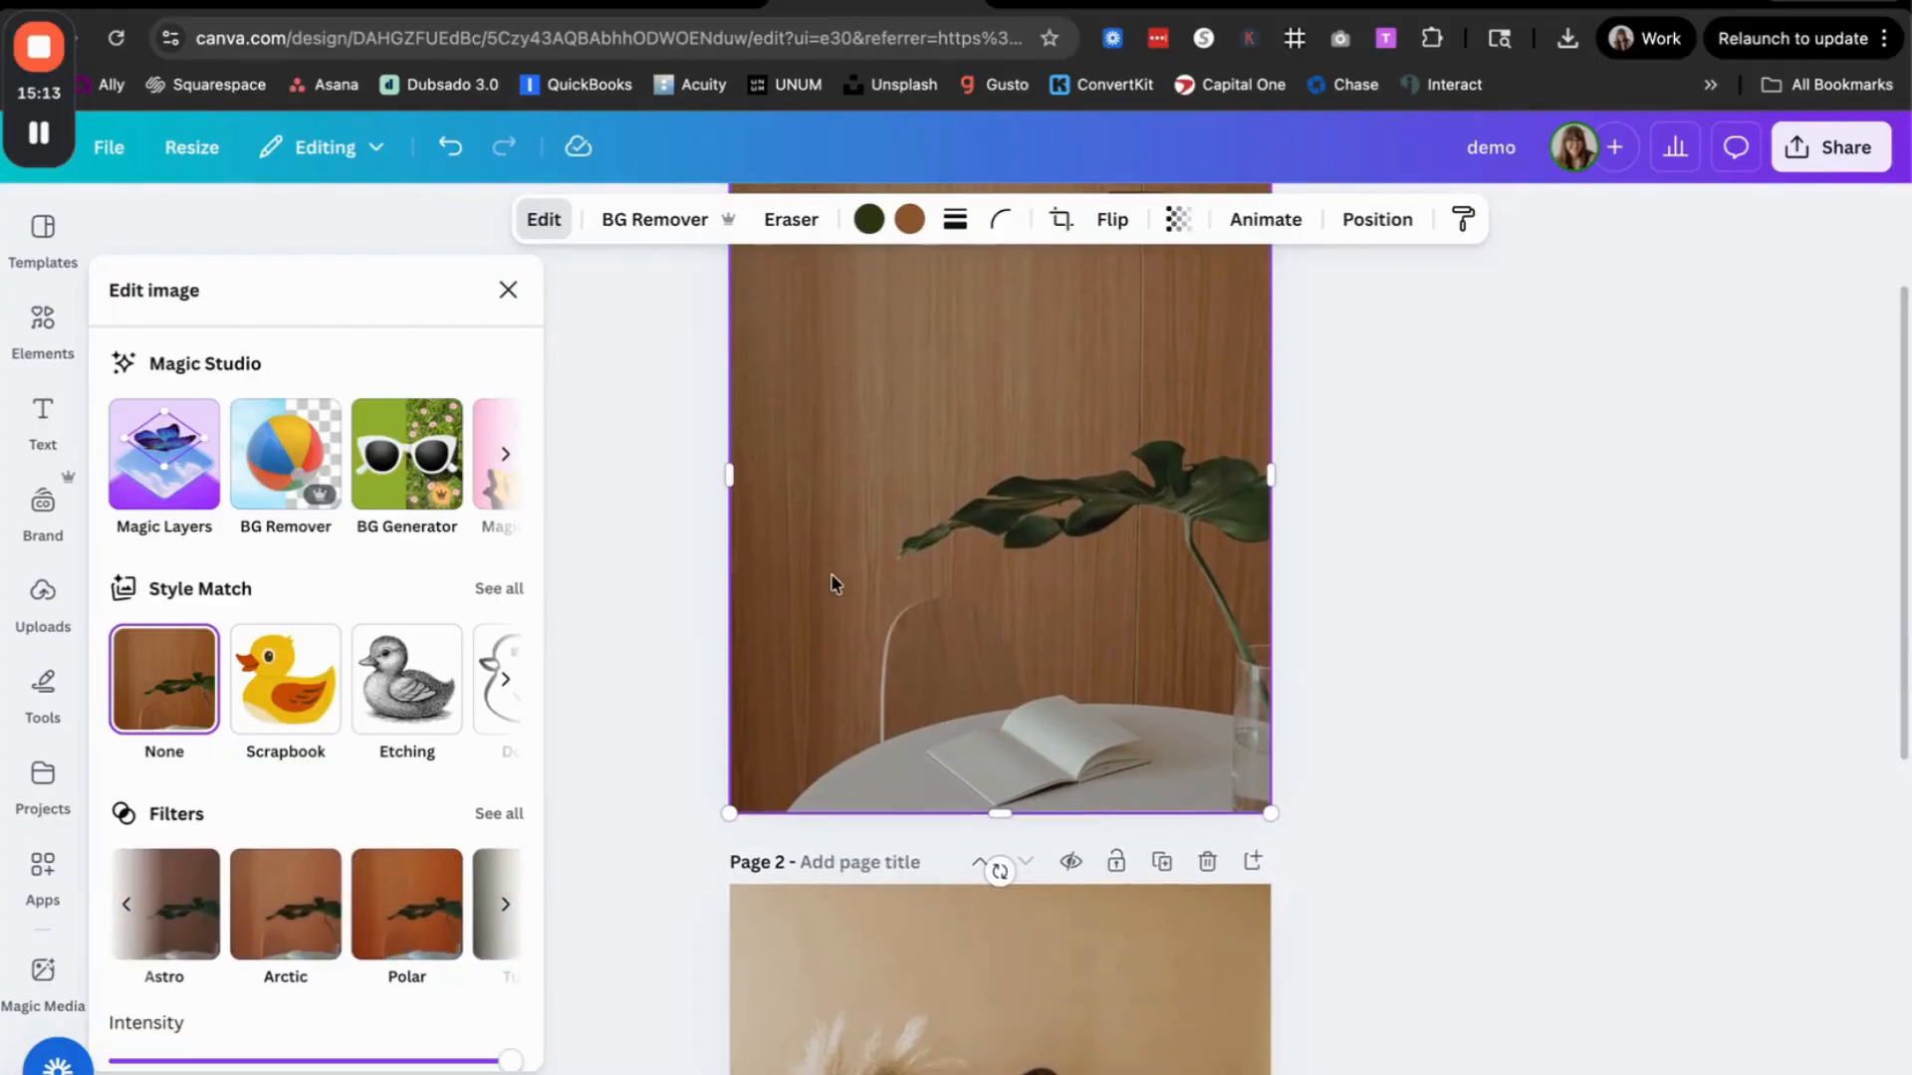
pyautogui.scroll(-2, 834, 583)
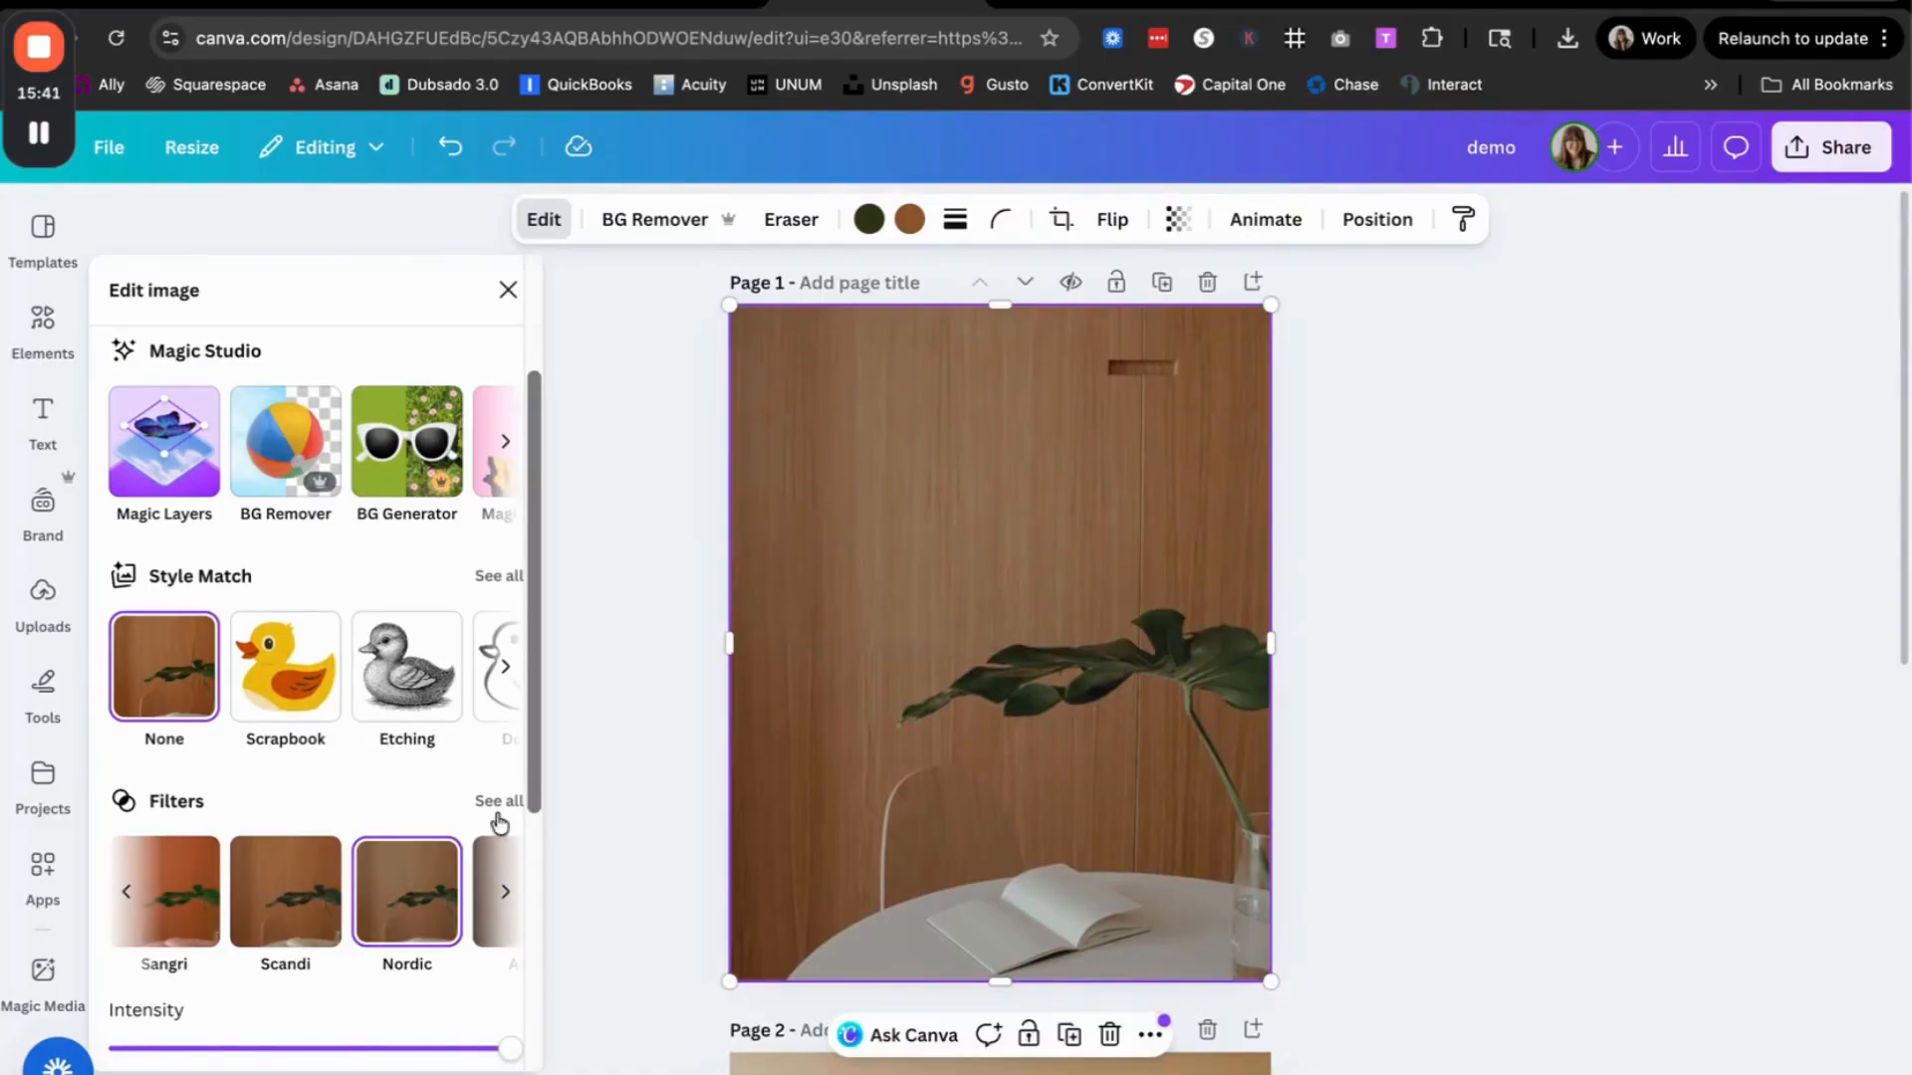
pyautogui.click(624, 732)
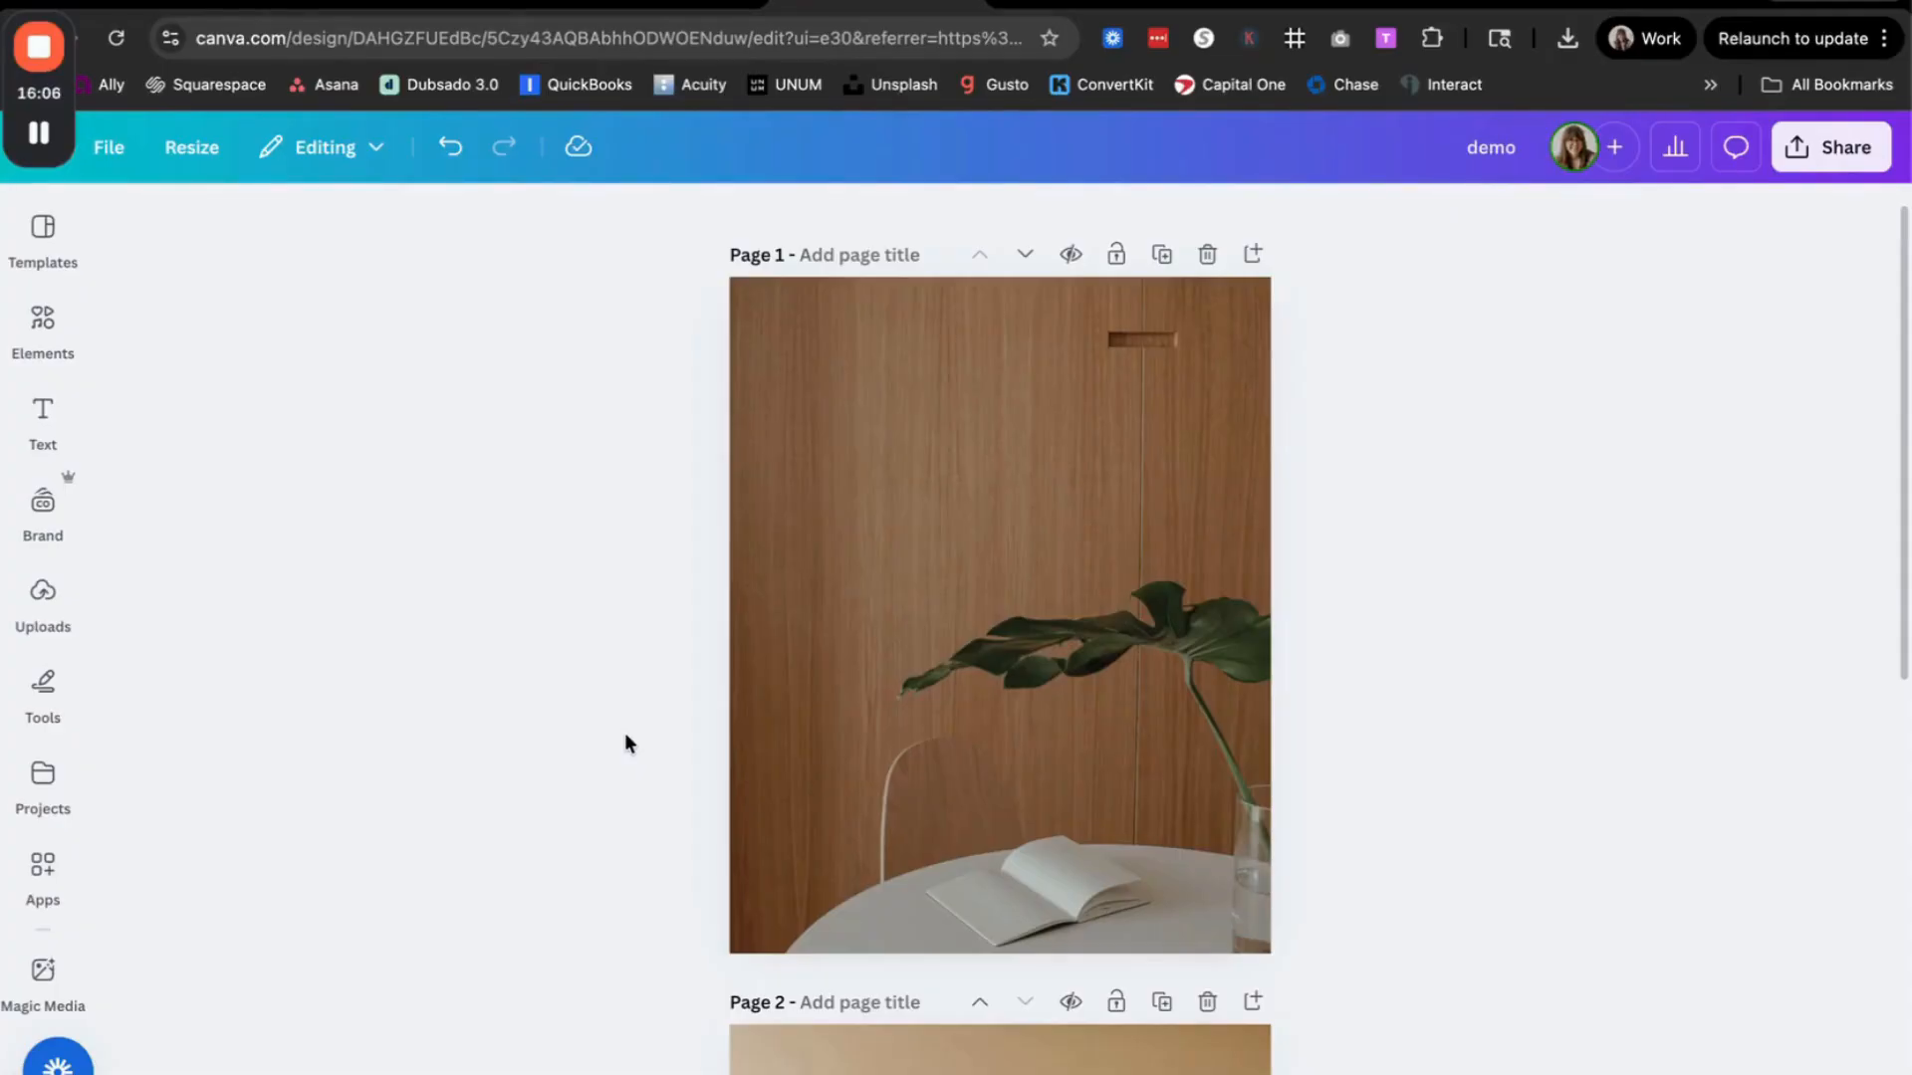
# Step: Compare the color, temperature and tone of the filtered page 1 photo with the page 2 portrait
pyautogui.scroll(-3, 625, 733)
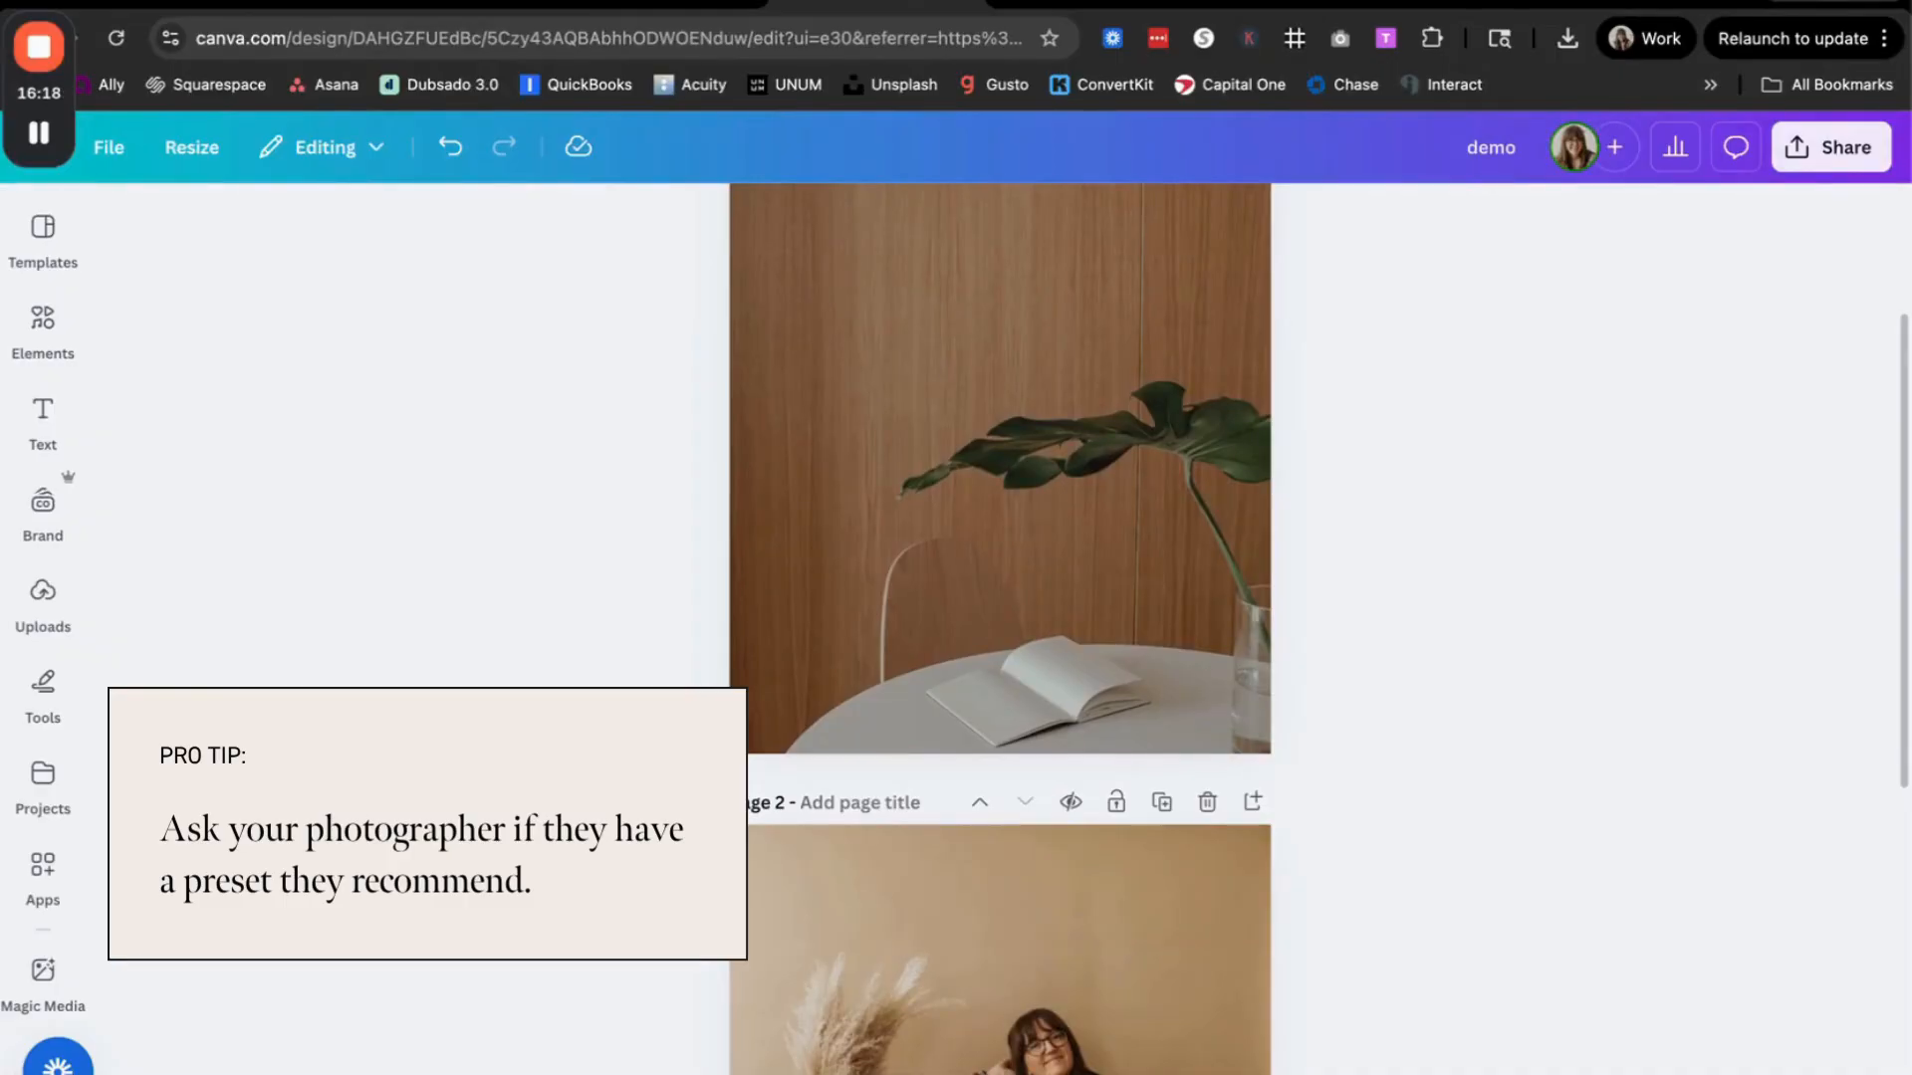
pyautogui.scroll(-3, 1000, 627)
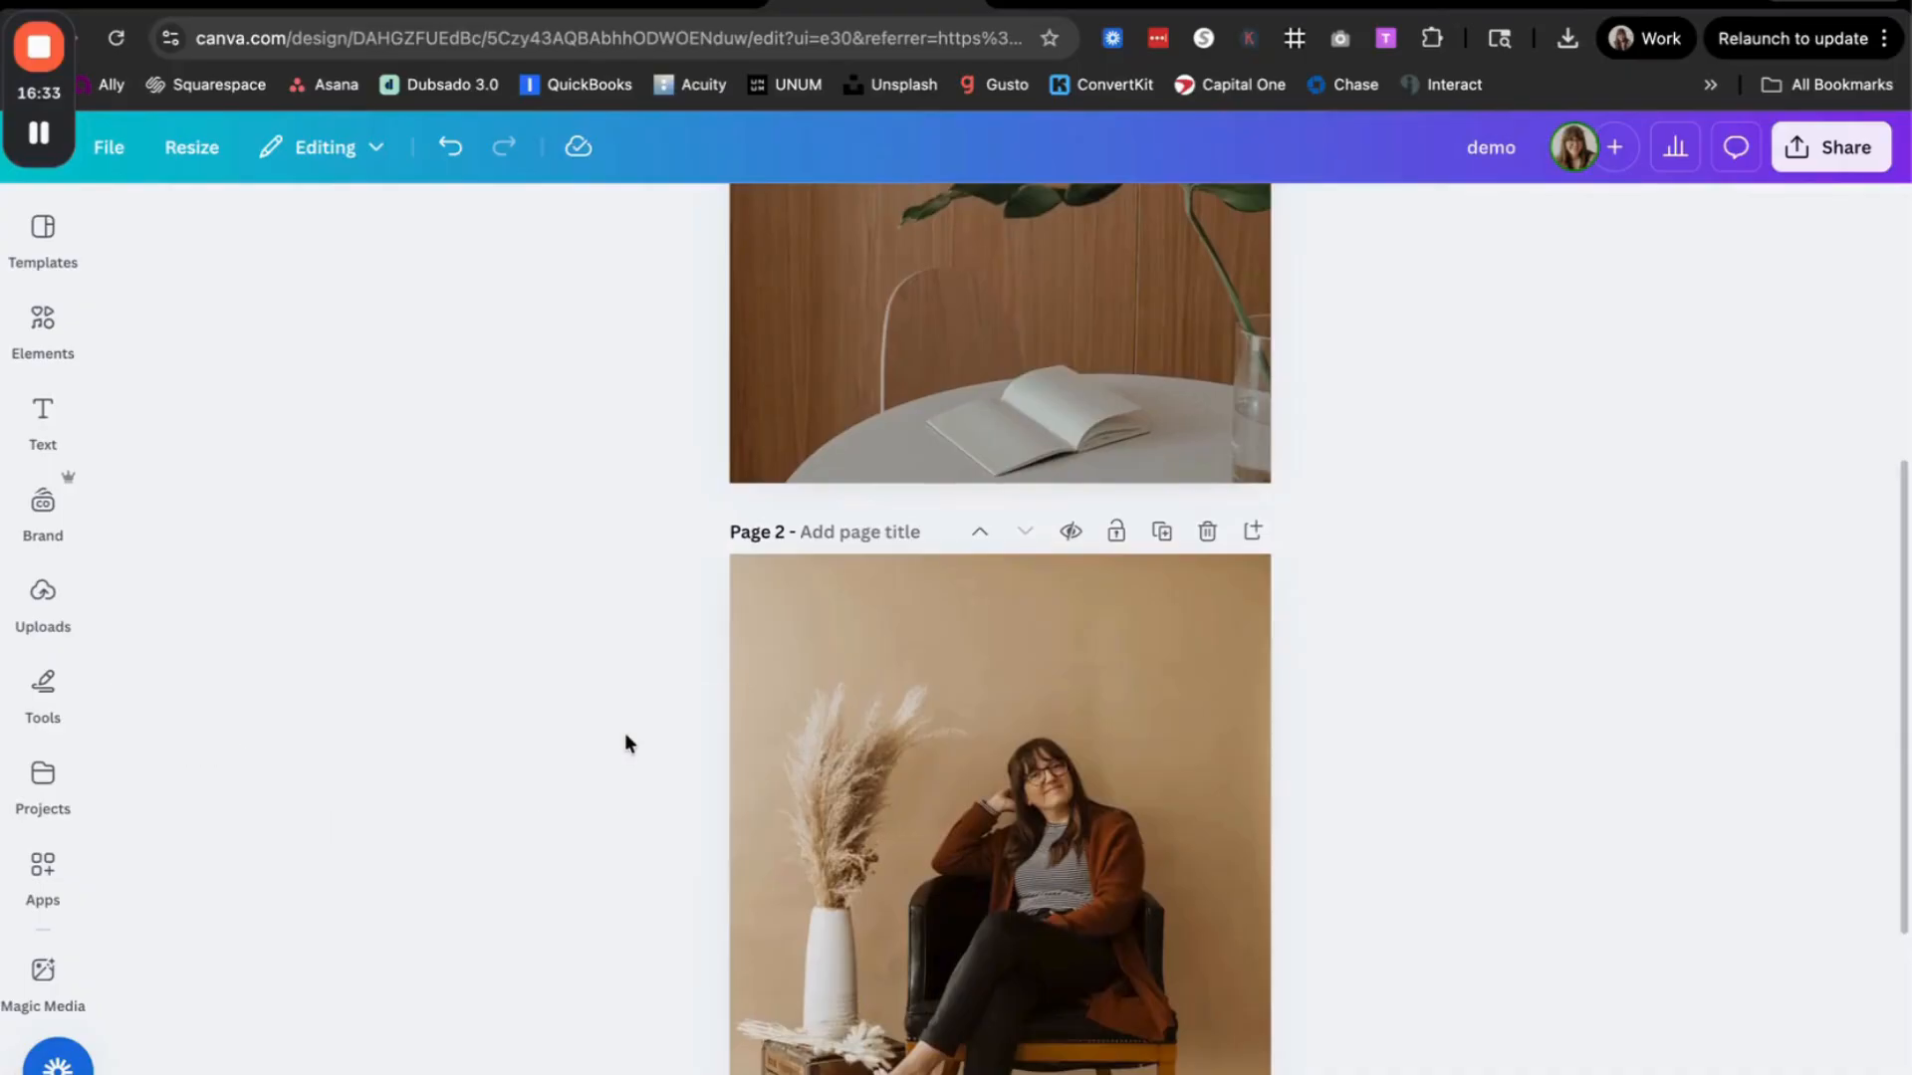
pyautogui.scroll(3, 624, 743)
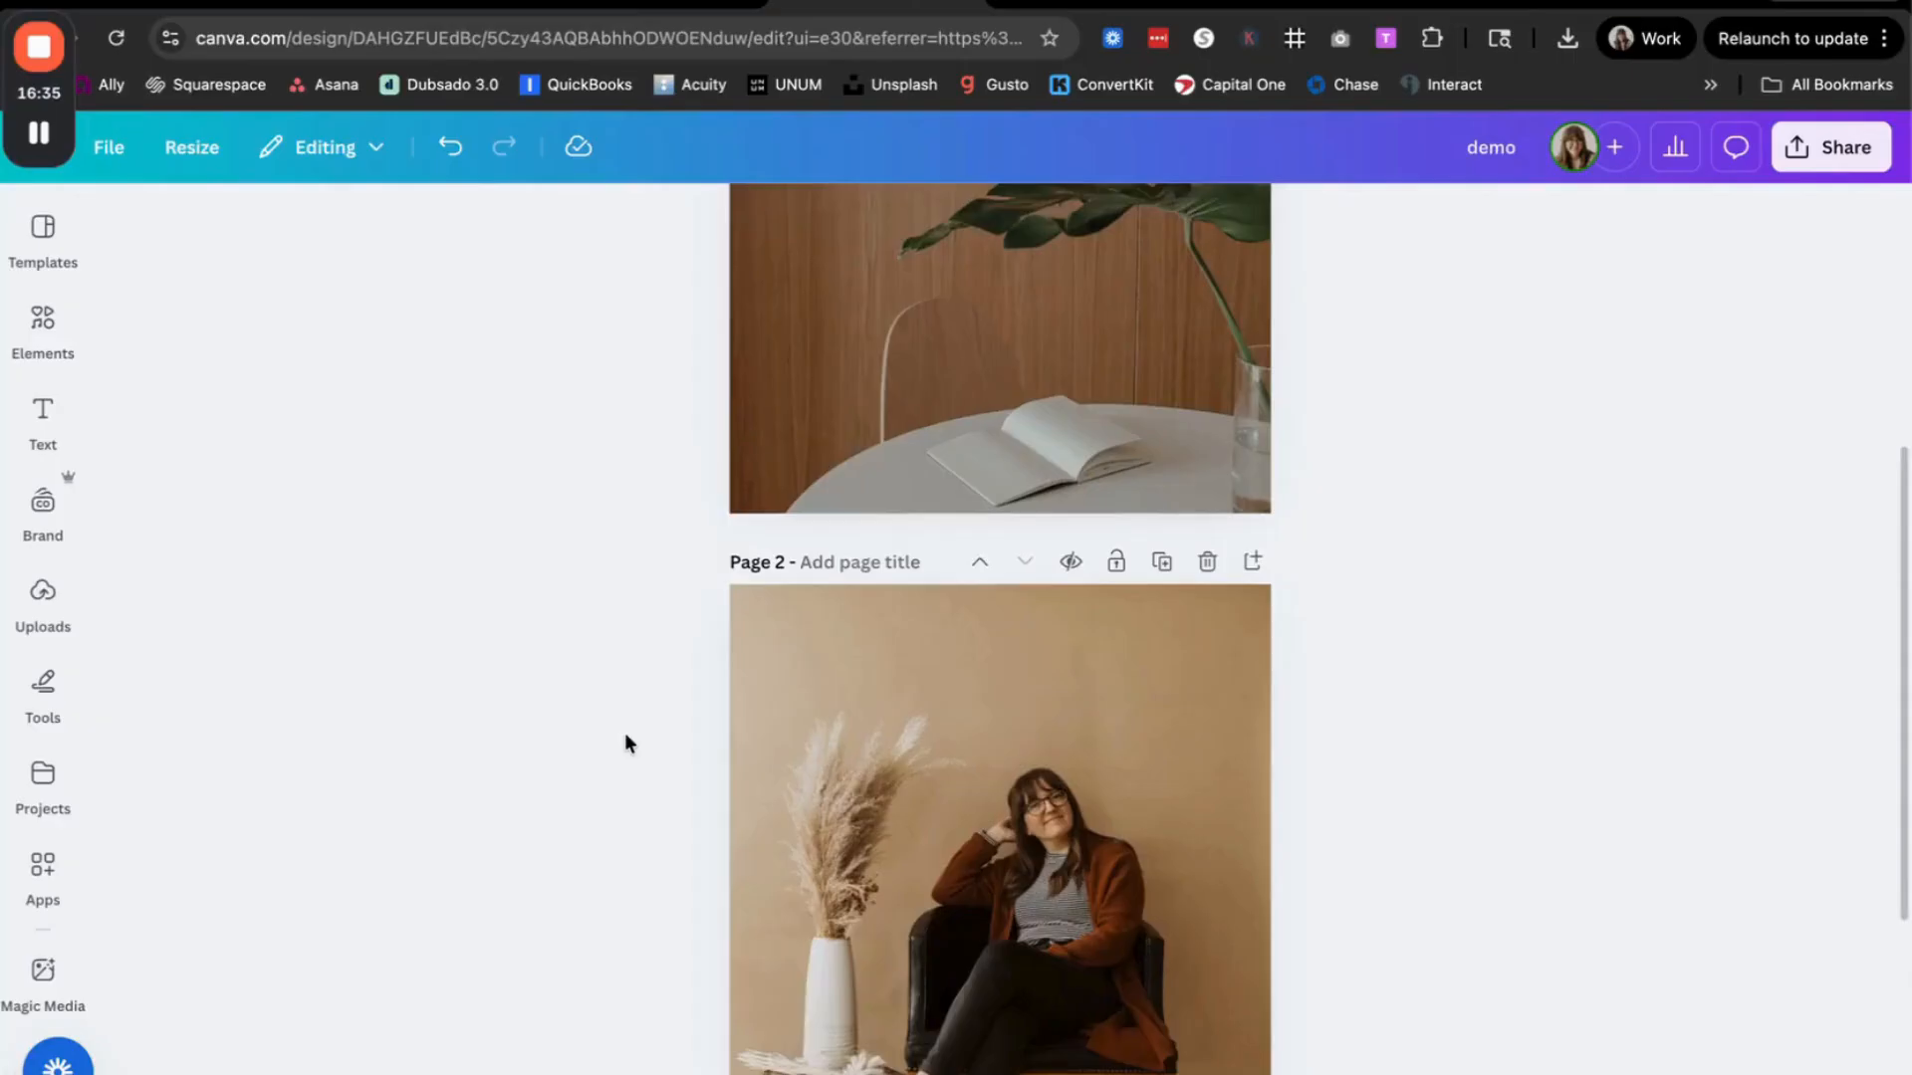
pyautogui.scroll(2, 624, 743)
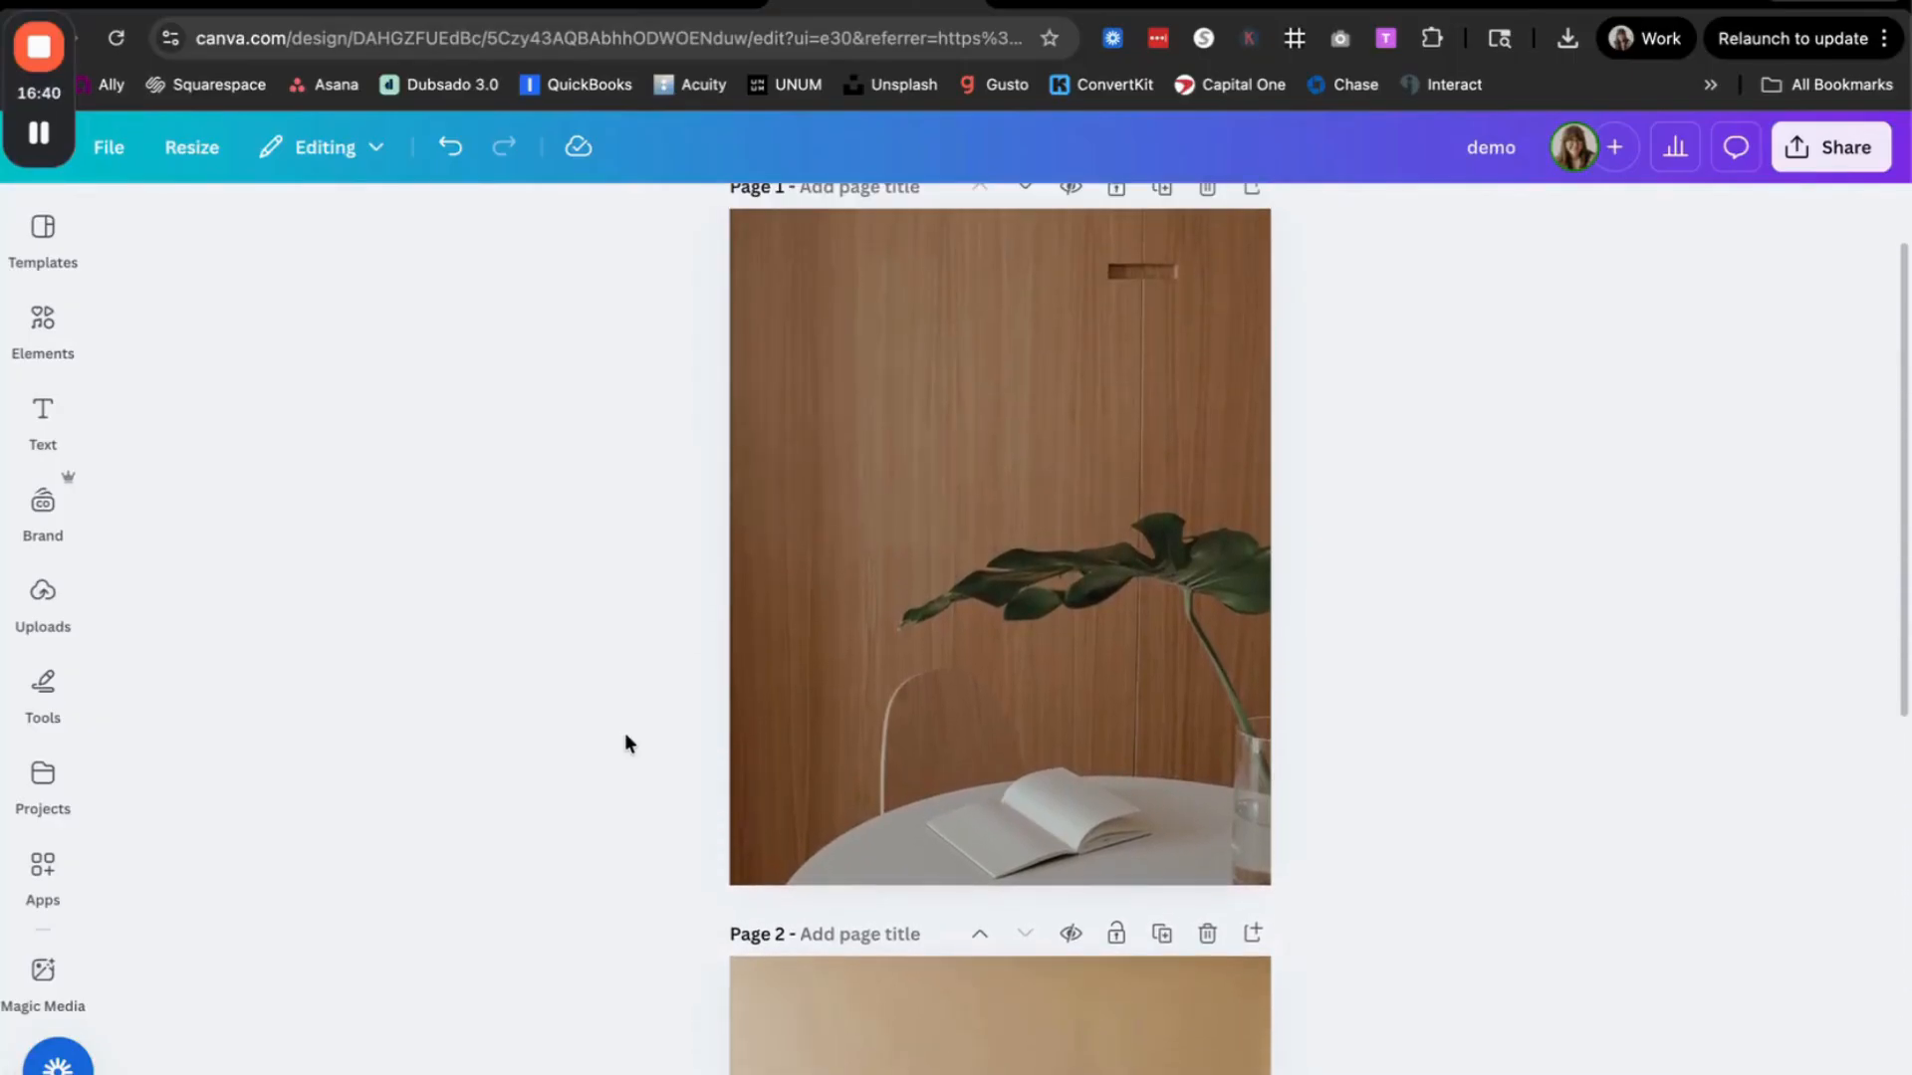
pyautogui.scroll(1, 624, 743)
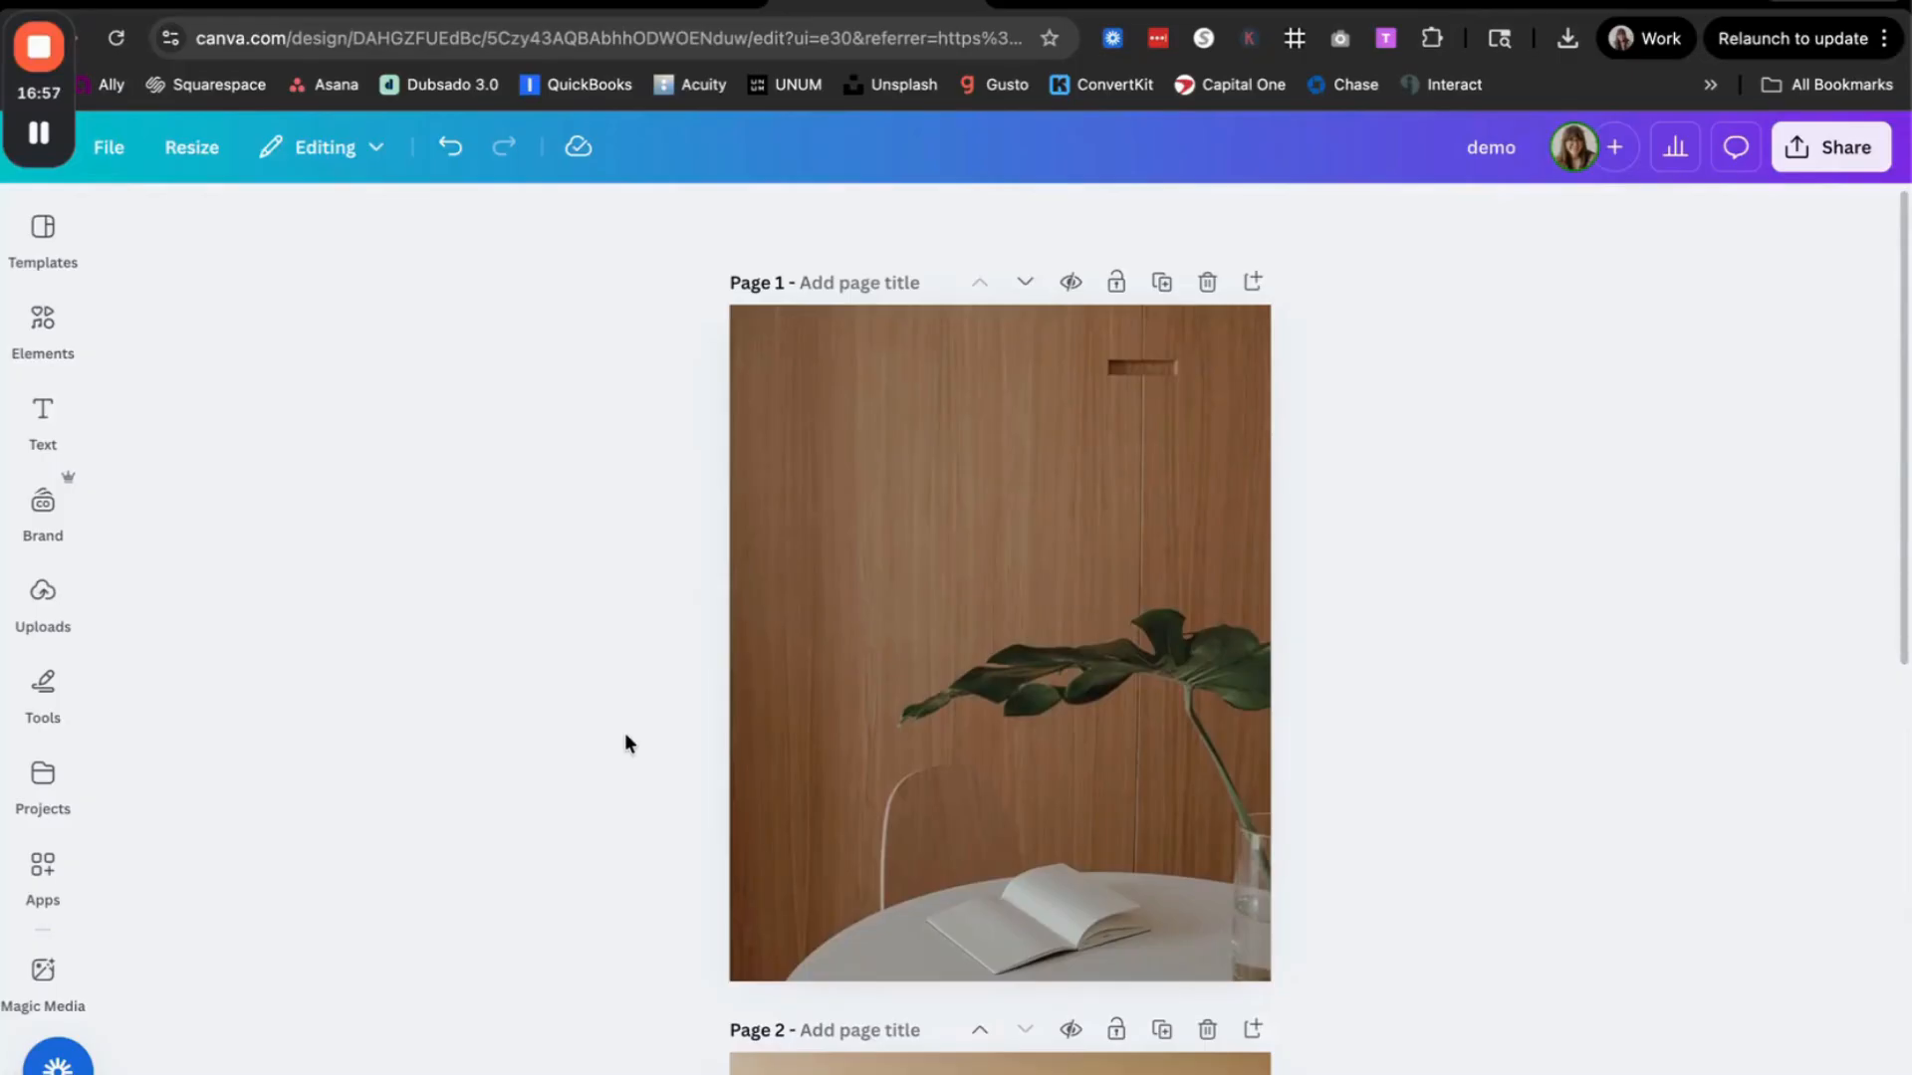
pyautogui.scroll(-3, 625, 743)
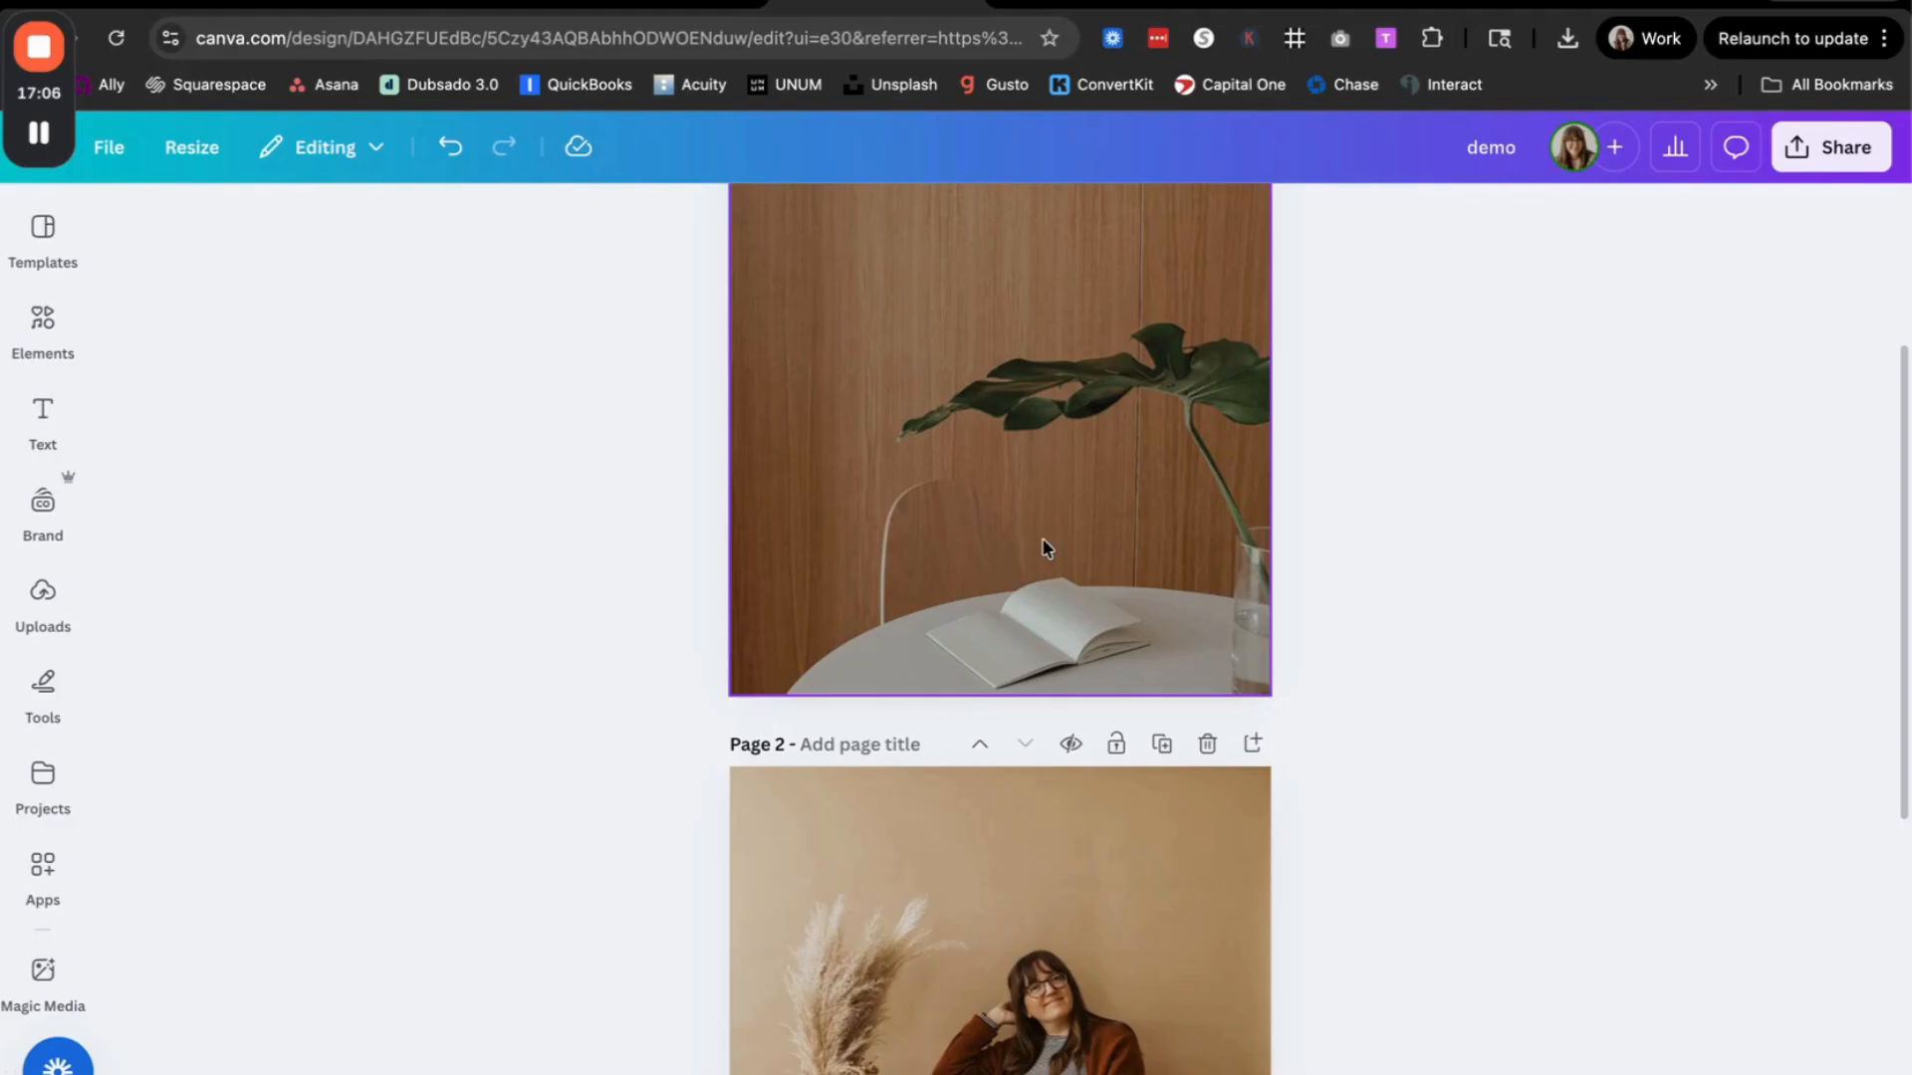
pyautogui.scroll(3, 1046, 548)
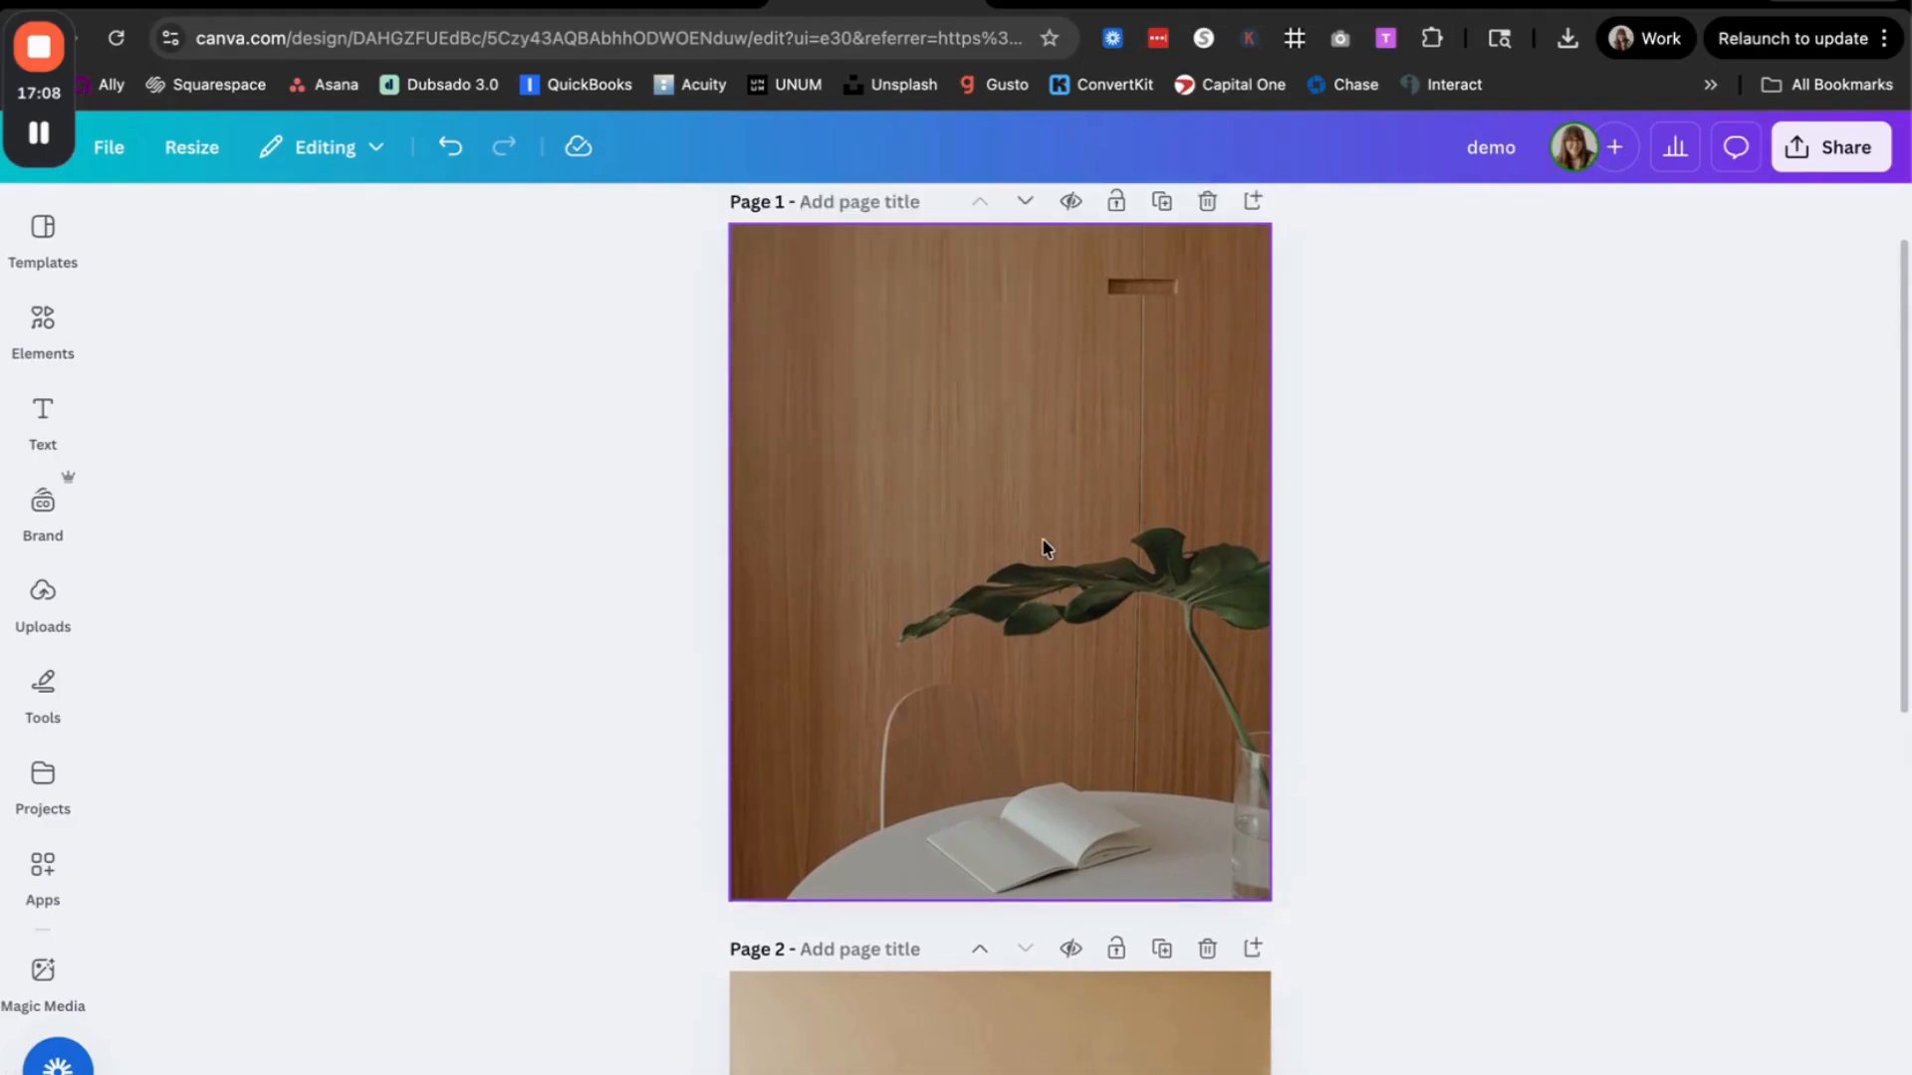
# Step: Apply a black-and-white filter to the page 1 wood-panel photo
pyautogui.click(1046, 547)
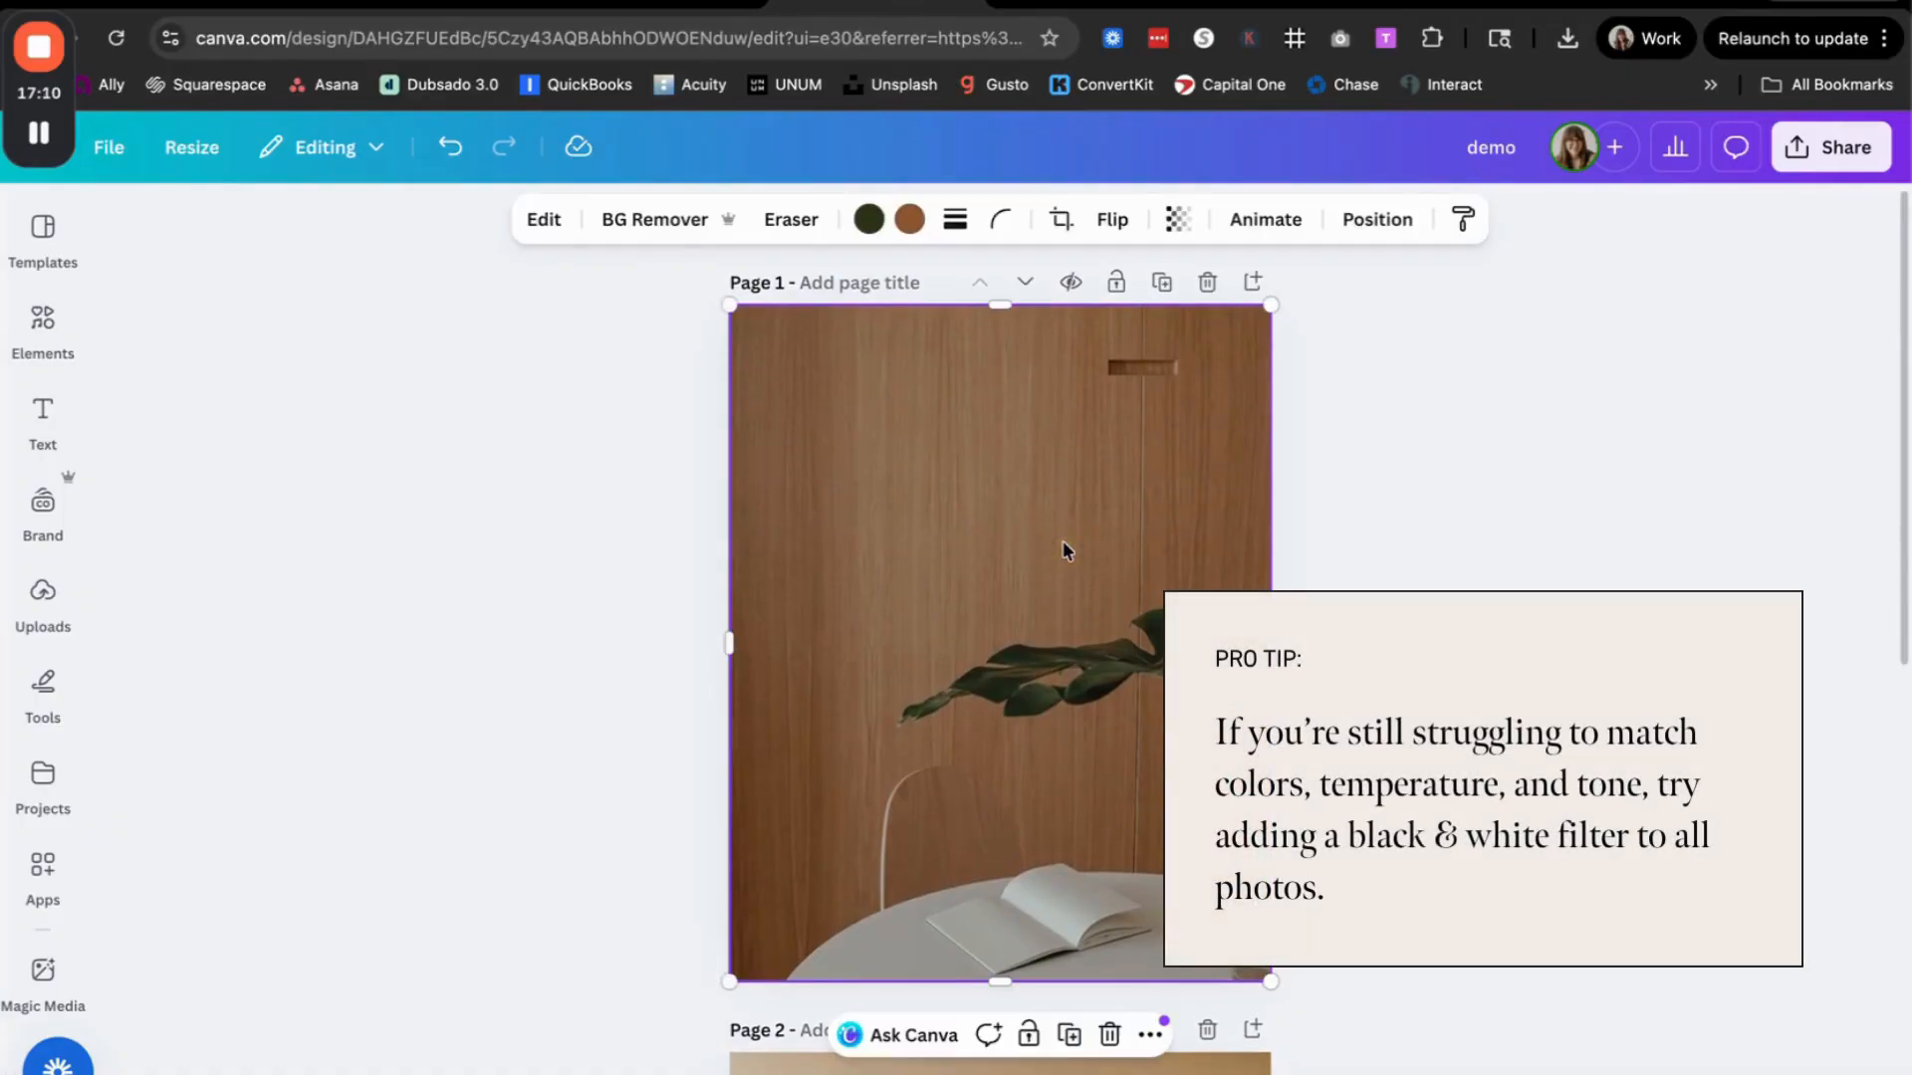
pyautogui.click(541, 220)
pyautogui.scroll(-5, 427, 781)
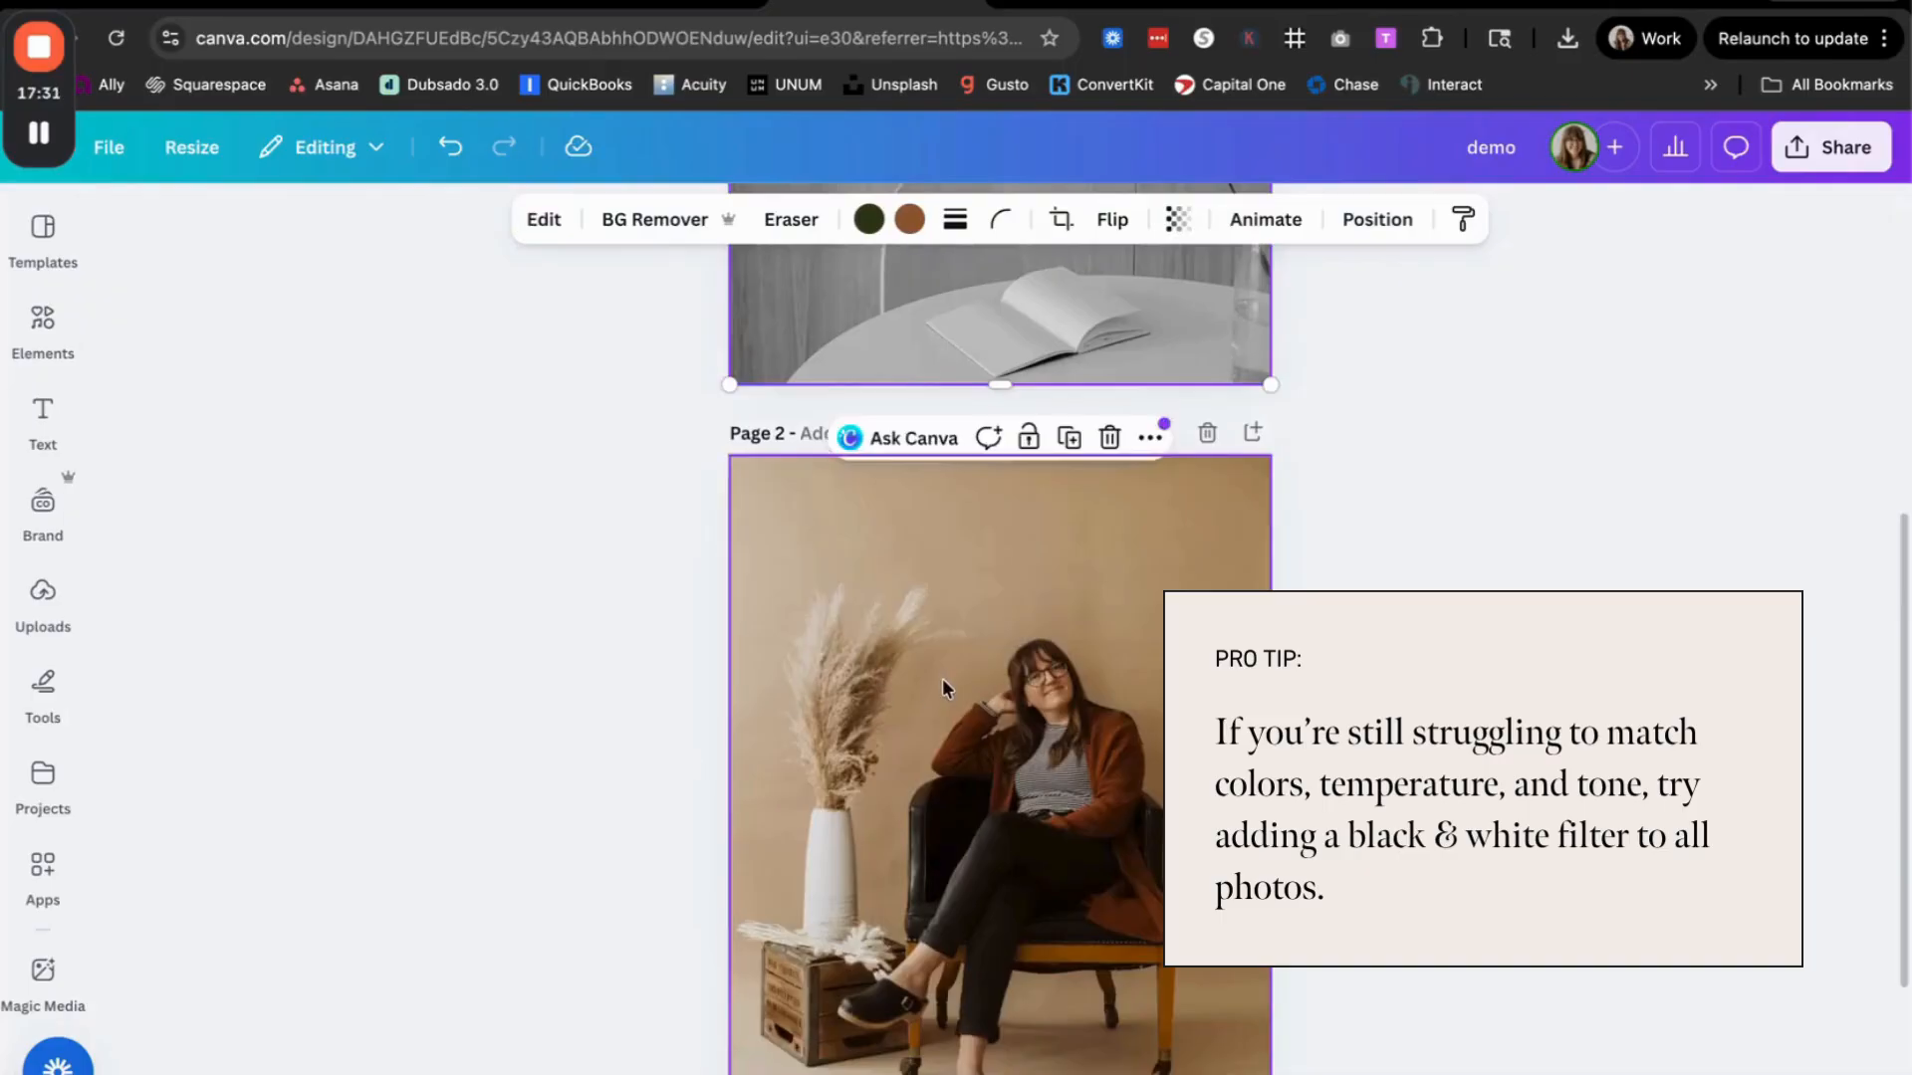
# Step: Apply the Ink filter from the Mono set to the page 2 portrait and compare both black-and-white photos
pyautogui.click(942, 680)
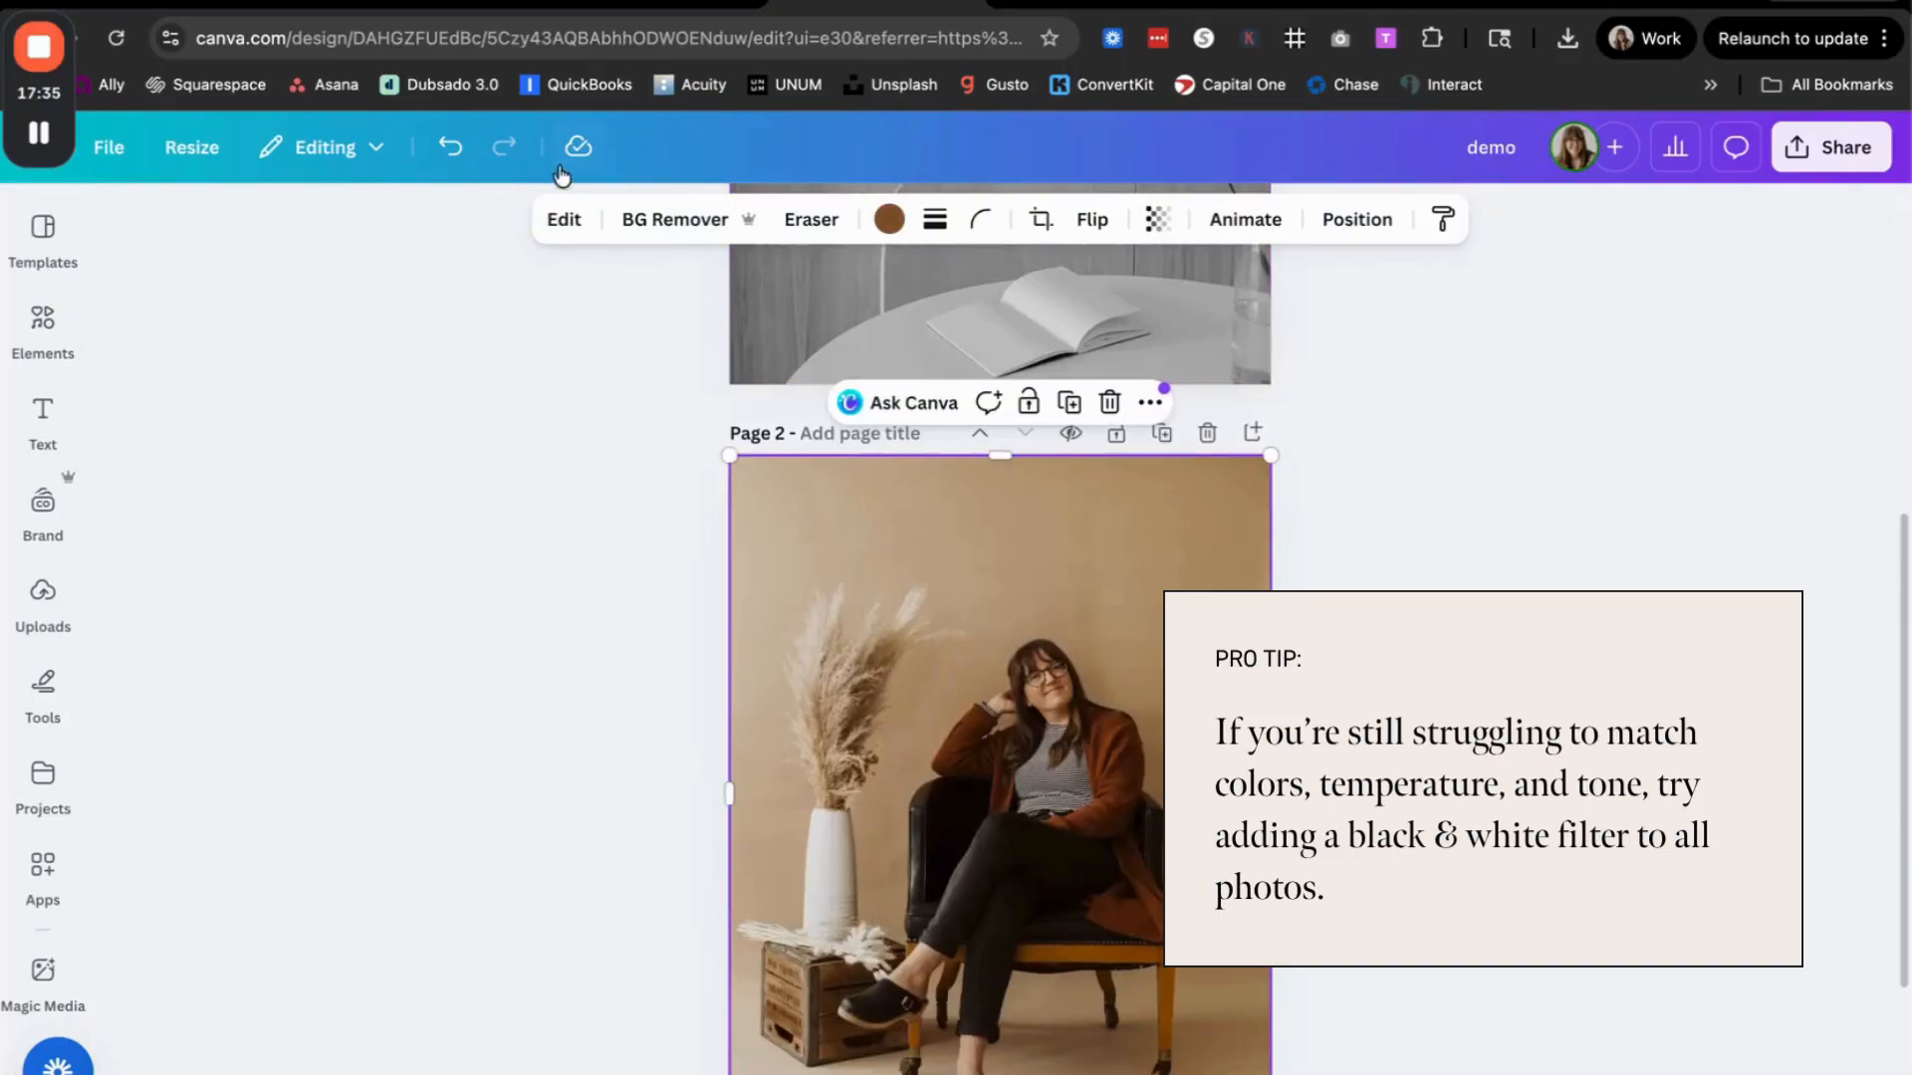
pyautogui.click(561, 219)
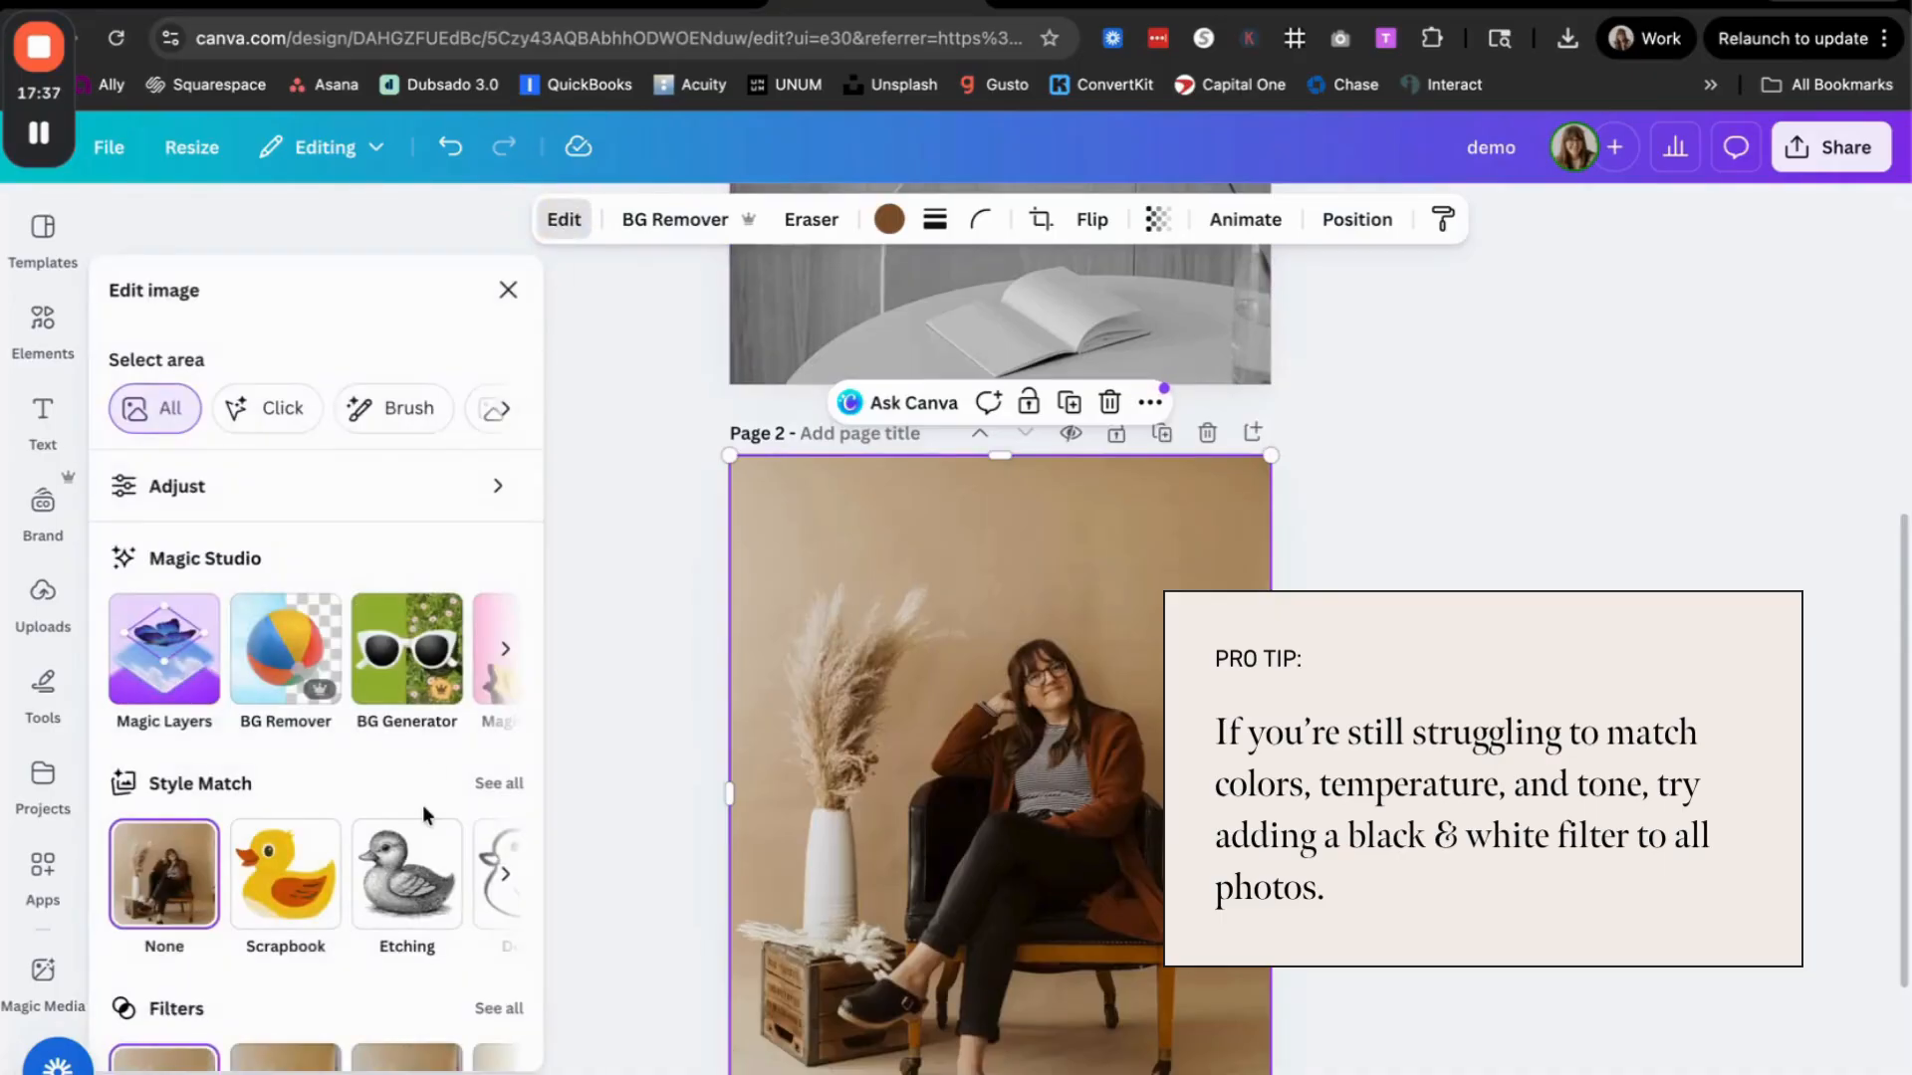
pyautogui.scroll(-3, 319, 697)
pyautogui.click(498, 786)
pyautogui.scroll(-5, 392, 677)
pyautogui.scroll(-5, 388, 674)
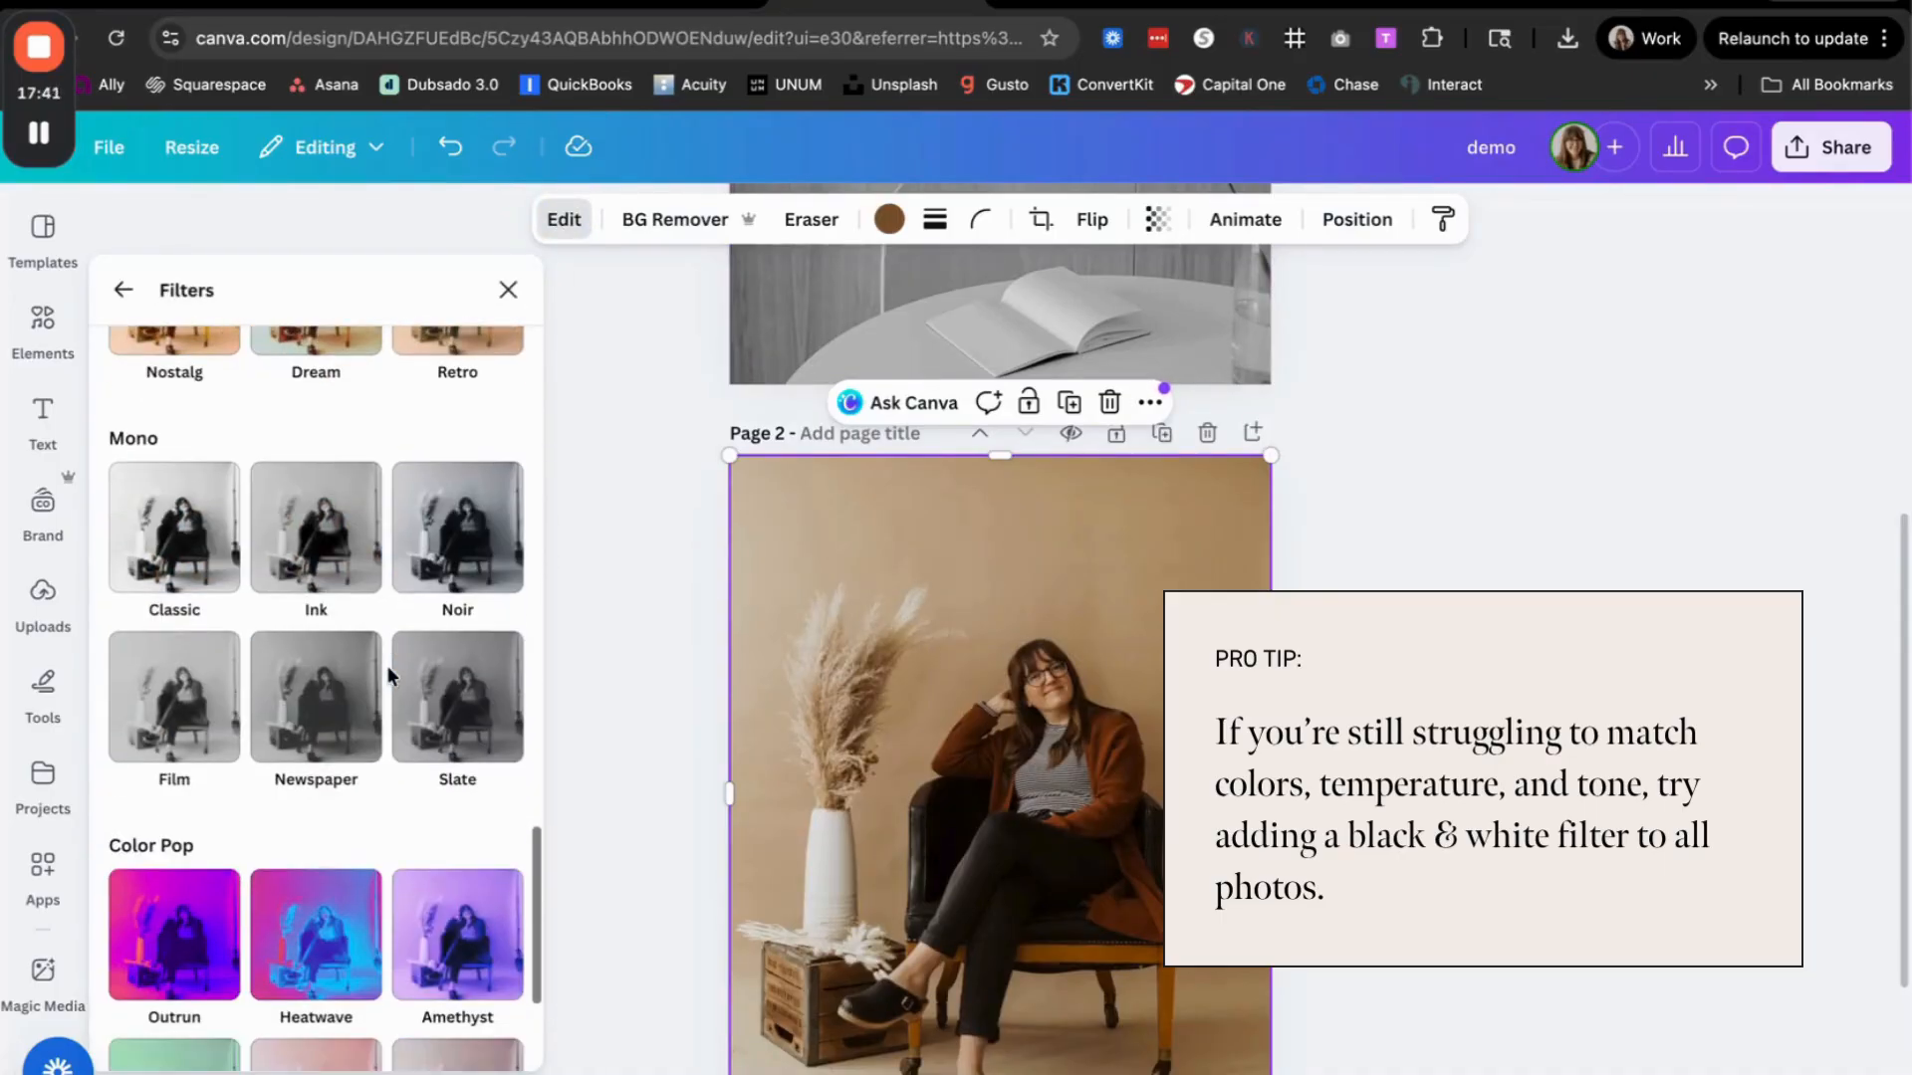
pyautogui.click(329, 548)
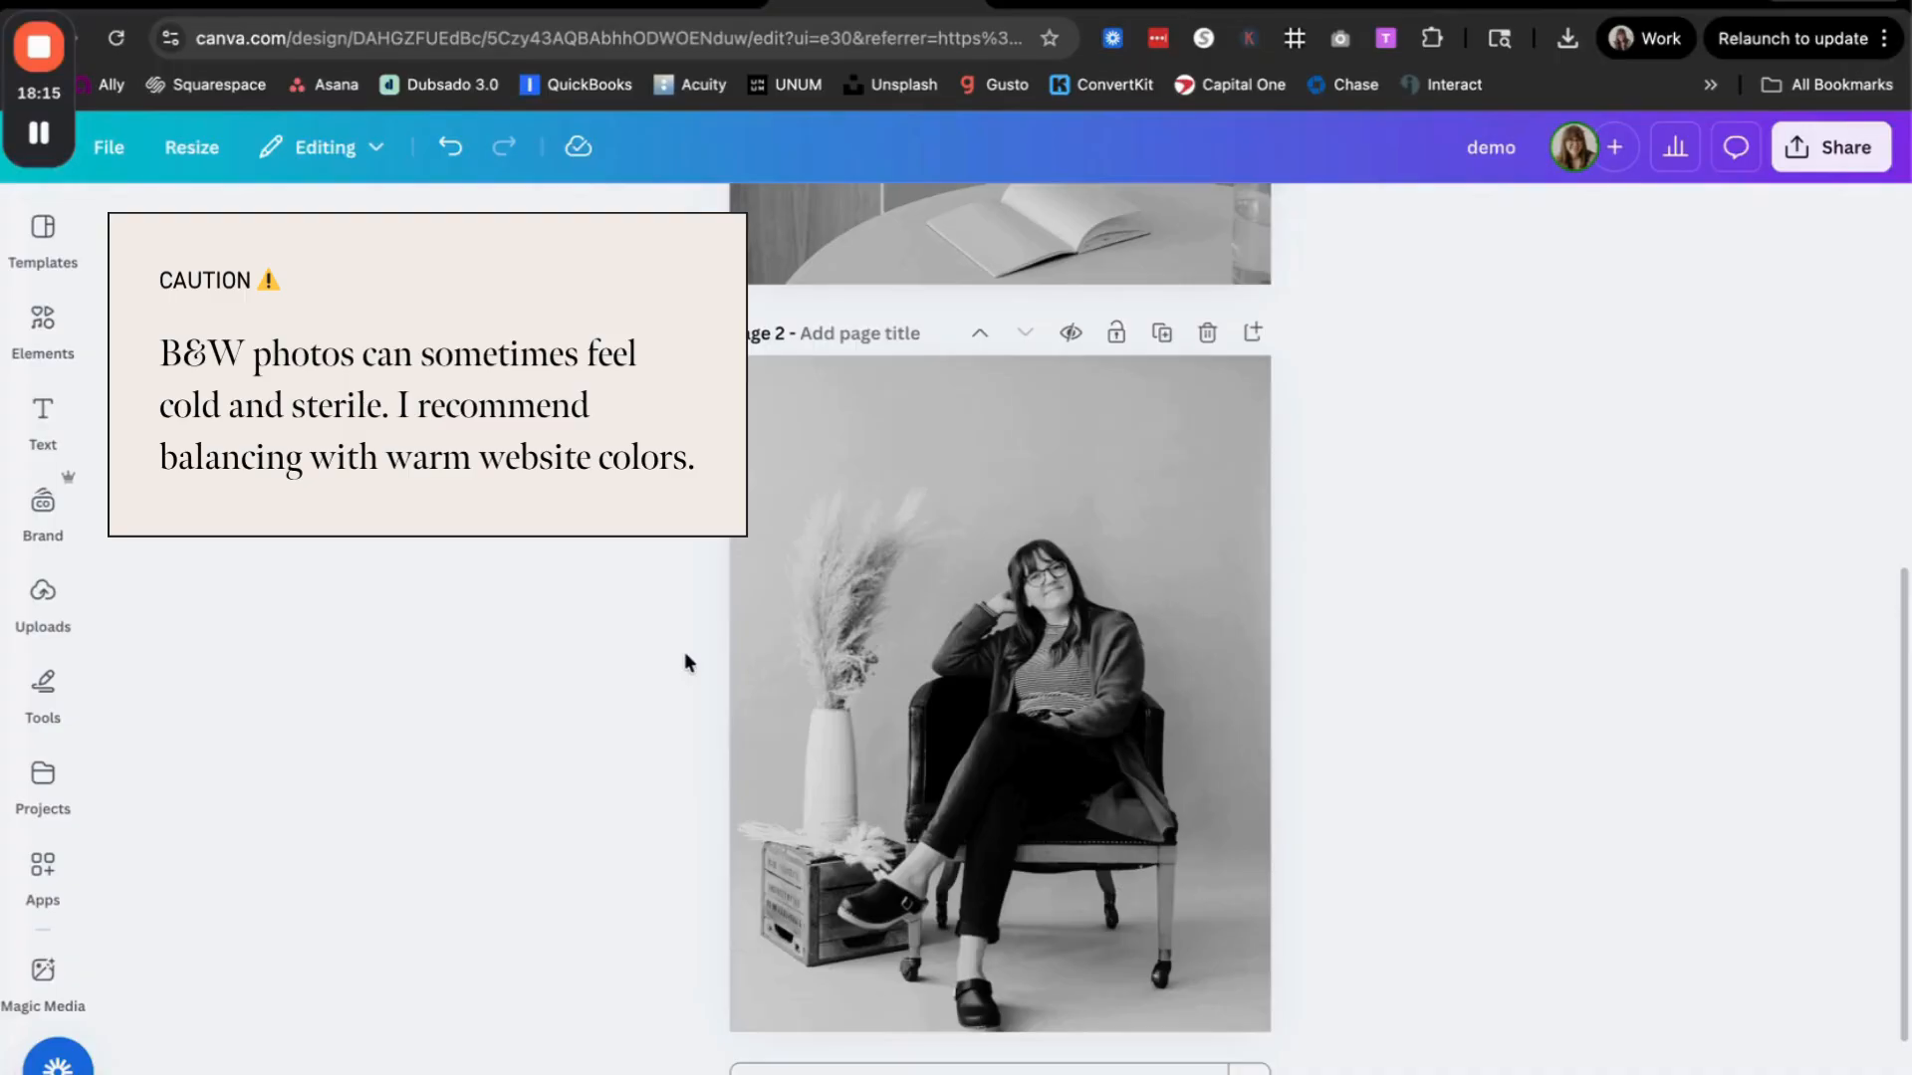
pyautogui.scroll(6, 684, 651)
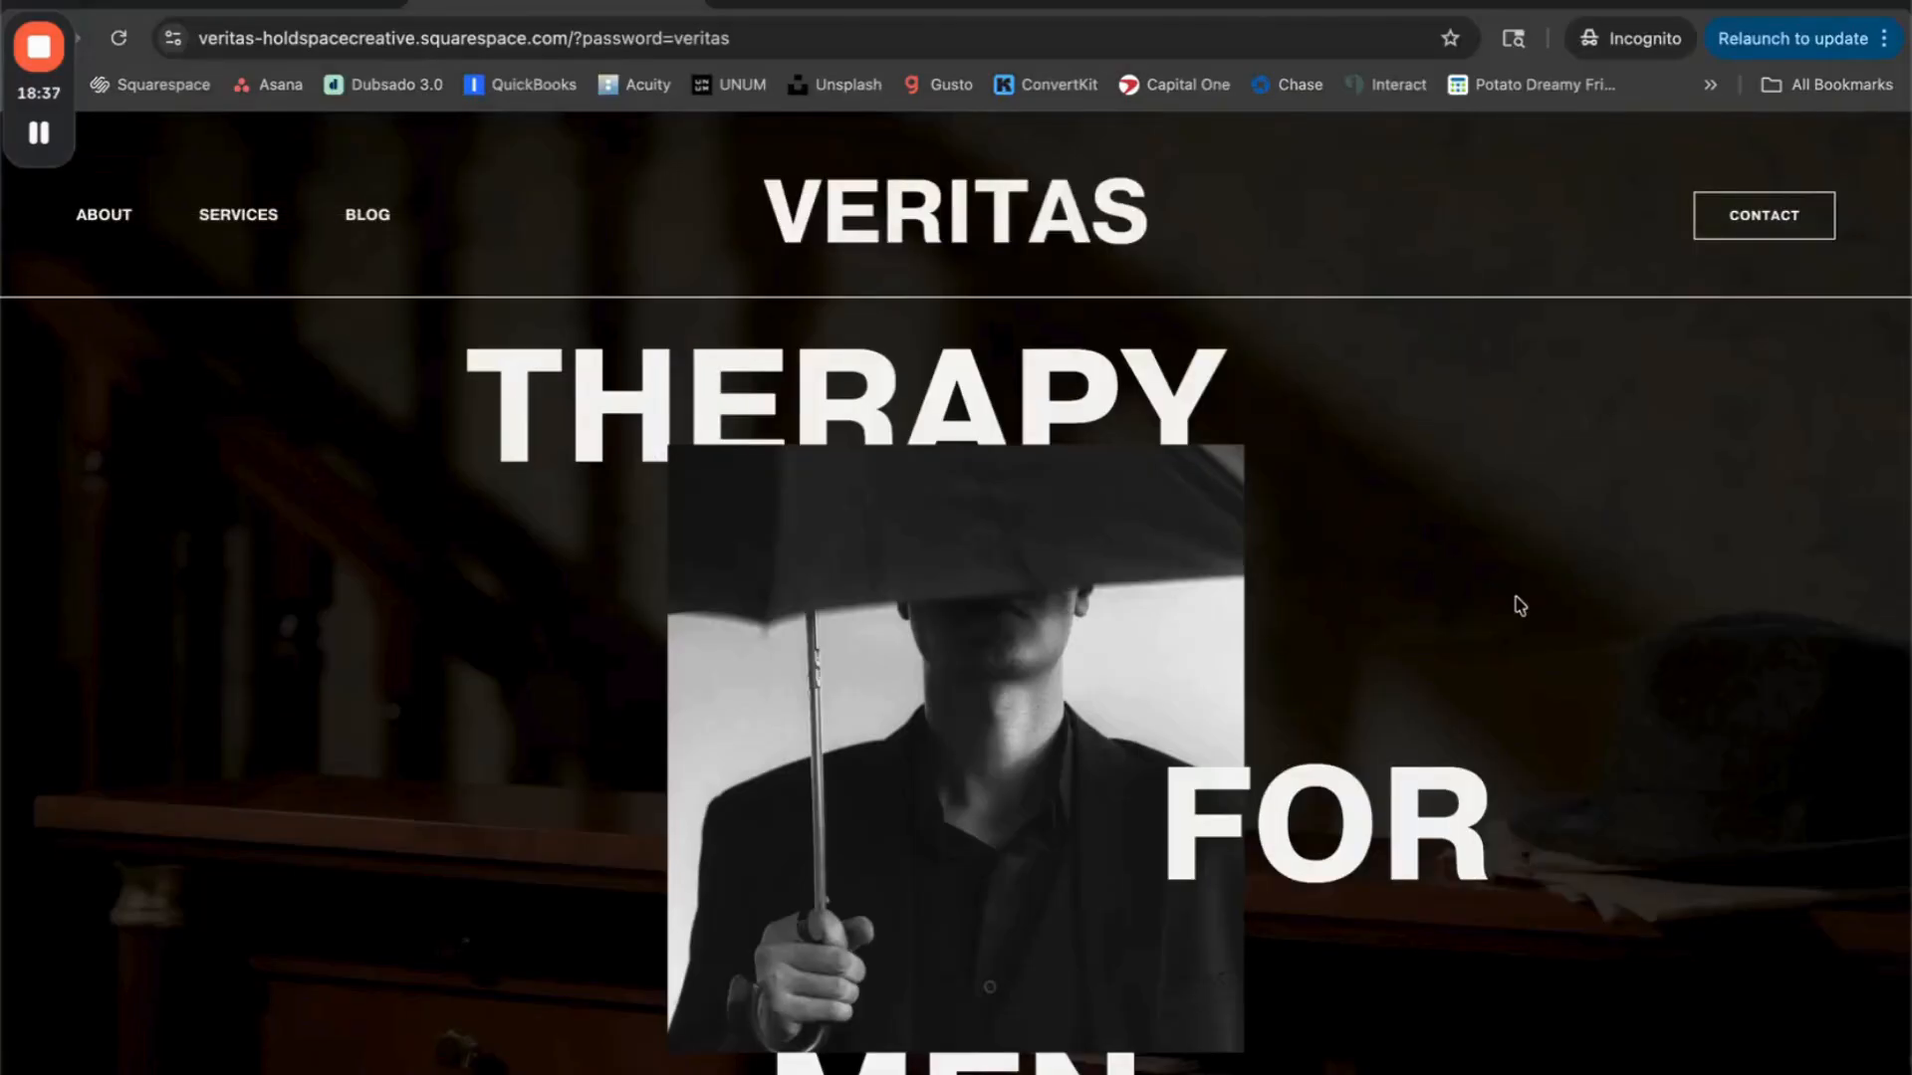
# Step: On the Veritas therapy website, examine how the black-and-white hero image, the therapist portraits and the cupped-hands photo work together
pyautogui.scroll(-15, 1519, 604)
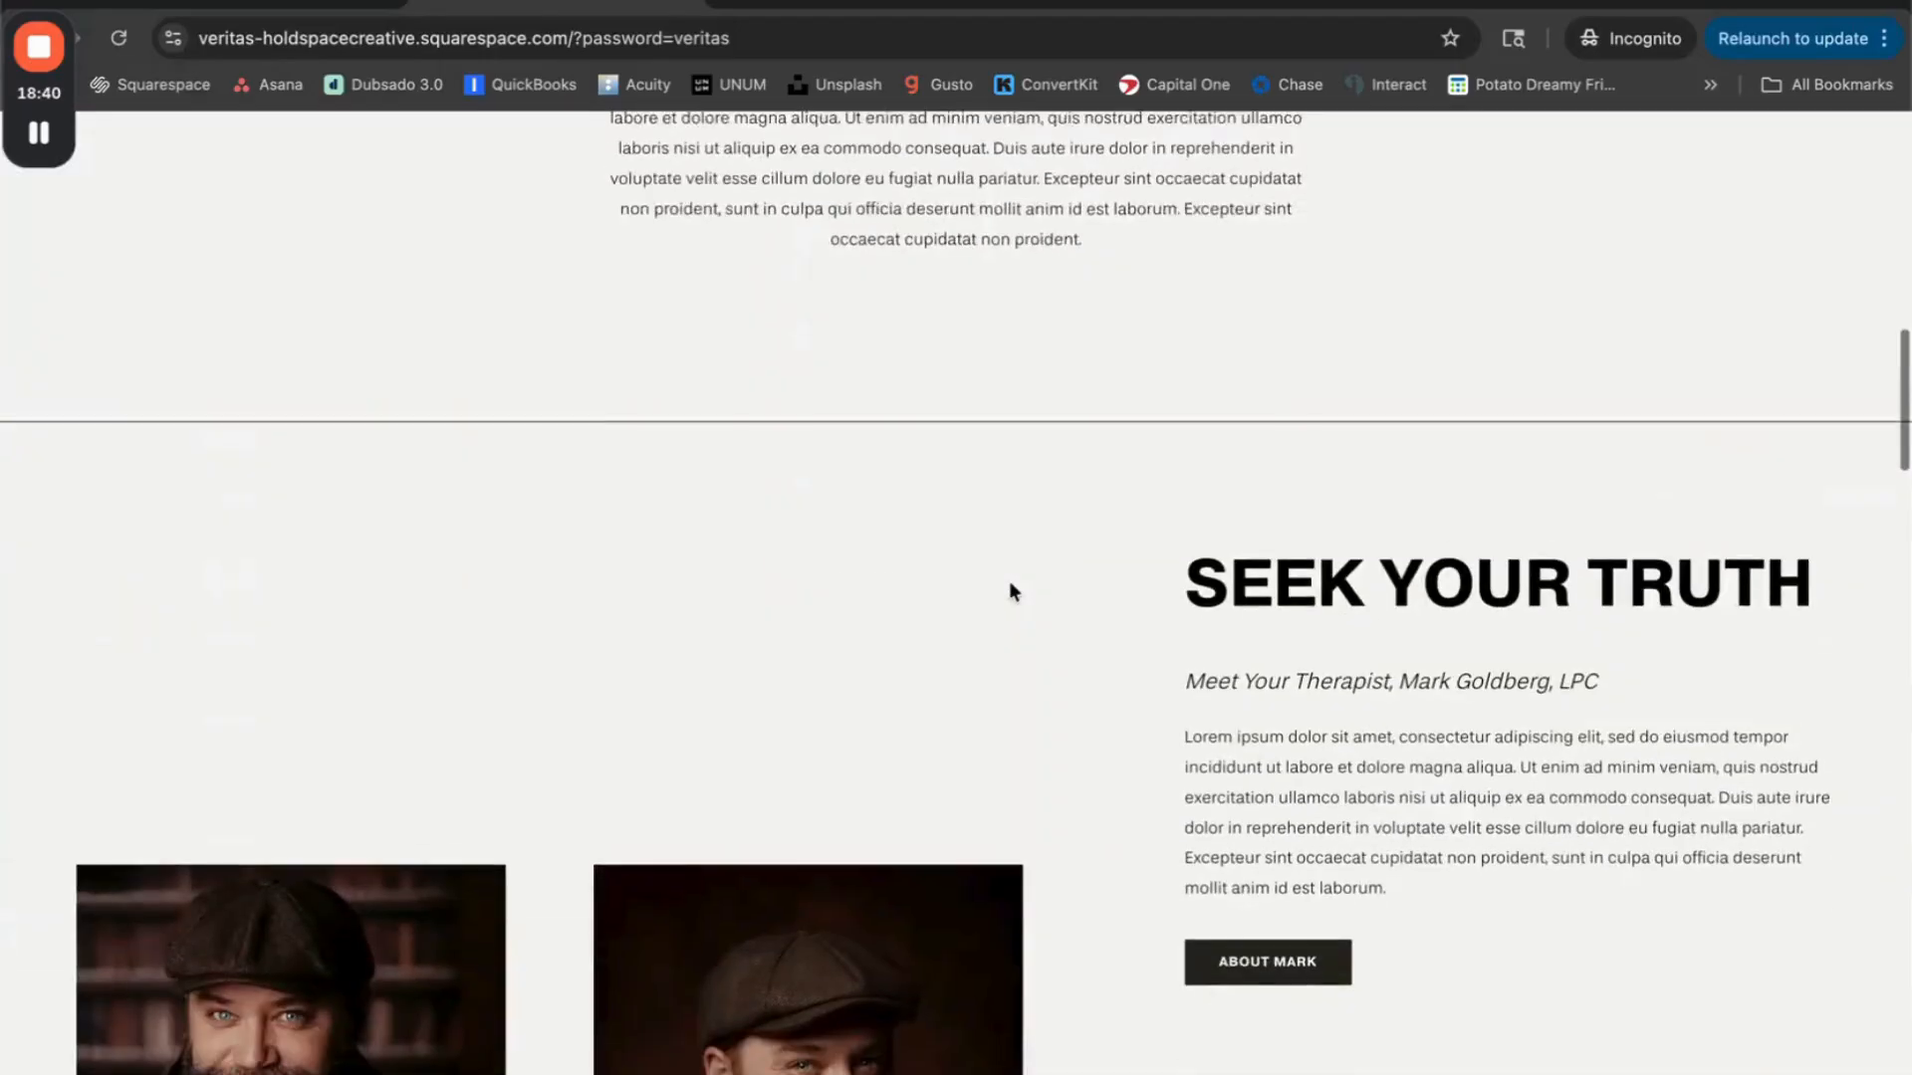
pyautogui.scroll(-5, 1009, 585)
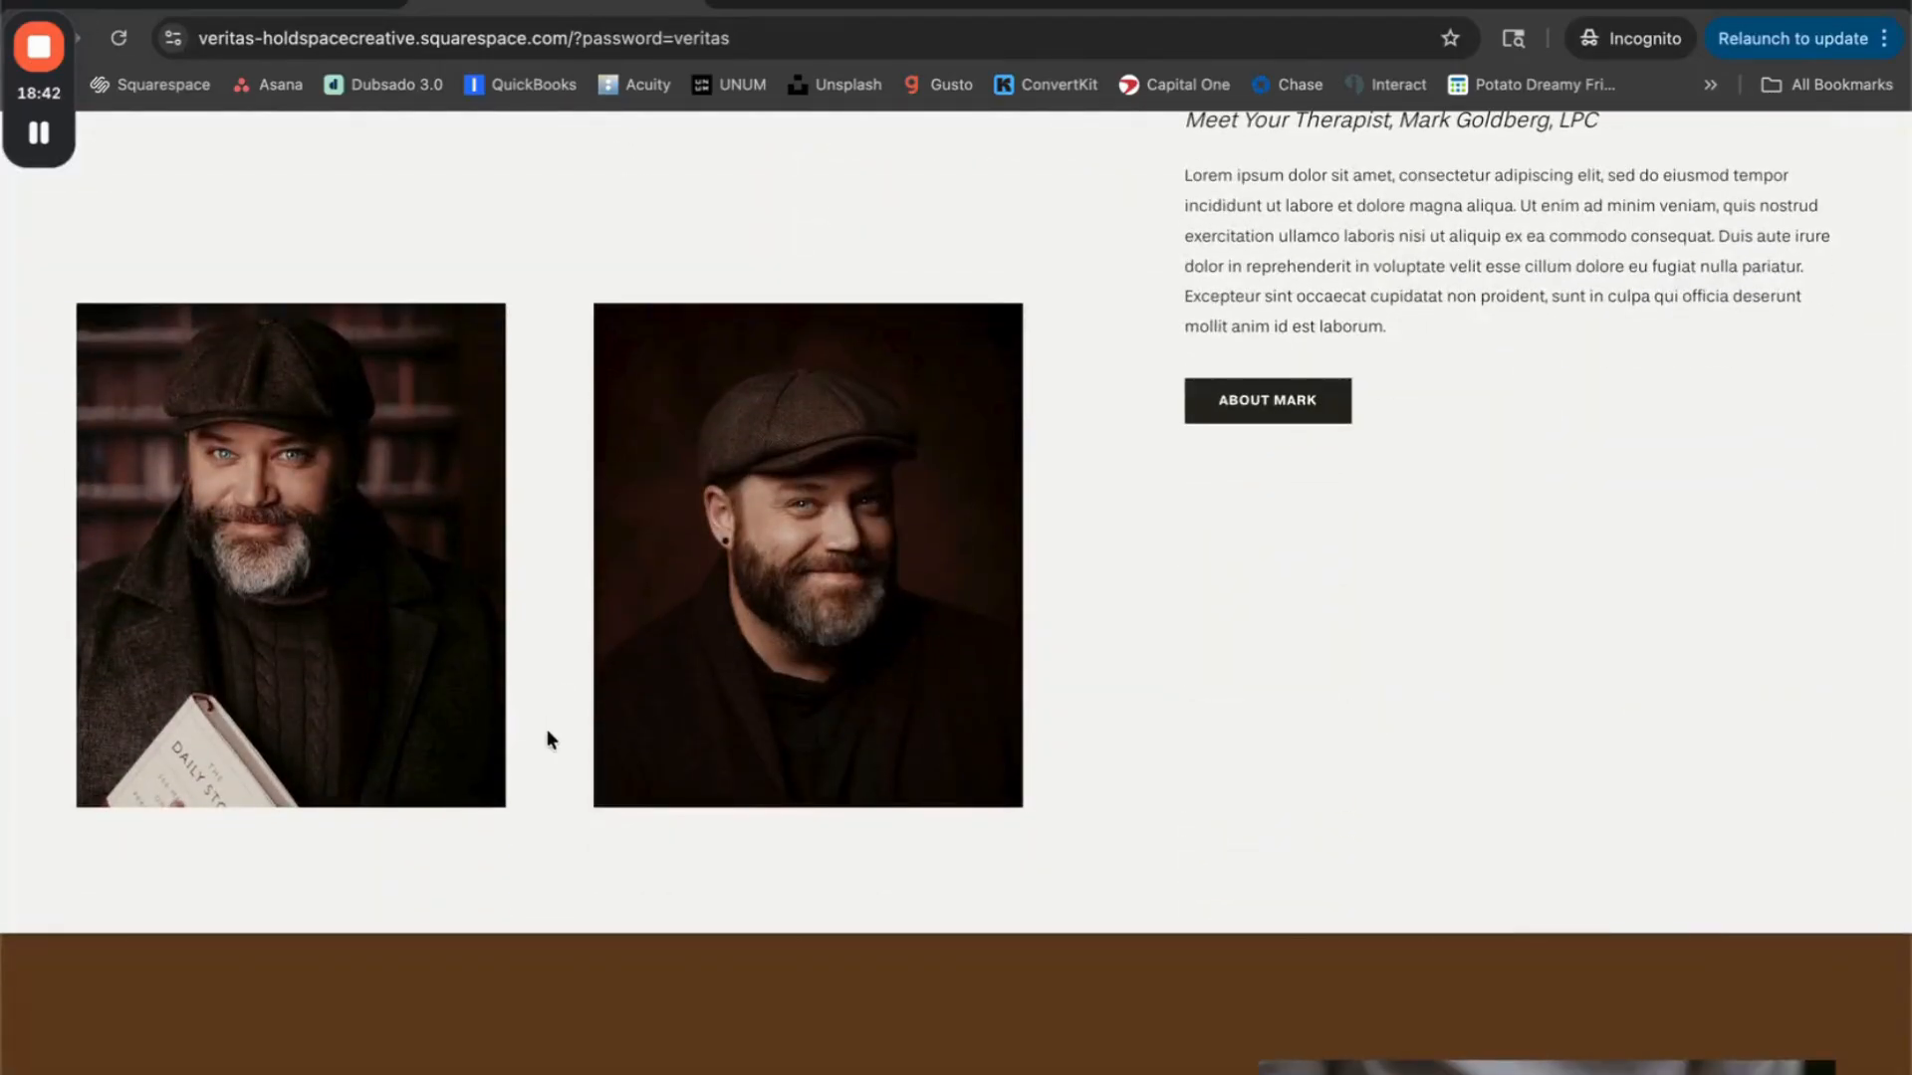
pyautogui.scroll(-7, 547, 732)
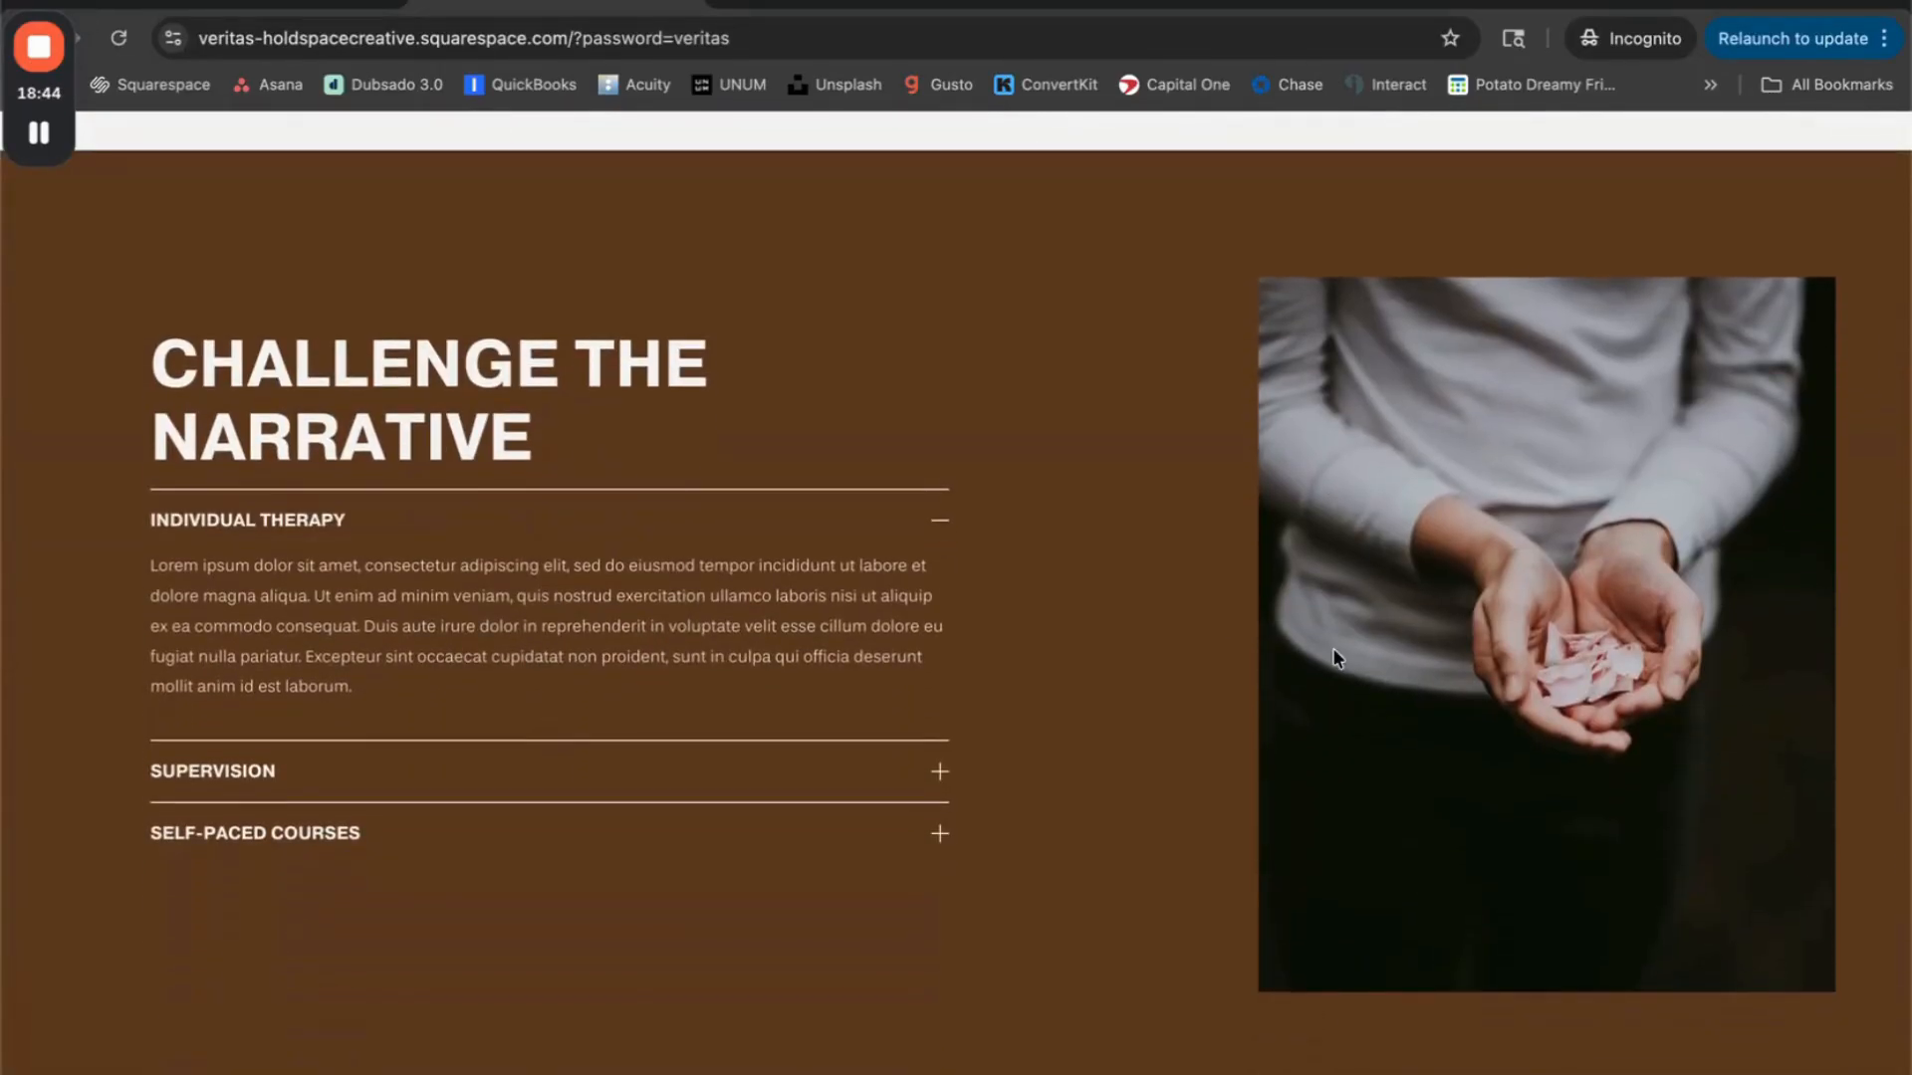
pyautogui.scroll(-4, 1336, 657)
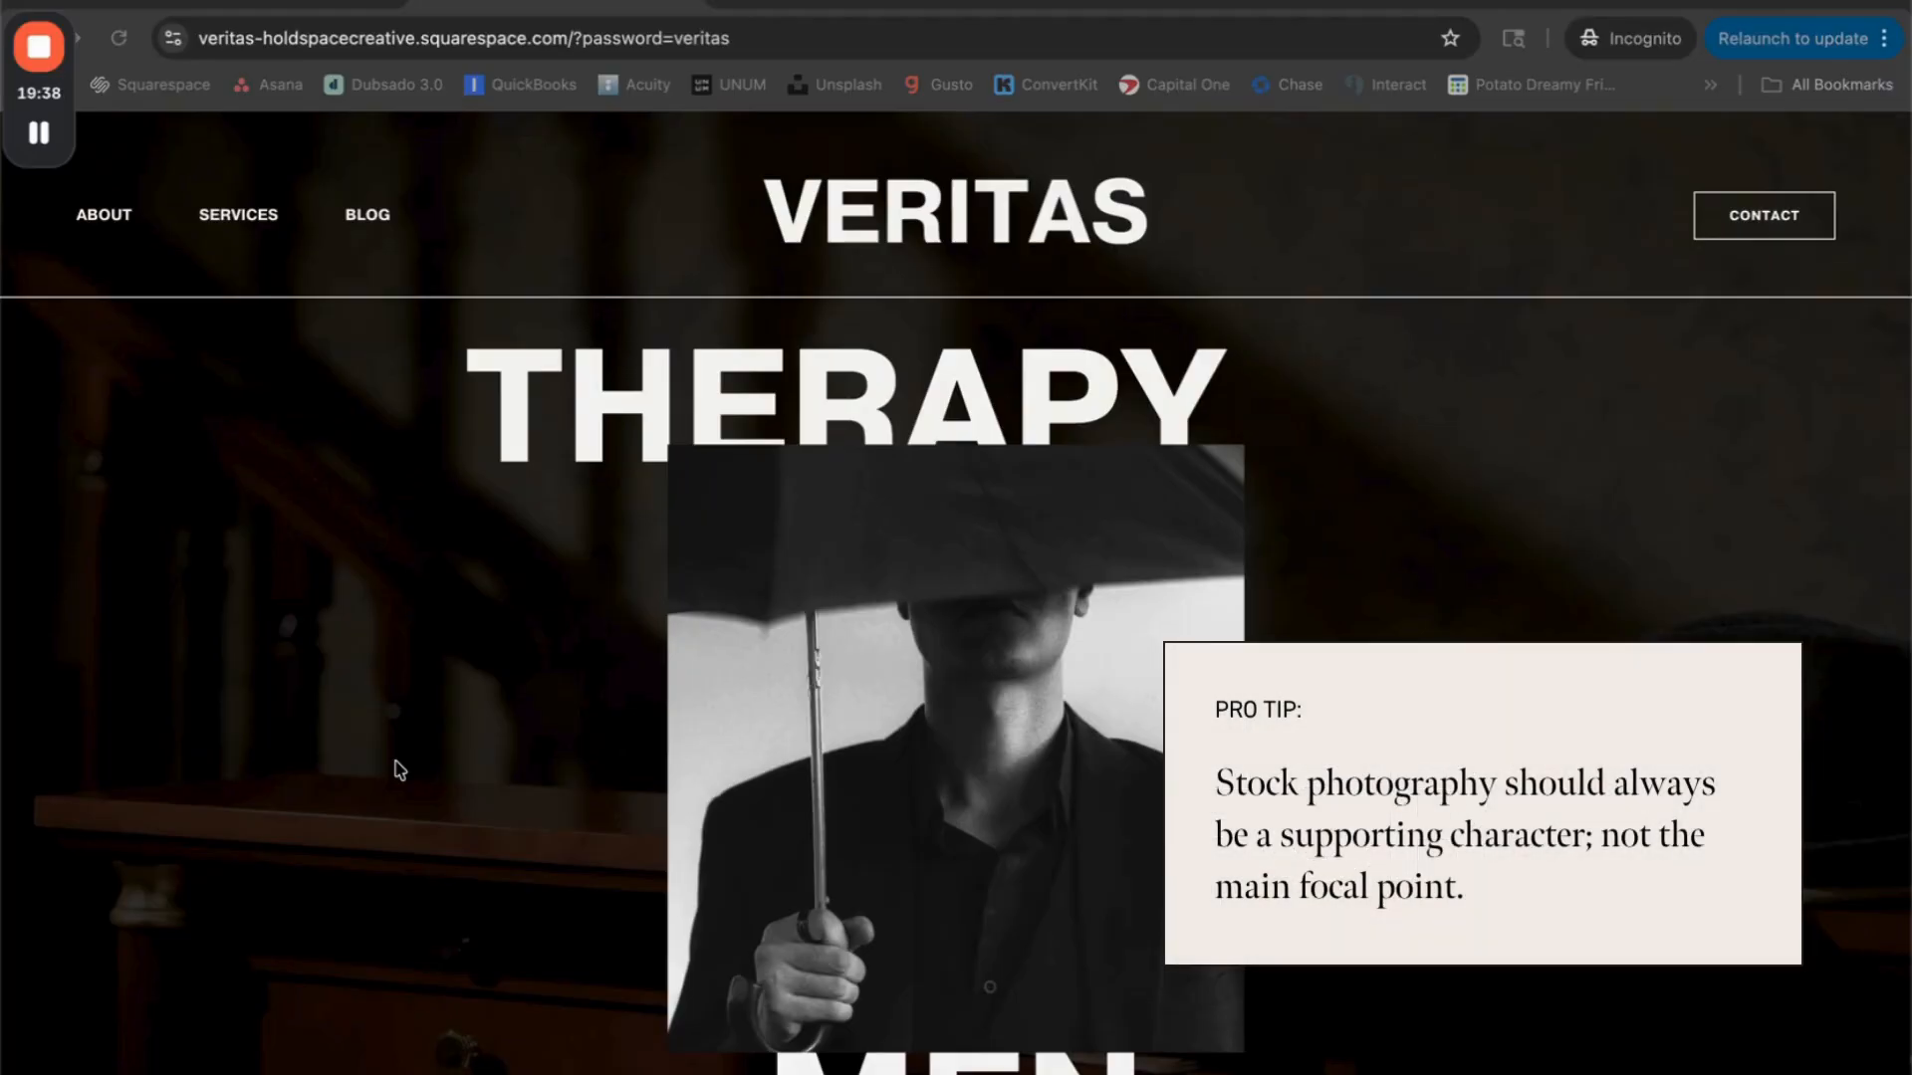
pyautogui.scroll(-8, 399, 769)
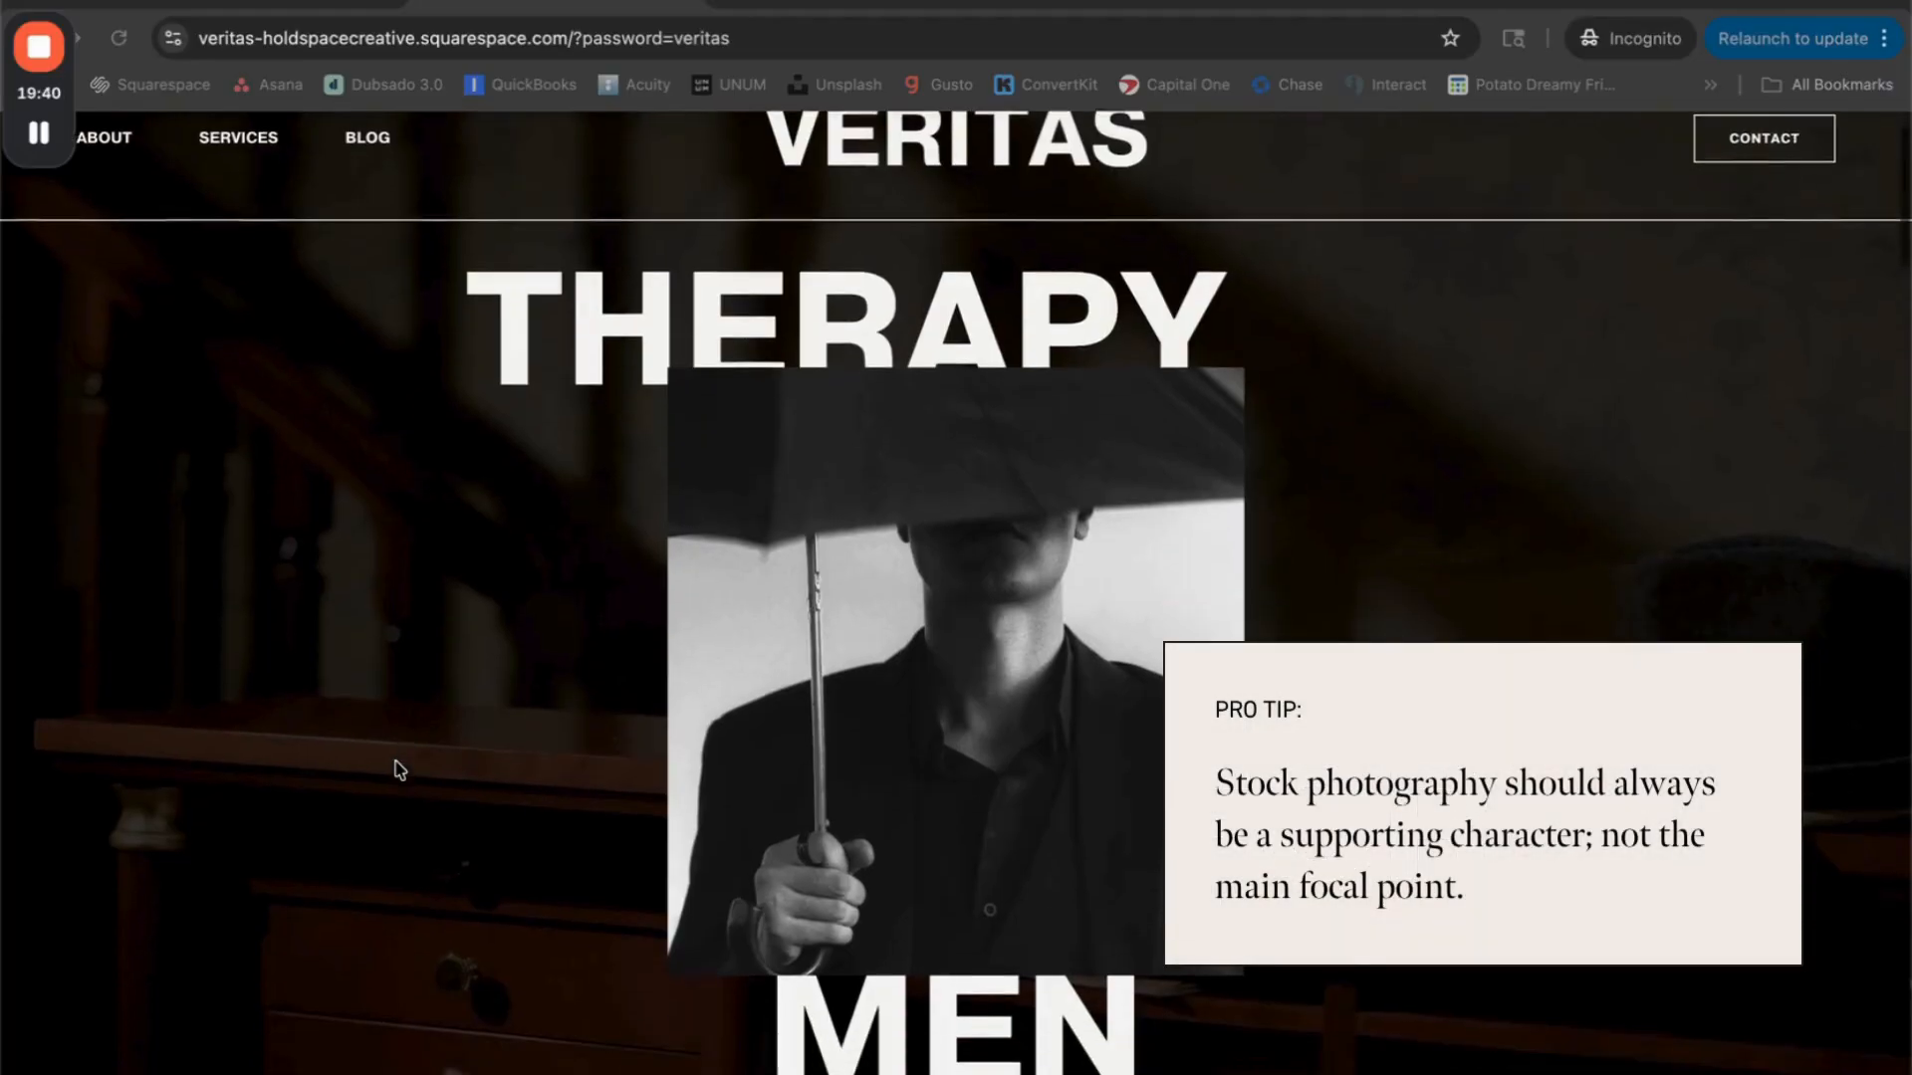
pyautogui.scroll(-9, 396, 770)
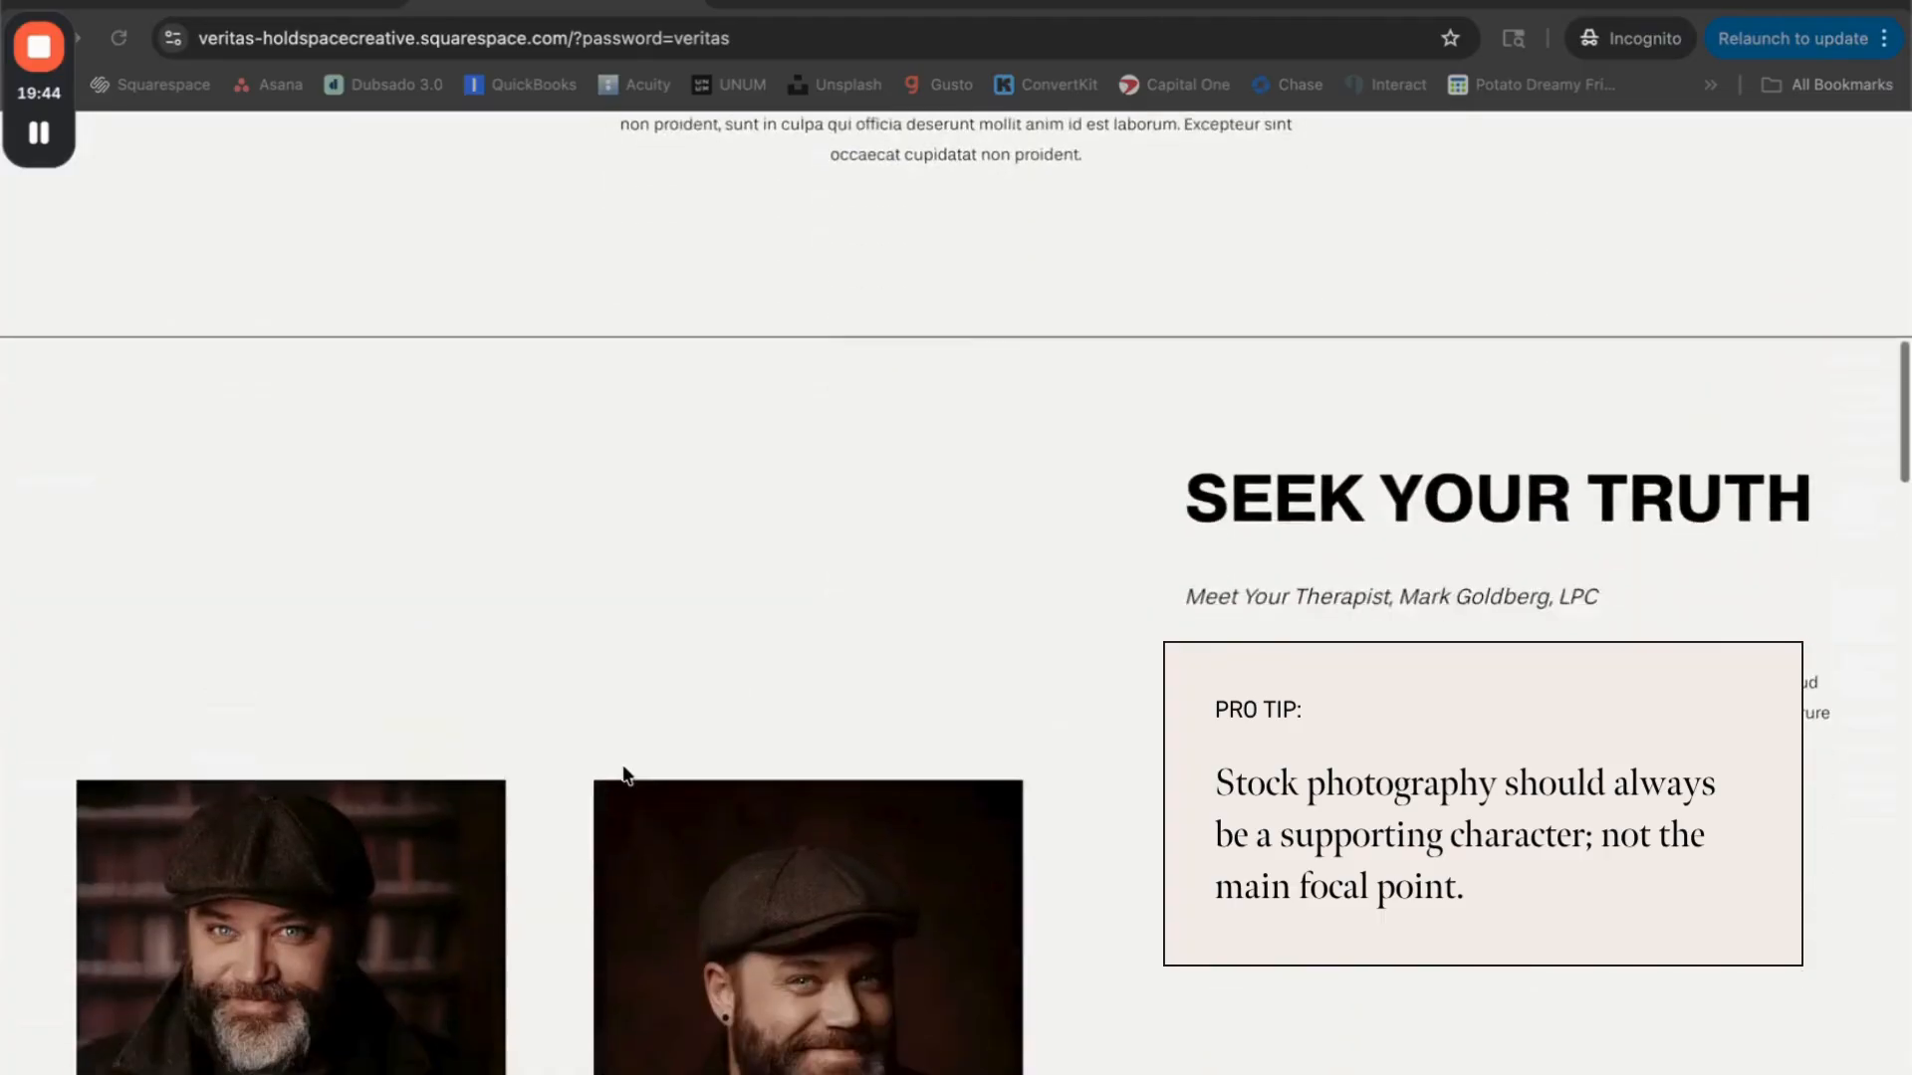
pyautogui.scroll(-6, 584, 804)
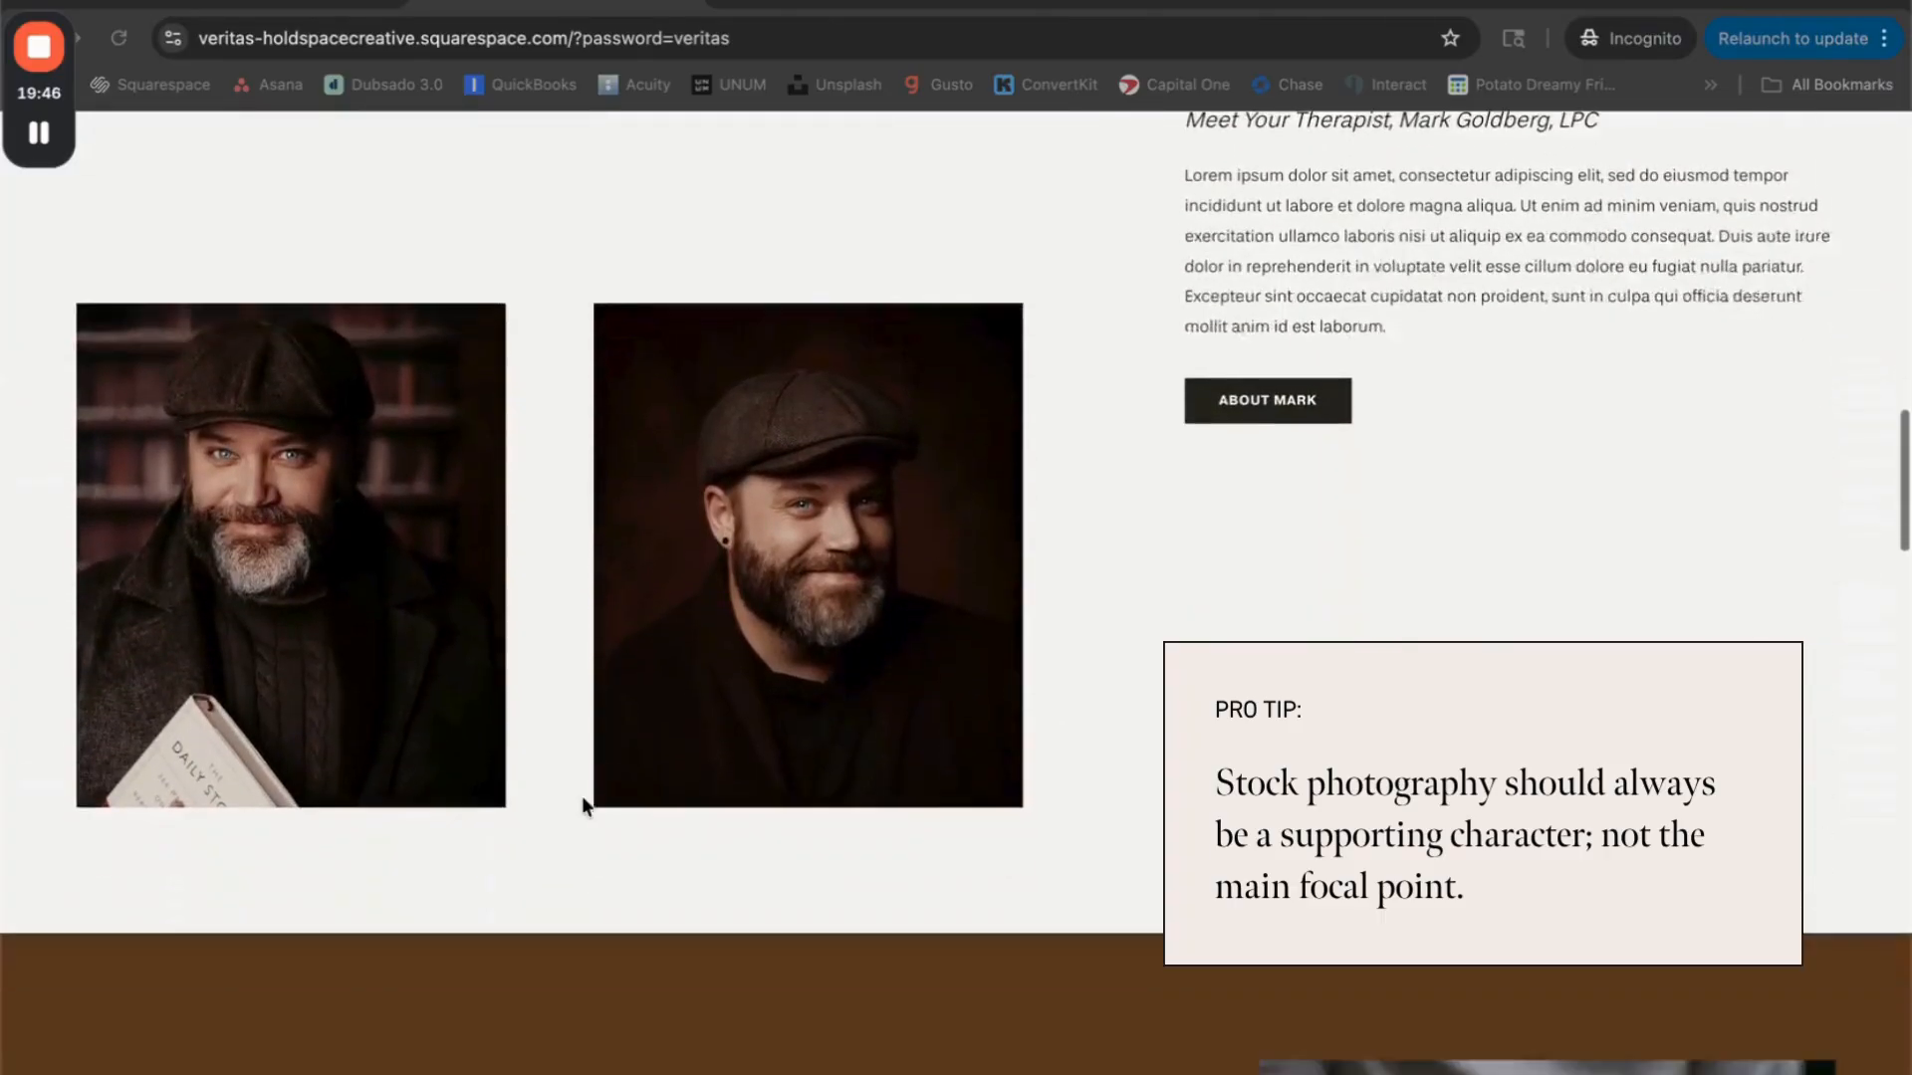
pyautogui.scroll(-5, 584, 805)
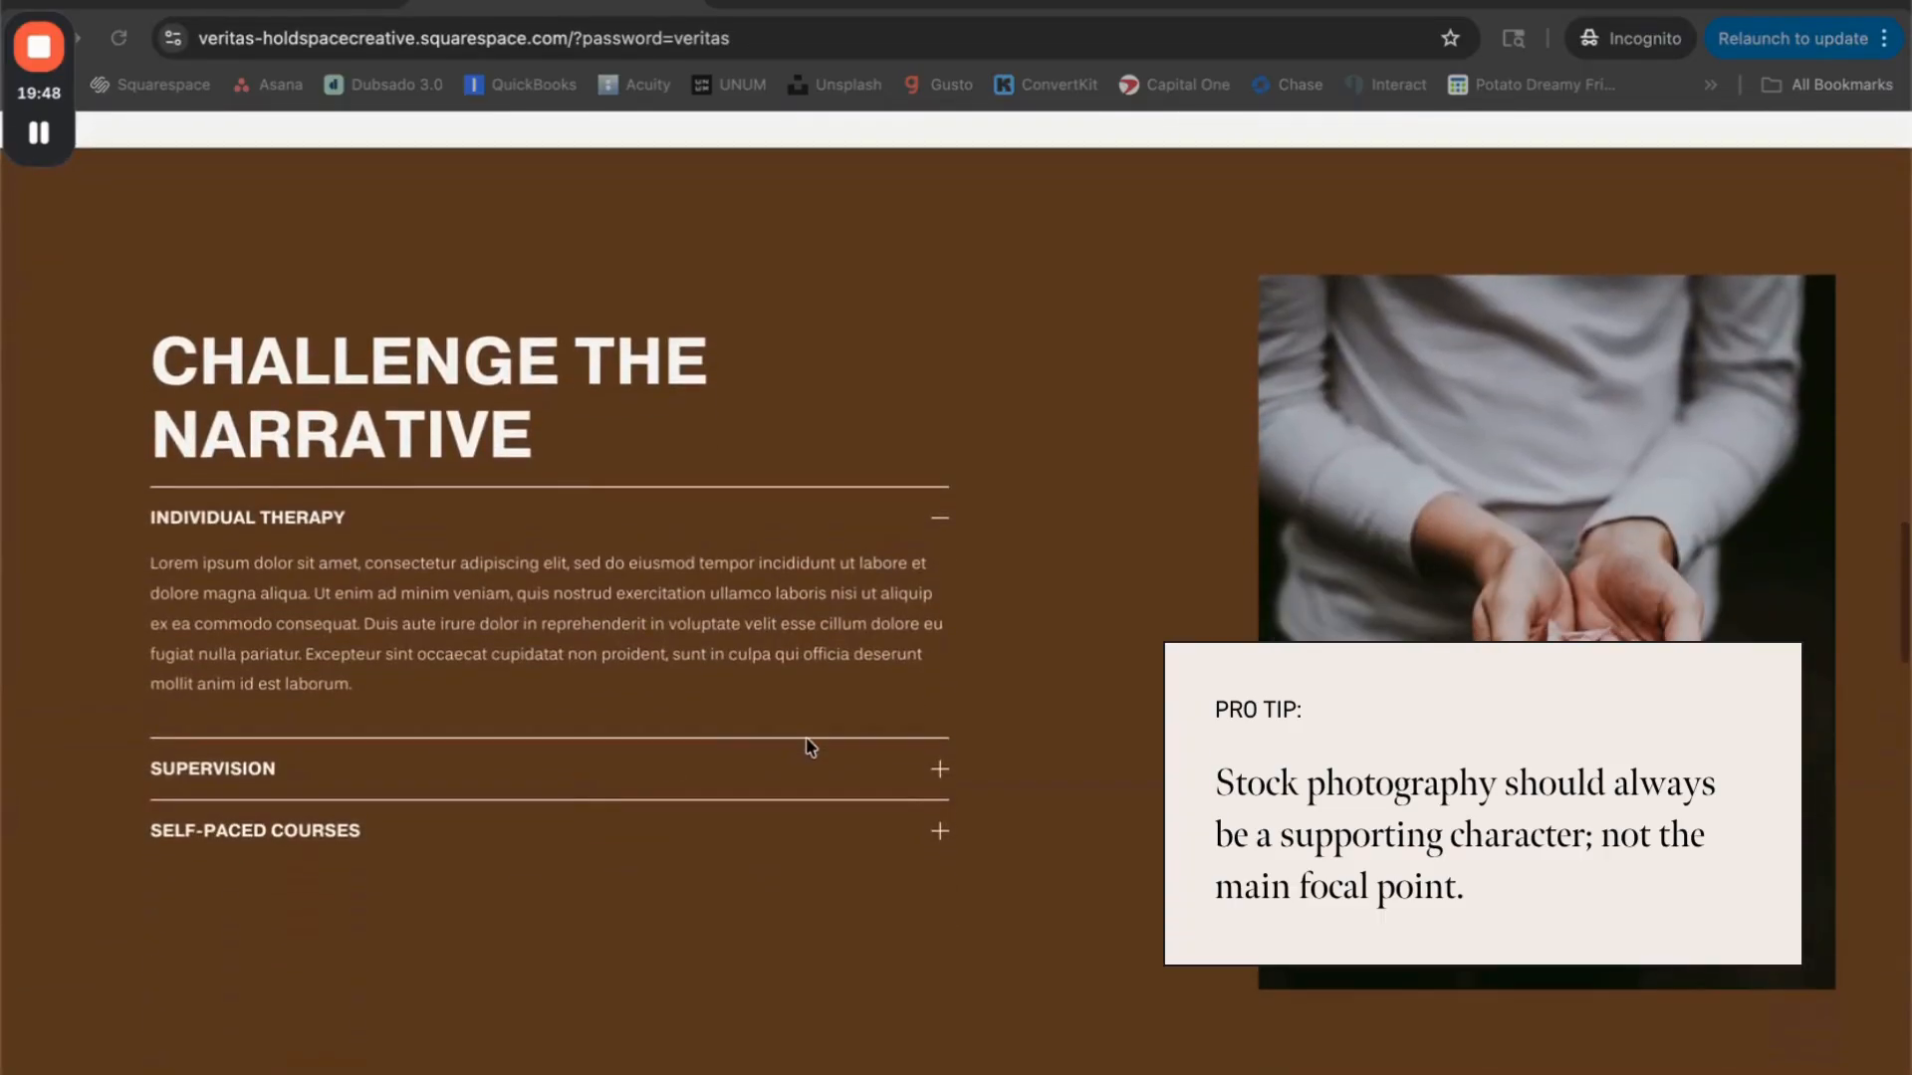
pyautogui.scroll(4, 810, 747)
pyautogui.scroll(3, 810, 747)
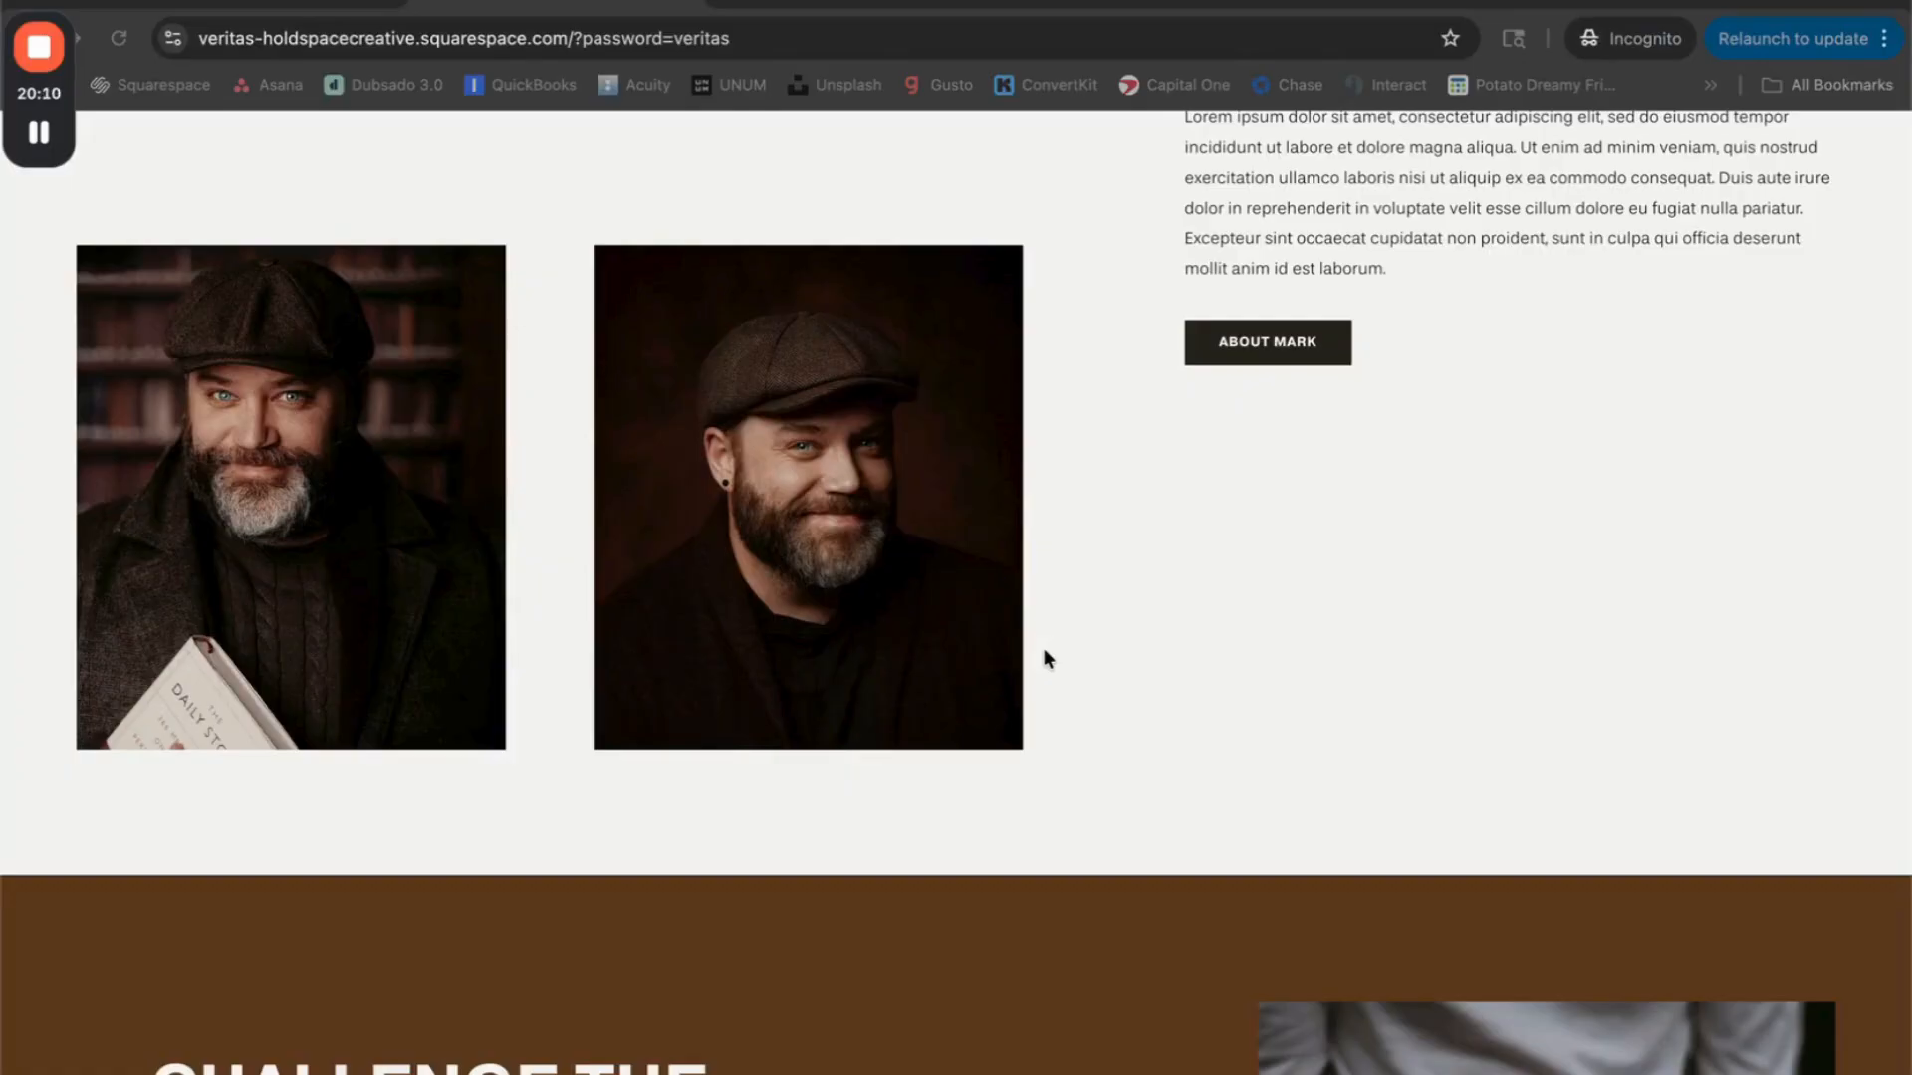
# Step: Examine how the photos support the text in the Challenge the Narrative, Radical Pursuit of the Truth and Resources sections
pyautogui.scroll(-7, 1118, 683)
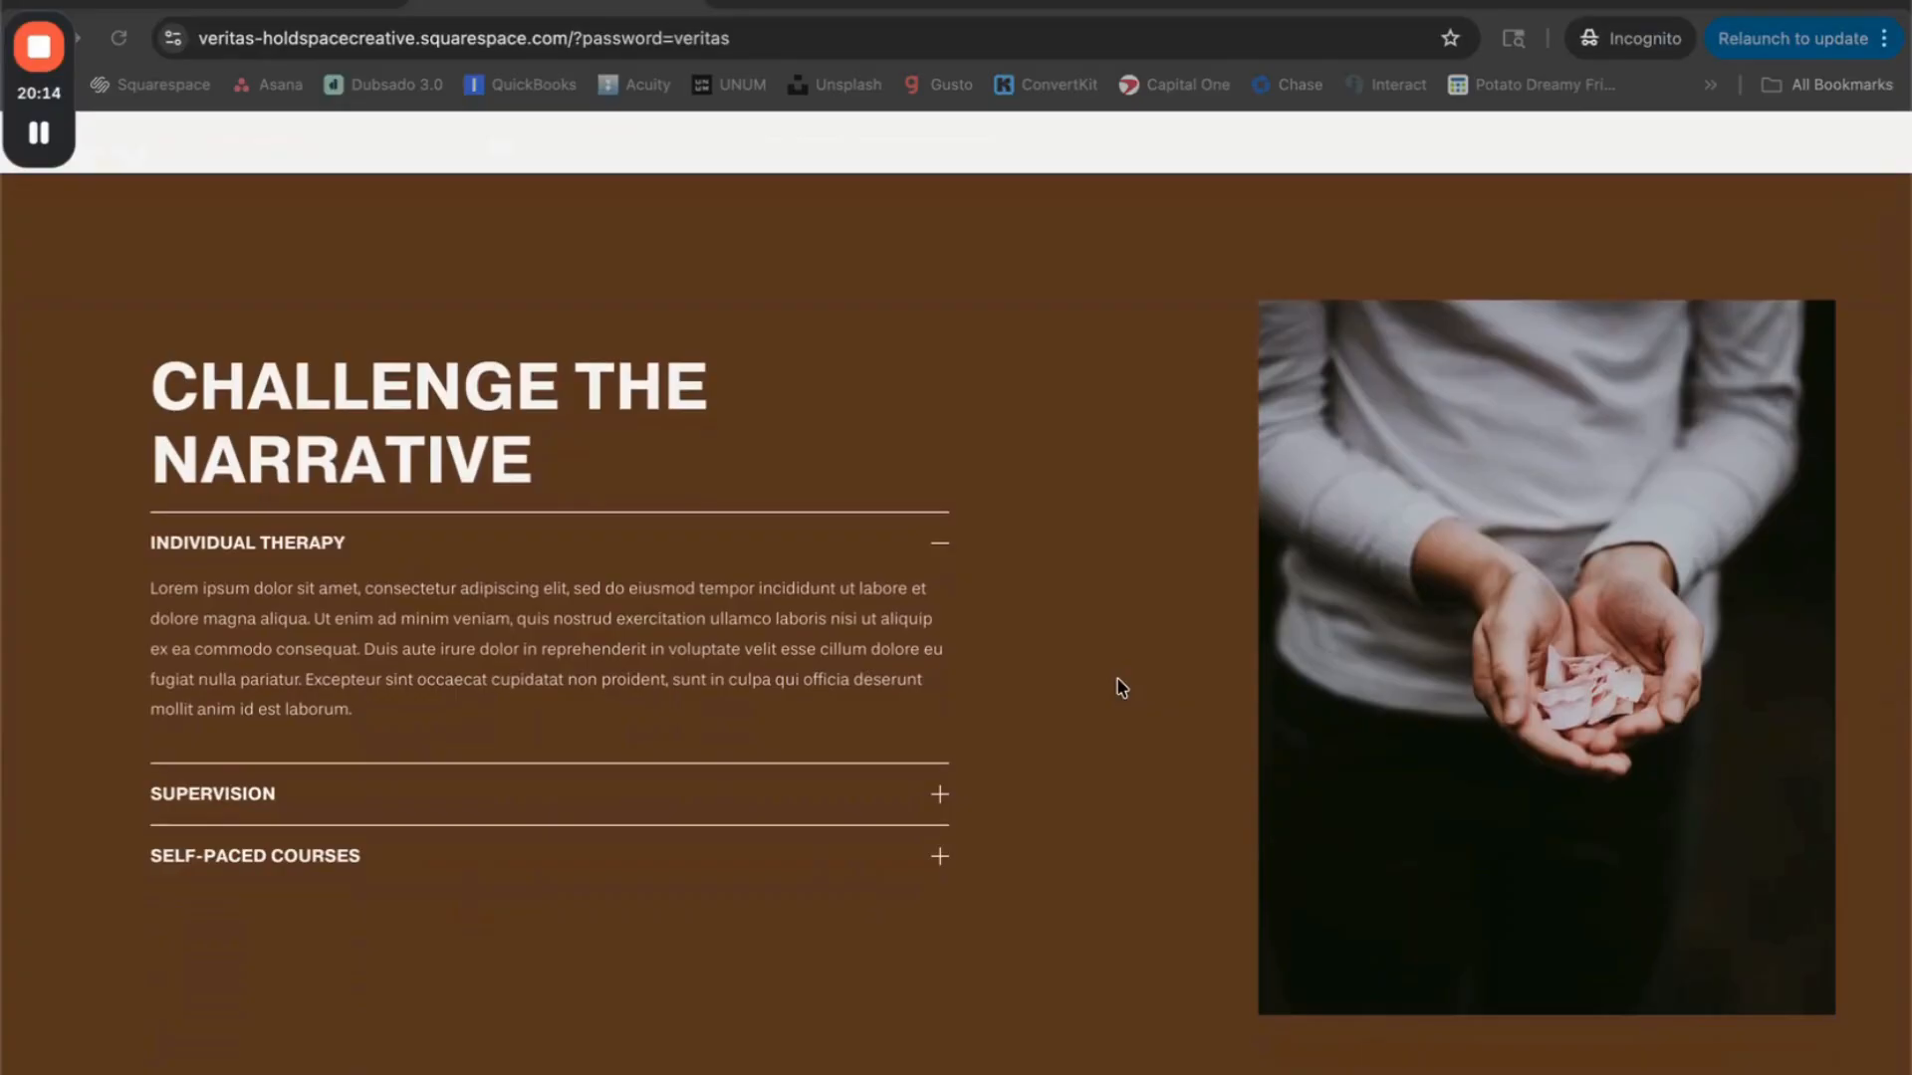
pyautogui.scroll(-1, 1119, 685)
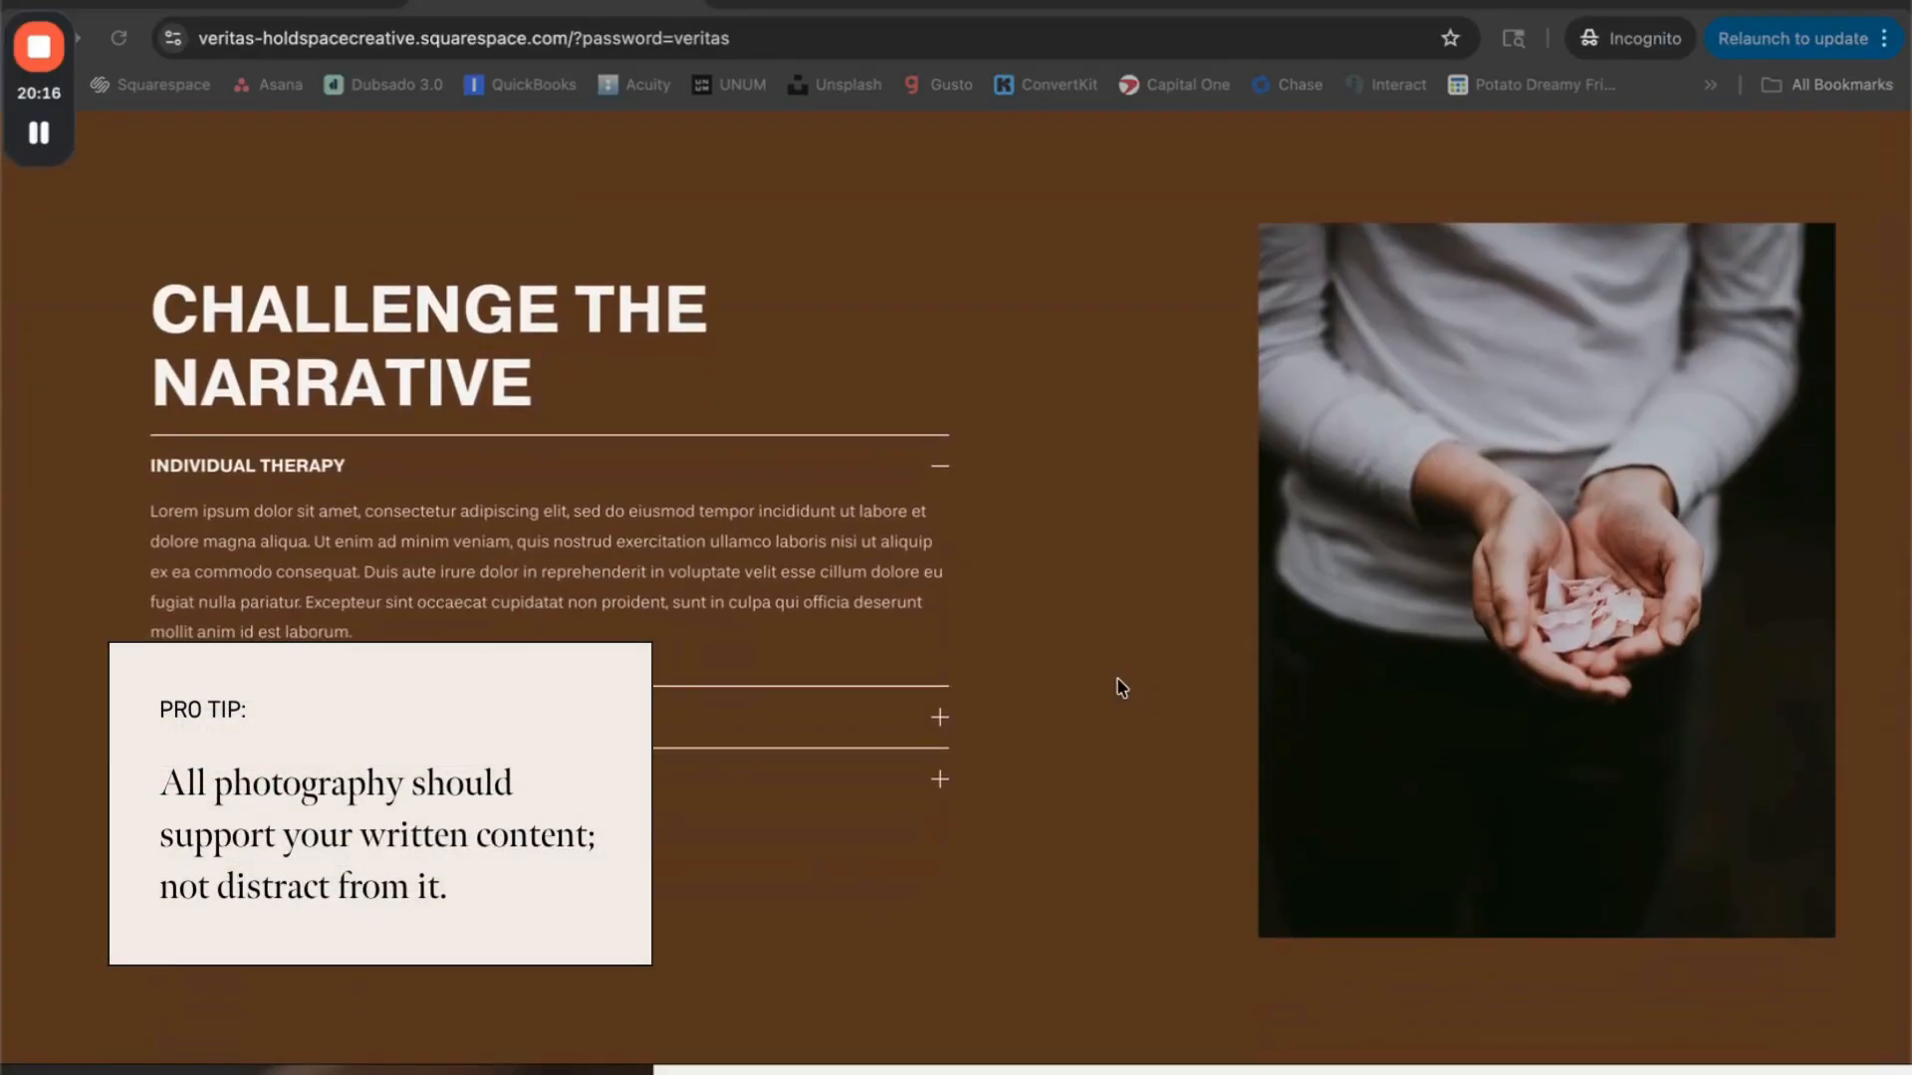
pyautogui.scroll(-11, 1121, 687)
pyautogui.scroll(1, 1161, 677)
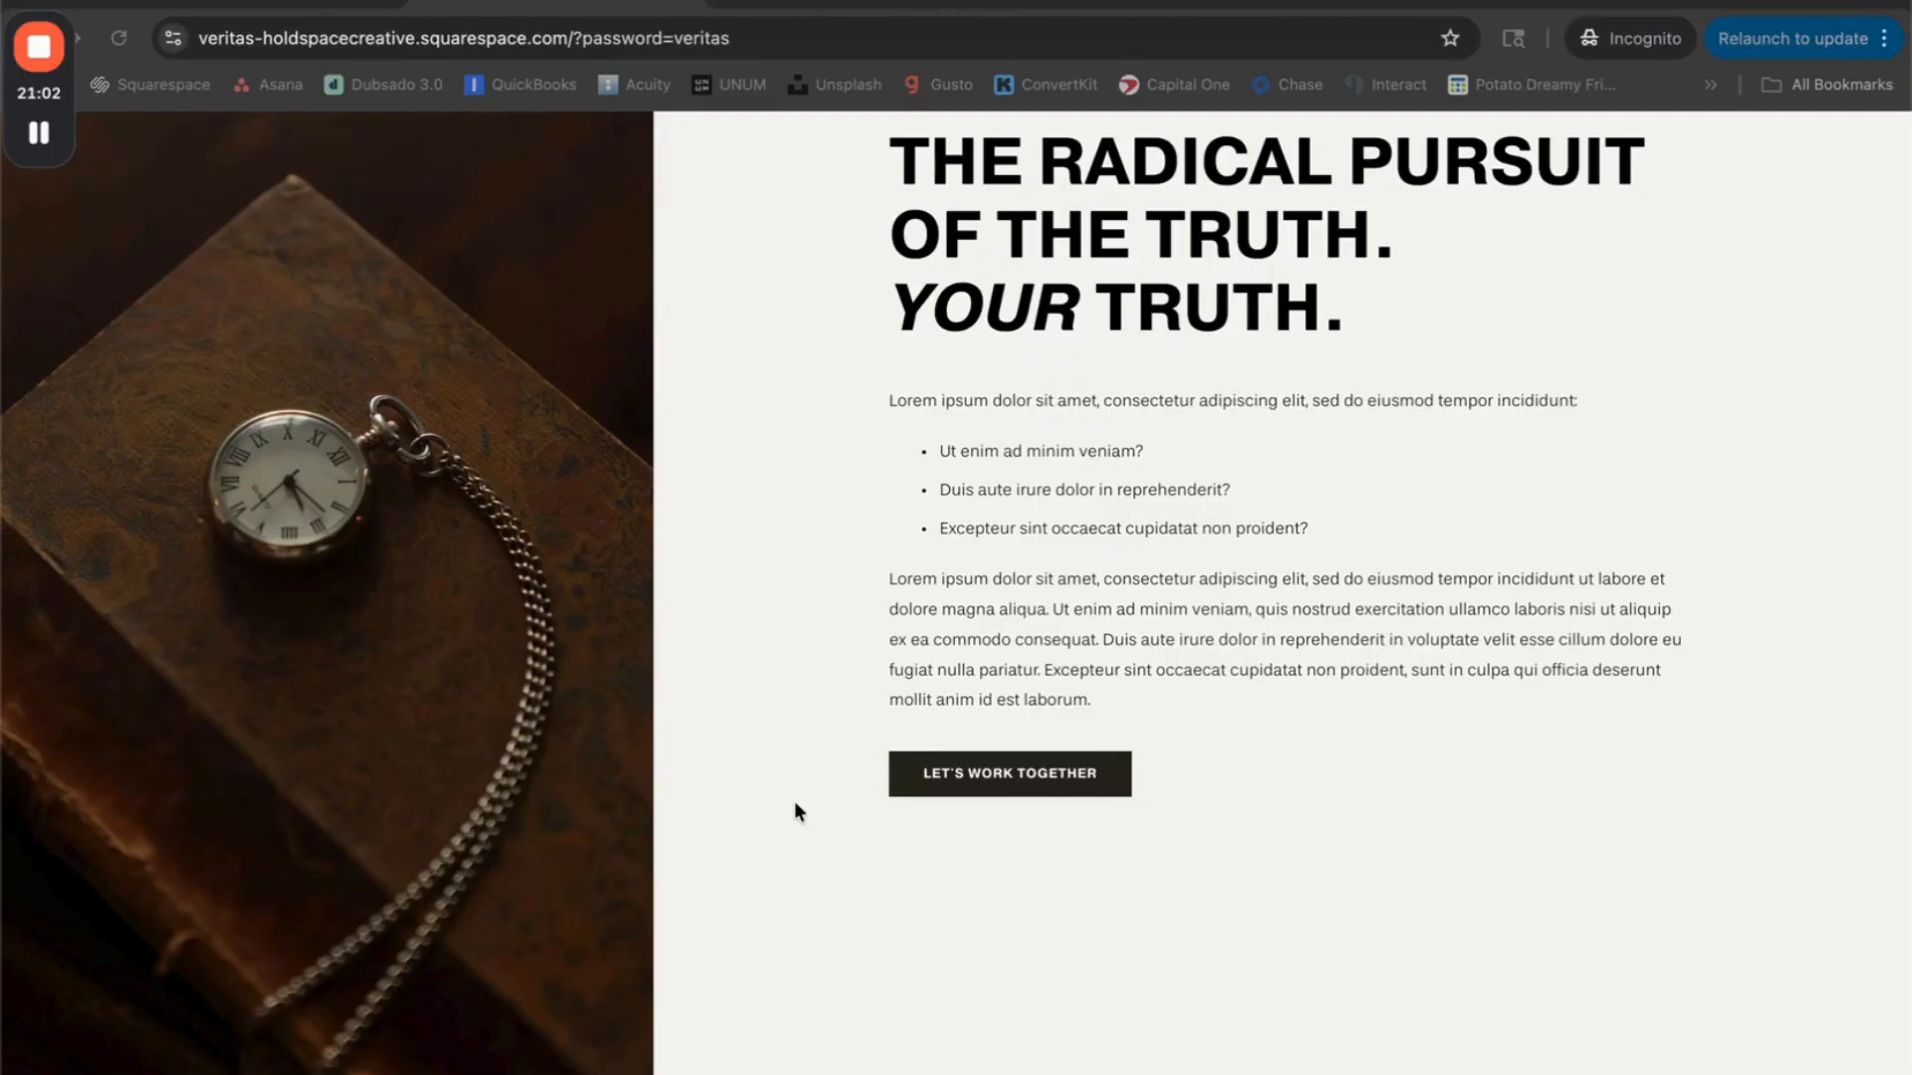
pyautogui.scroll(-4, 796, 811)
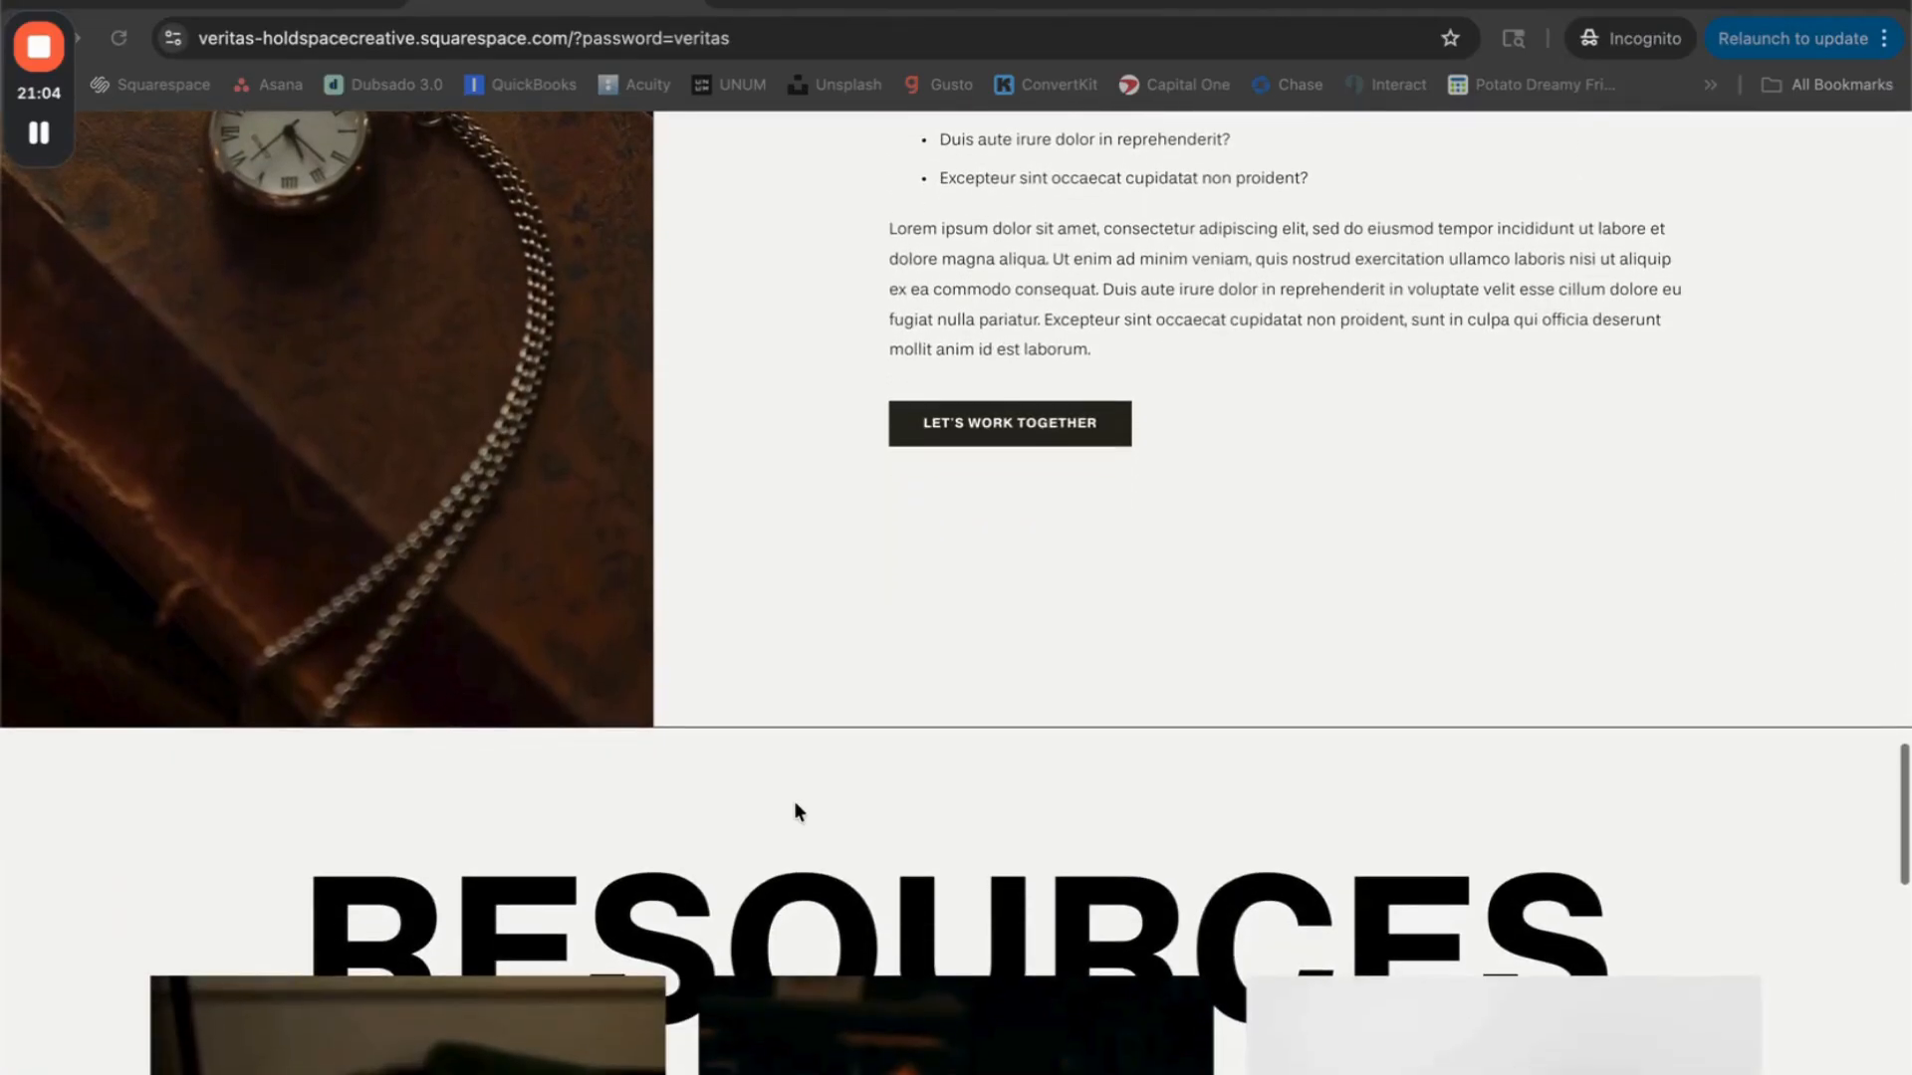
pyautogui.scroll(-3, 797, 811)
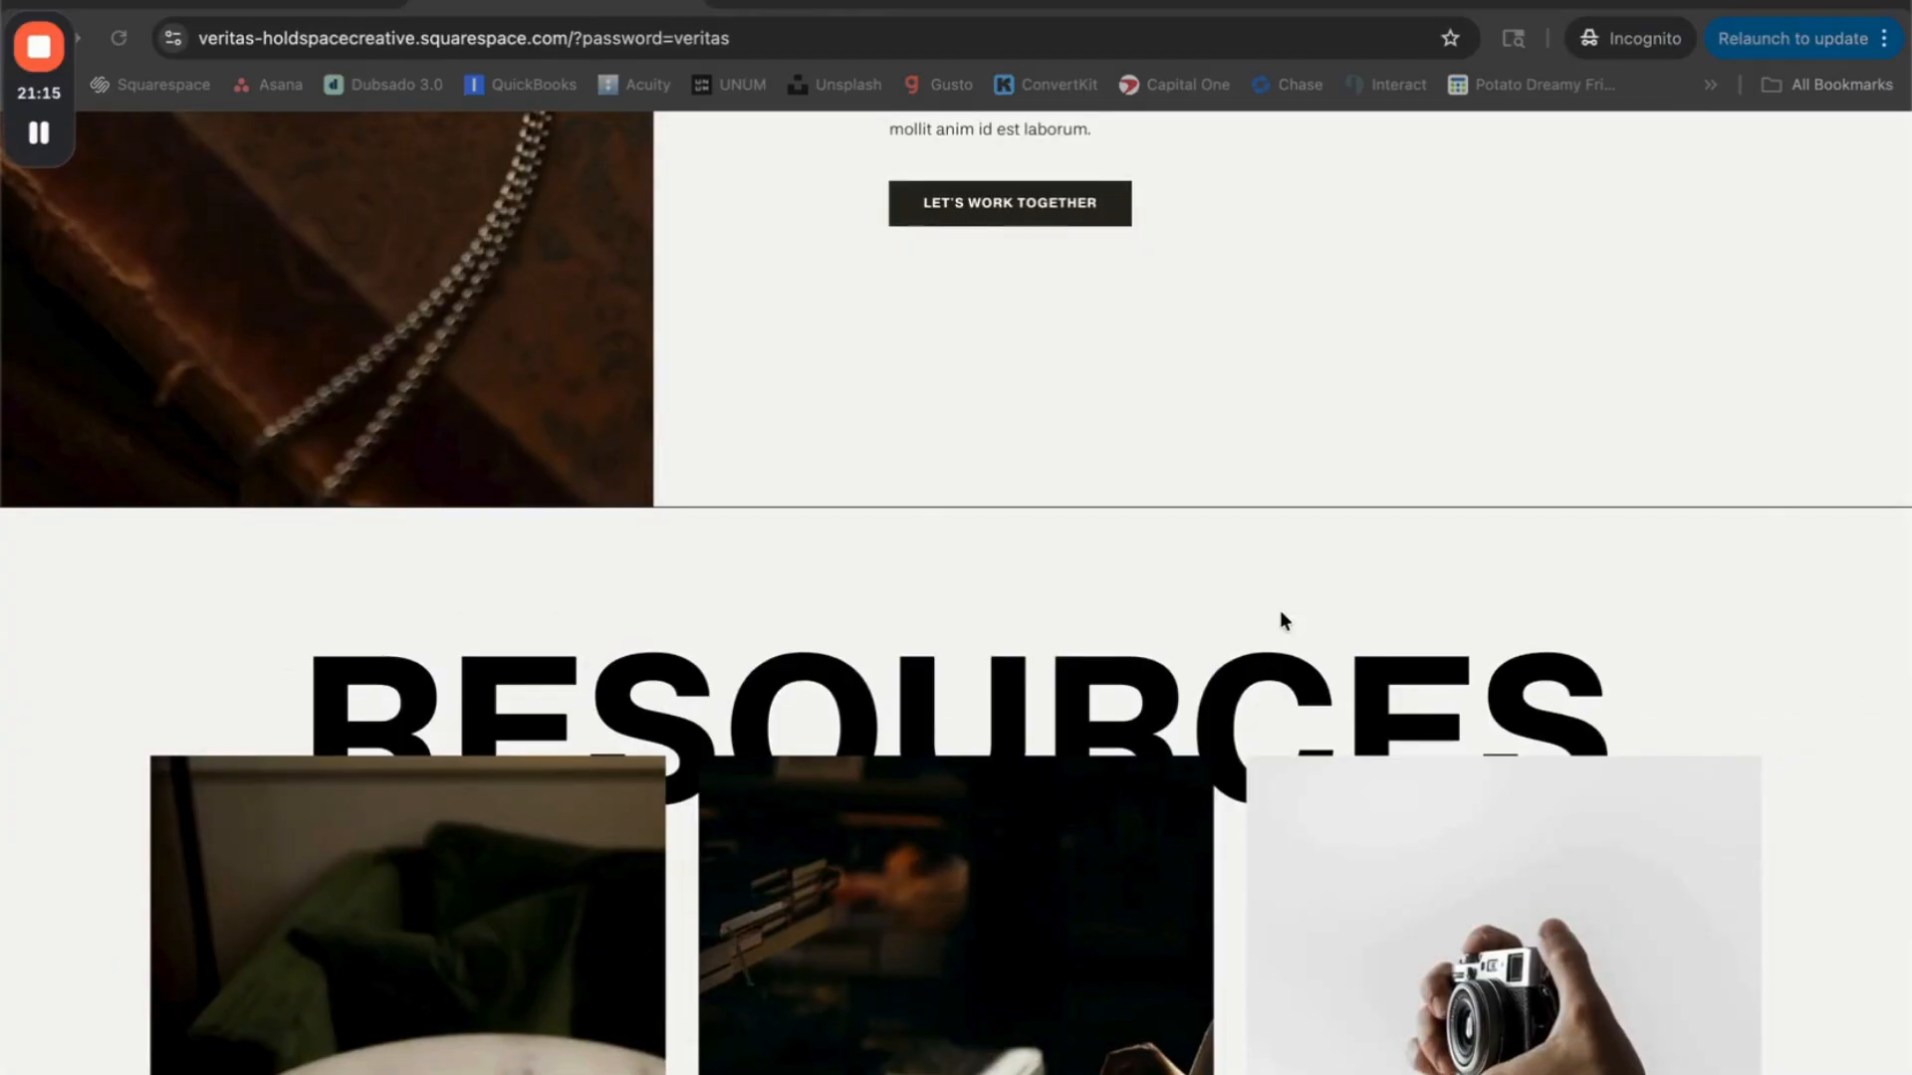
pyautogui.scroll(10, 1281, 620)
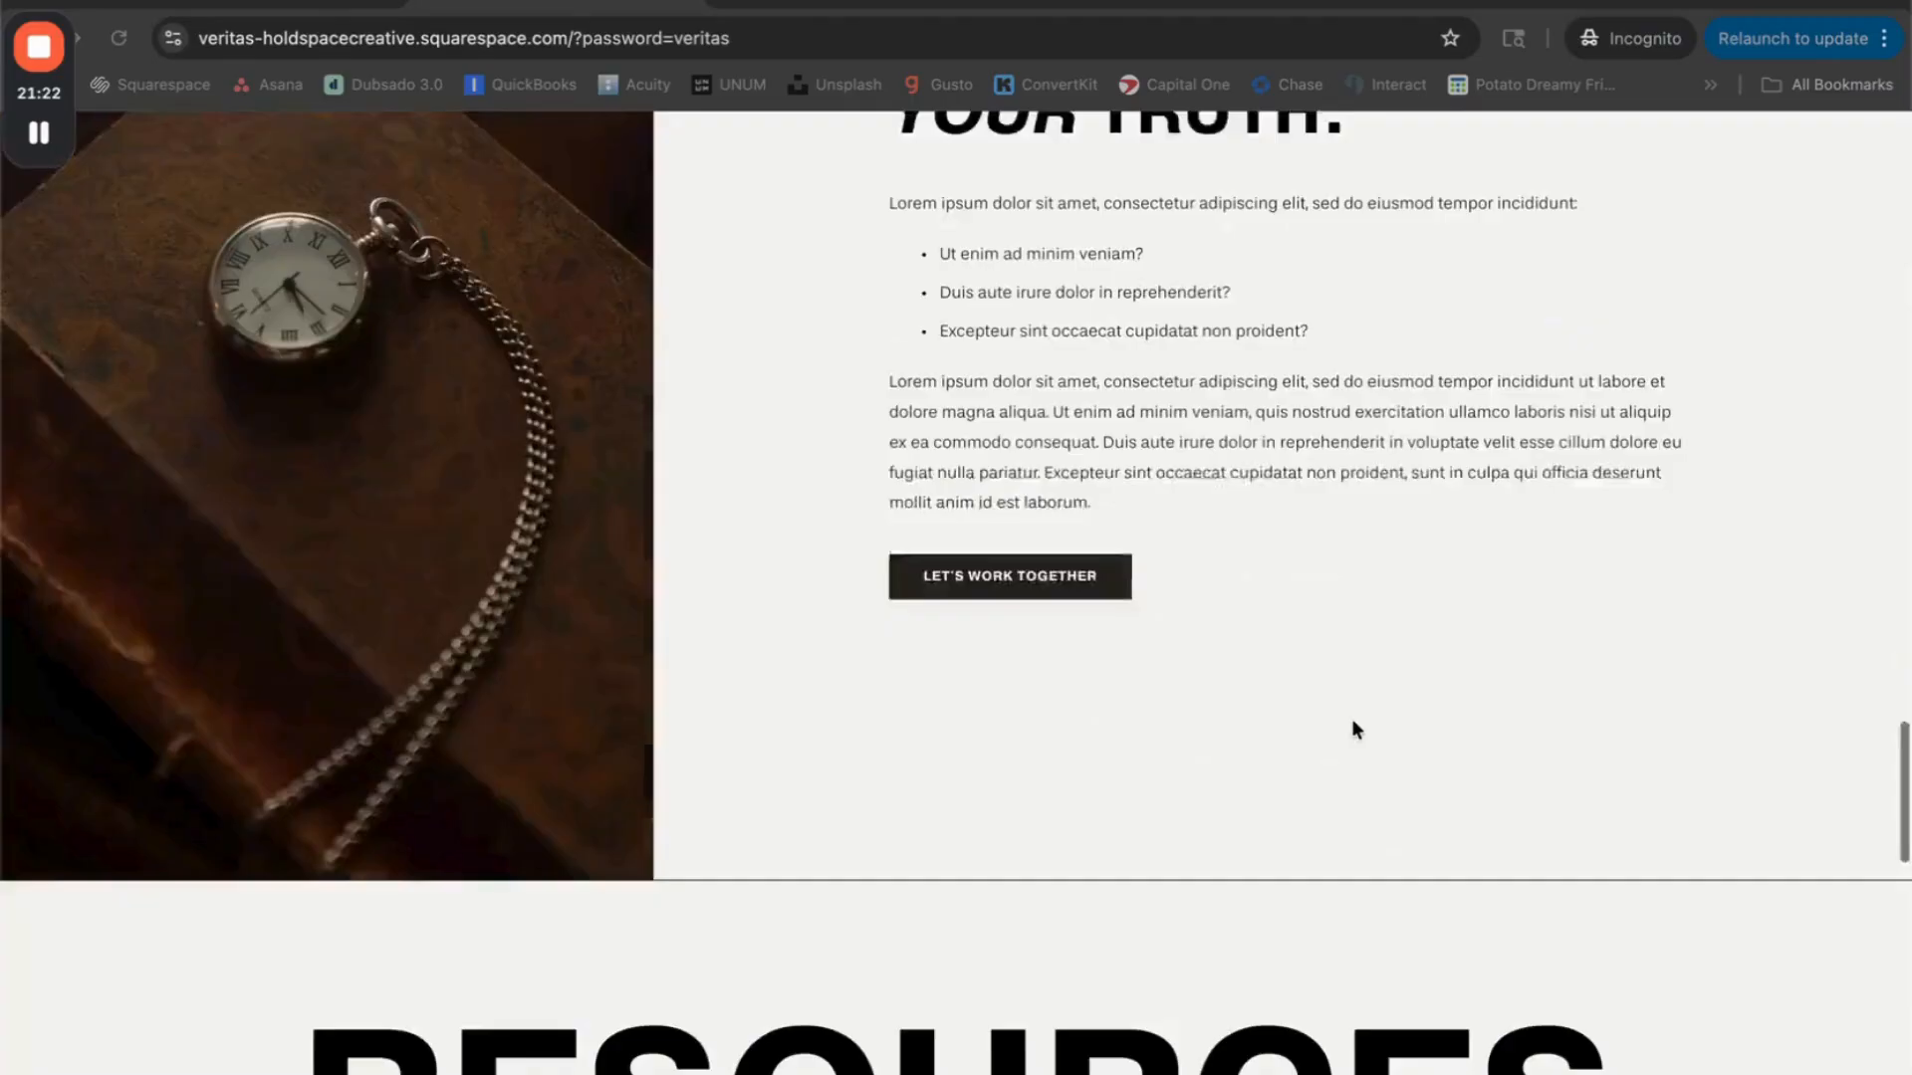
pyautogui.scroll(-1, 1352, 719)
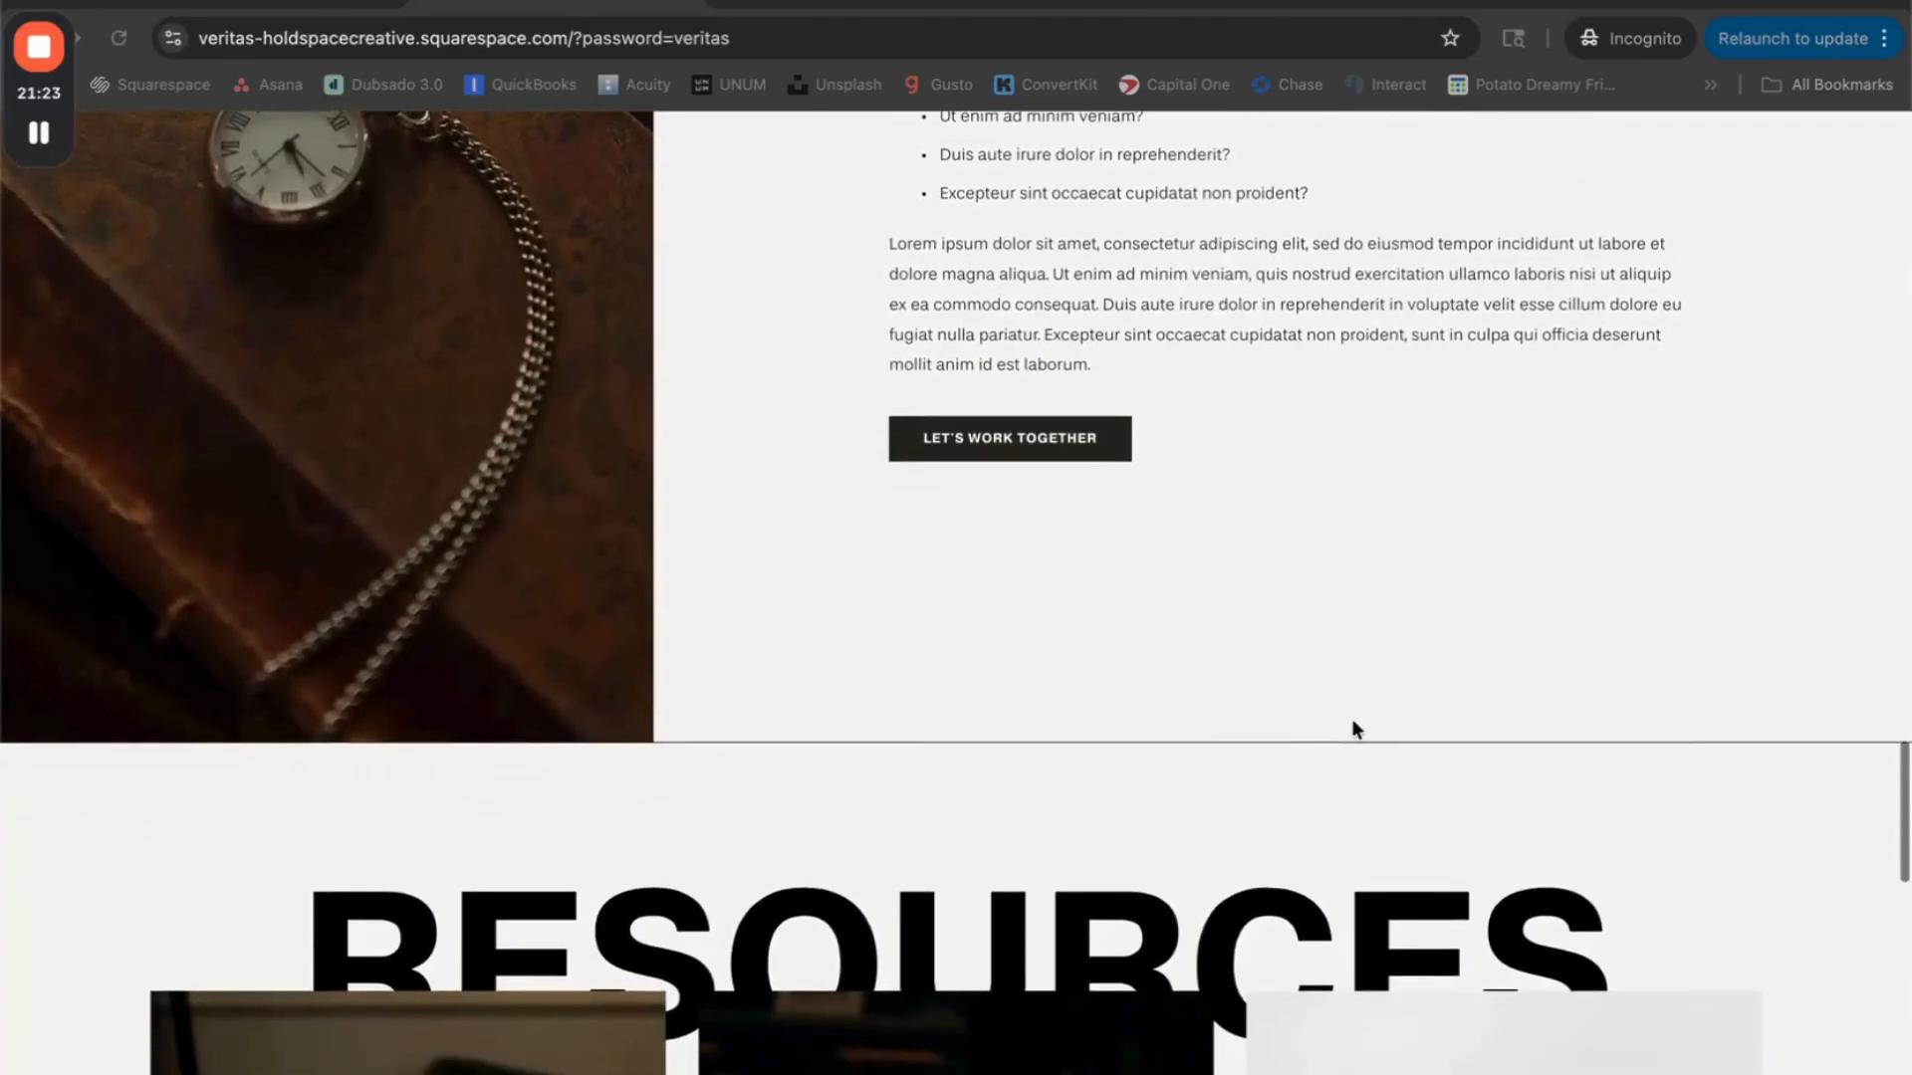
# Step: Examine the three photos above the Resources blog posts and the darkened newspaper image behind the Subscribe footer
pyautogui.scroll(-4, 1353, 719)
pyautogui.scroll(-1, 1353, 719)
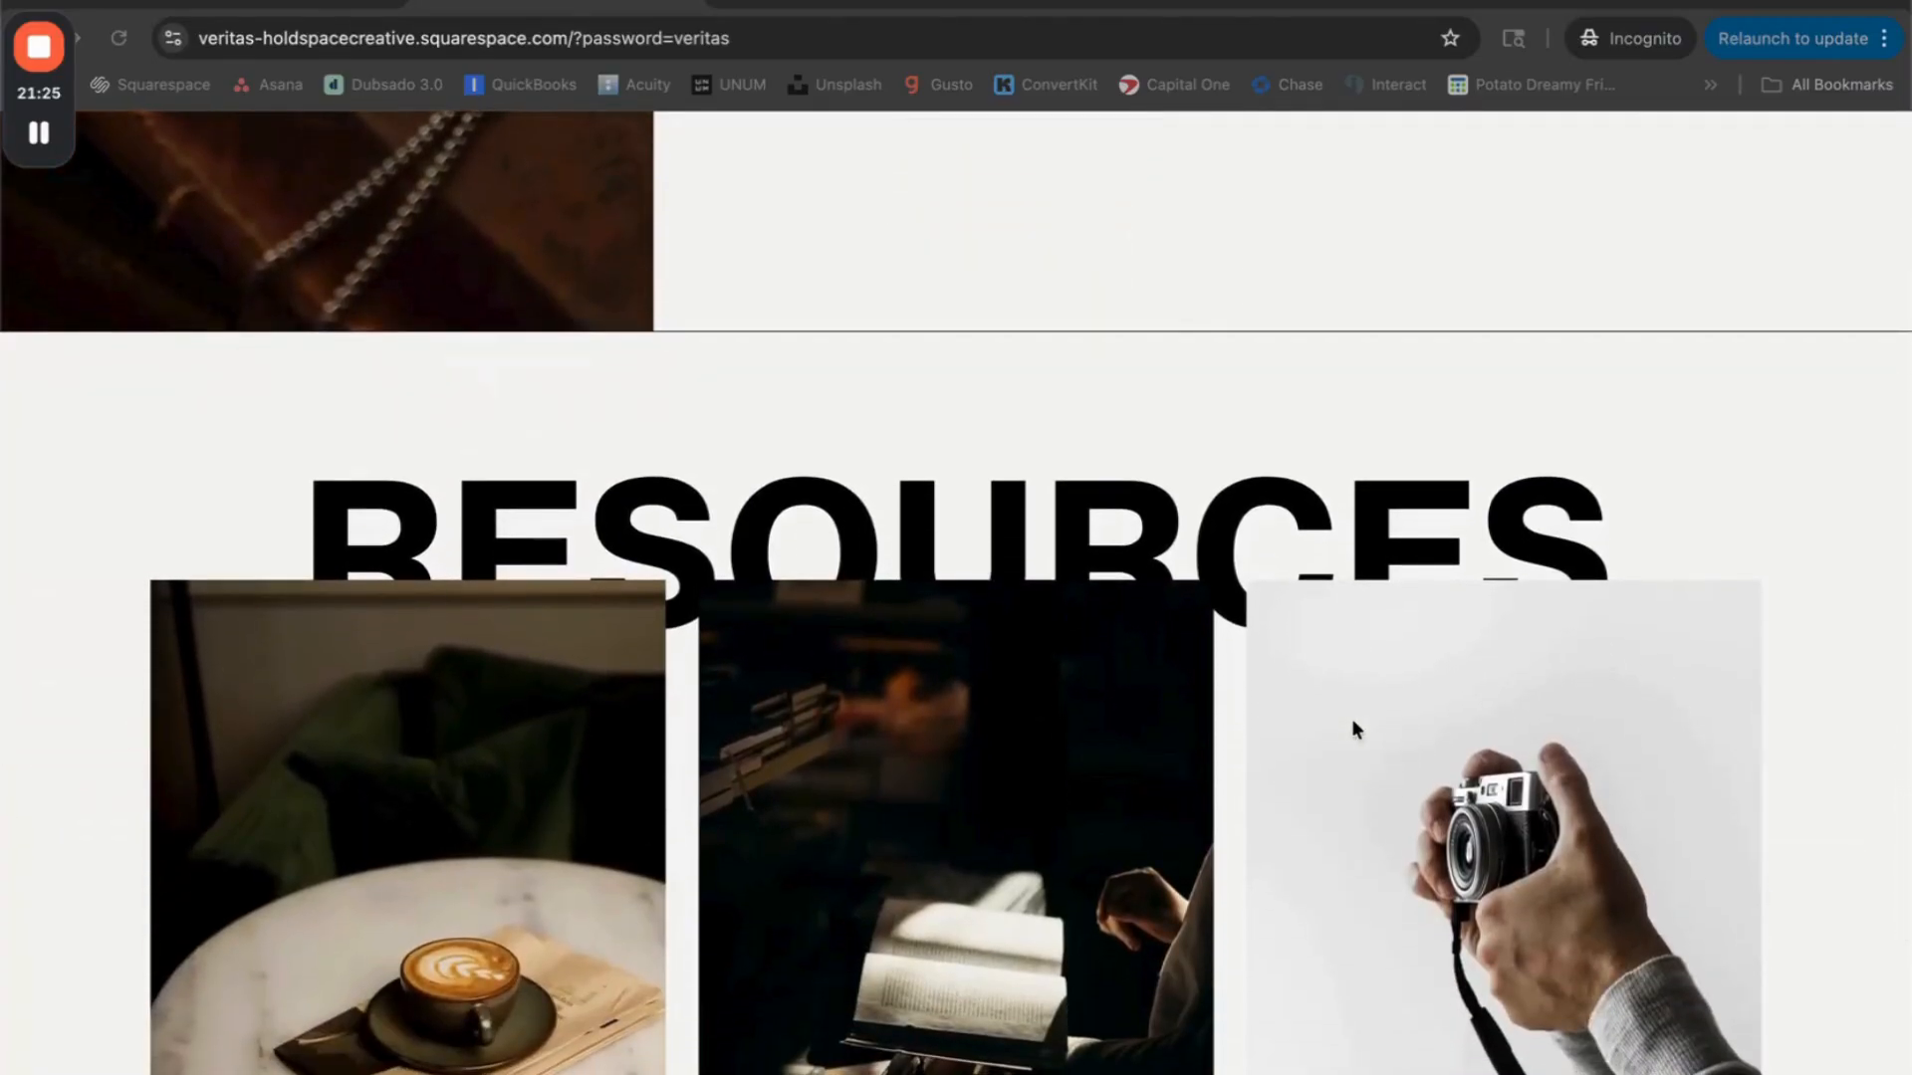
pyautogui.scroll(-5, 1352, 719)
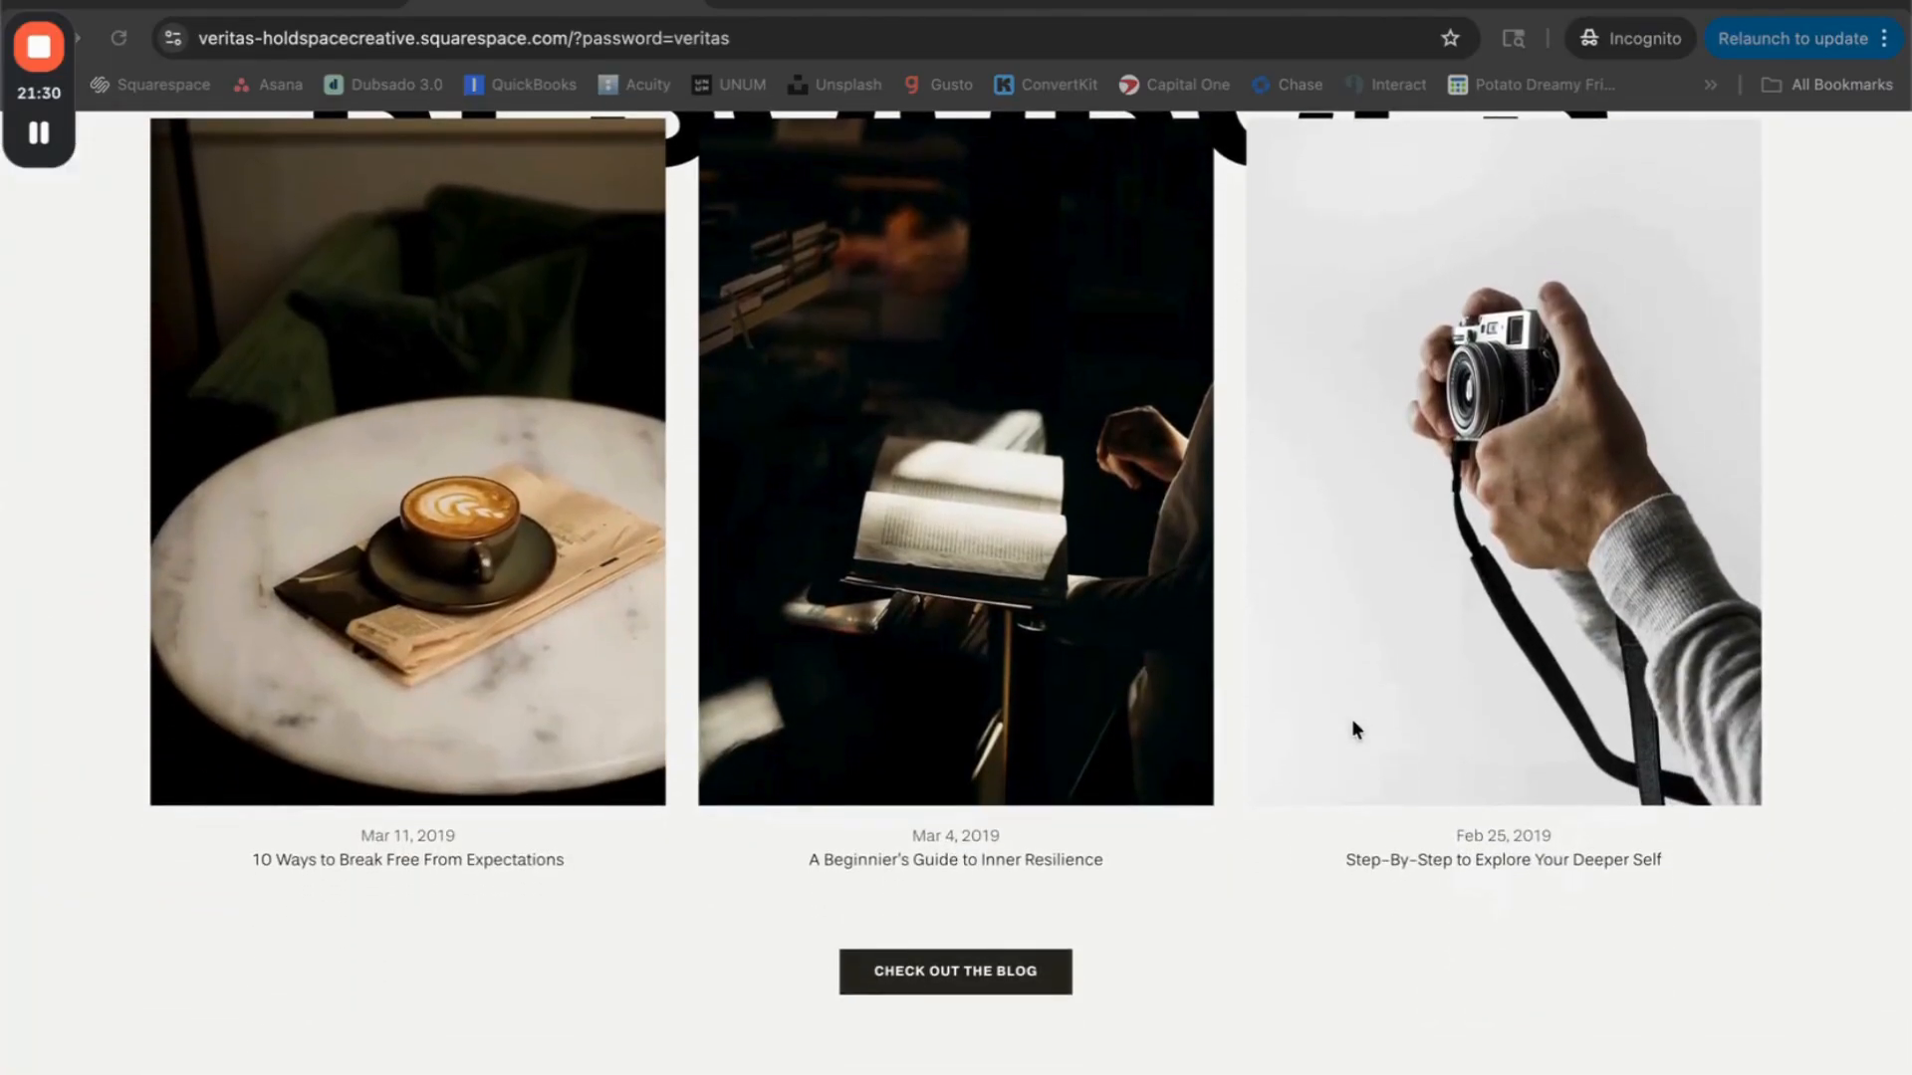
pyautogui.scroll(-1, 1352, 719)
pyautogui.scroll(-7, 1127, 810)
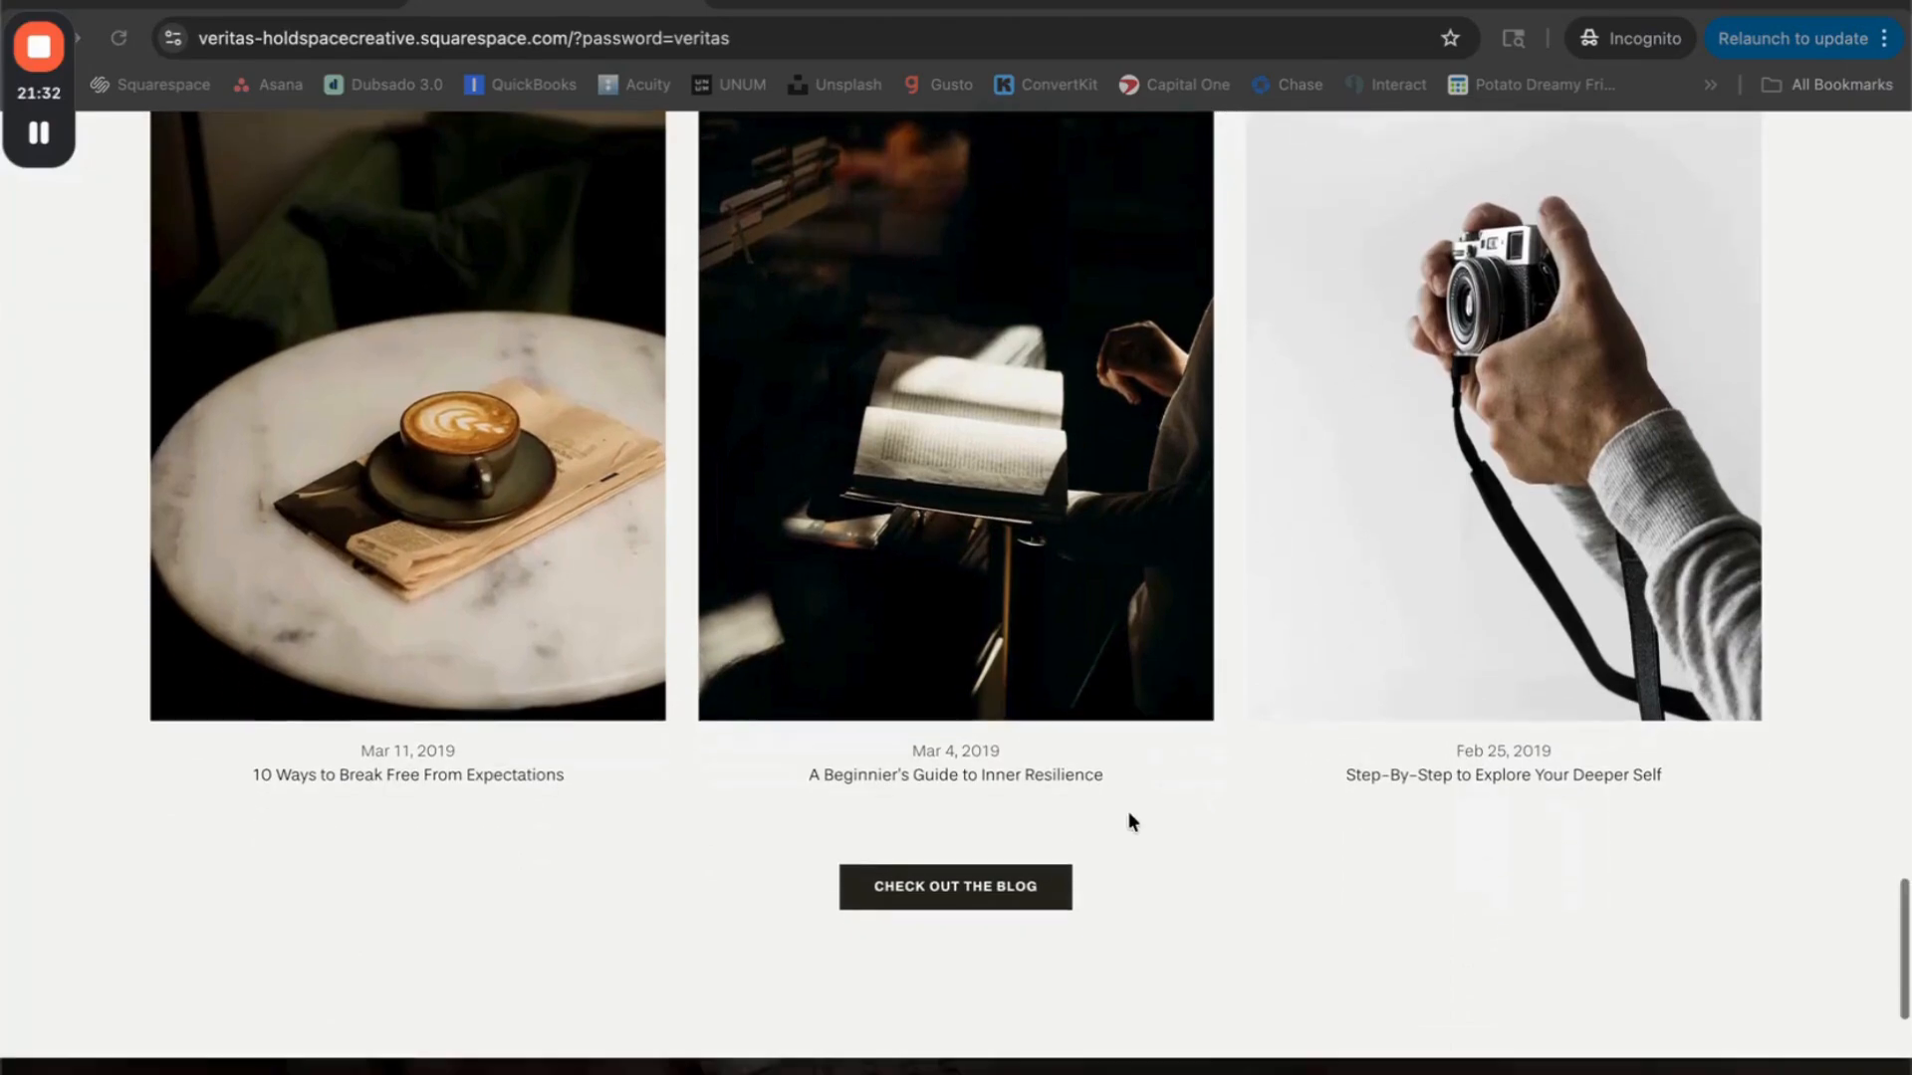
pyautogui.scroll(-2, 1115, 780)
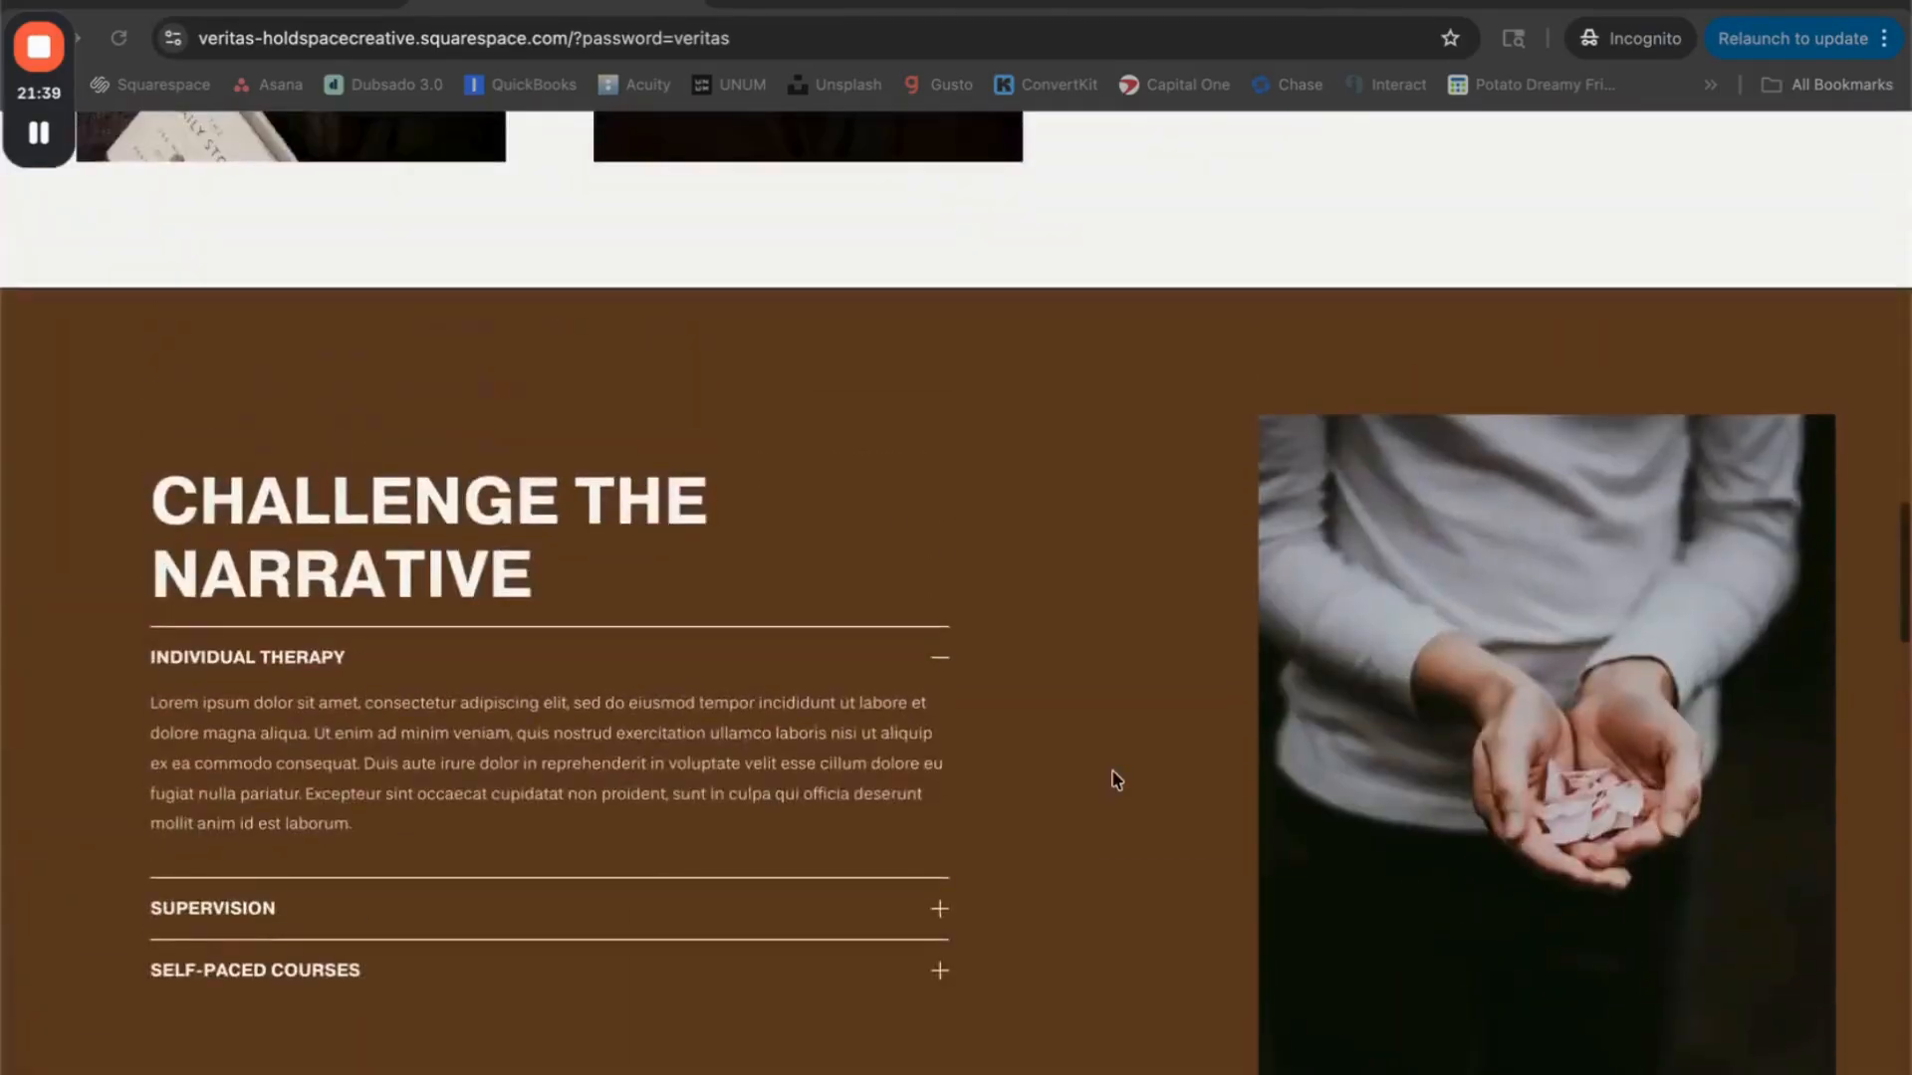
# Step: Return to the Seek Your Truth section and review the two therapist portraits alongside their text
pyautogui.scroll(8, 1115, 779)
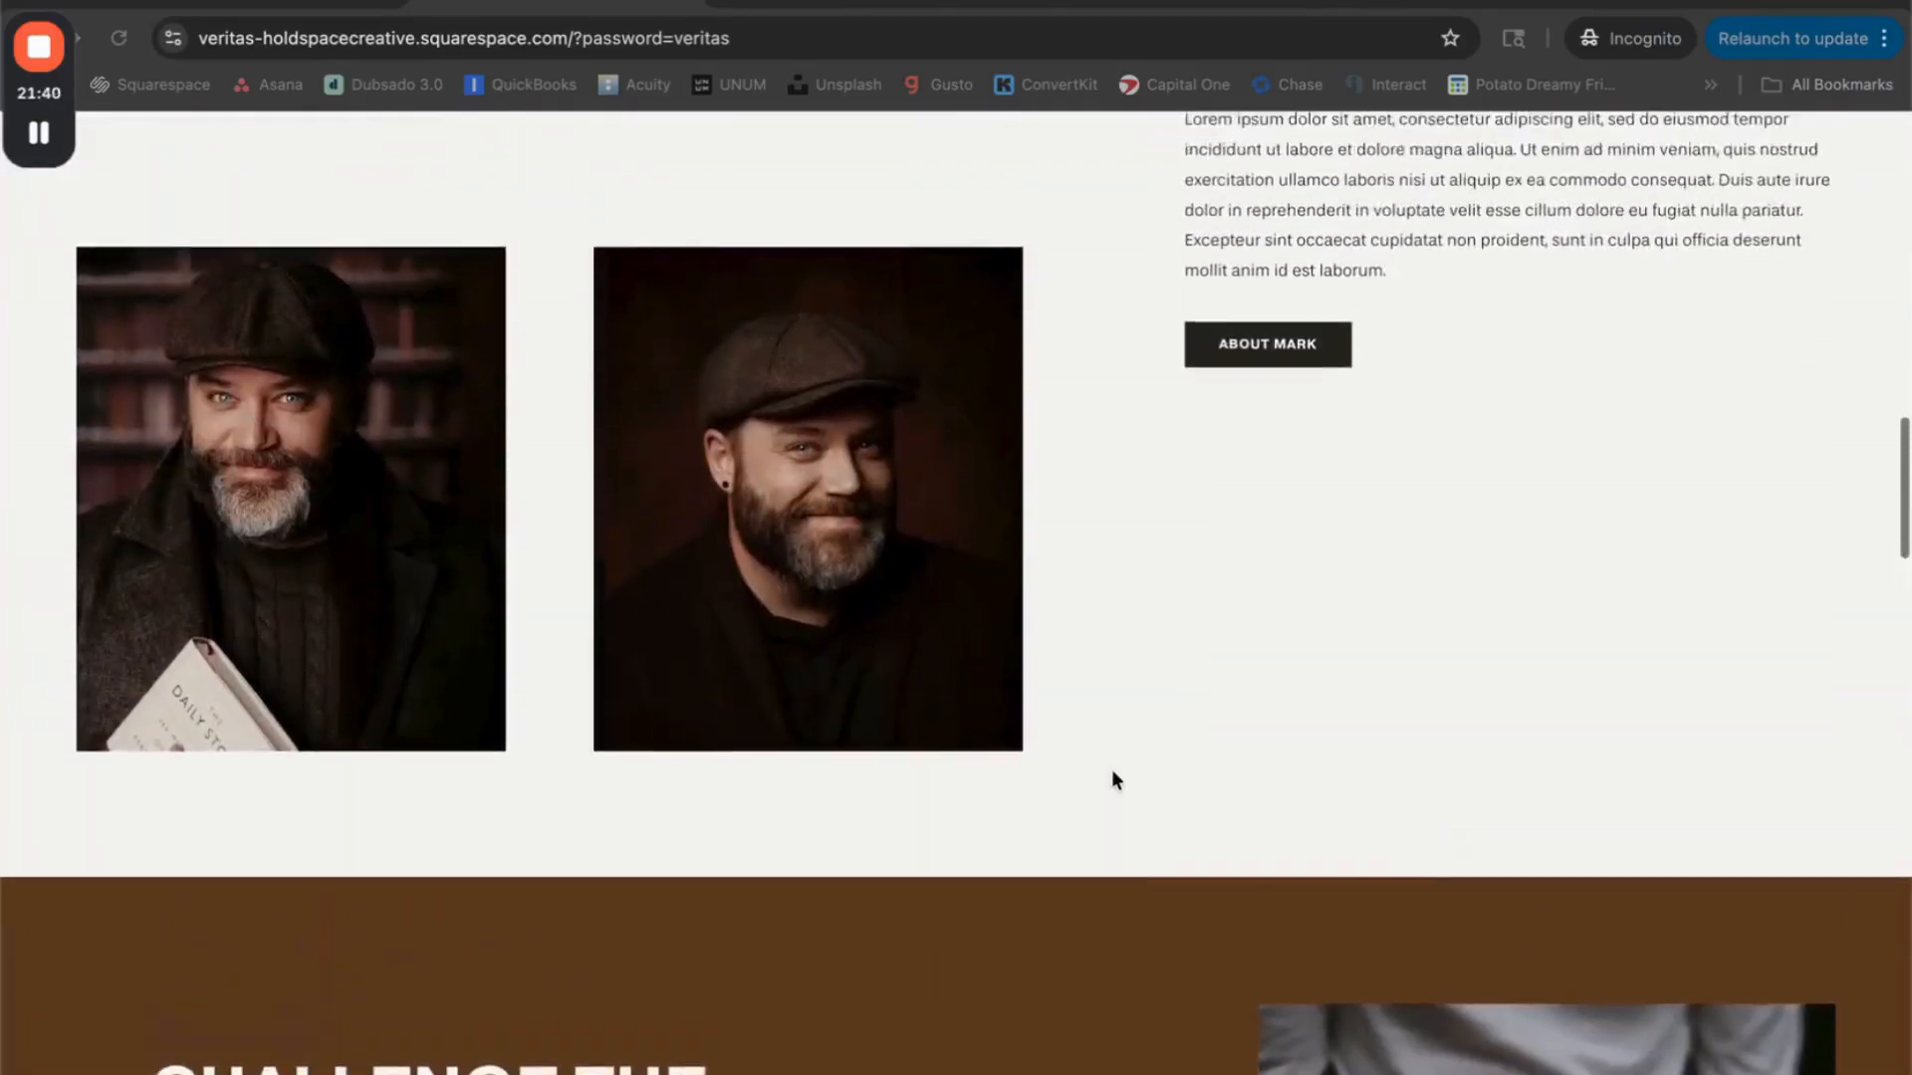
pyautogui.scroll(-1, 1113, 777)
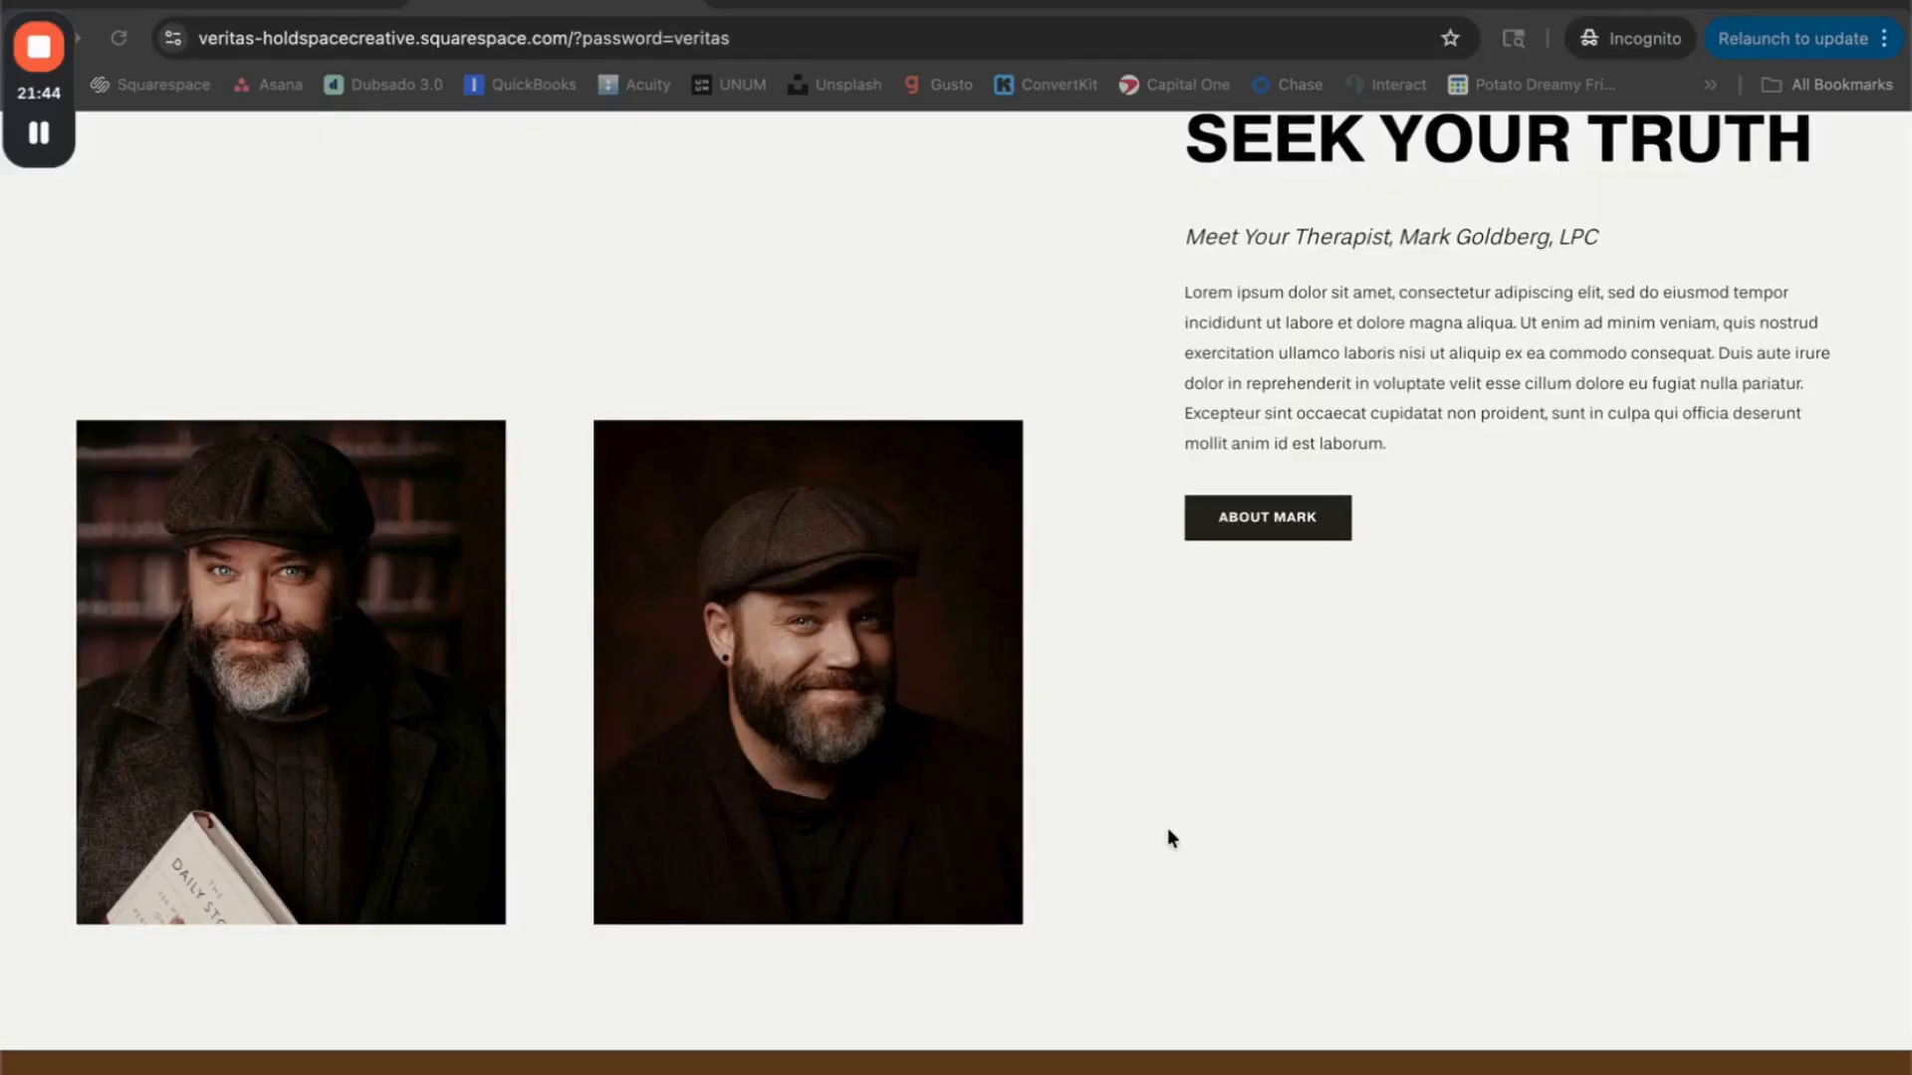
pyautogui.scroll(15, 1167, 828)
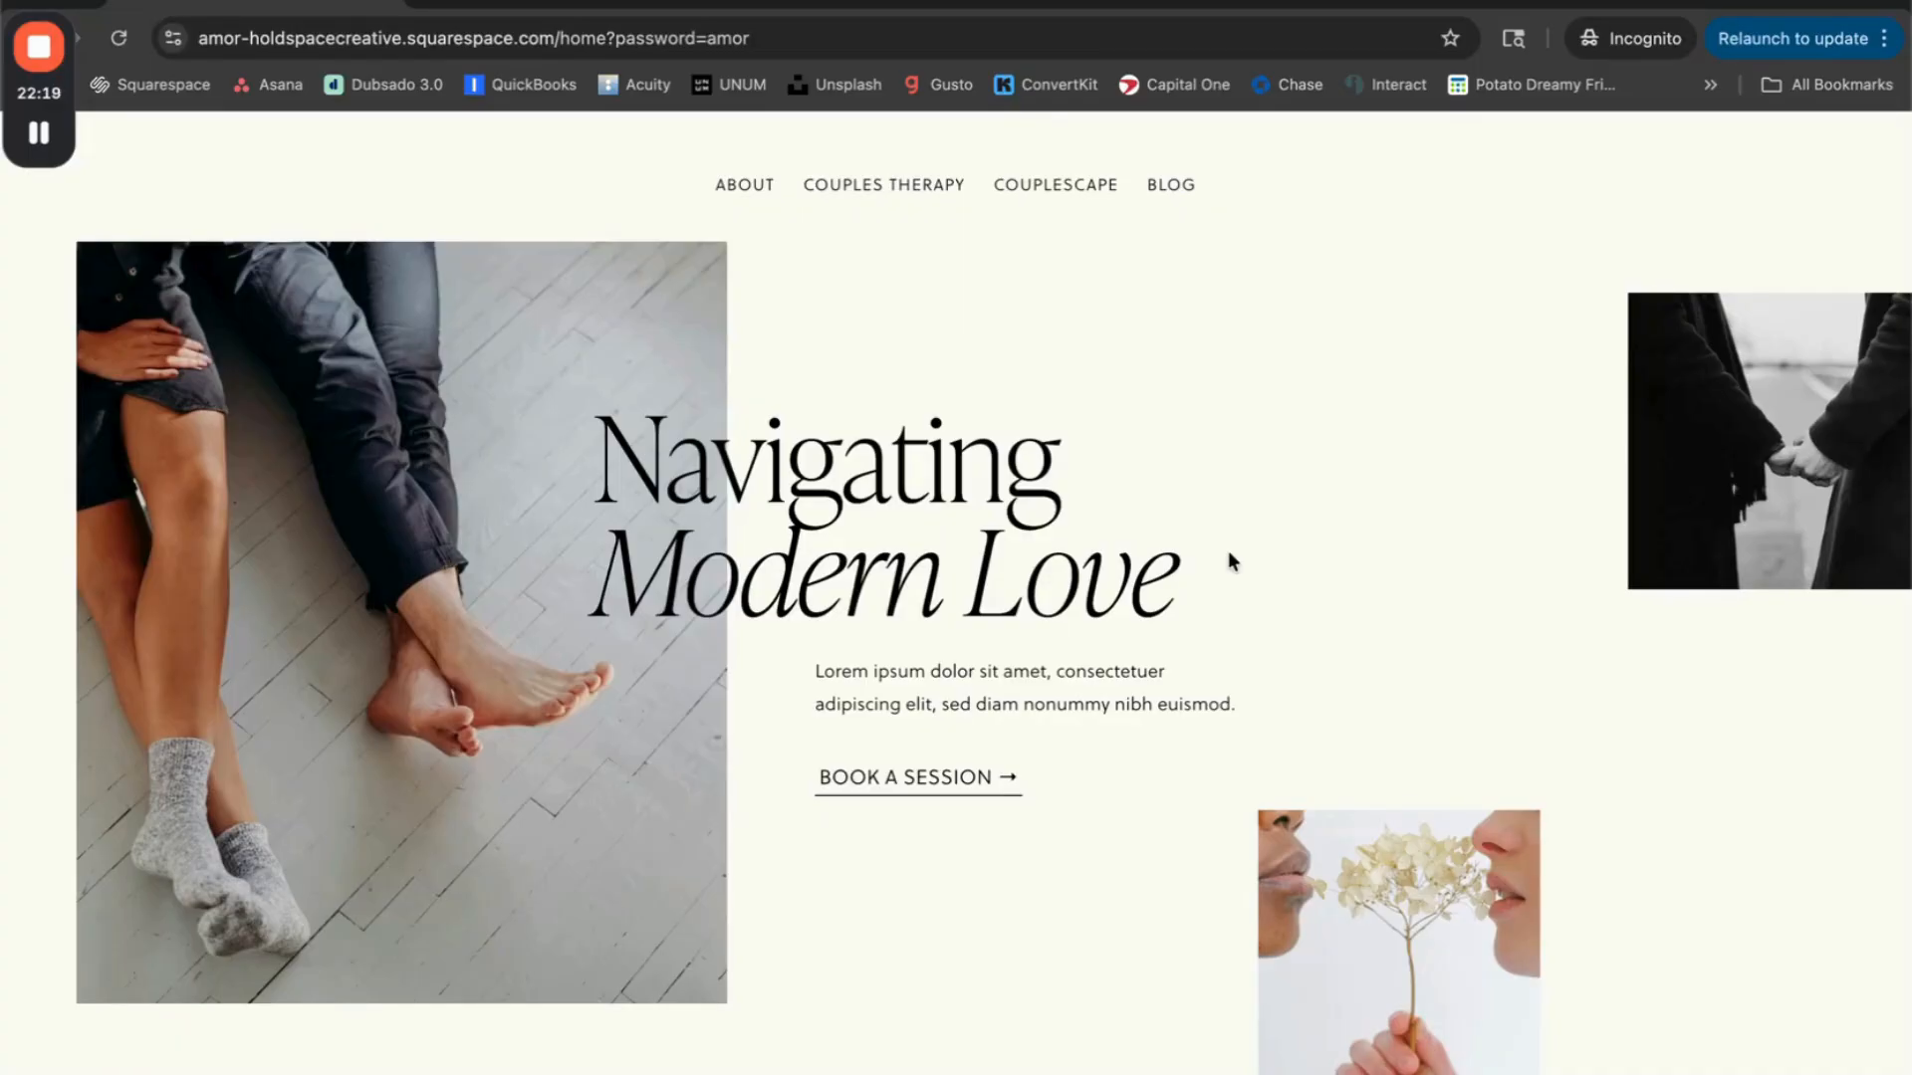
# Step: On the Amor couples therapy website, examine how color and black-and-white photos combine from the Navigating Modern Love hero to the therapist introduction
pyautogui.scroll(-7, 1227, 552)
pyautogui.scroll(-2, 1227, 552)
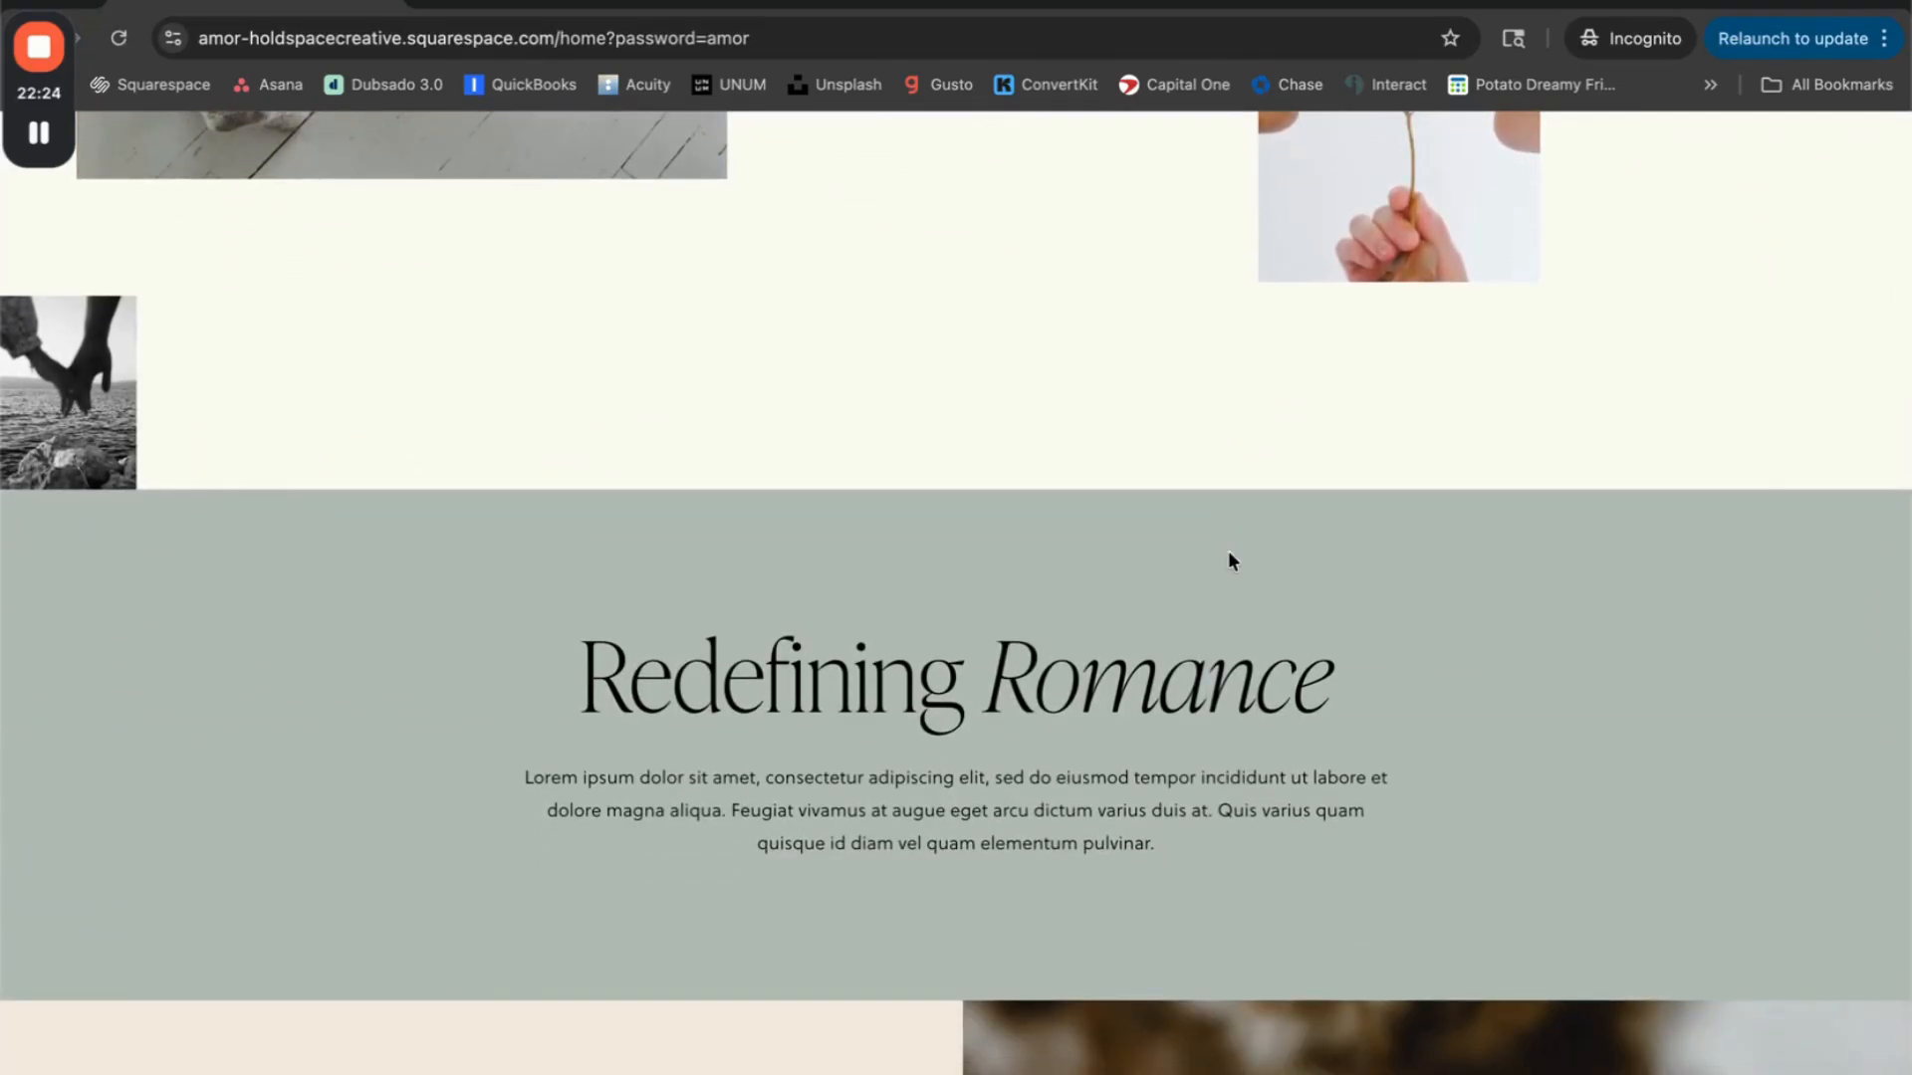
pyautogui.scroll(-1, 1227, 552)
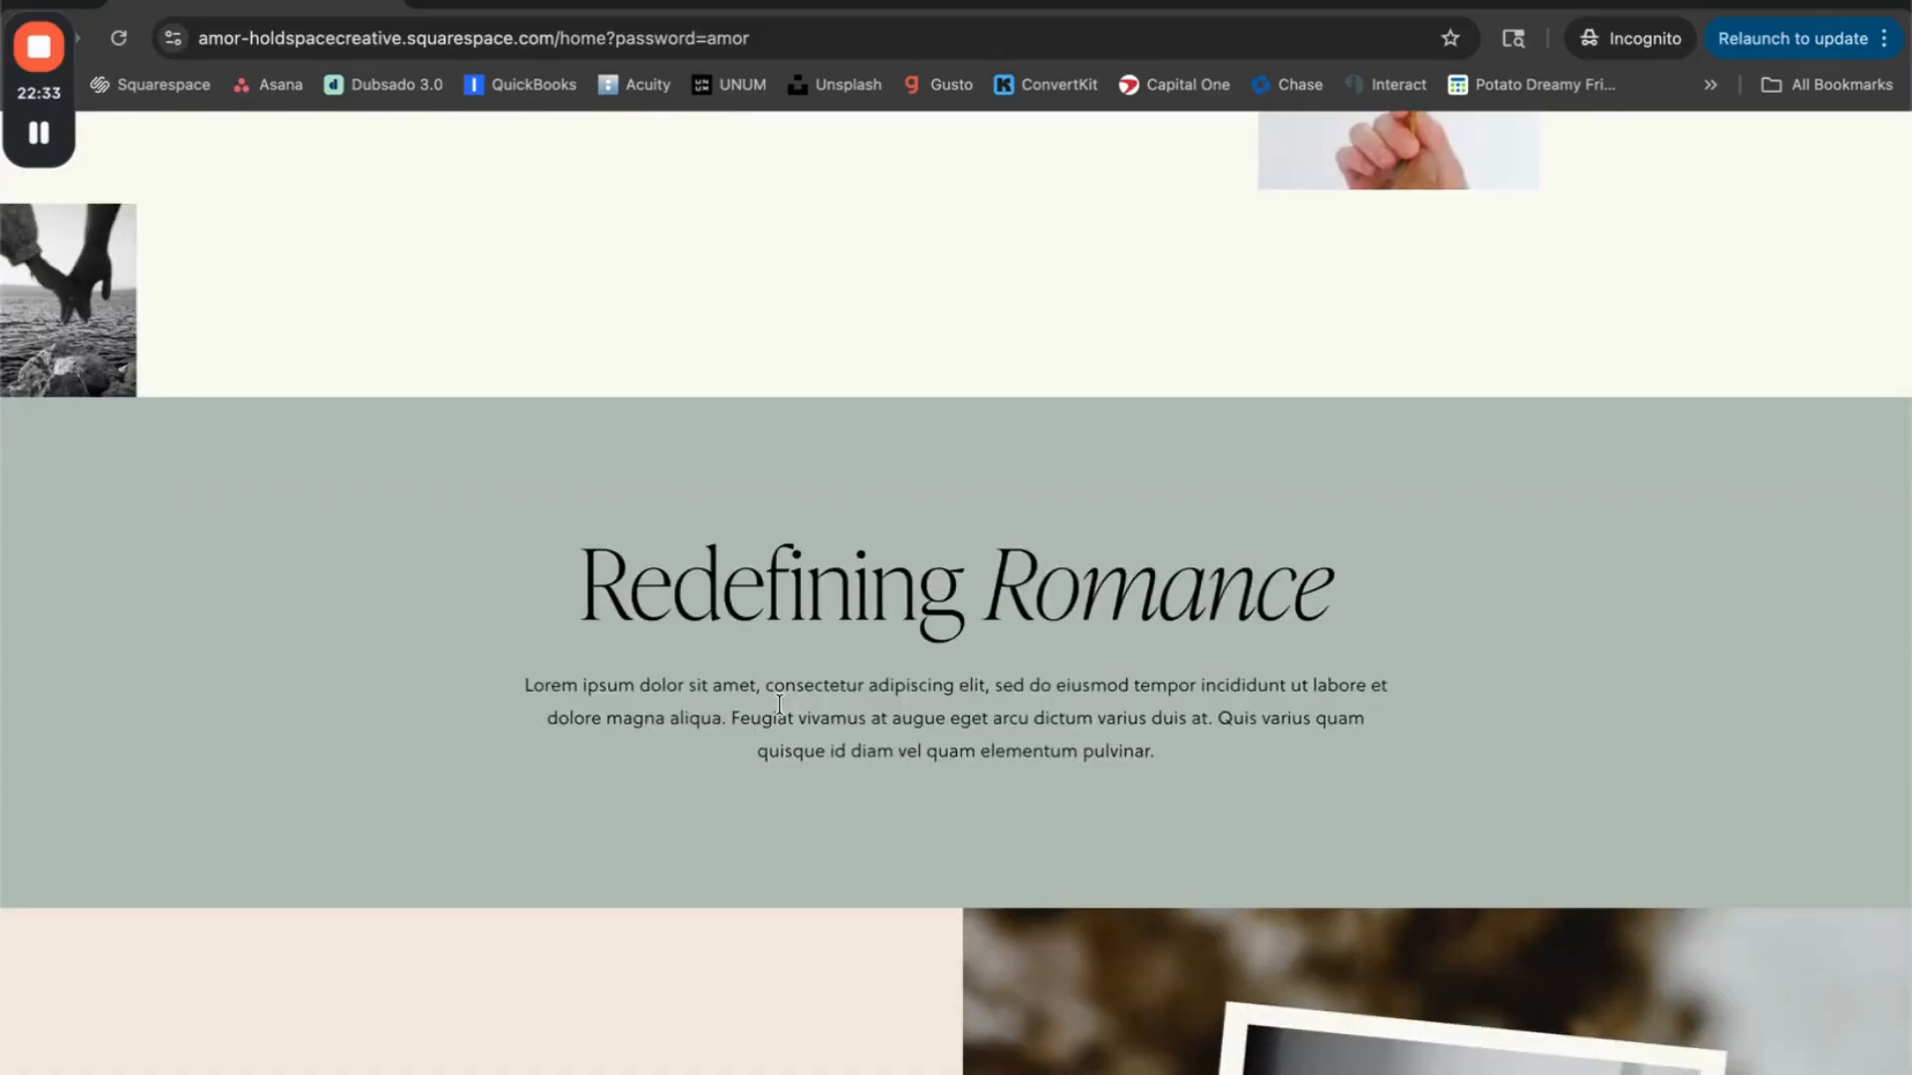
pyautogui.scroll(-1, 779, 703)
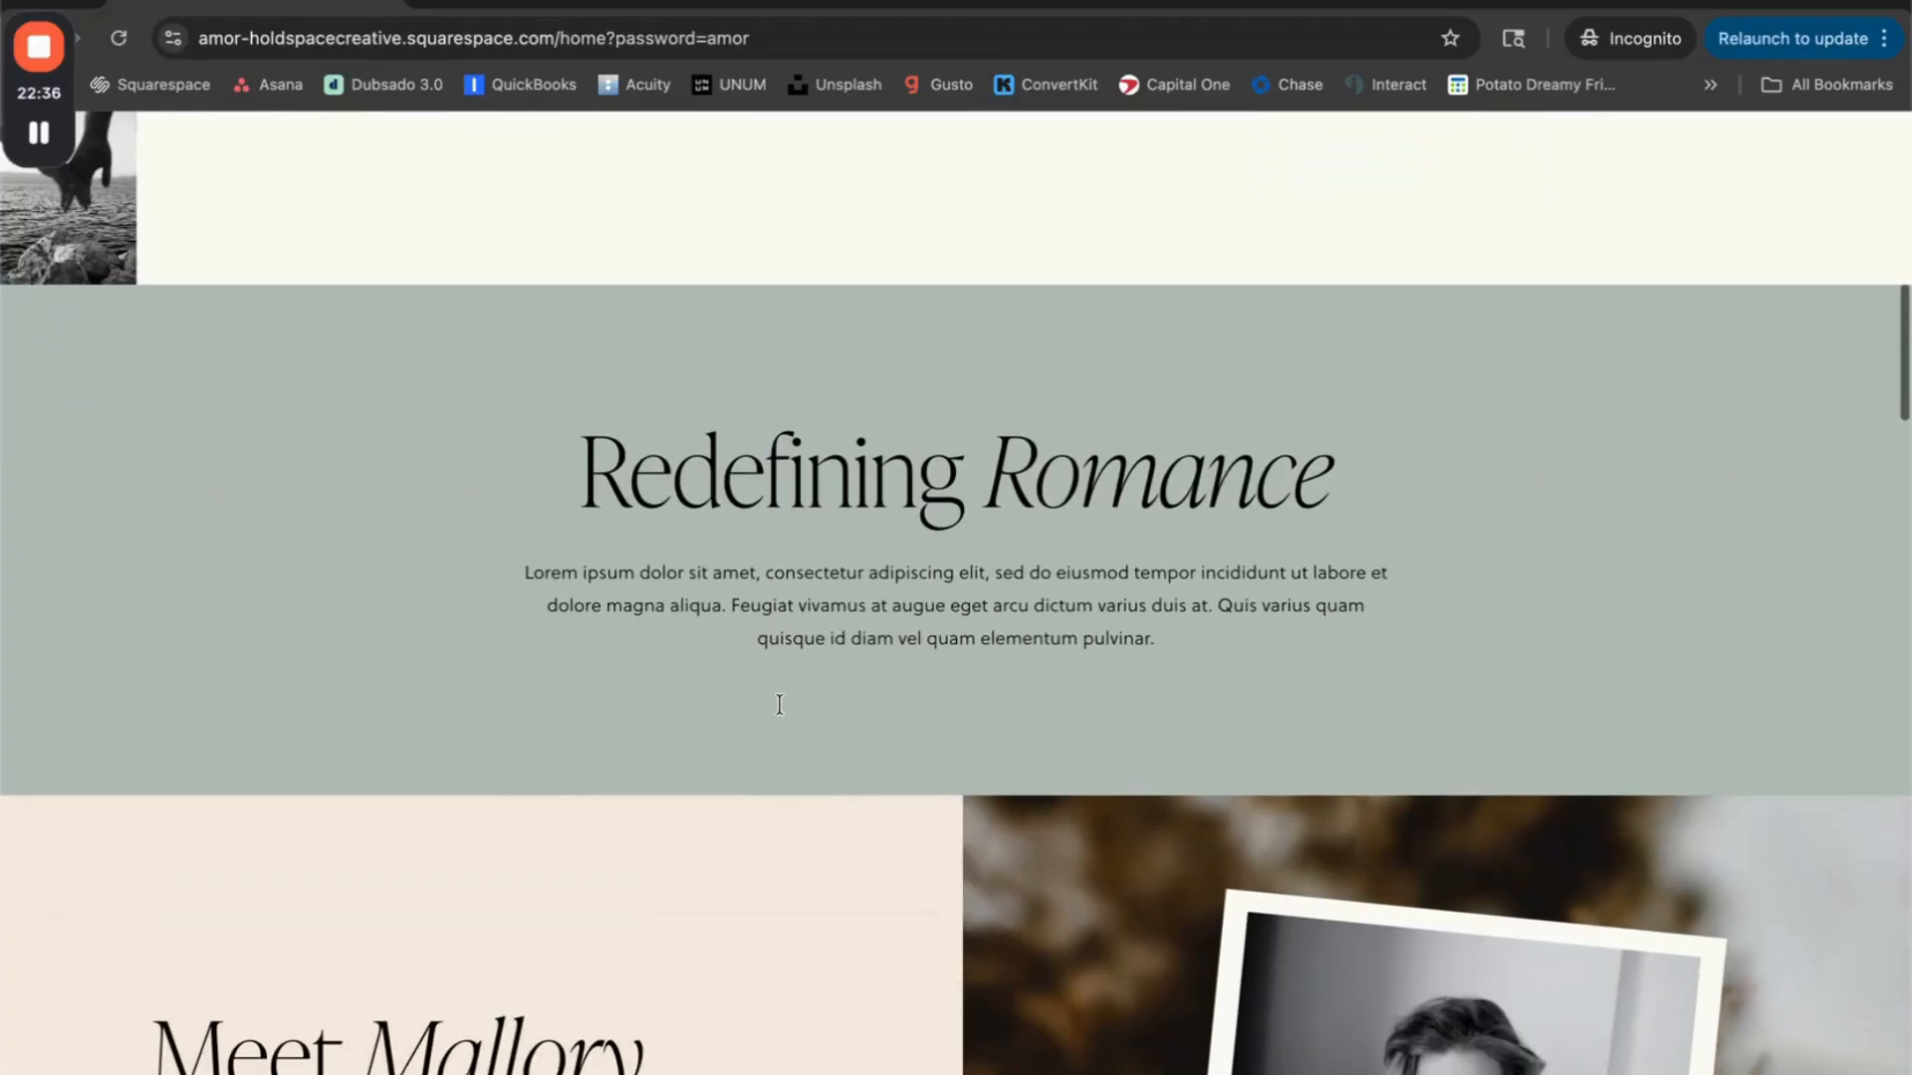
pyautogui.scroll(-2, 779, 703)
pyautogui.scroll(-1, 780, 707)
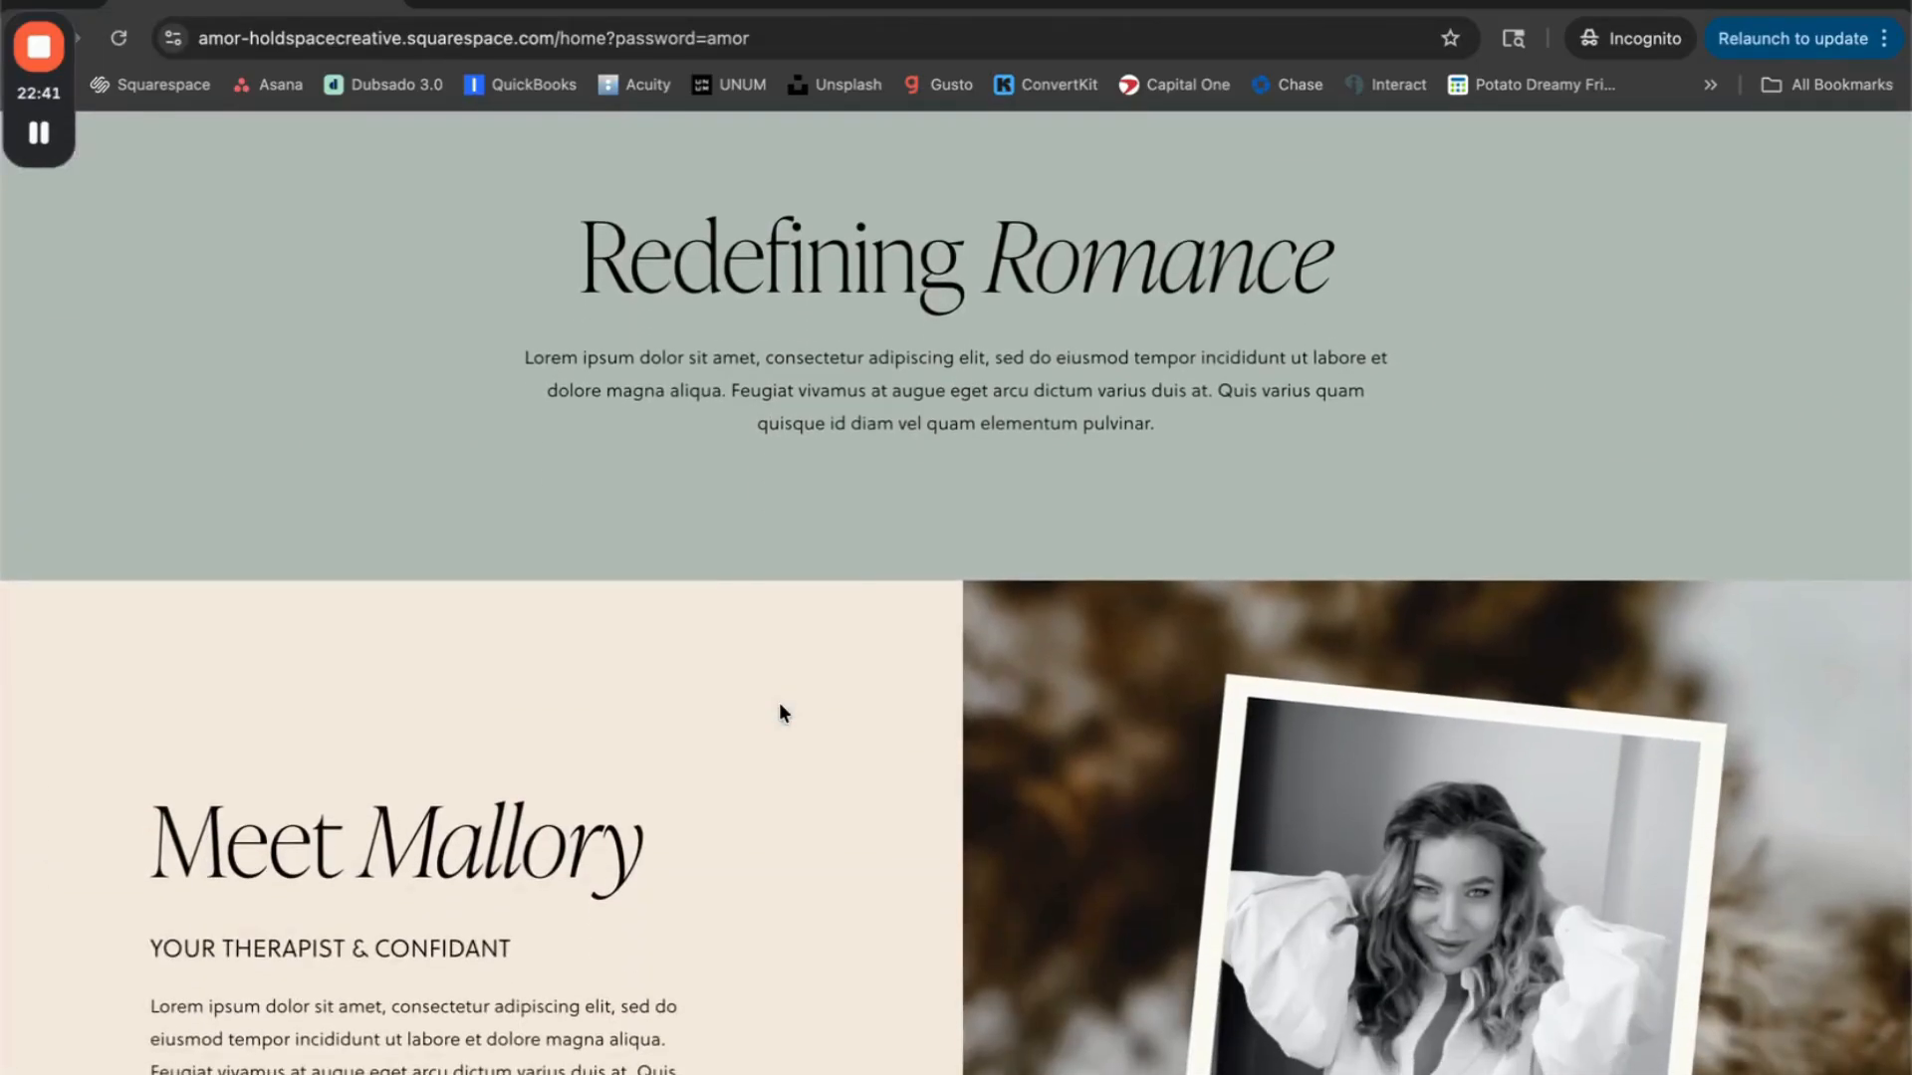
pyautogui.scroll(-2, 780, 707)
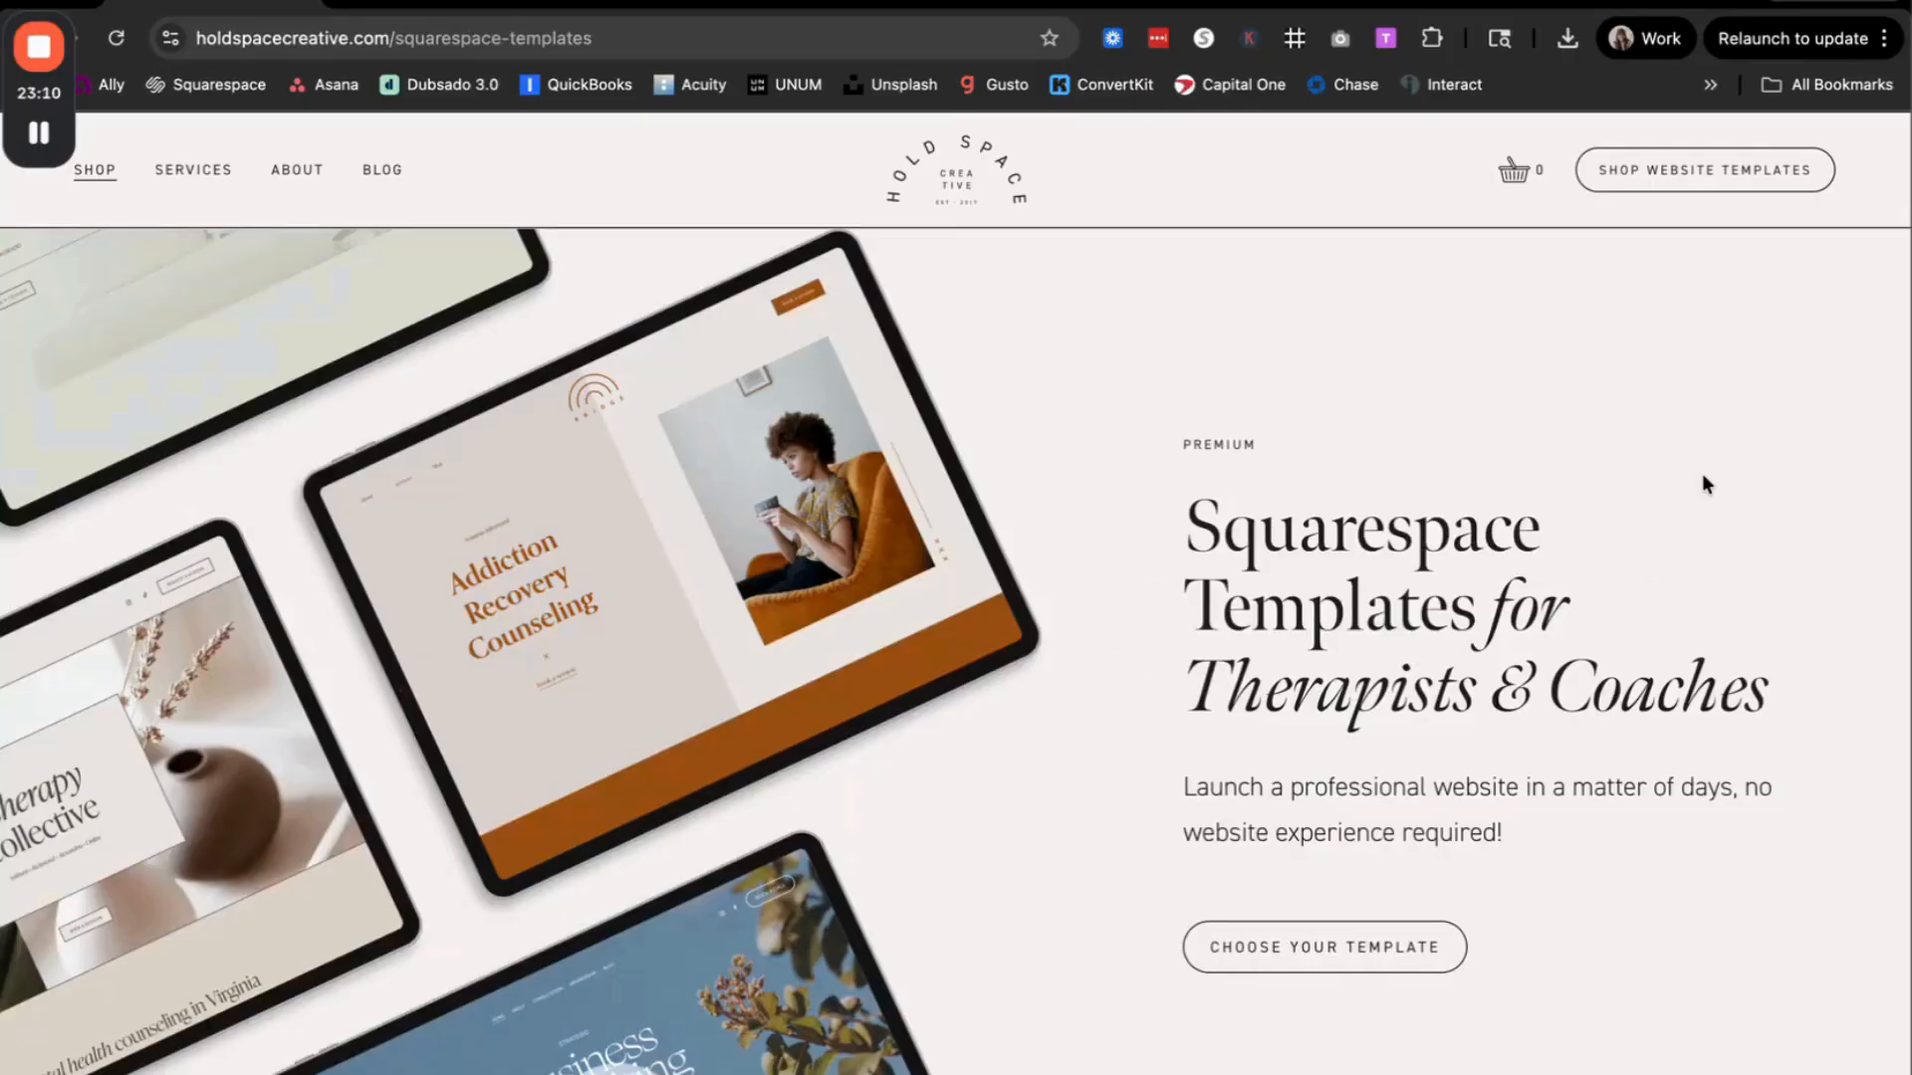
# Step: On the Hold Space Creative Squarespace templates page, browse the template designs down to Veritas, Lonnie and Amor
pyautogui.scroll(-15, 1743, 603)
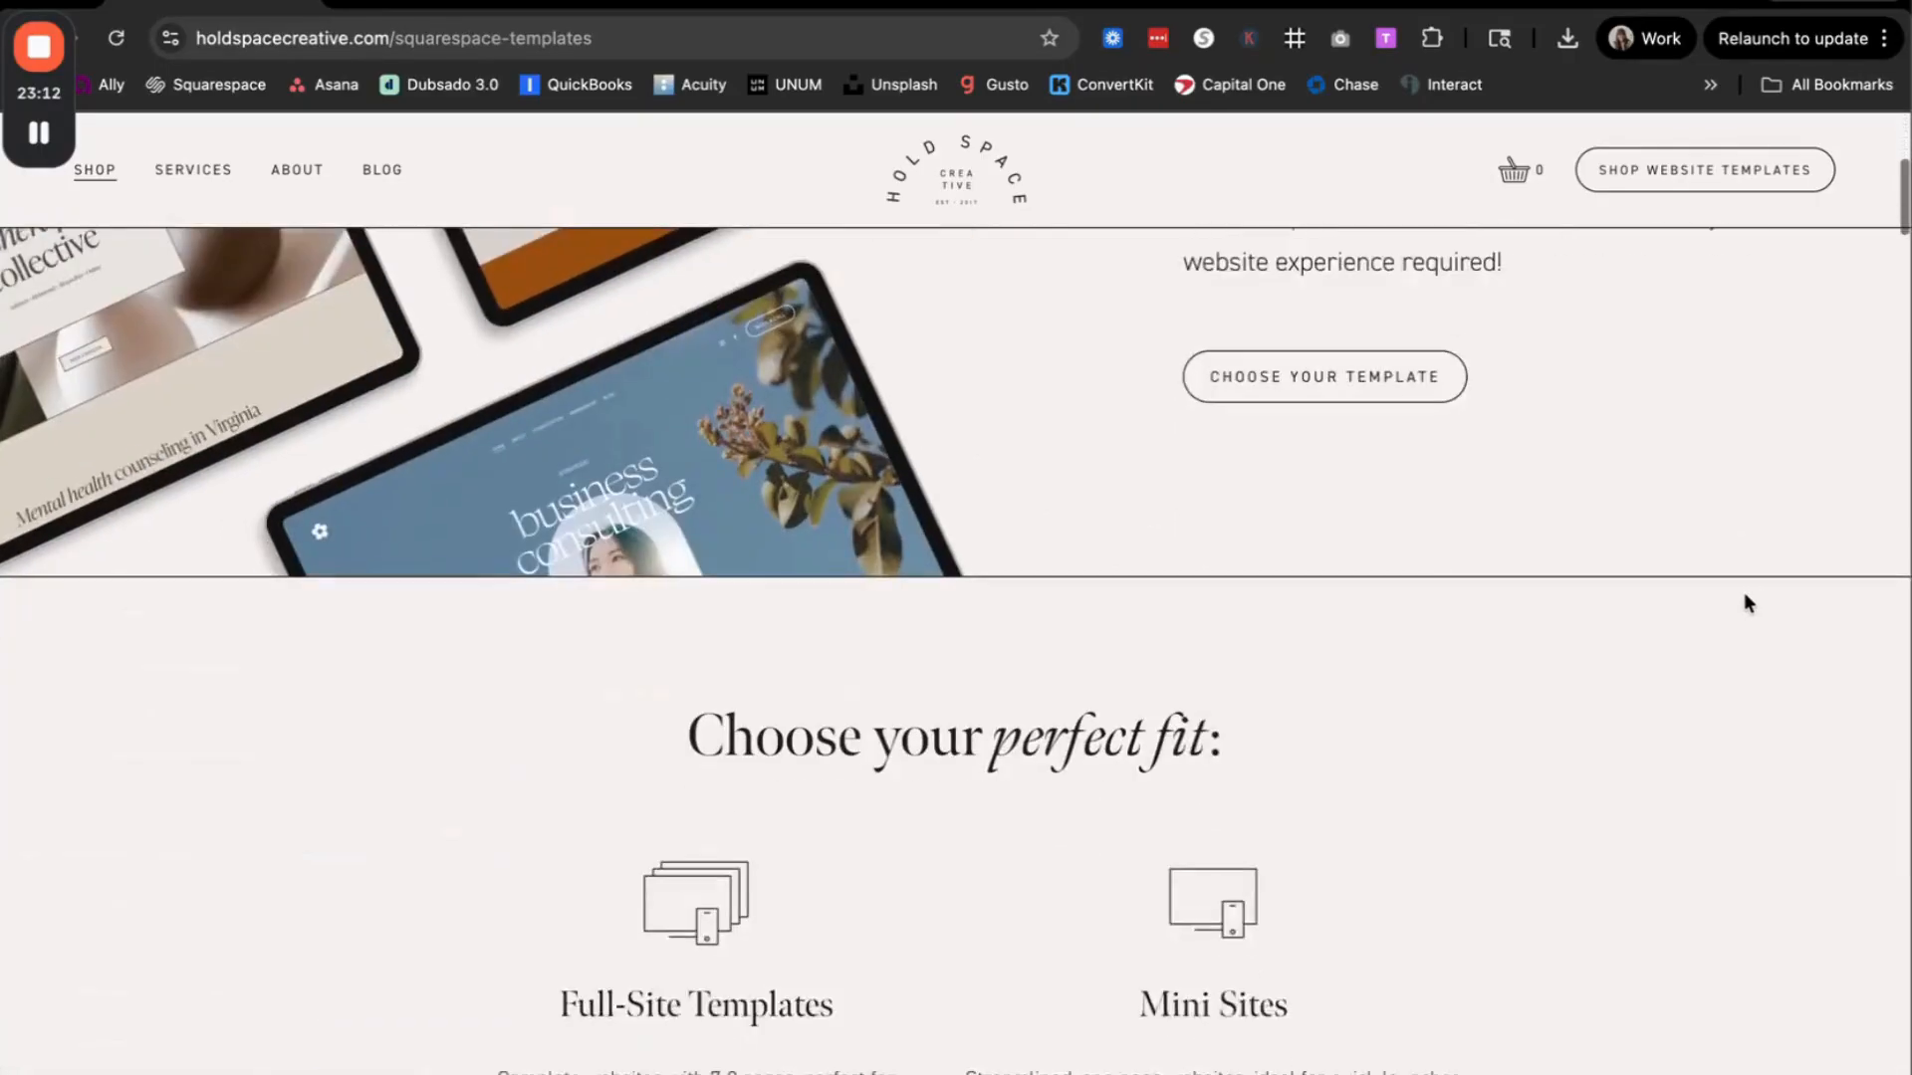
pyautogui.scroll(-14, 1743, 593)
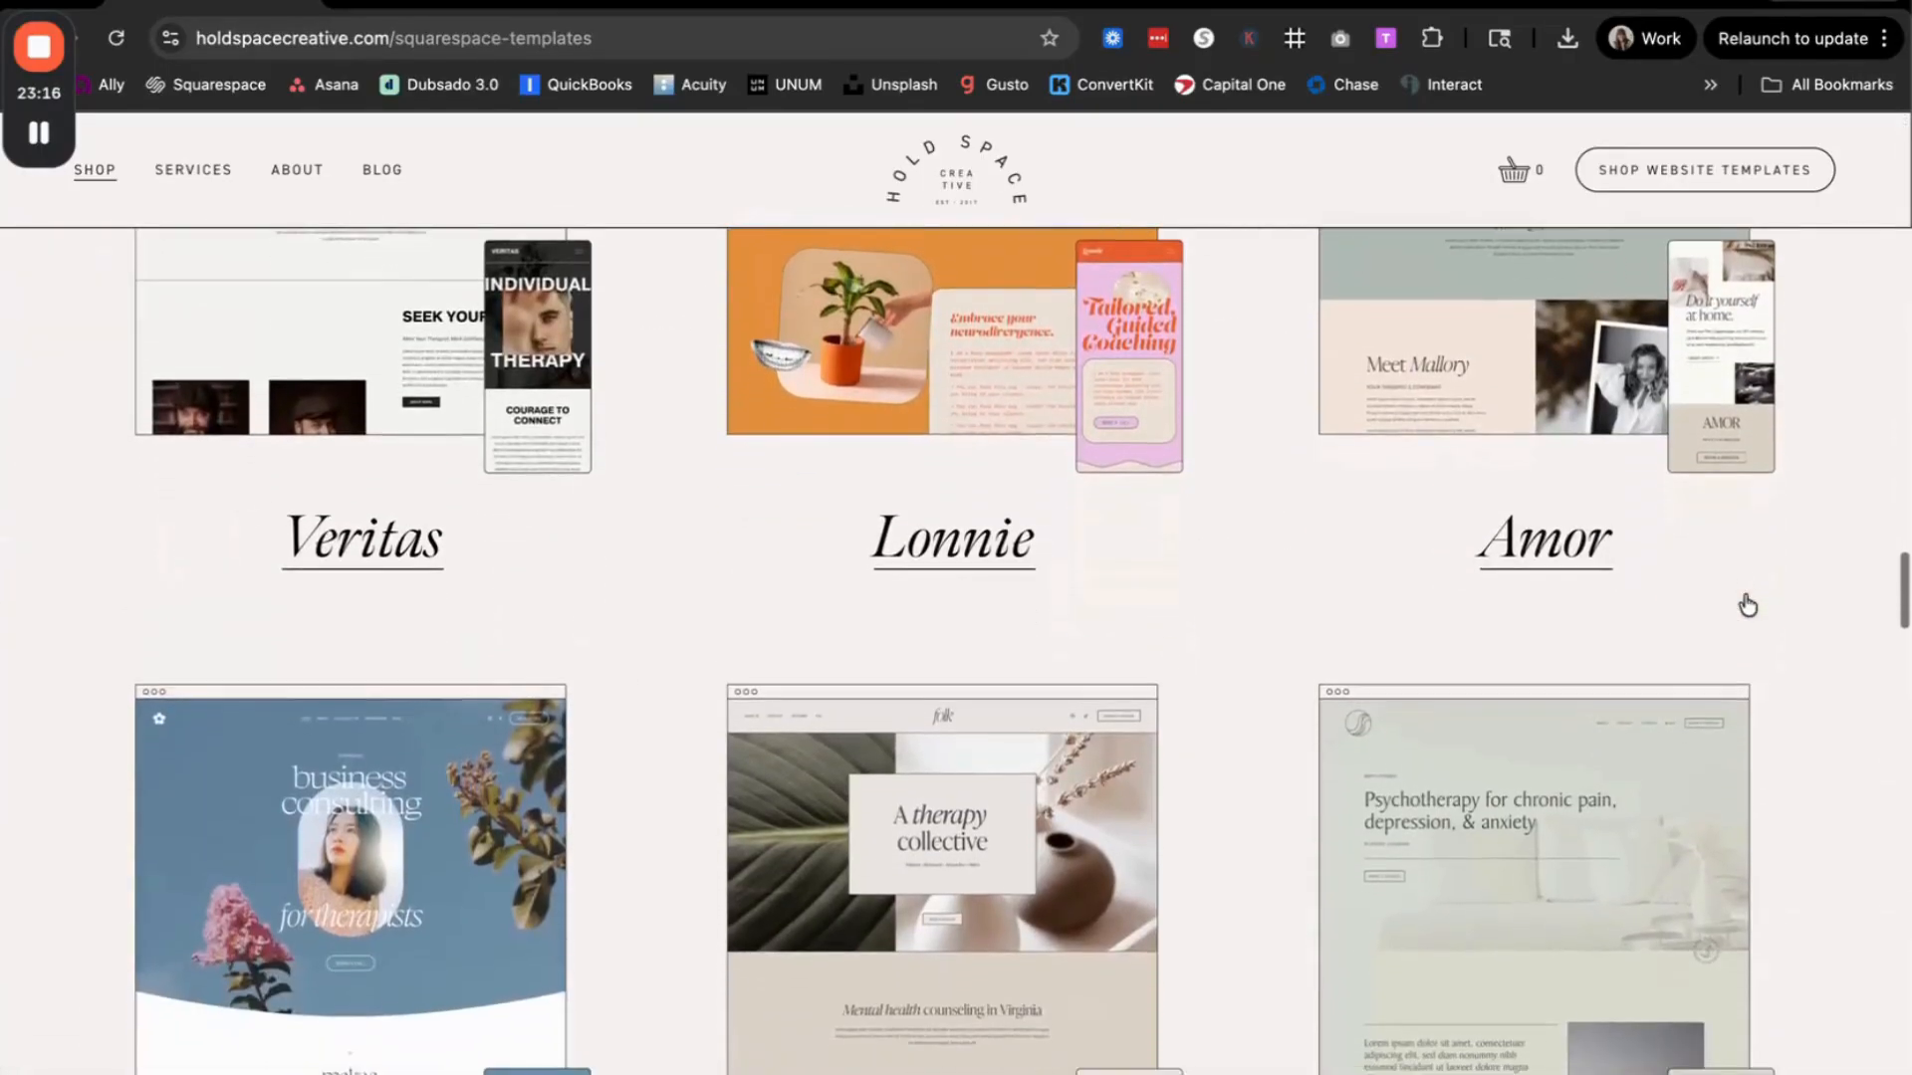